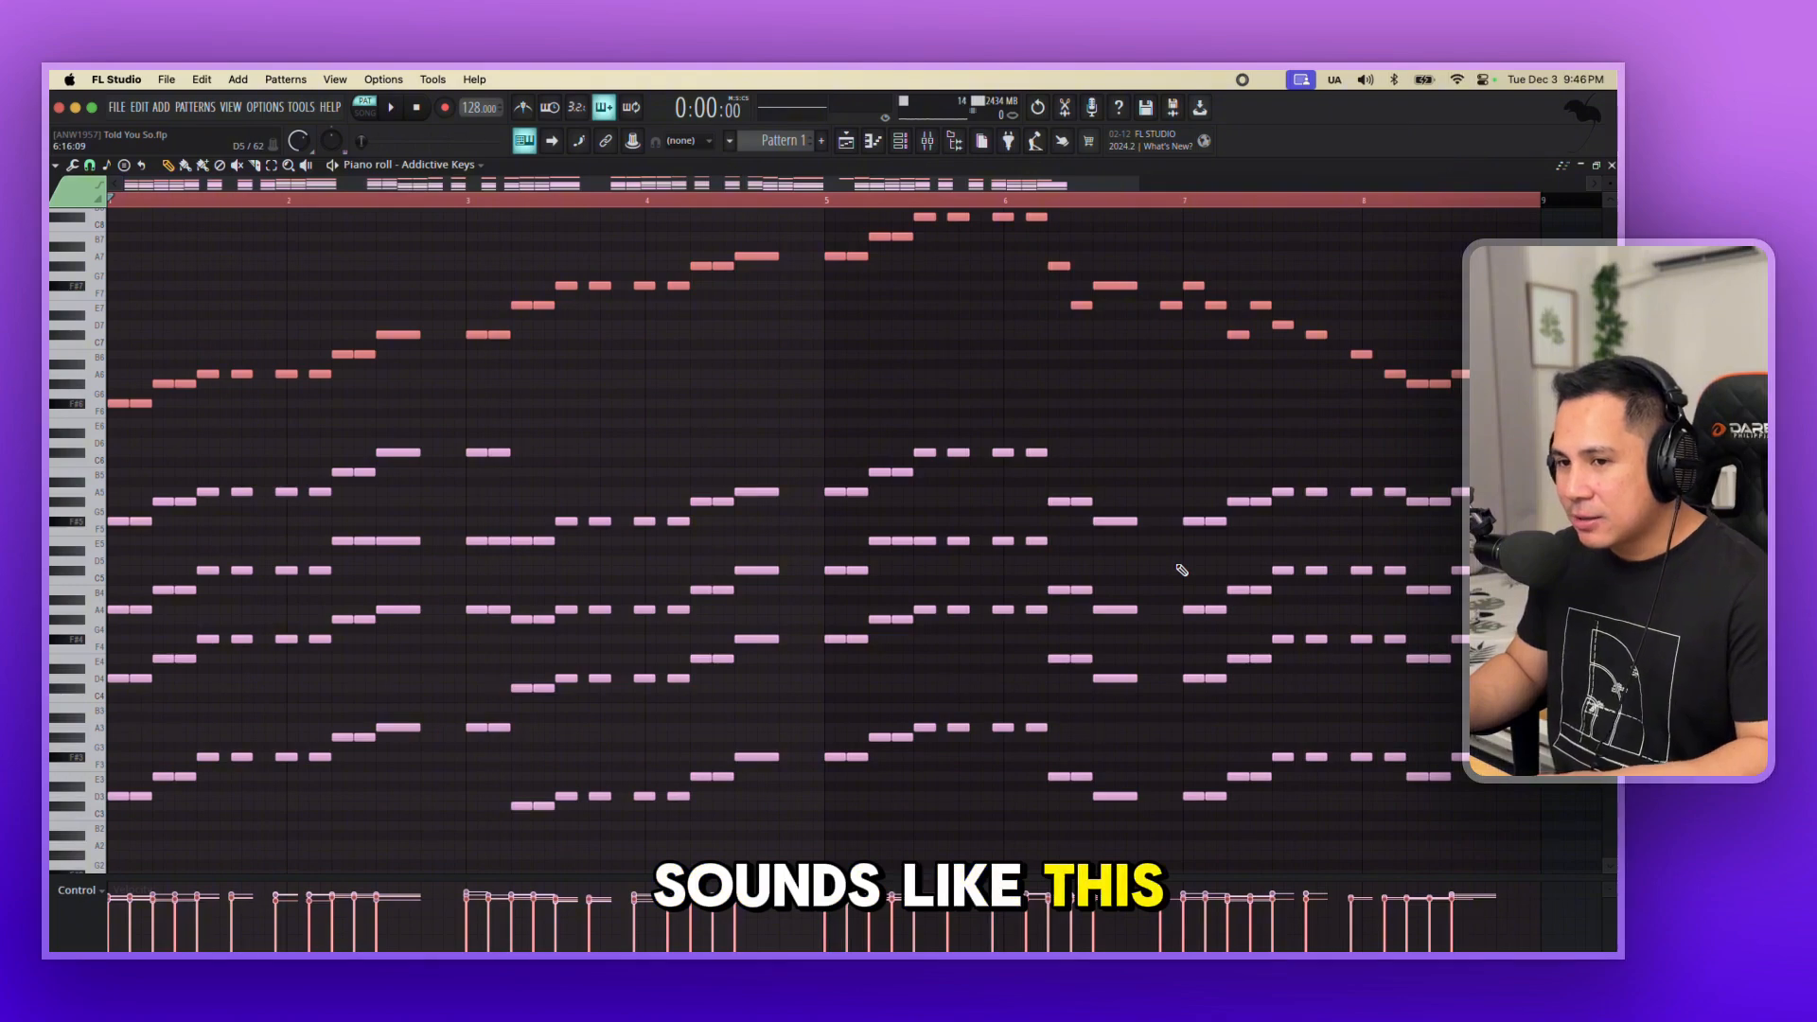
Play back the finished chord and melody pattern in the piano roll.
key("space")
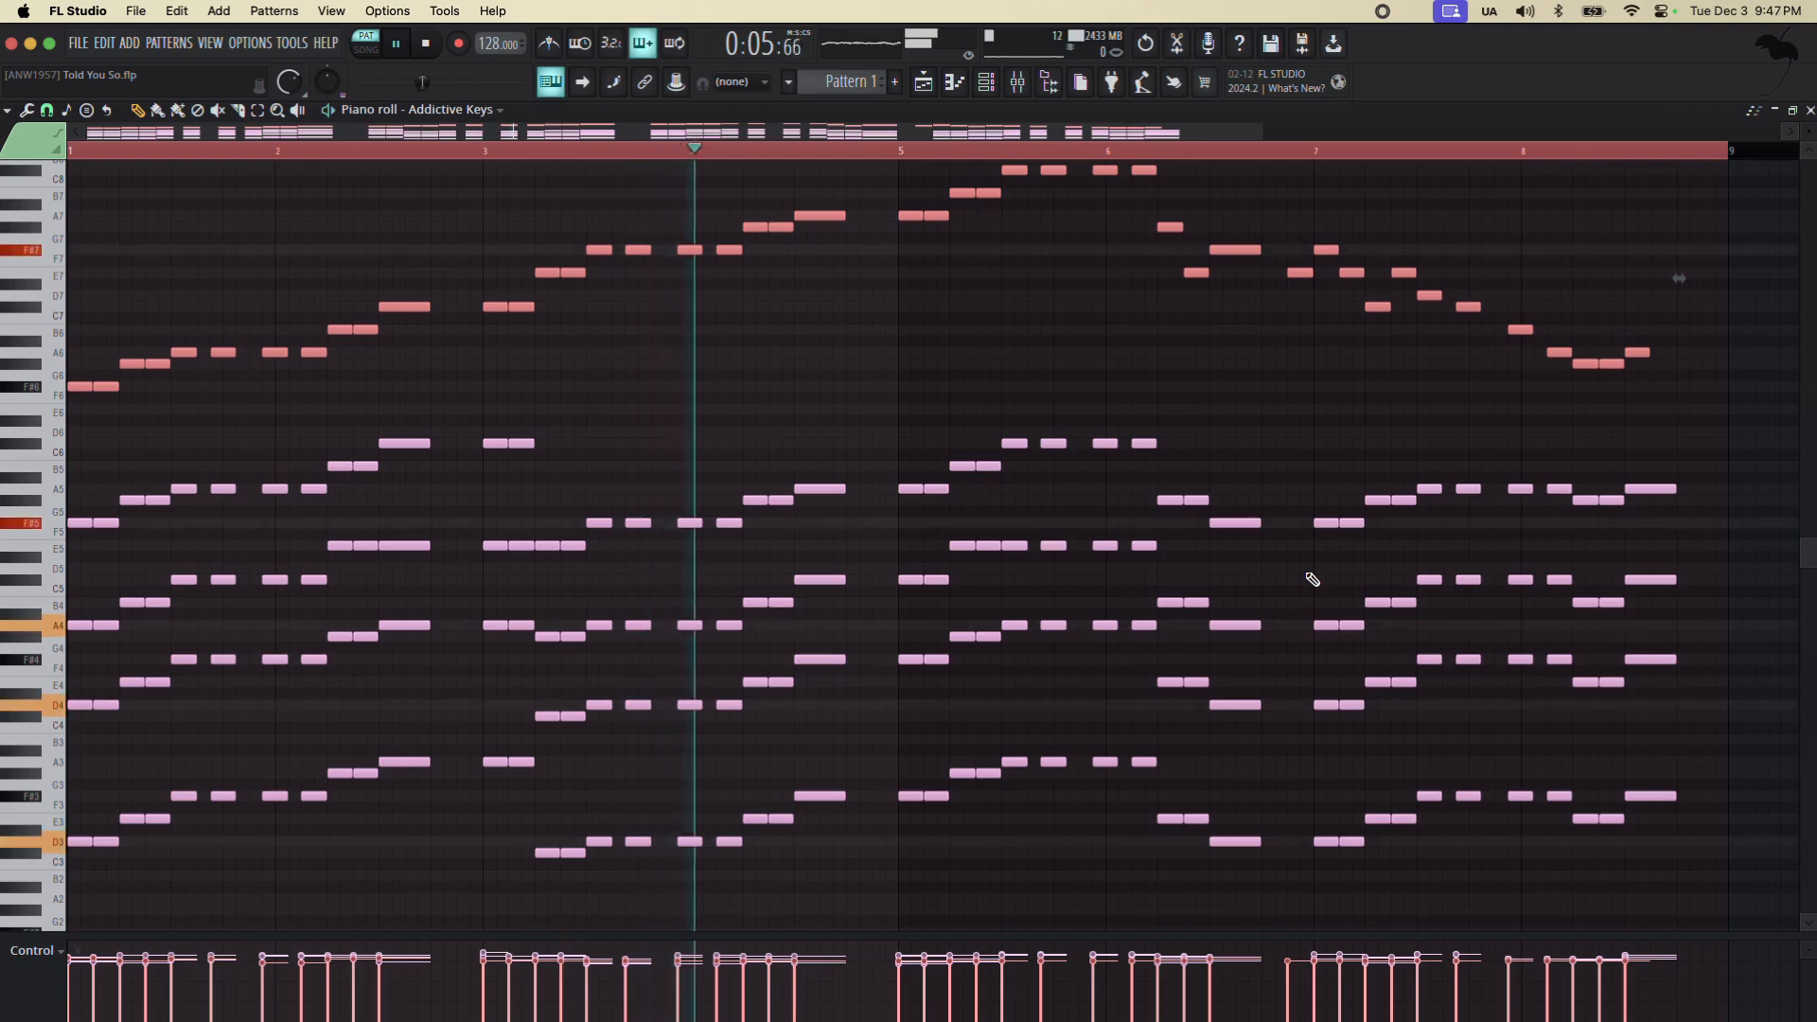
scroll(1313, 579, "up", 1)
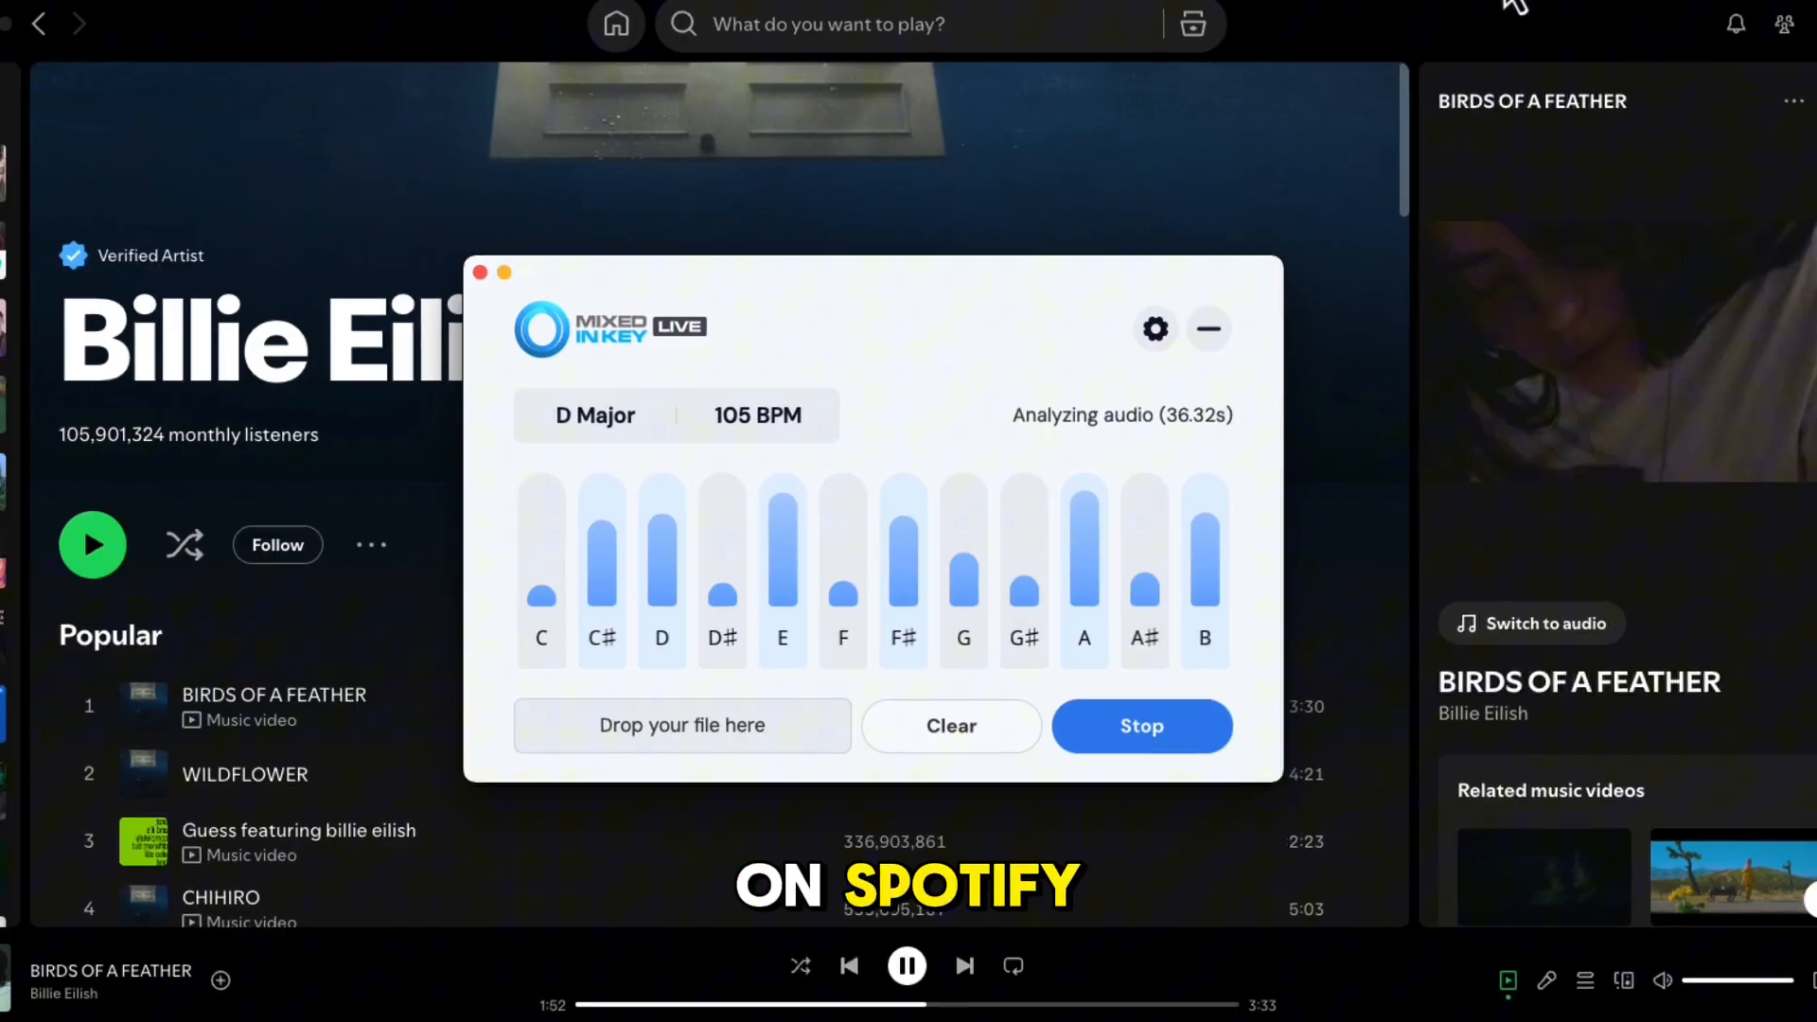
Expand the Mixed In Key Live window and play the Told You So track from the playlist to analyse its key and tempo.
left_click(1509, 2)
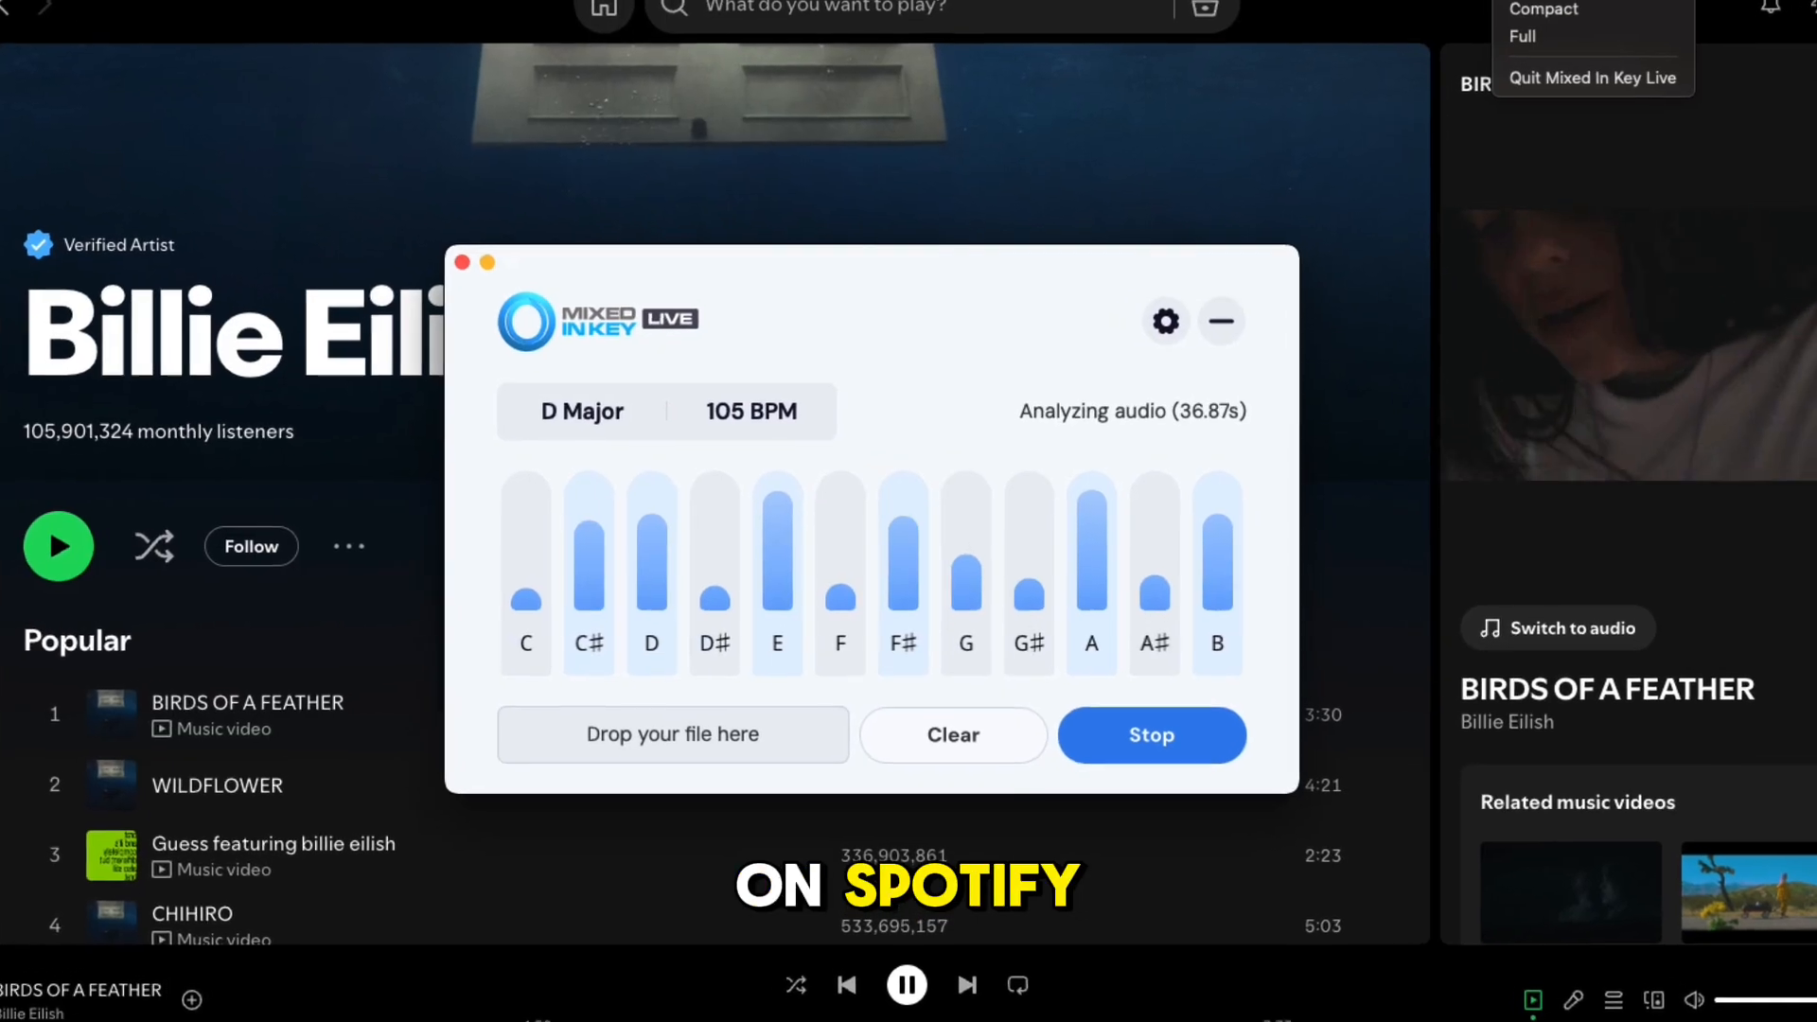
left_click(1517, 61)
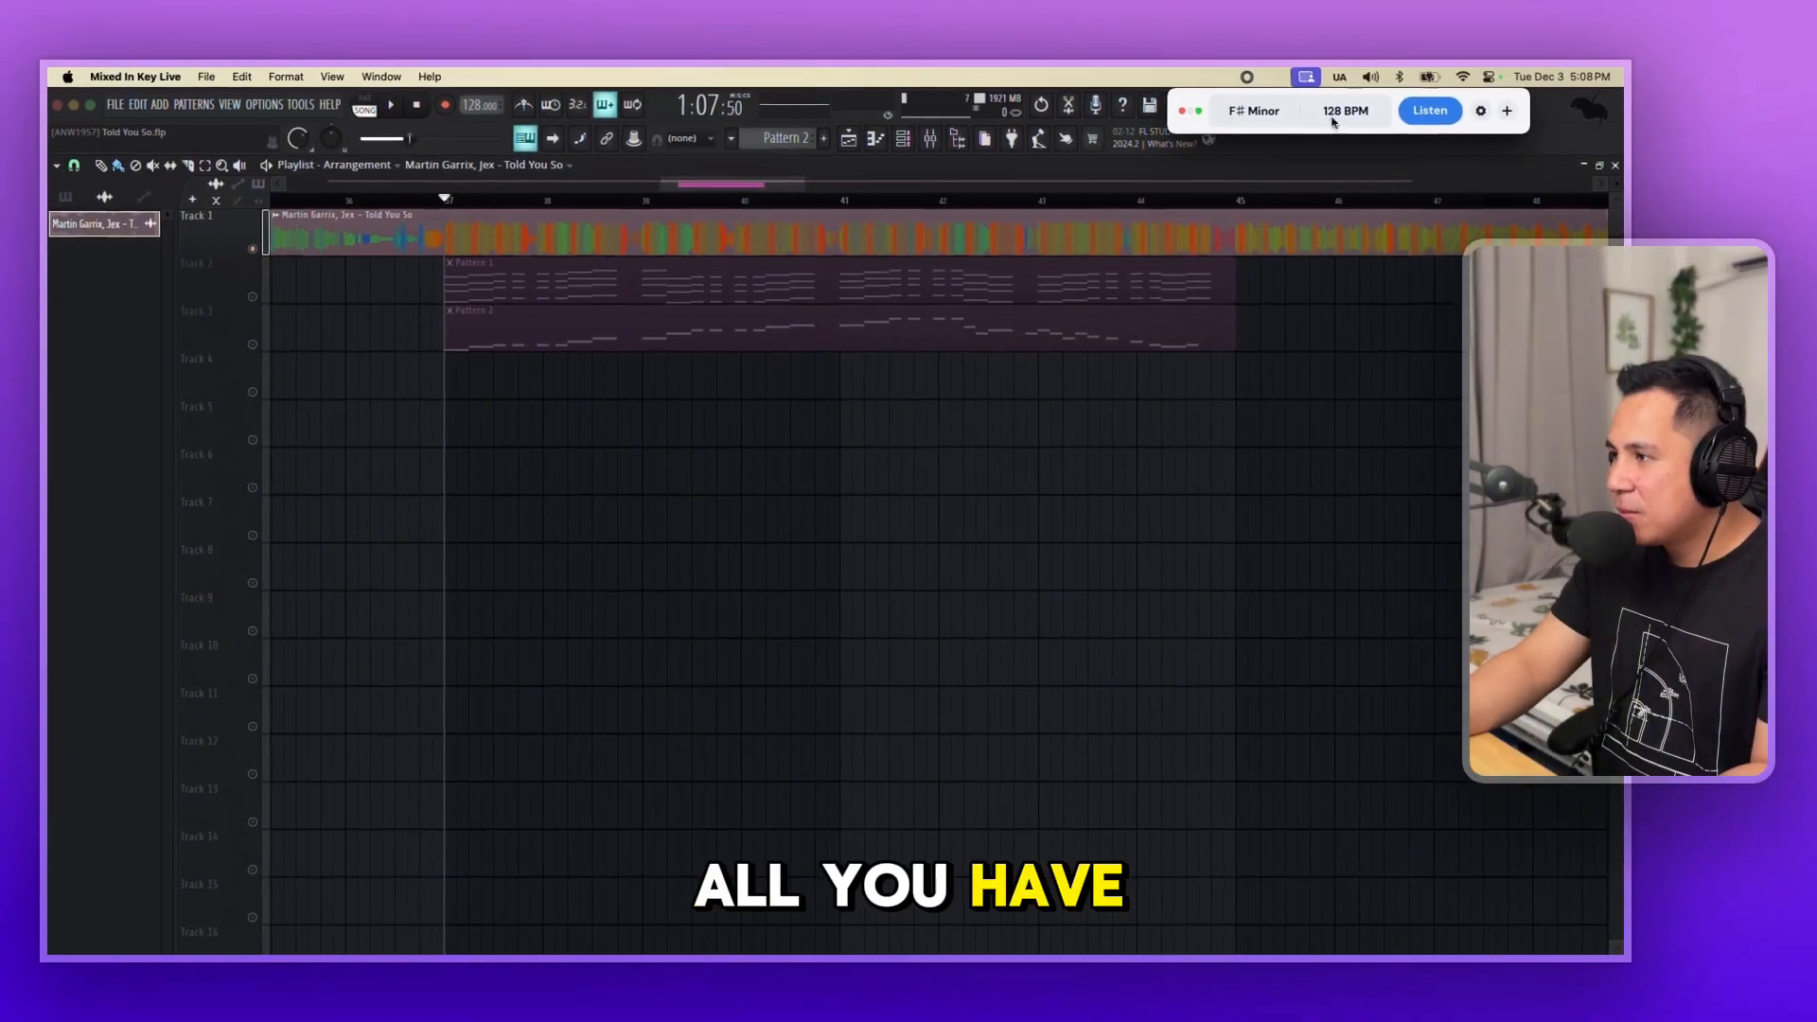
left_click(1501, 113)
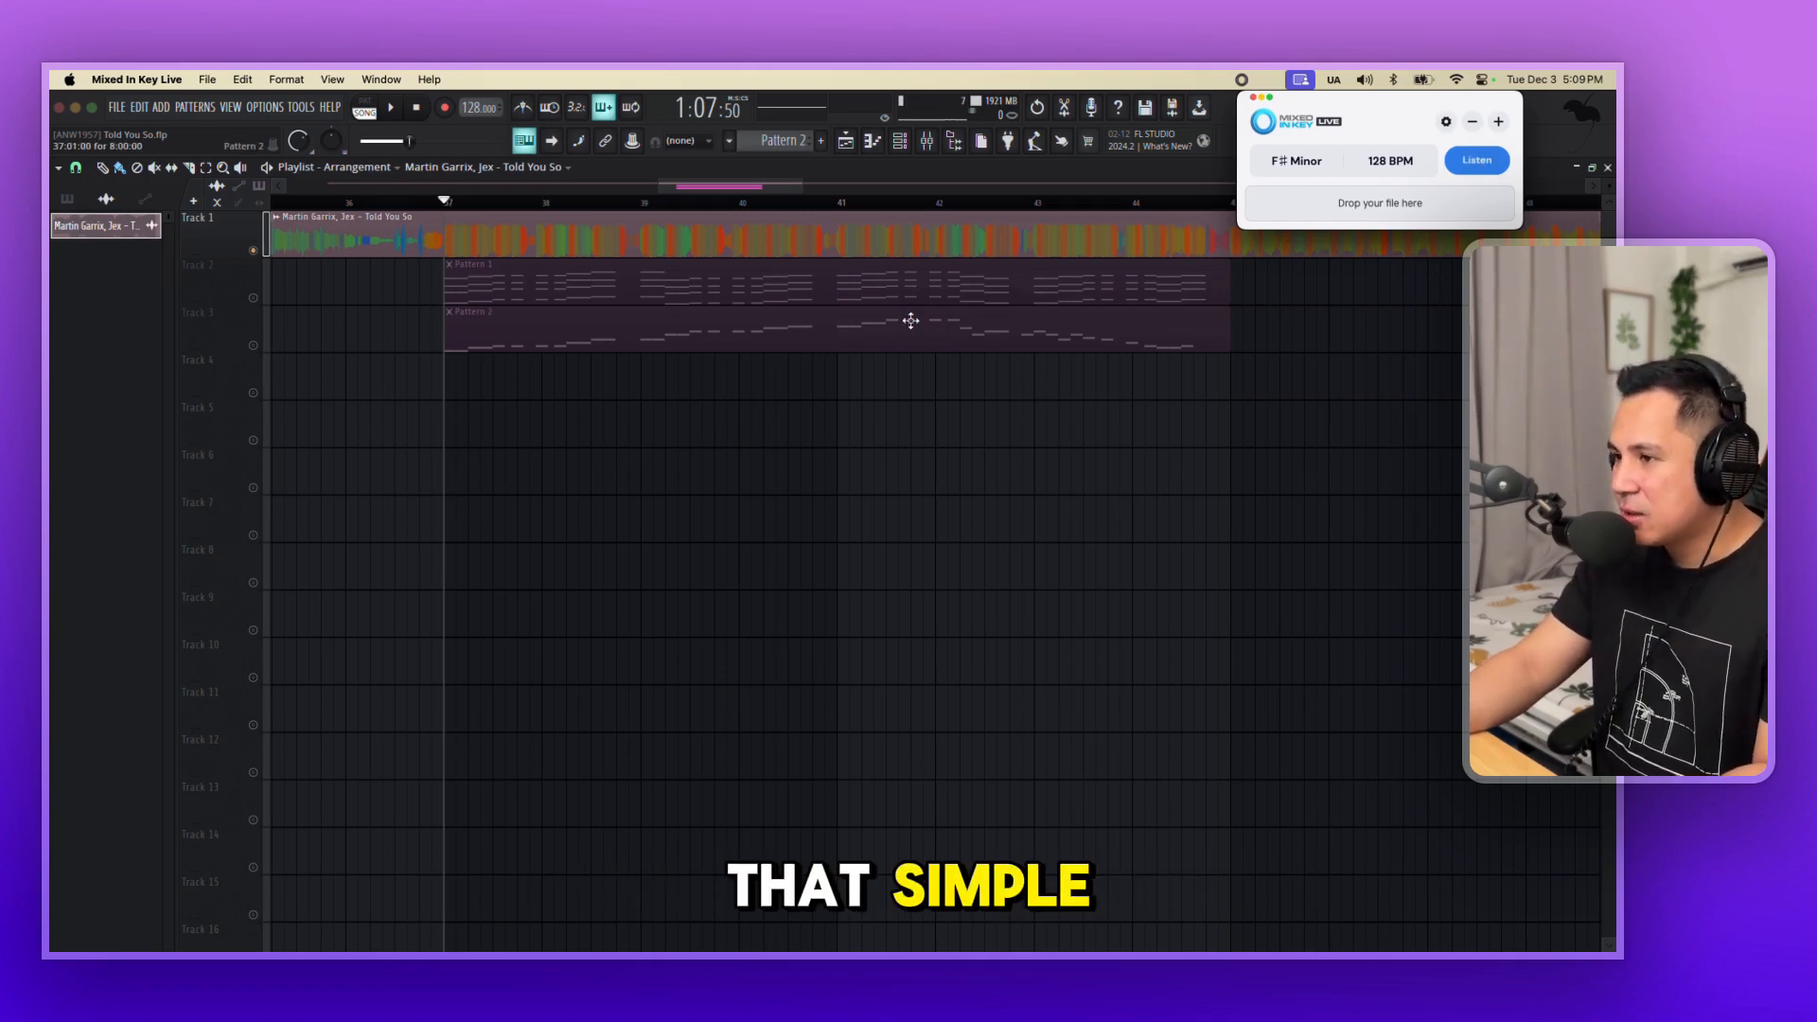
left_click(391, 108)
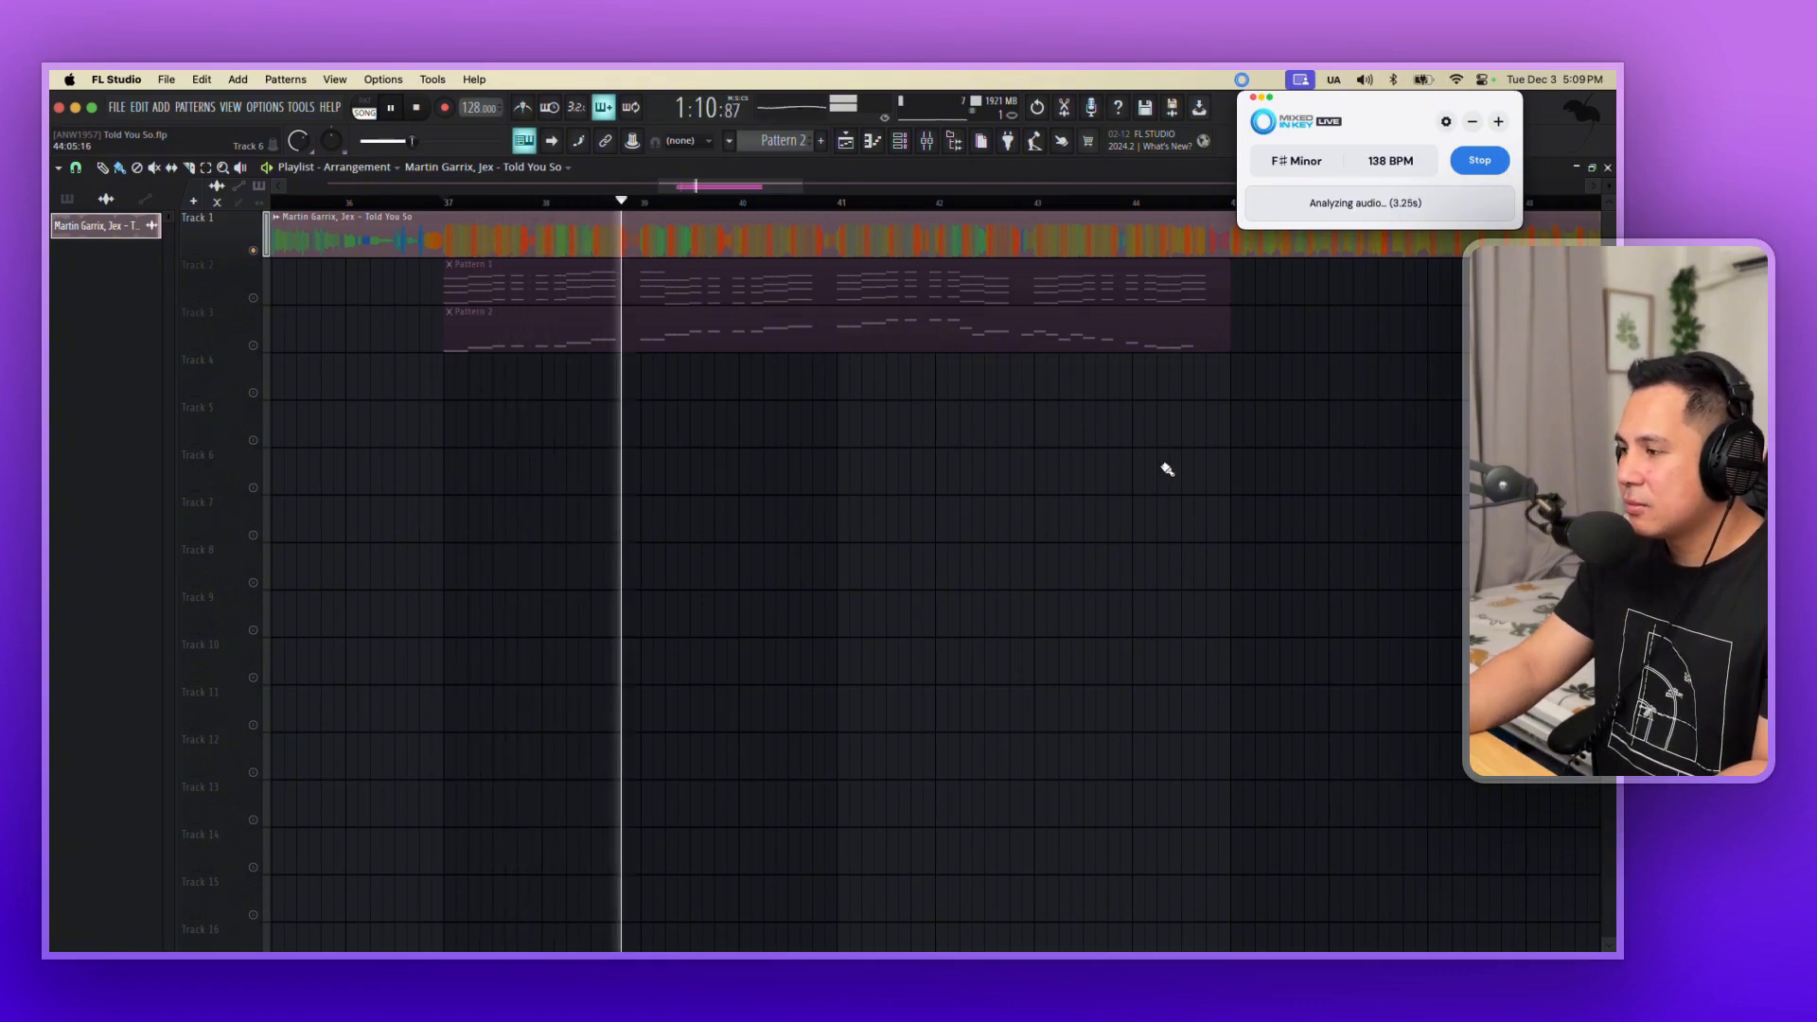
key("space")
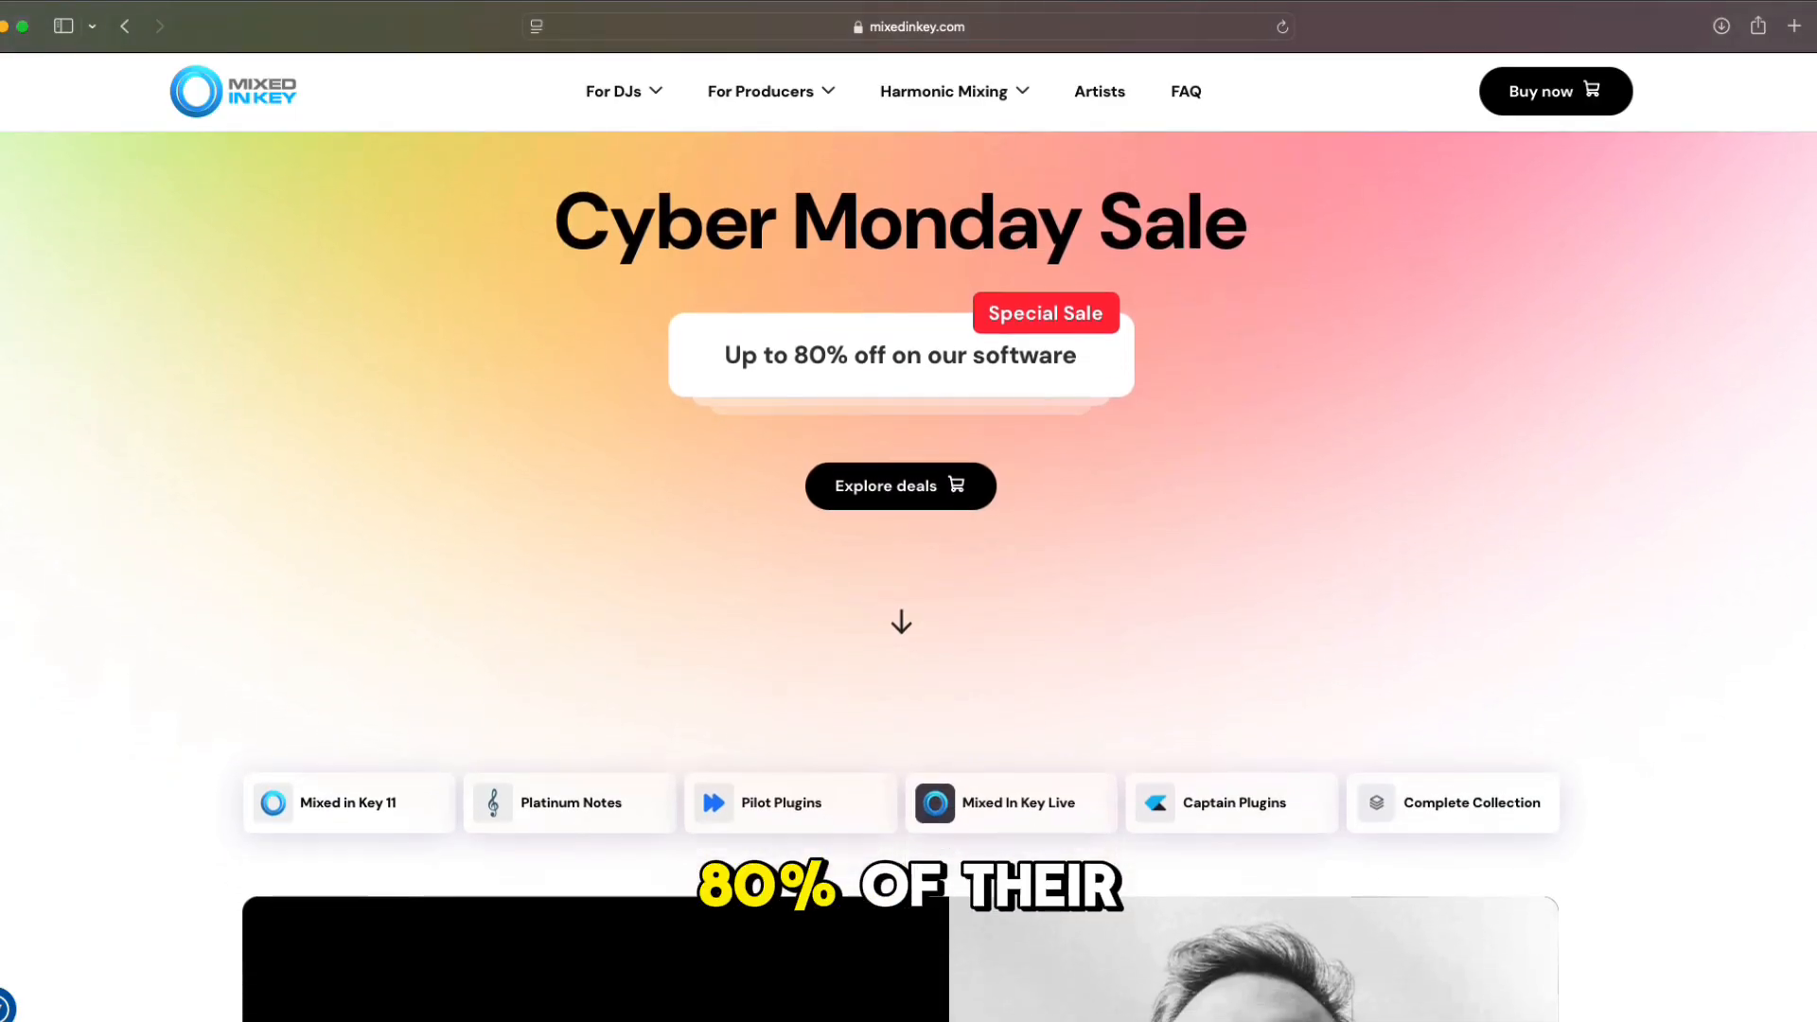
Look through the product offers on the mixedinkey.com home page, from Mixed In Key 11 down to the Complete collection.
scroll(909, 568, "down", 12)
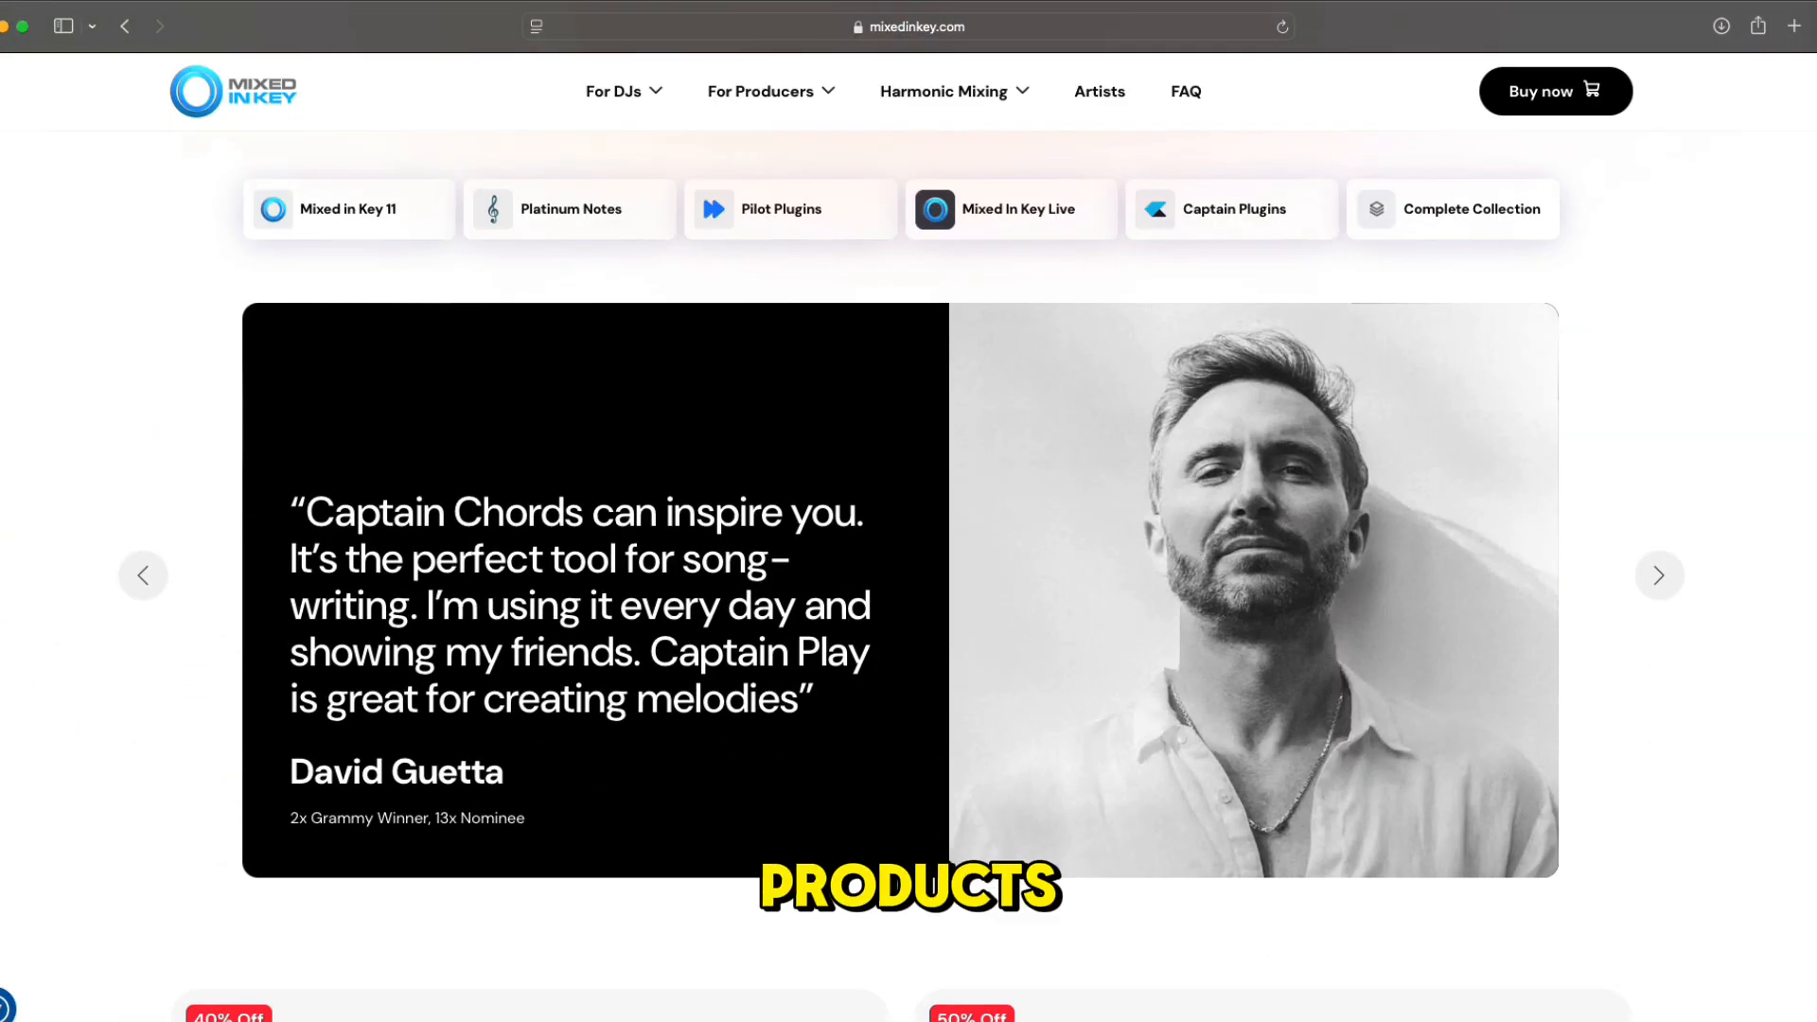
scroll(909, 568, "down", 2)
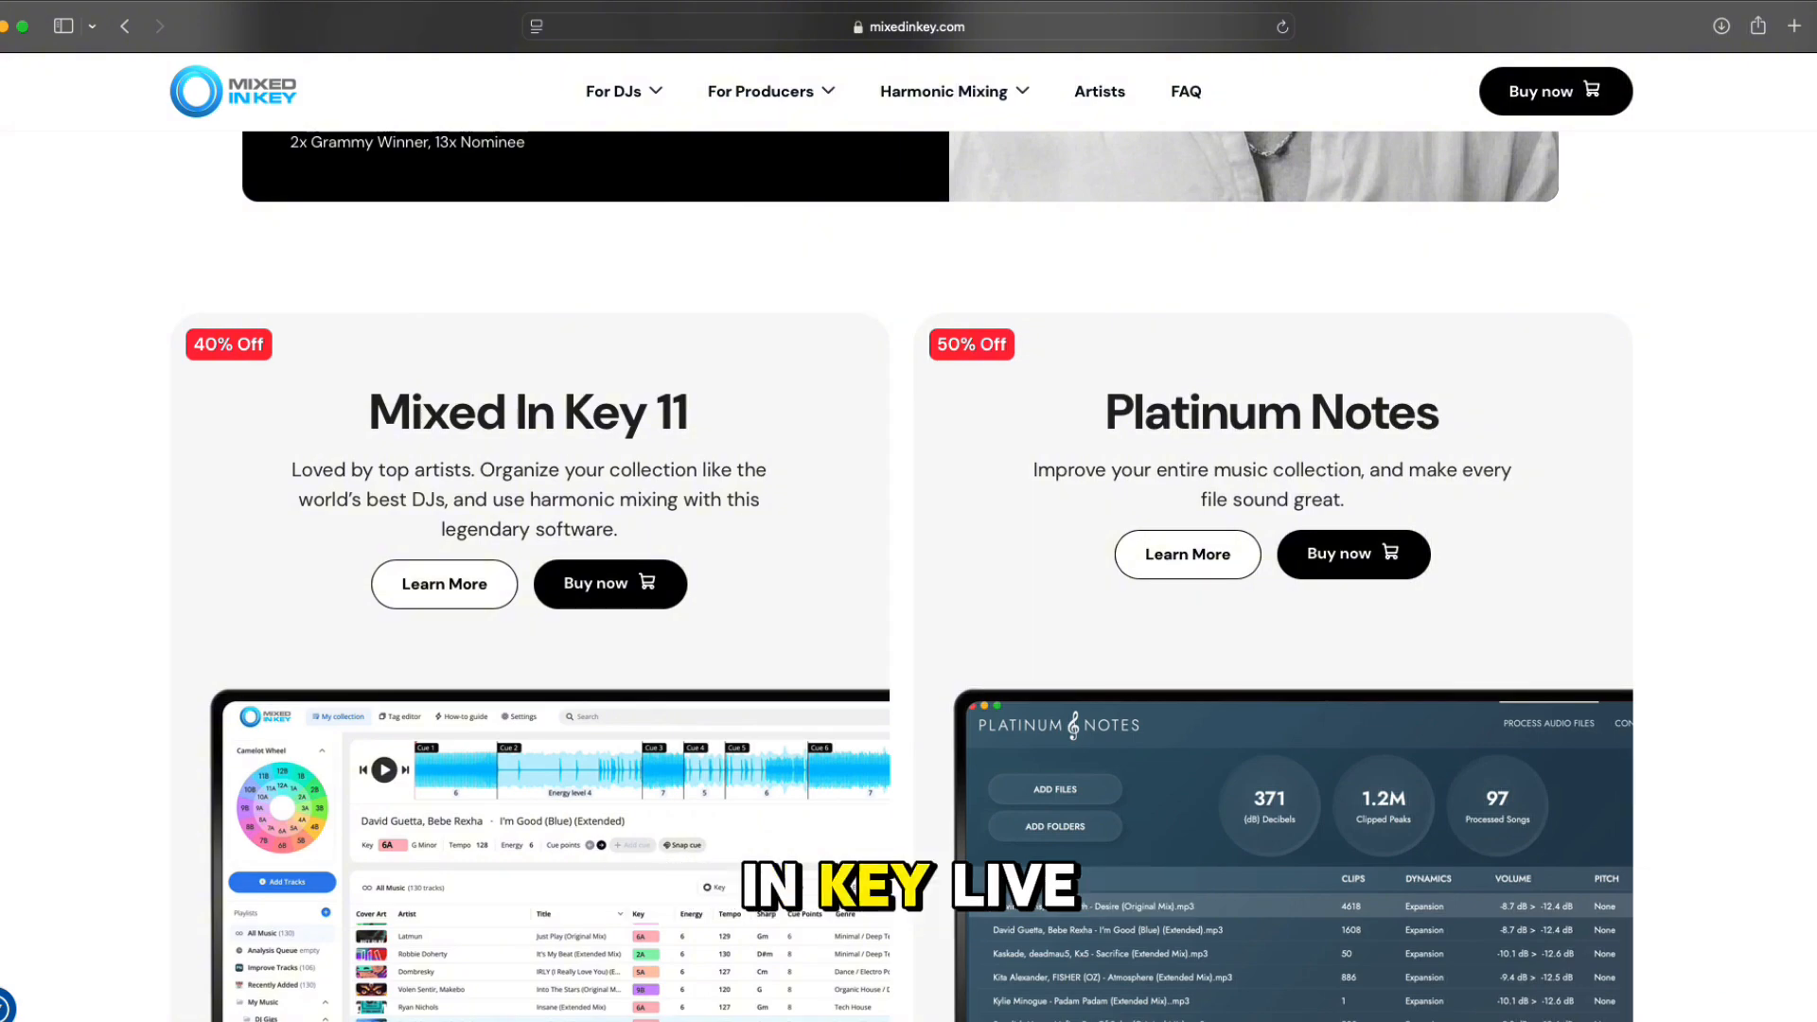
scroll(909, 568, "down", 10)
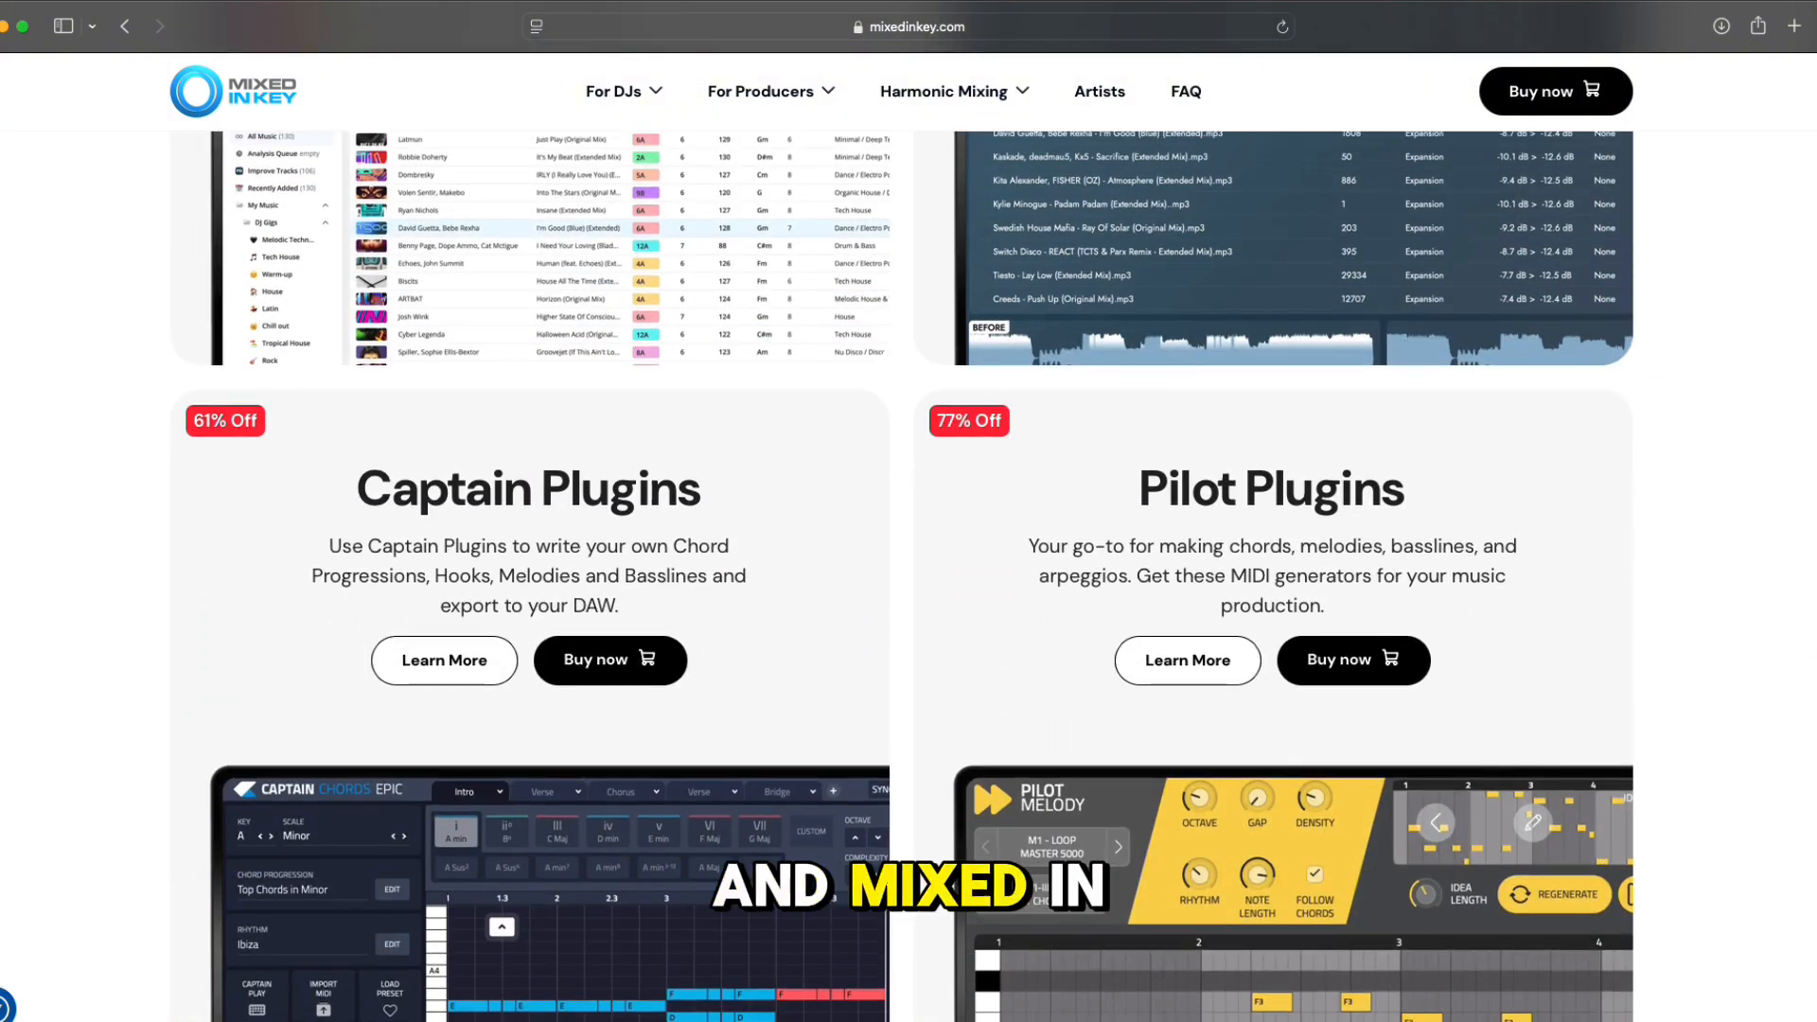
scroll(908, 568, "down", 10)
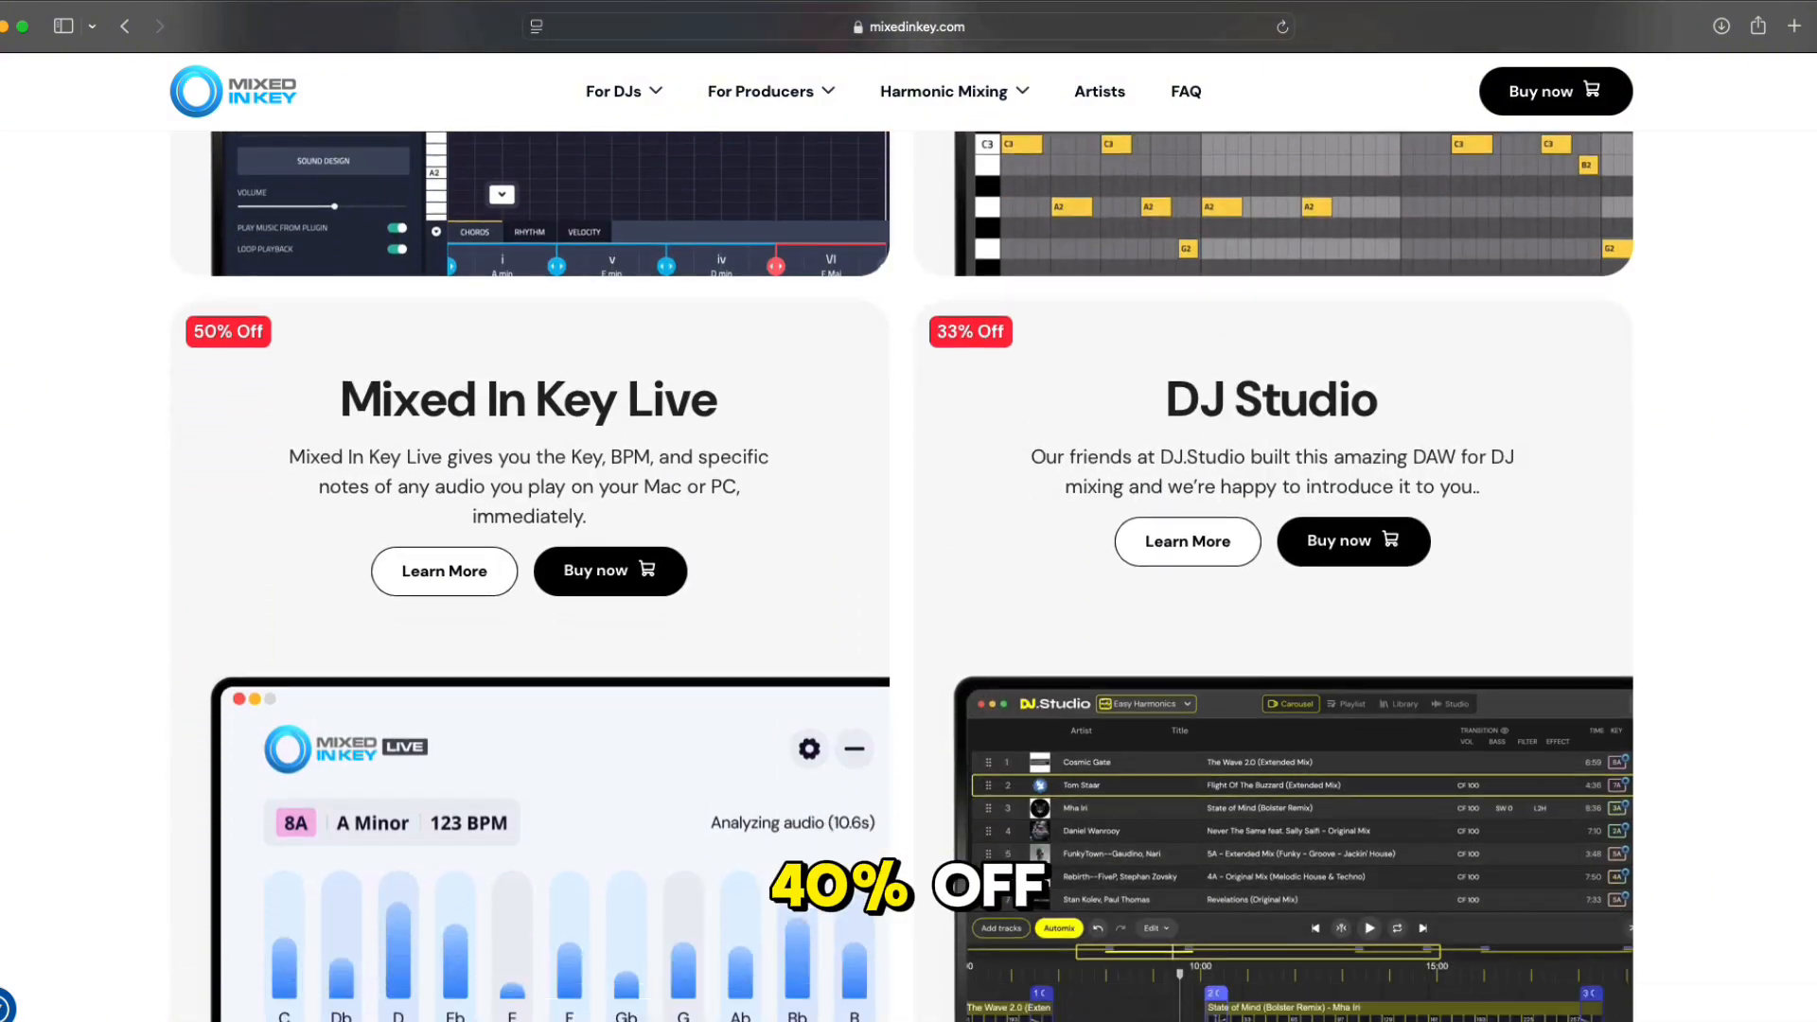
scroll(909, 568, "down", 10)
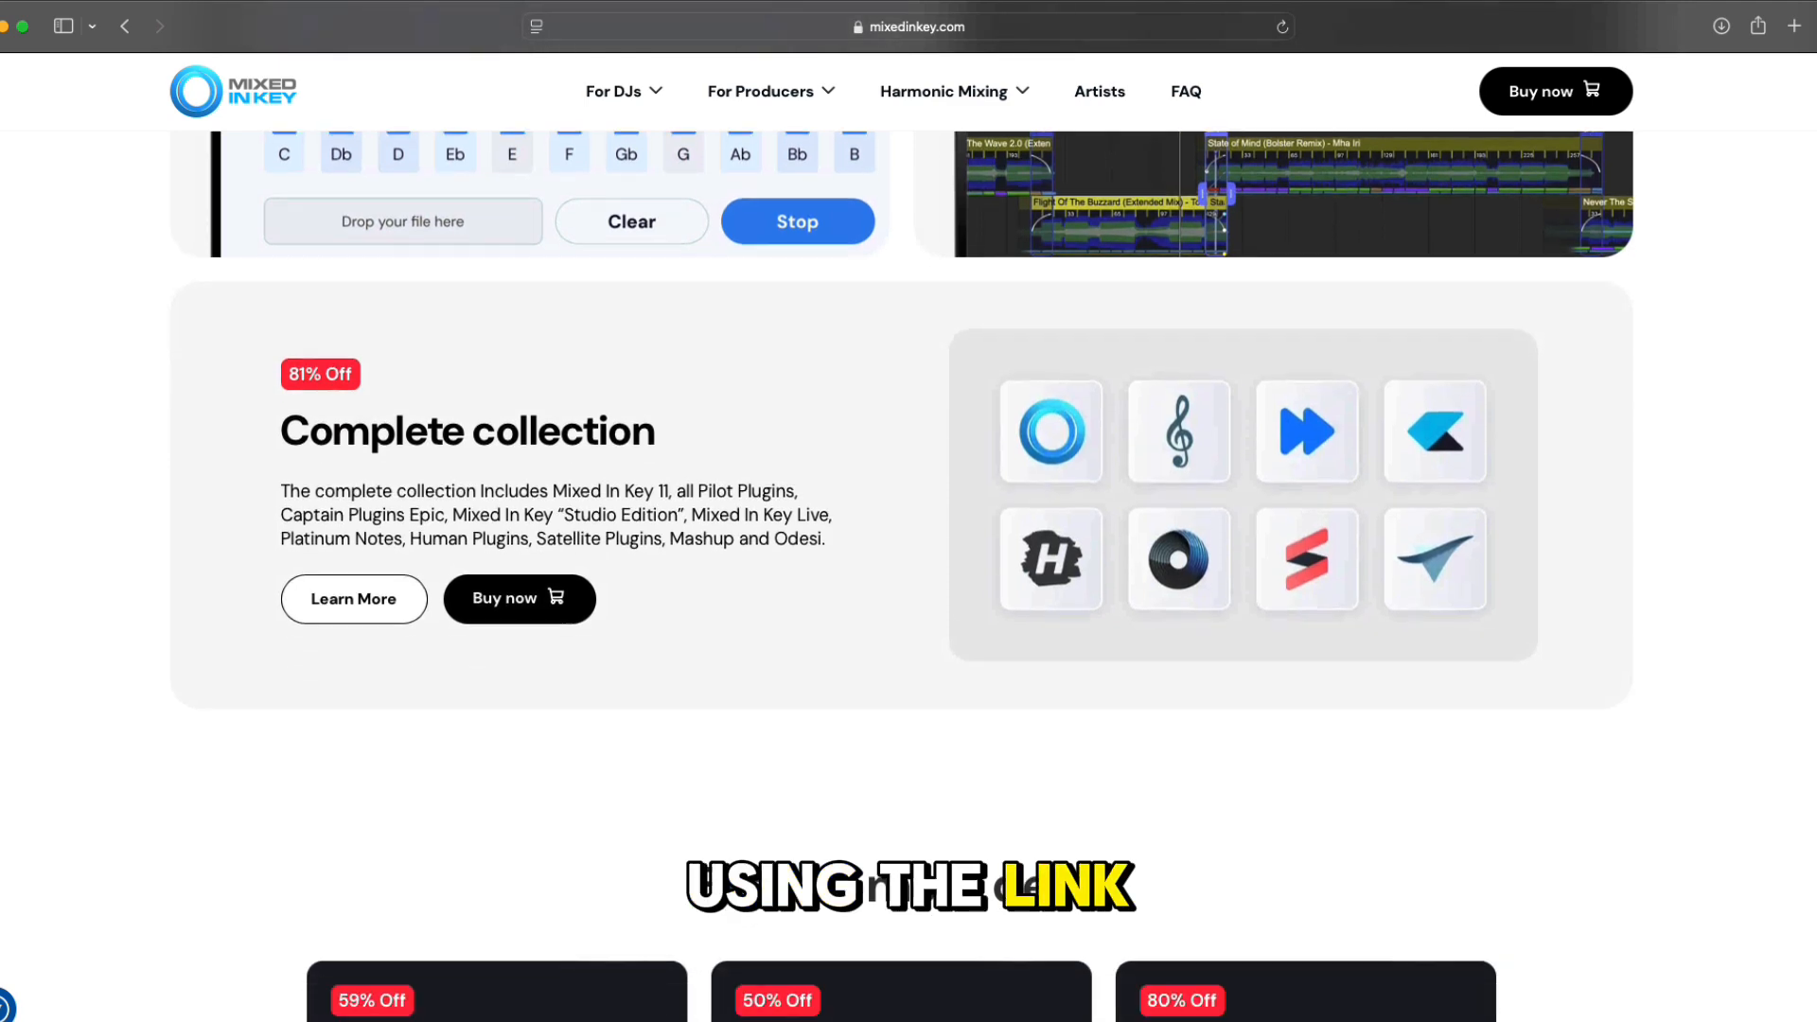
scroll(909, 568, "down", 8)
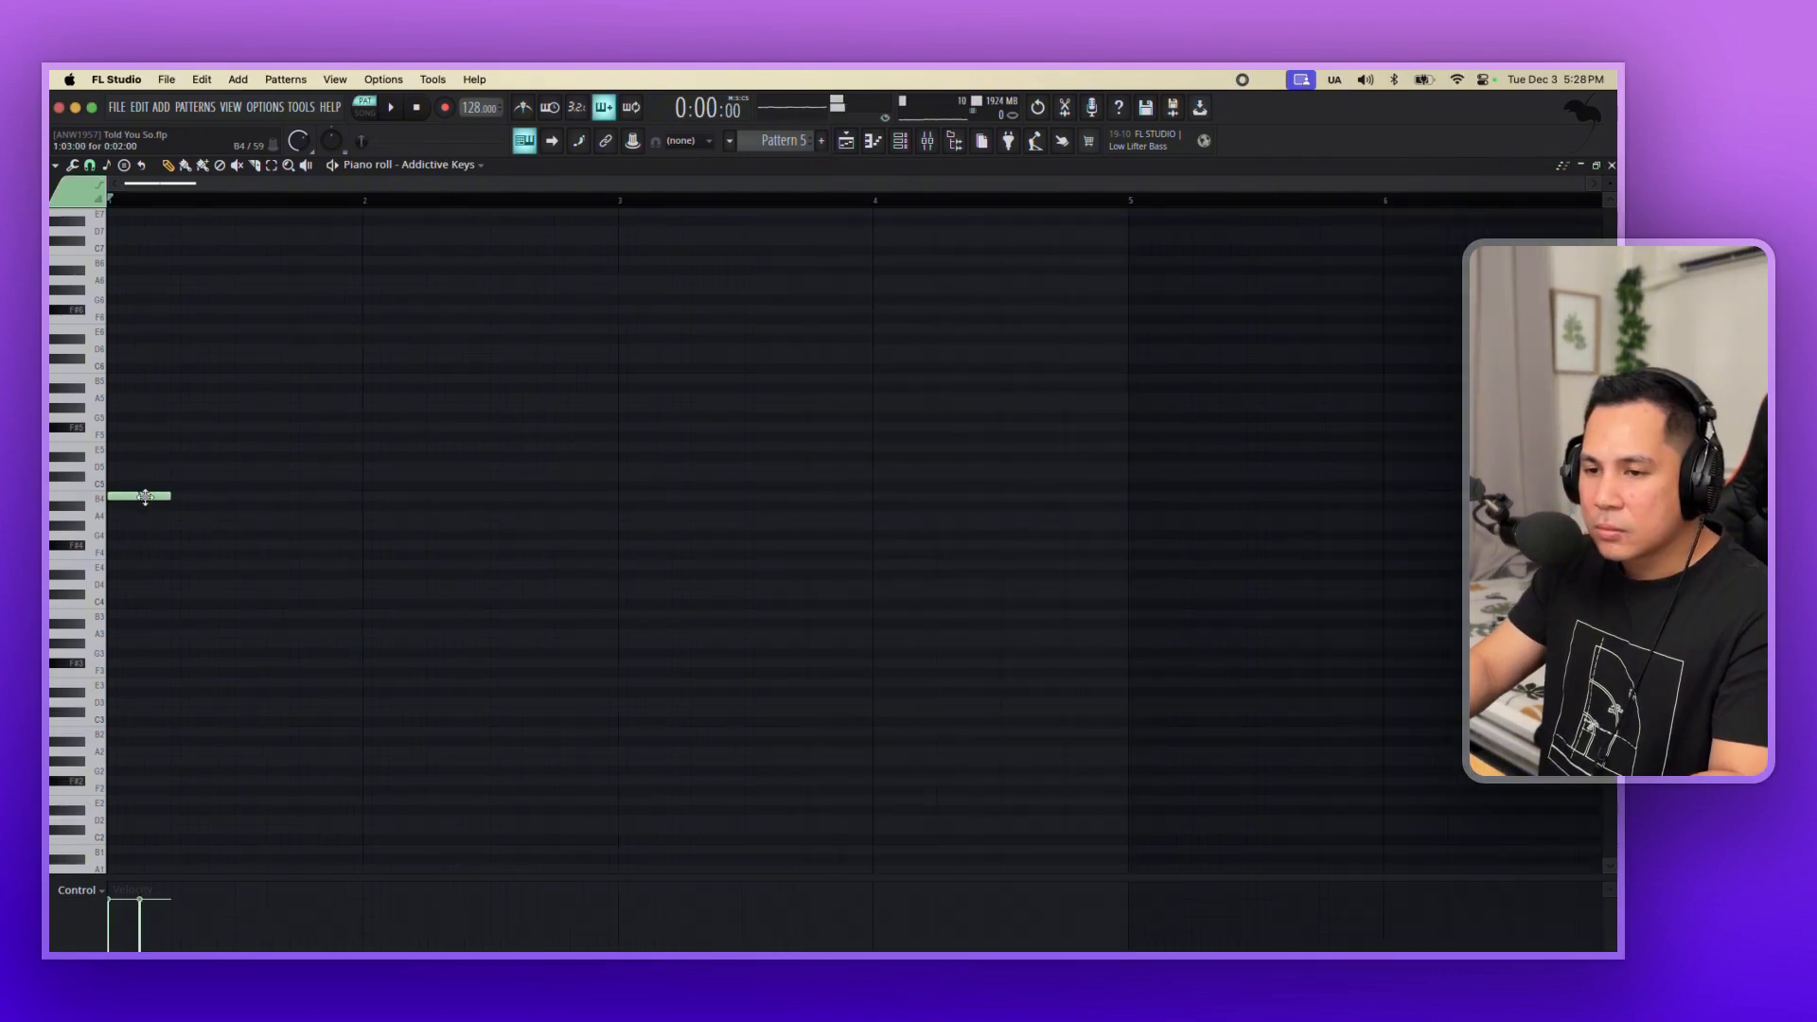
Draw the opening bass notes in Pattern 5 and lower them an octave to two B3 and two C#4 notes.
left_click(180, 475)
left_click(210, 465)
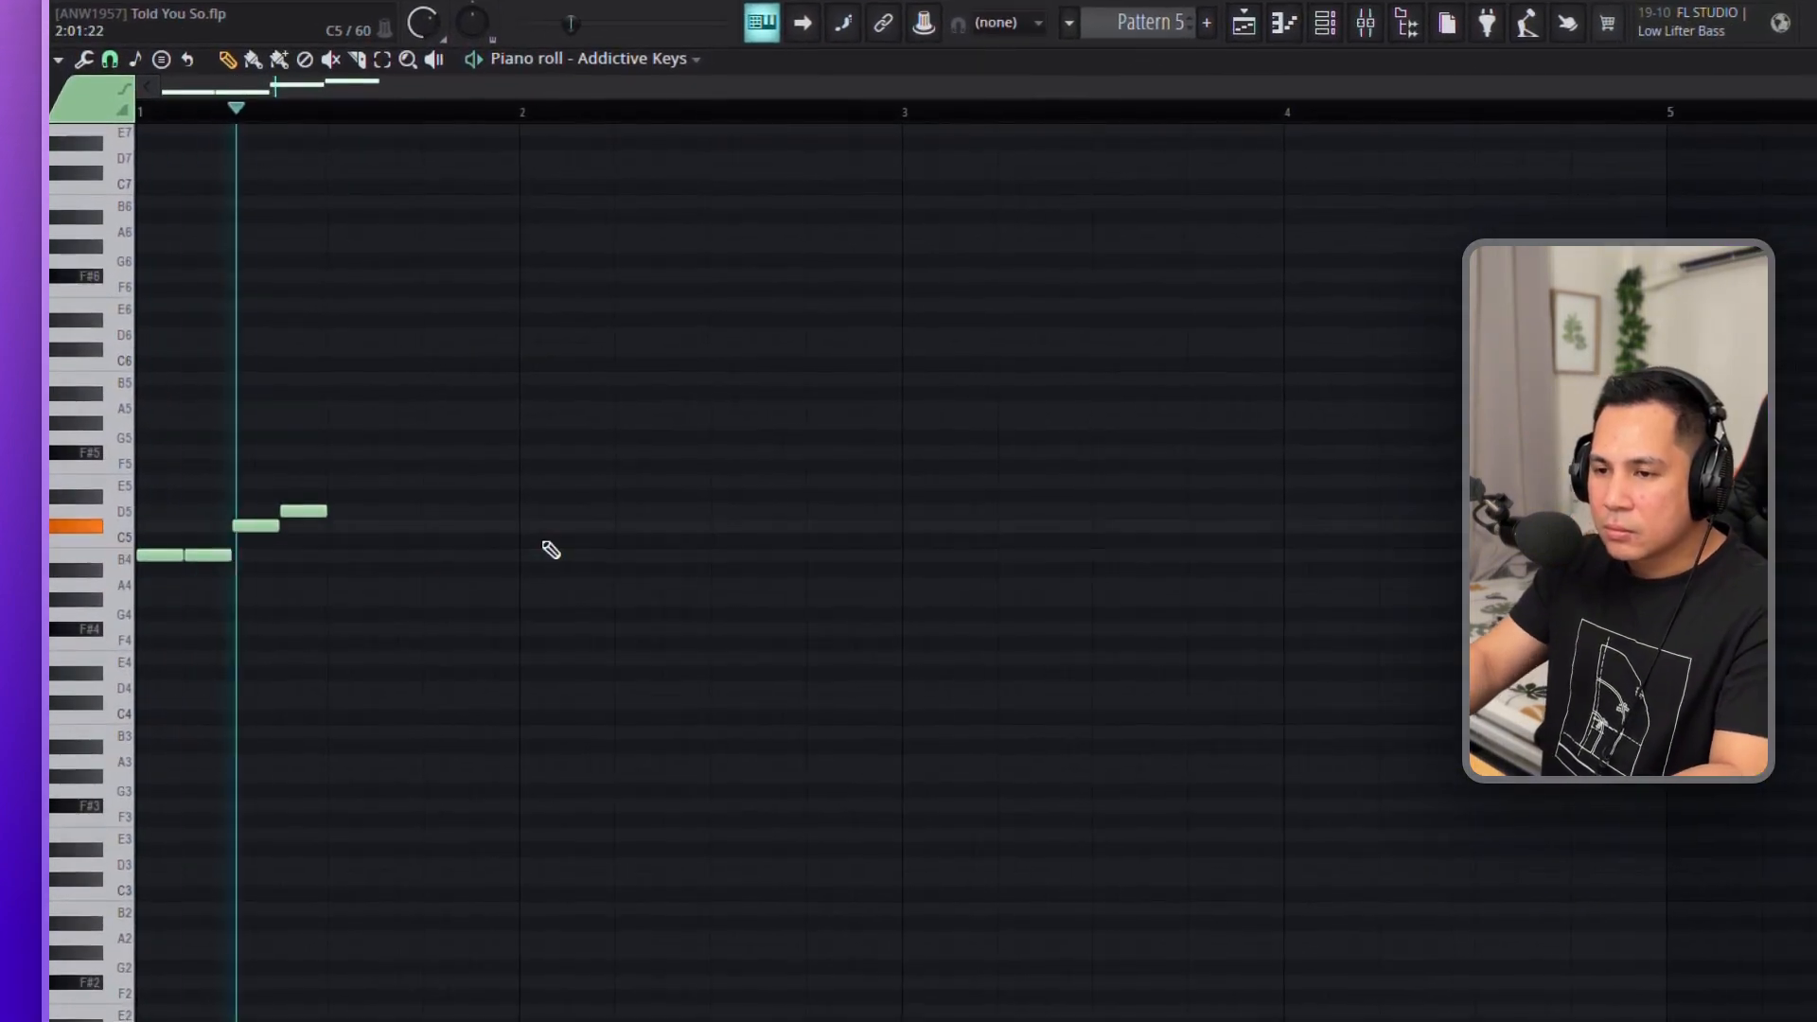
key("ctrl+a")
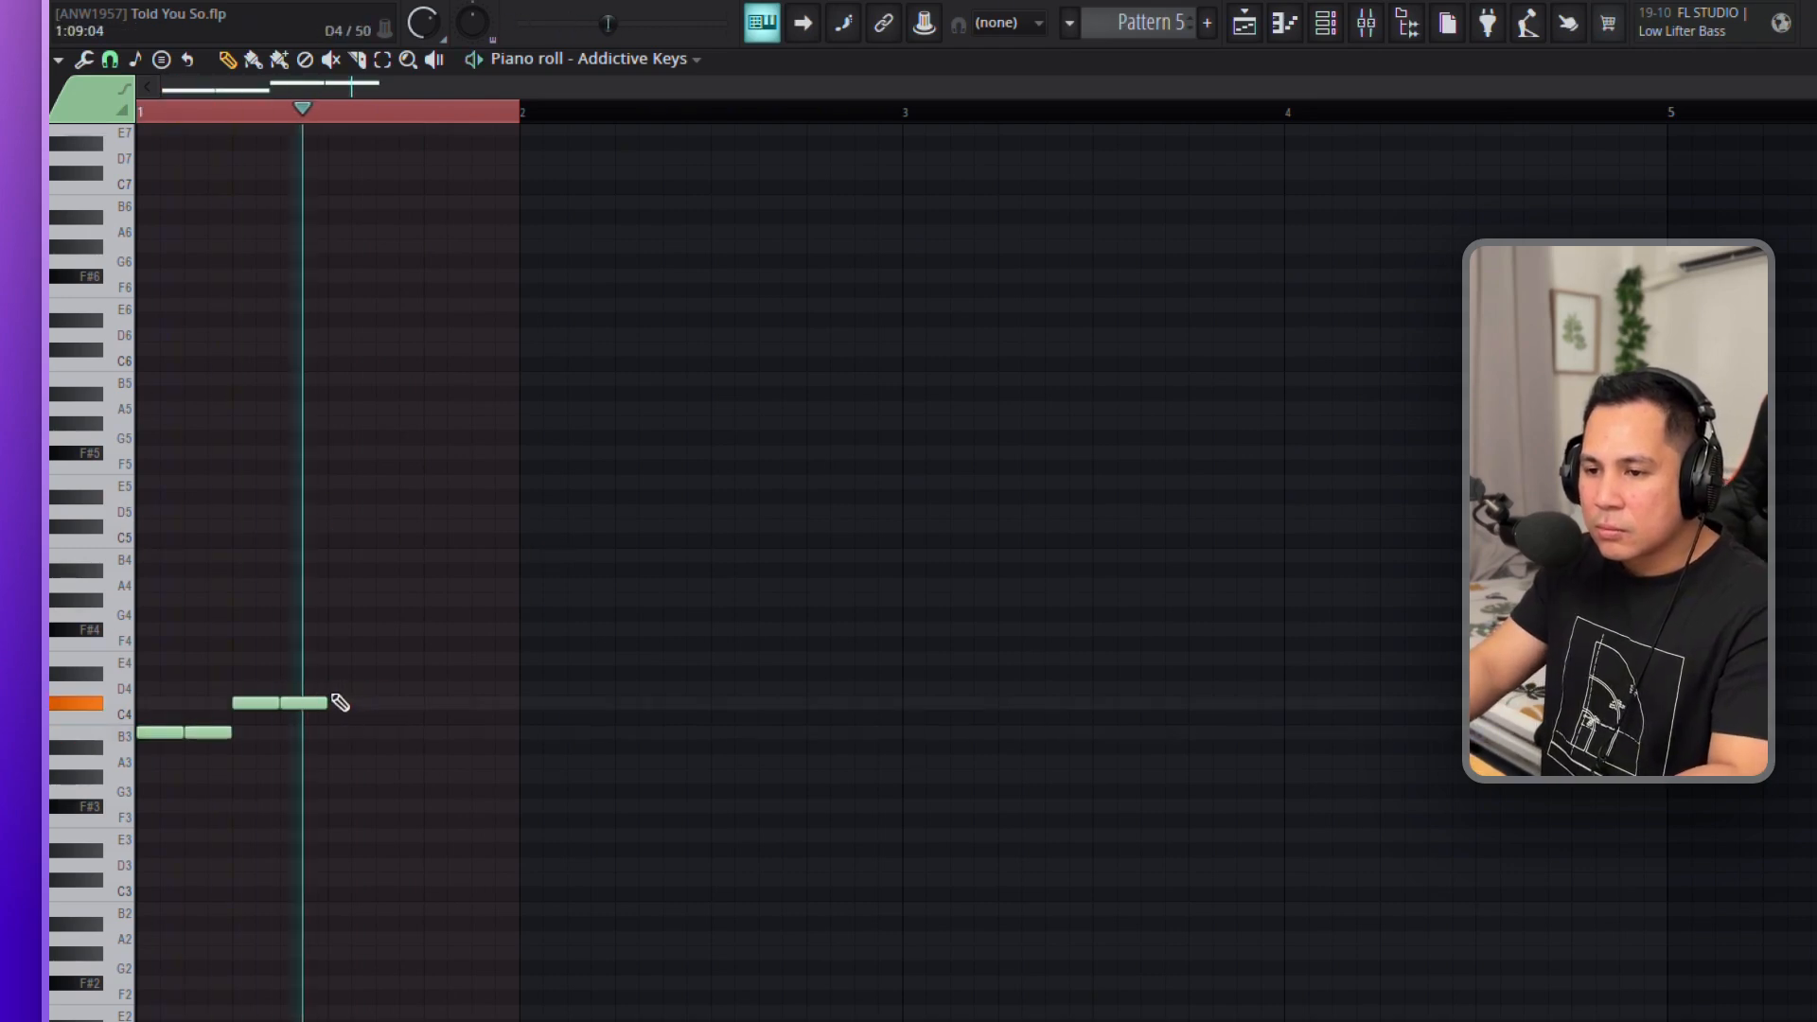
Add two separated D4 notes after the C#4 notes in bar 1 and audition the line.
mouse_move(374, 689)
left_mouse_down()
mouse_move(420, 695)
mouse_move(381, 694)
left_mouse_up()
left_click(386, 690)
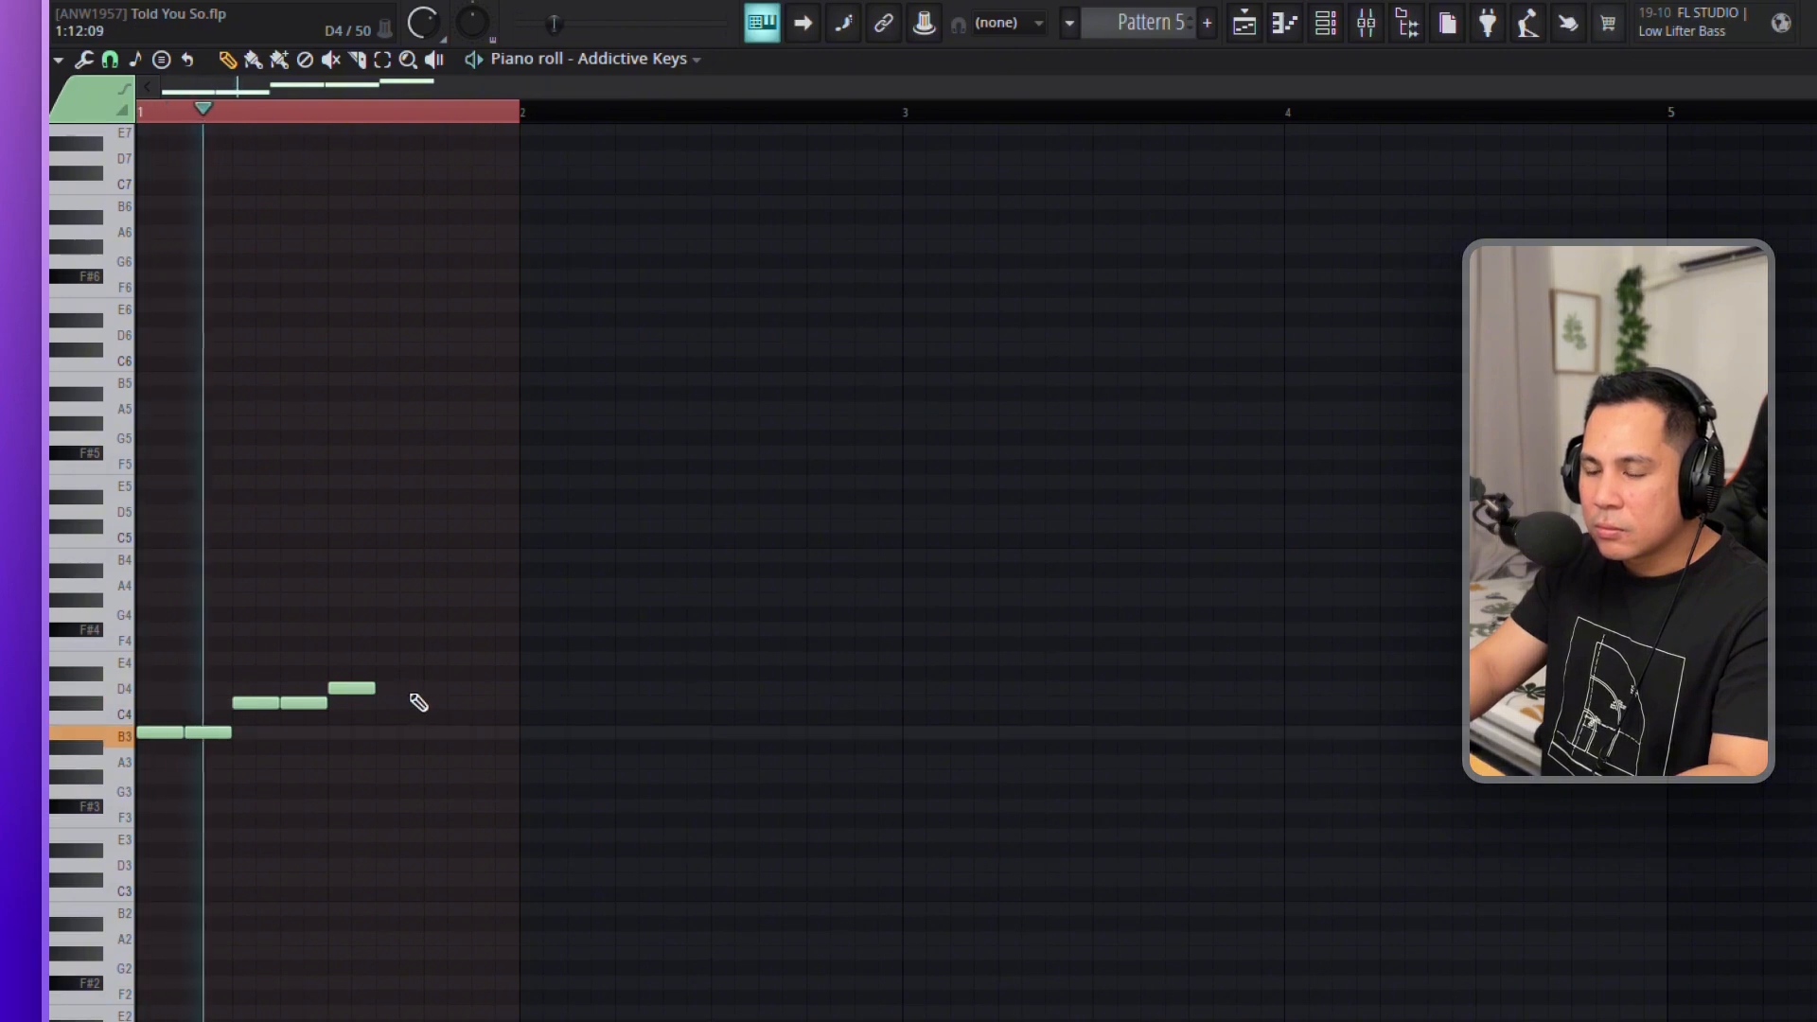
left_click(409, 690)
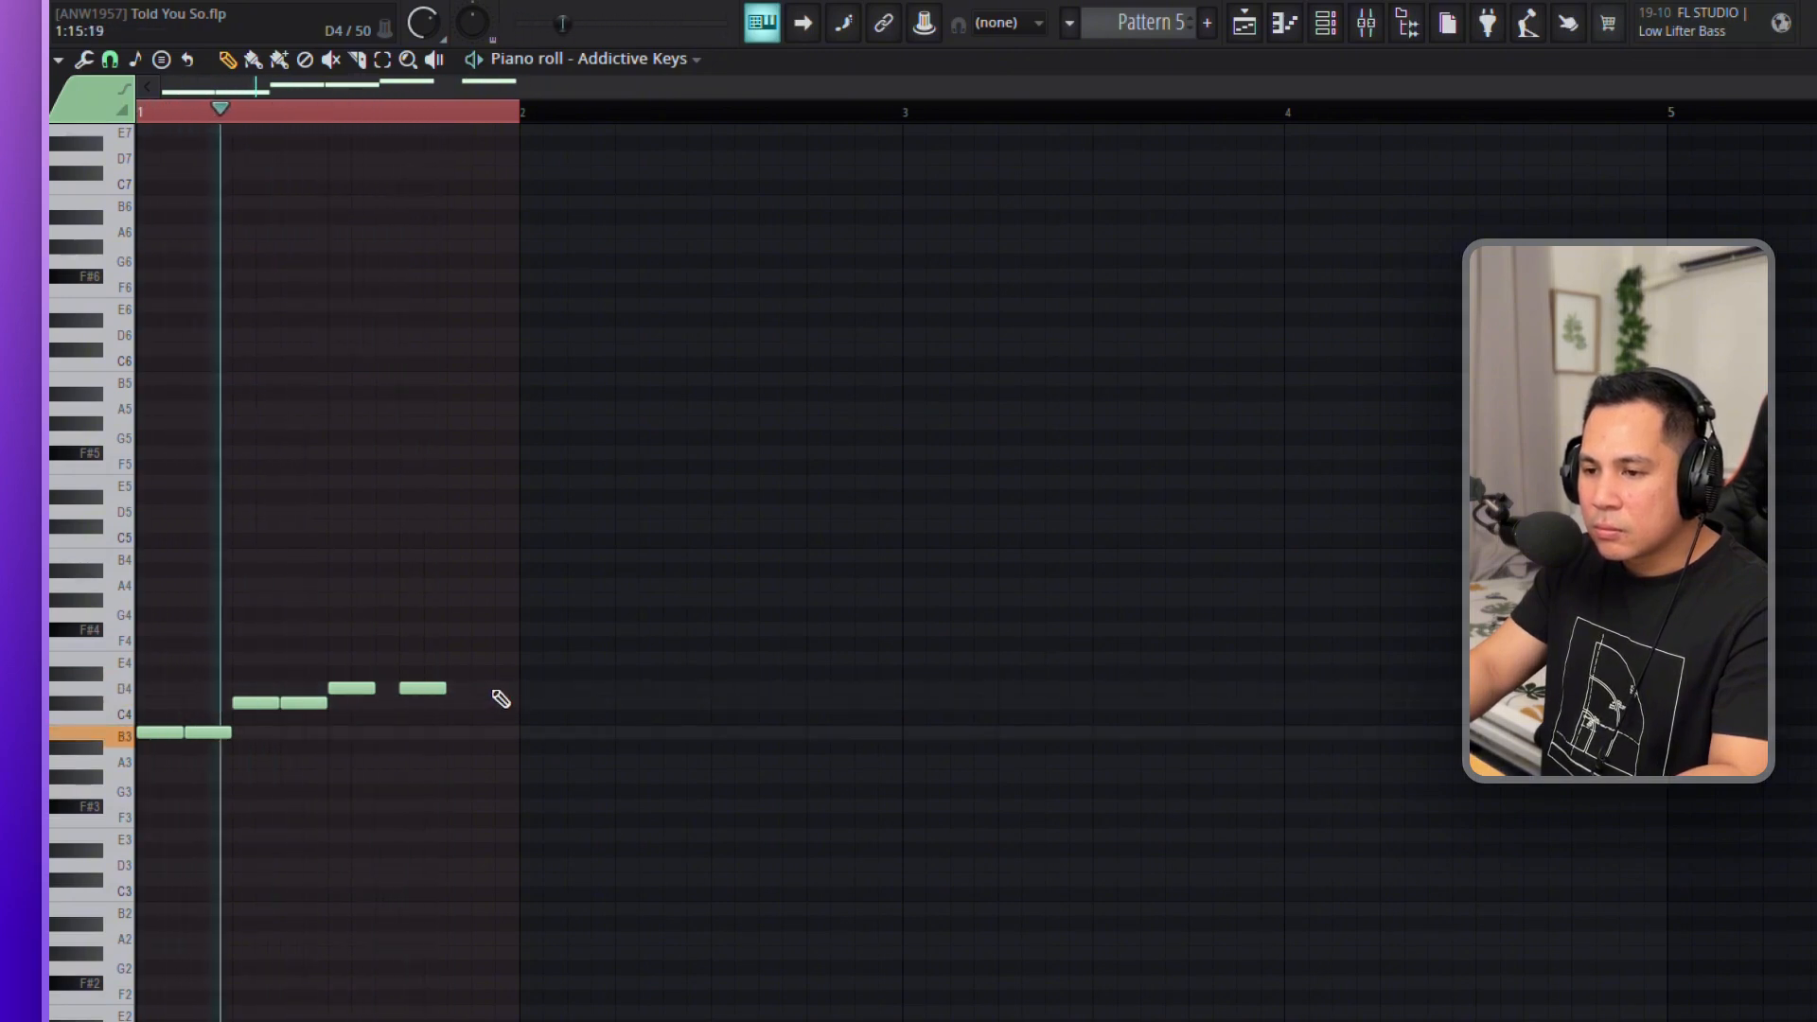
left_click(504, 660)
right_click(514, 661)
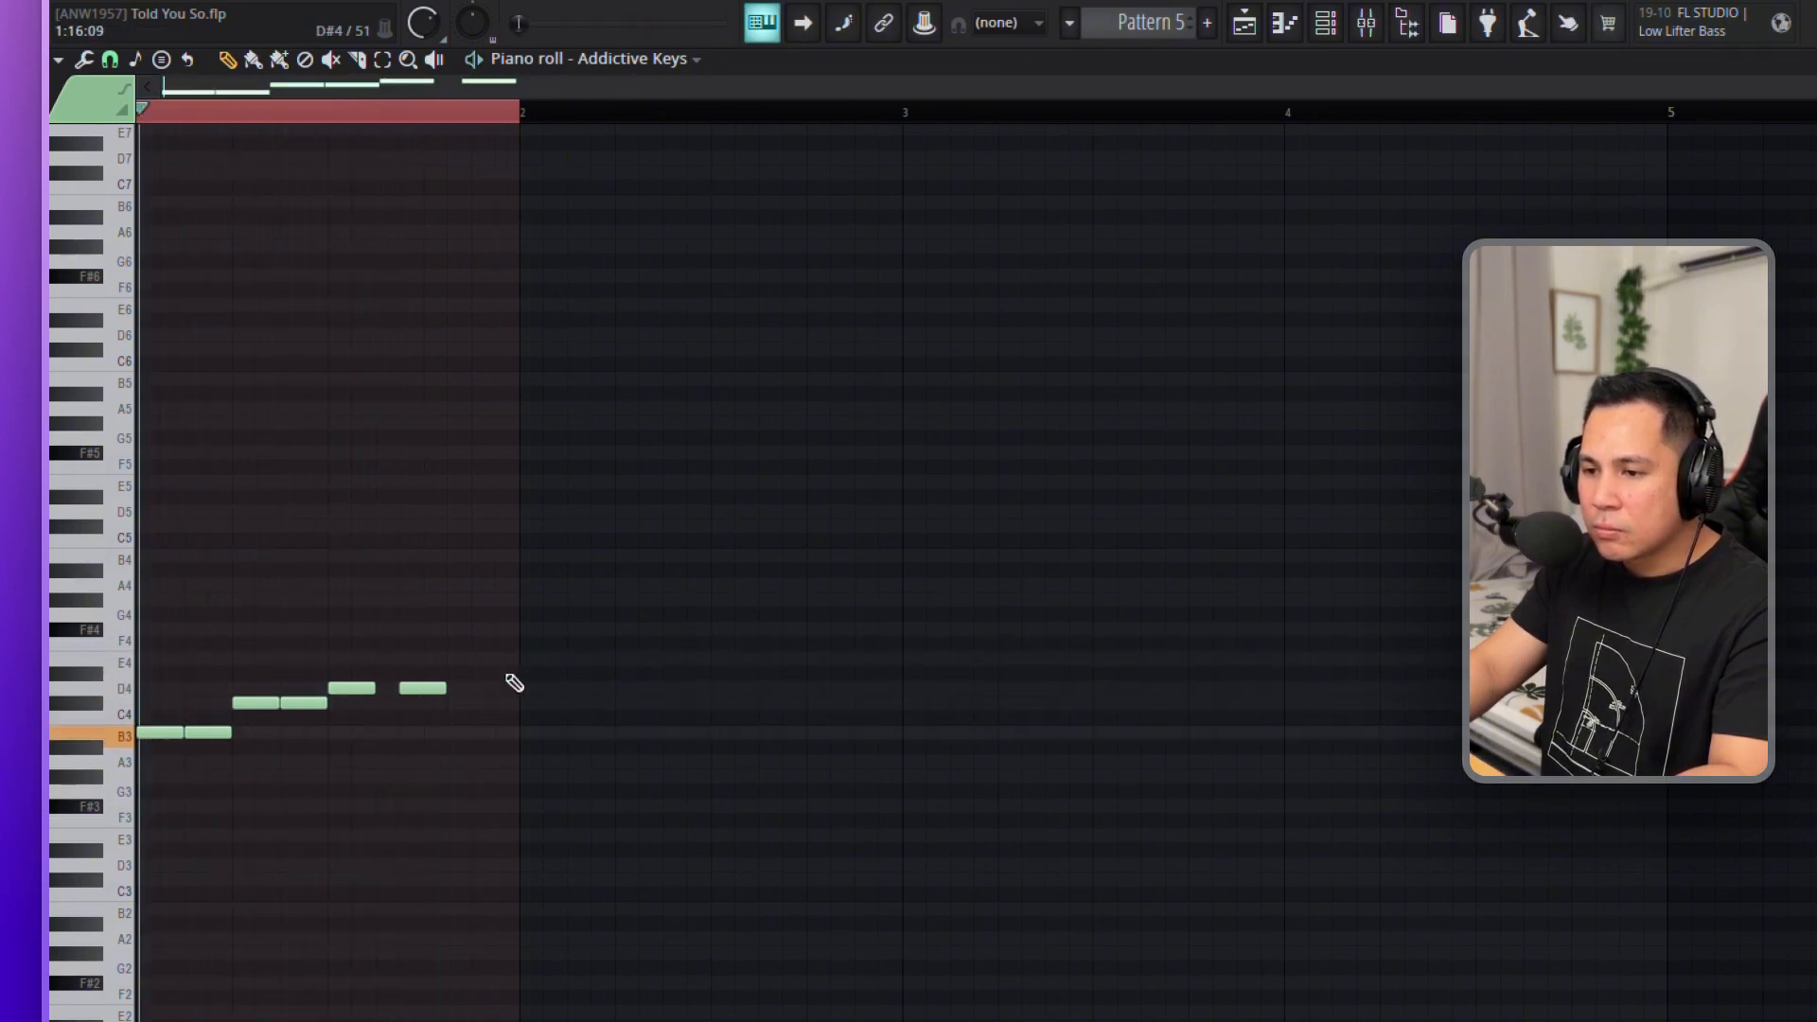
left_click(192, 112, "ctrl")
key("space")
key("space")
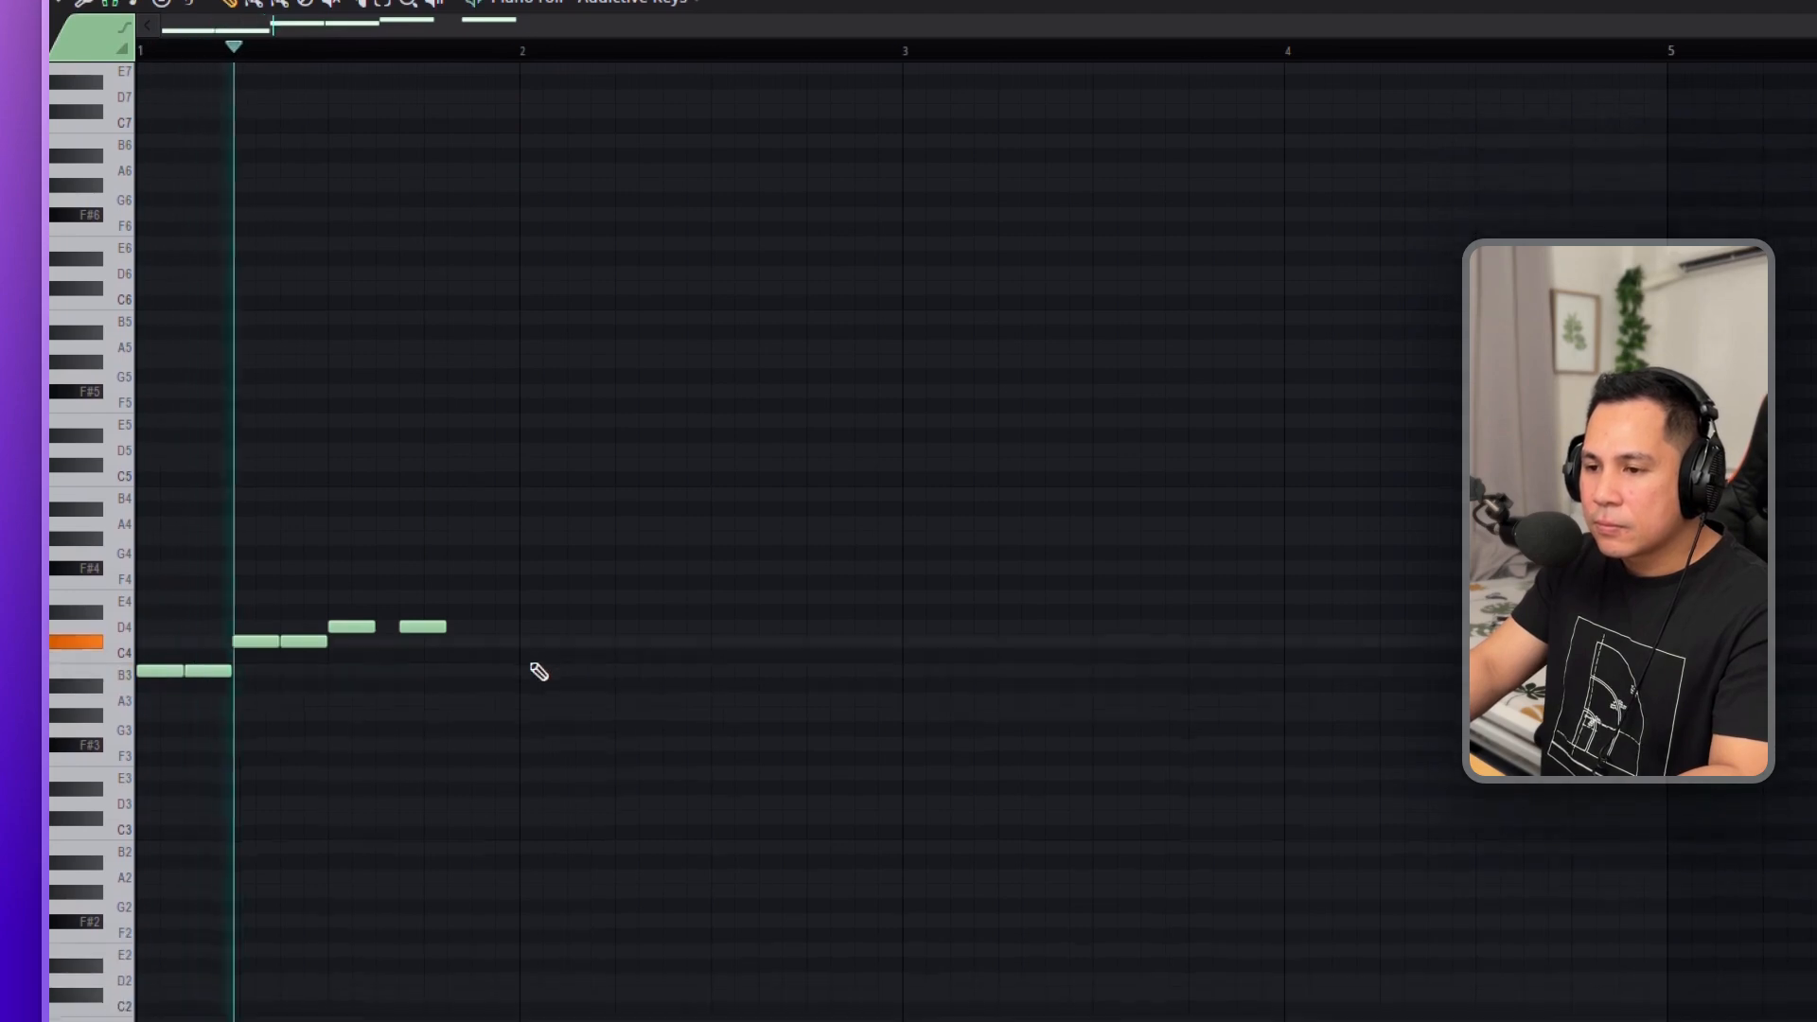
Continue the bass line with two more D4 notes, two E4 notes and one longer F#4 note in bar 2.
left_click(508, 631)
left_click(578, 632)
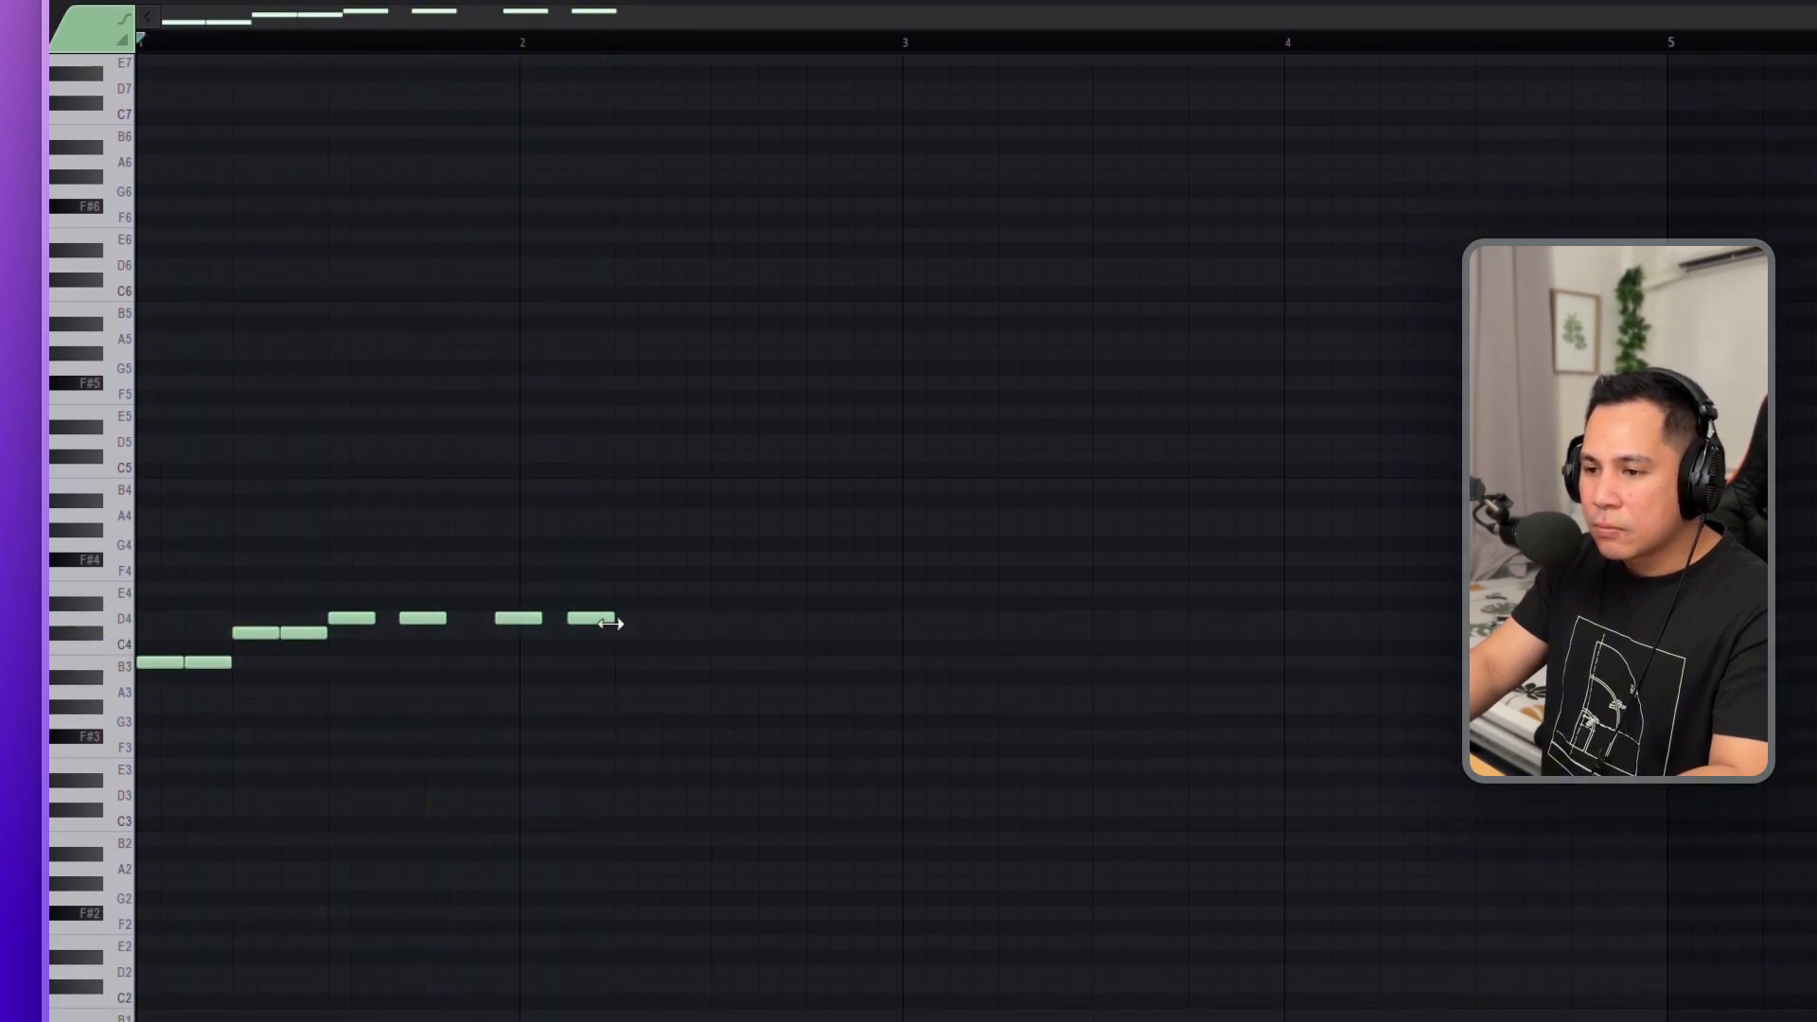
left_click(639, 589)
left_click(686, 589)
left_click(757, 560)
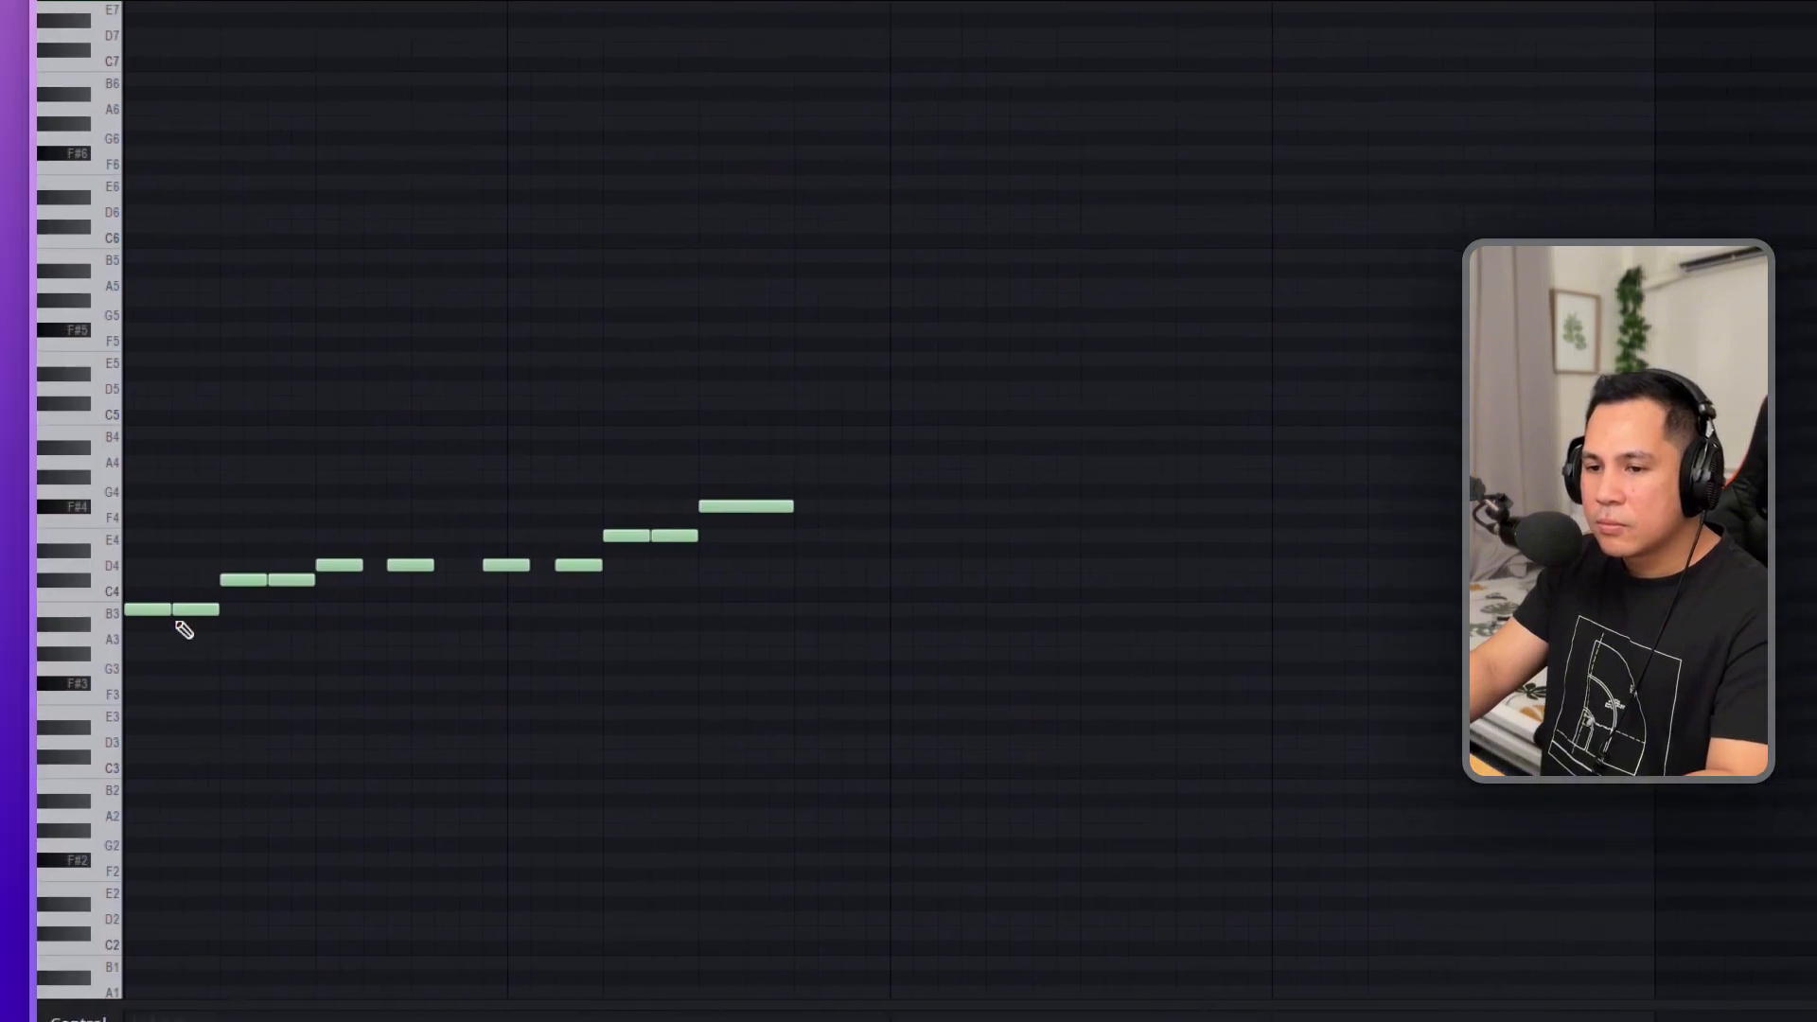
Turn the bass line into triads by copying all its notes to start on F#4 and again to start on D4.
key("super+a")
left_click_drag(144, 610, 144, 589)
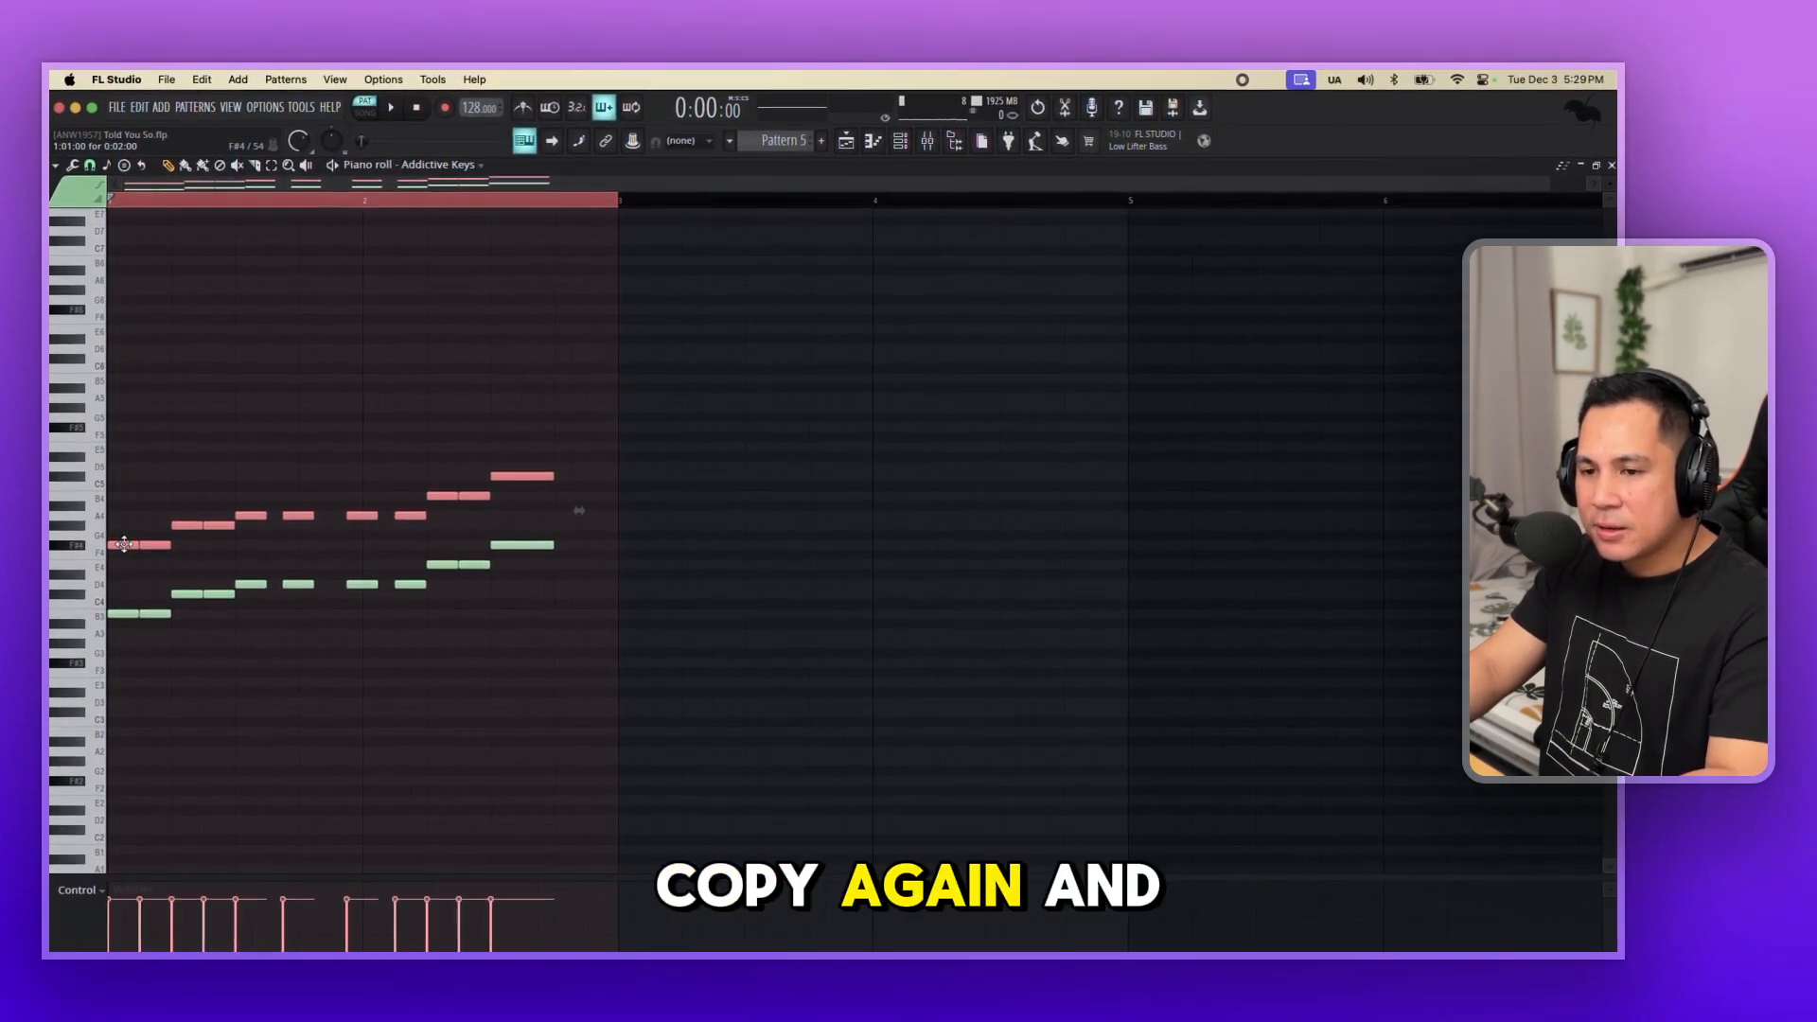
key("ctrl+v")
left_click_drag(124, 544, 139, 584)
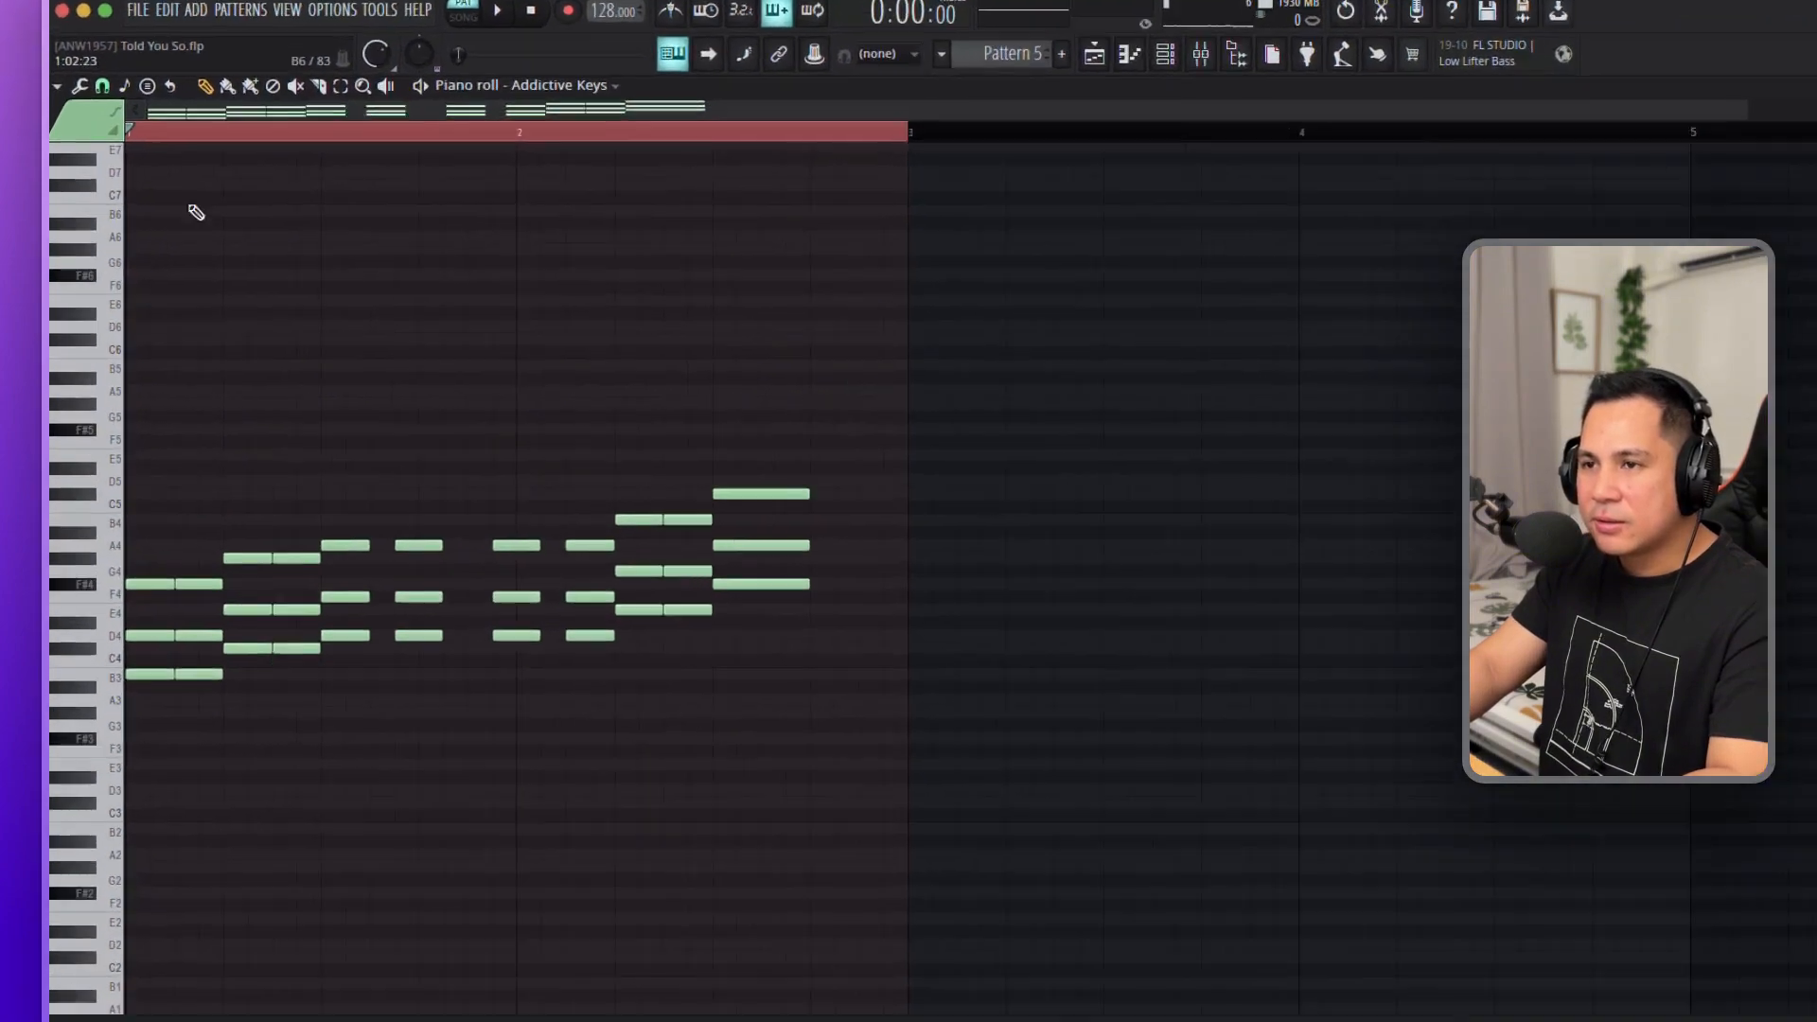
Audition the triads and raise the middle notes of the first two D chords to F#4.
key("space")
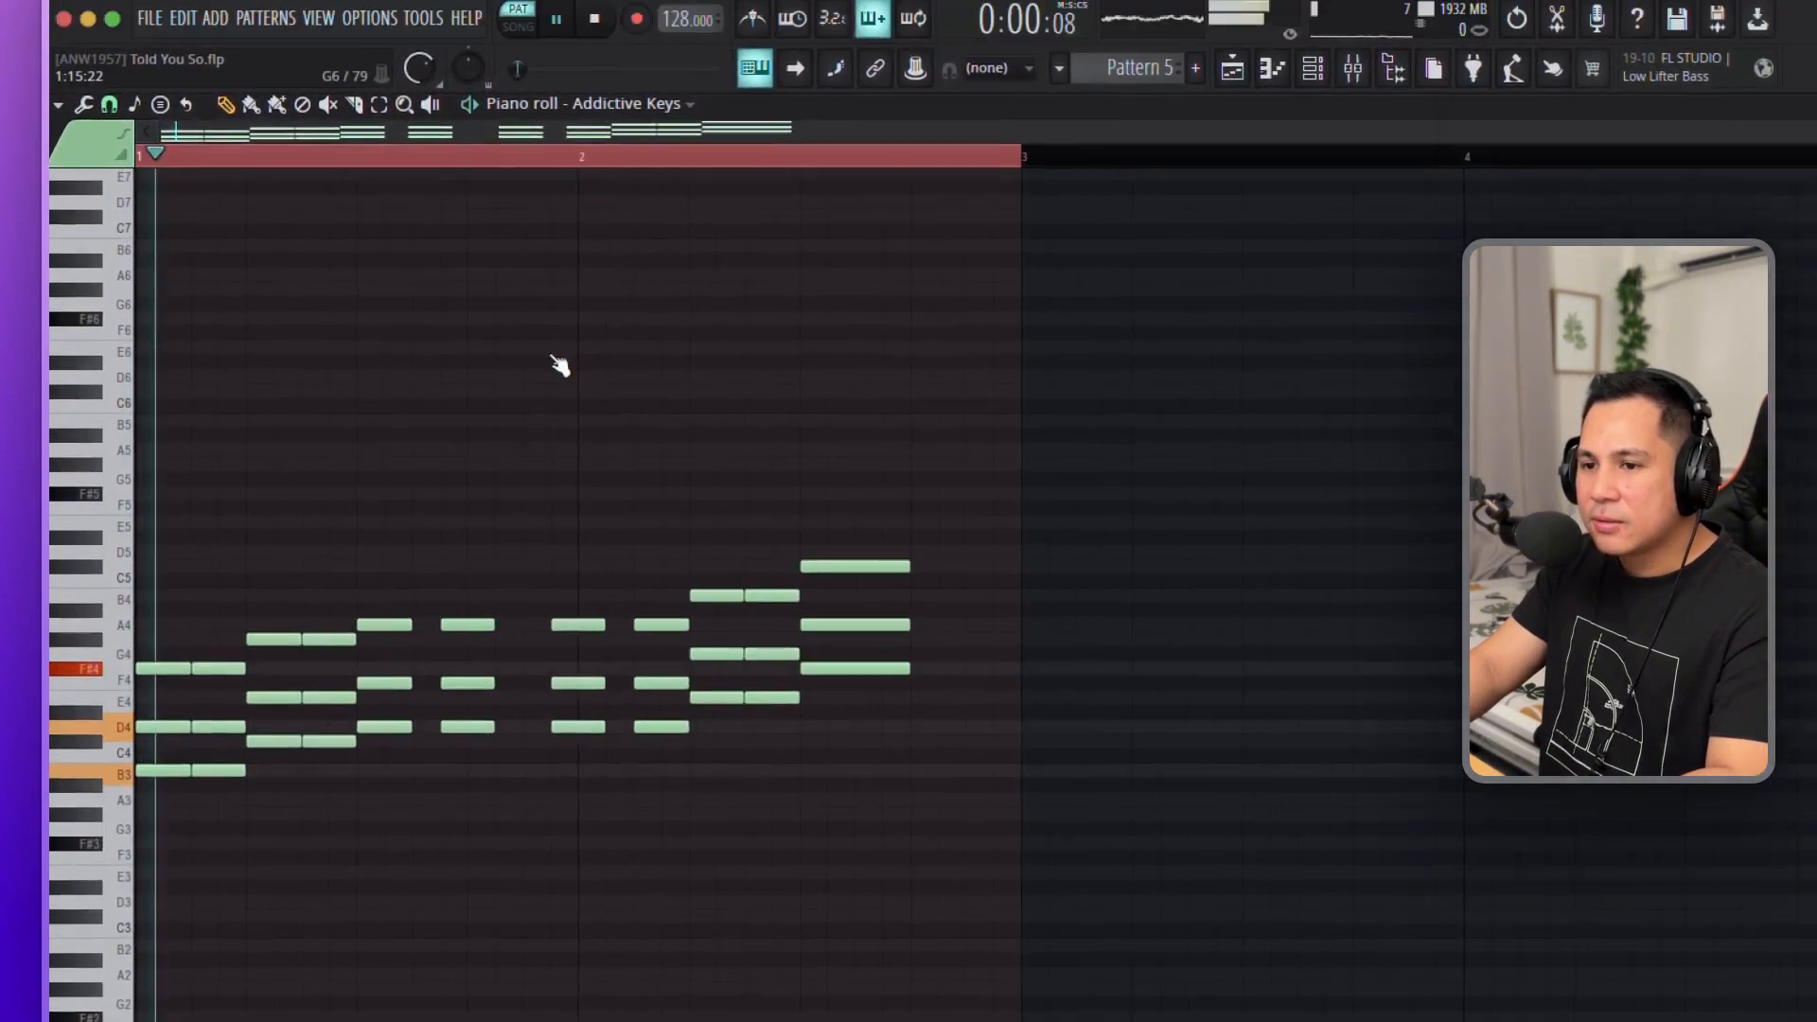
key("space")
left_click_drag(242, 604, 320, 653)
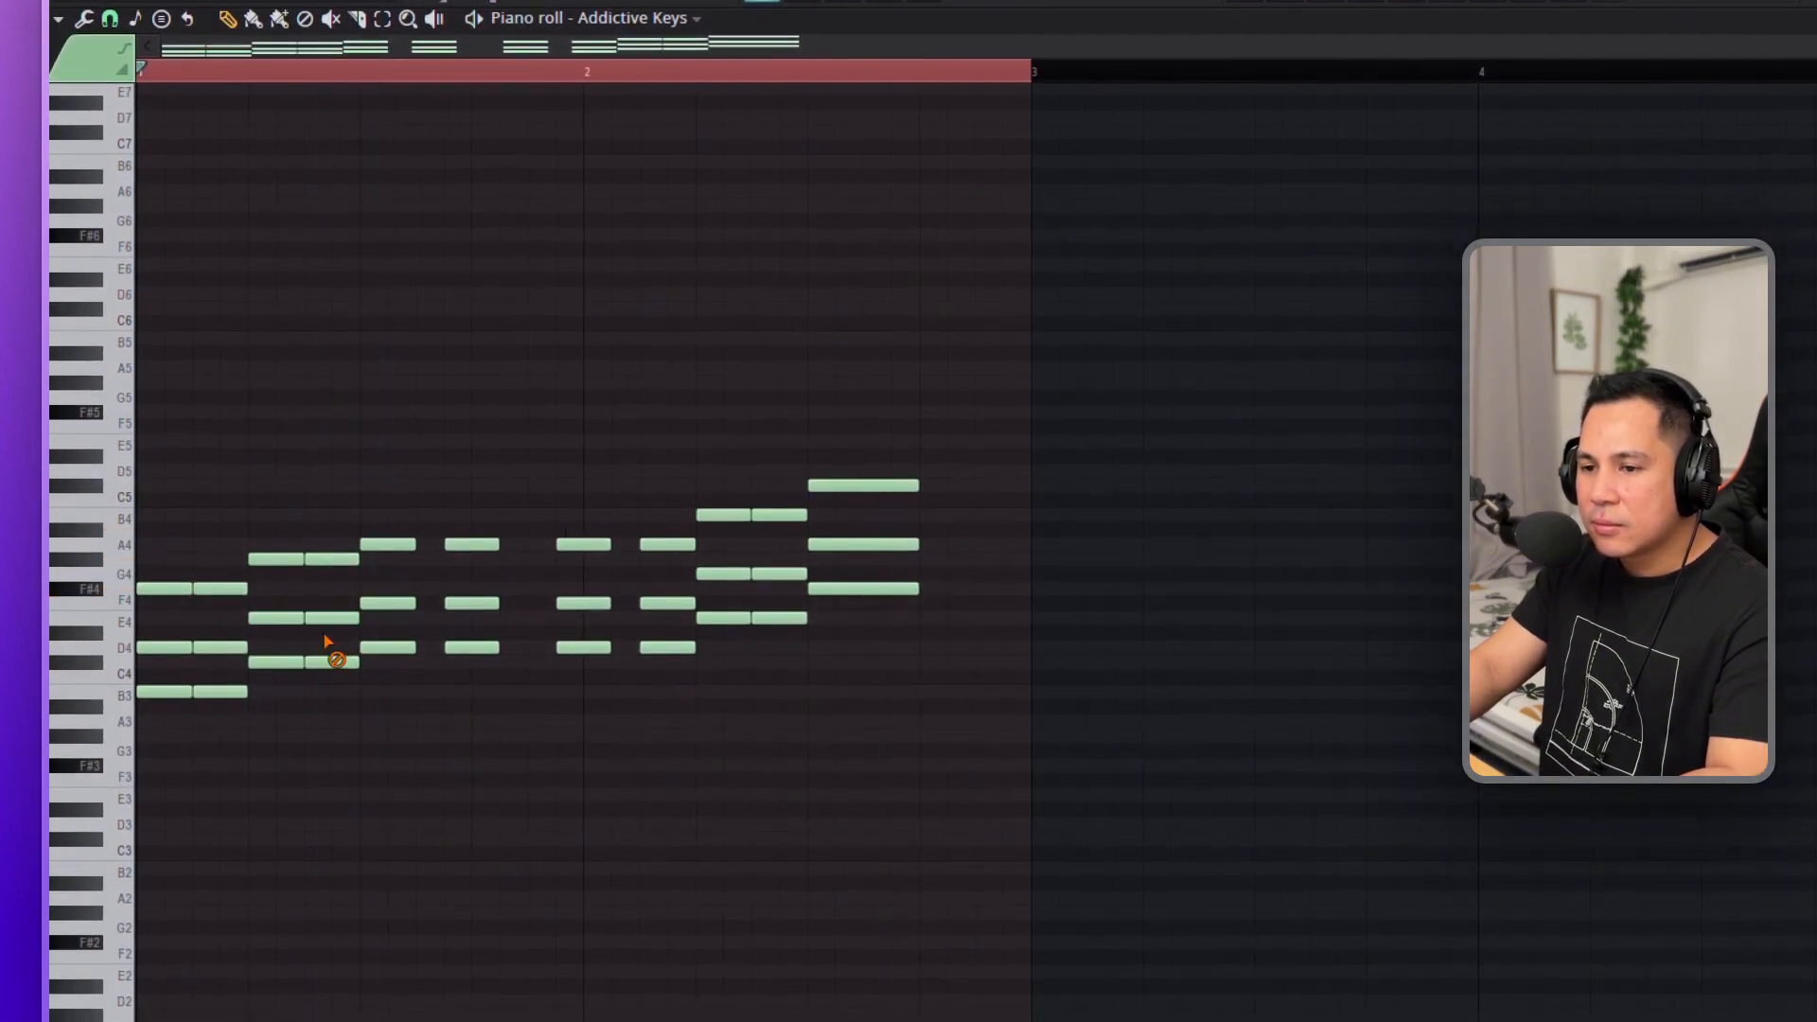
key("space")
mouse_move(450, 605)
left_mouse_down()
mouse_move(490, 607)
mouse_move(475, 588)
left_mouse_up()
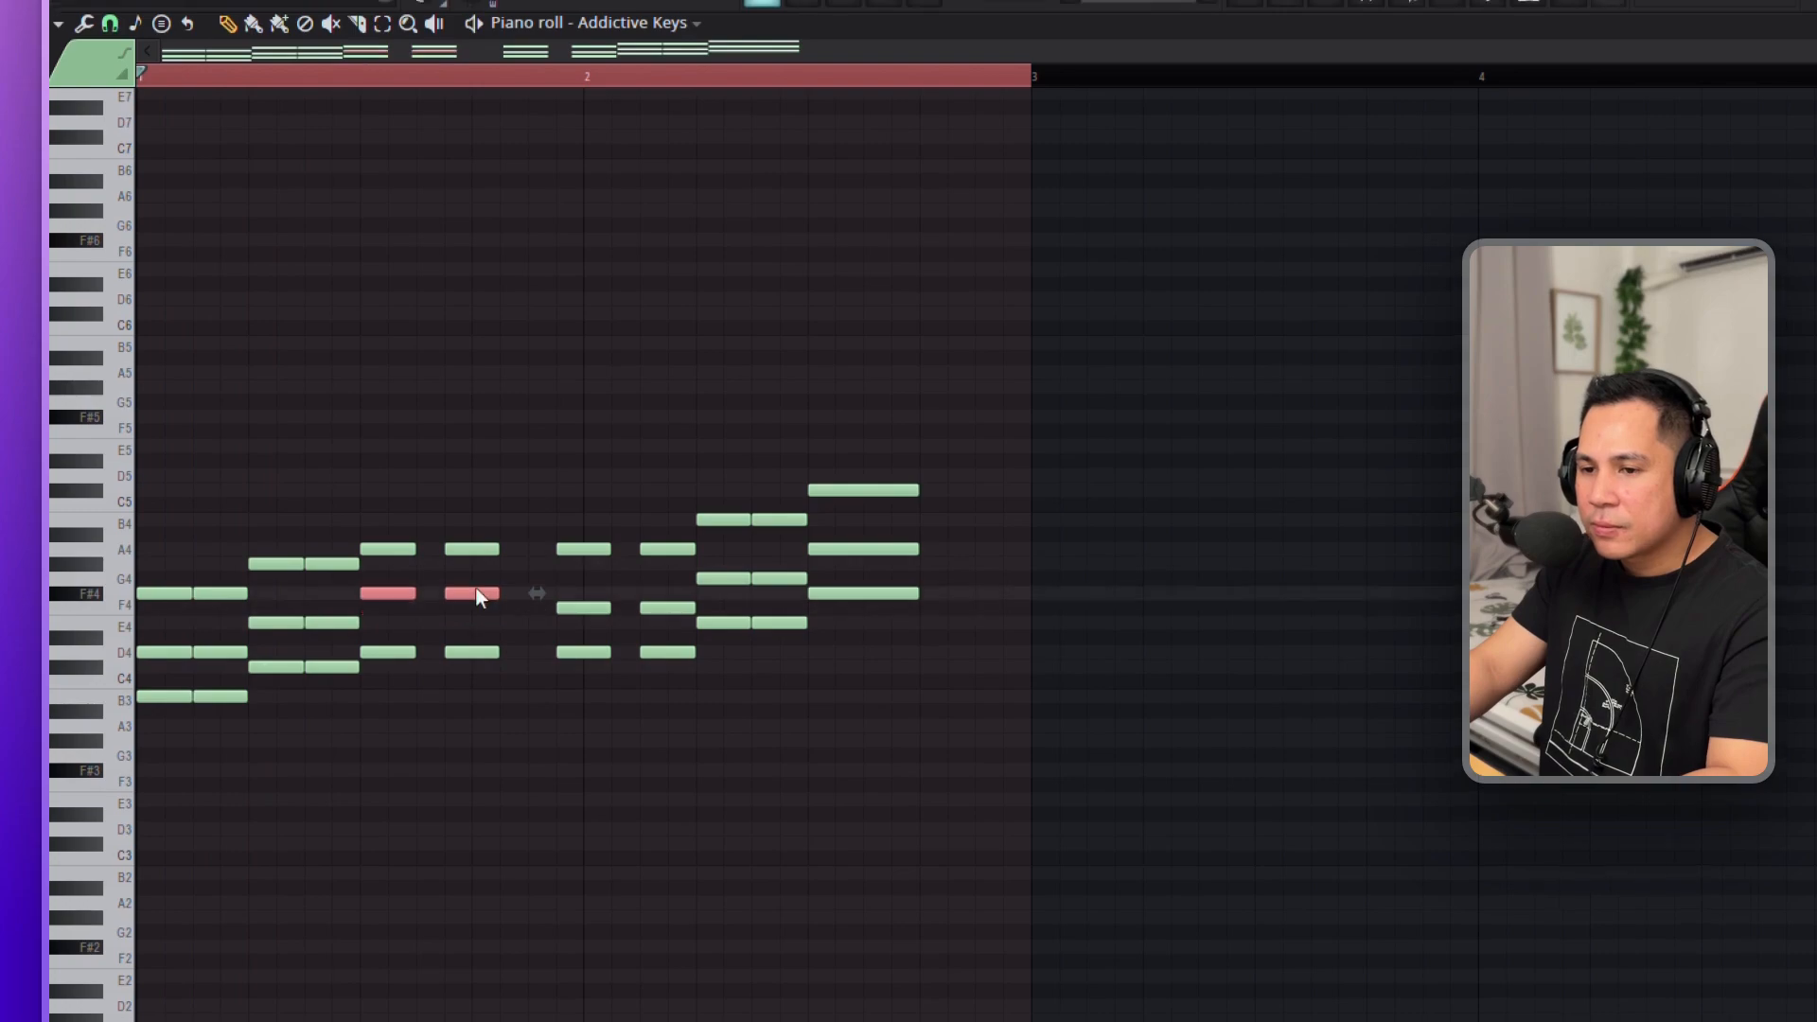
left_click(568, 449, "super")
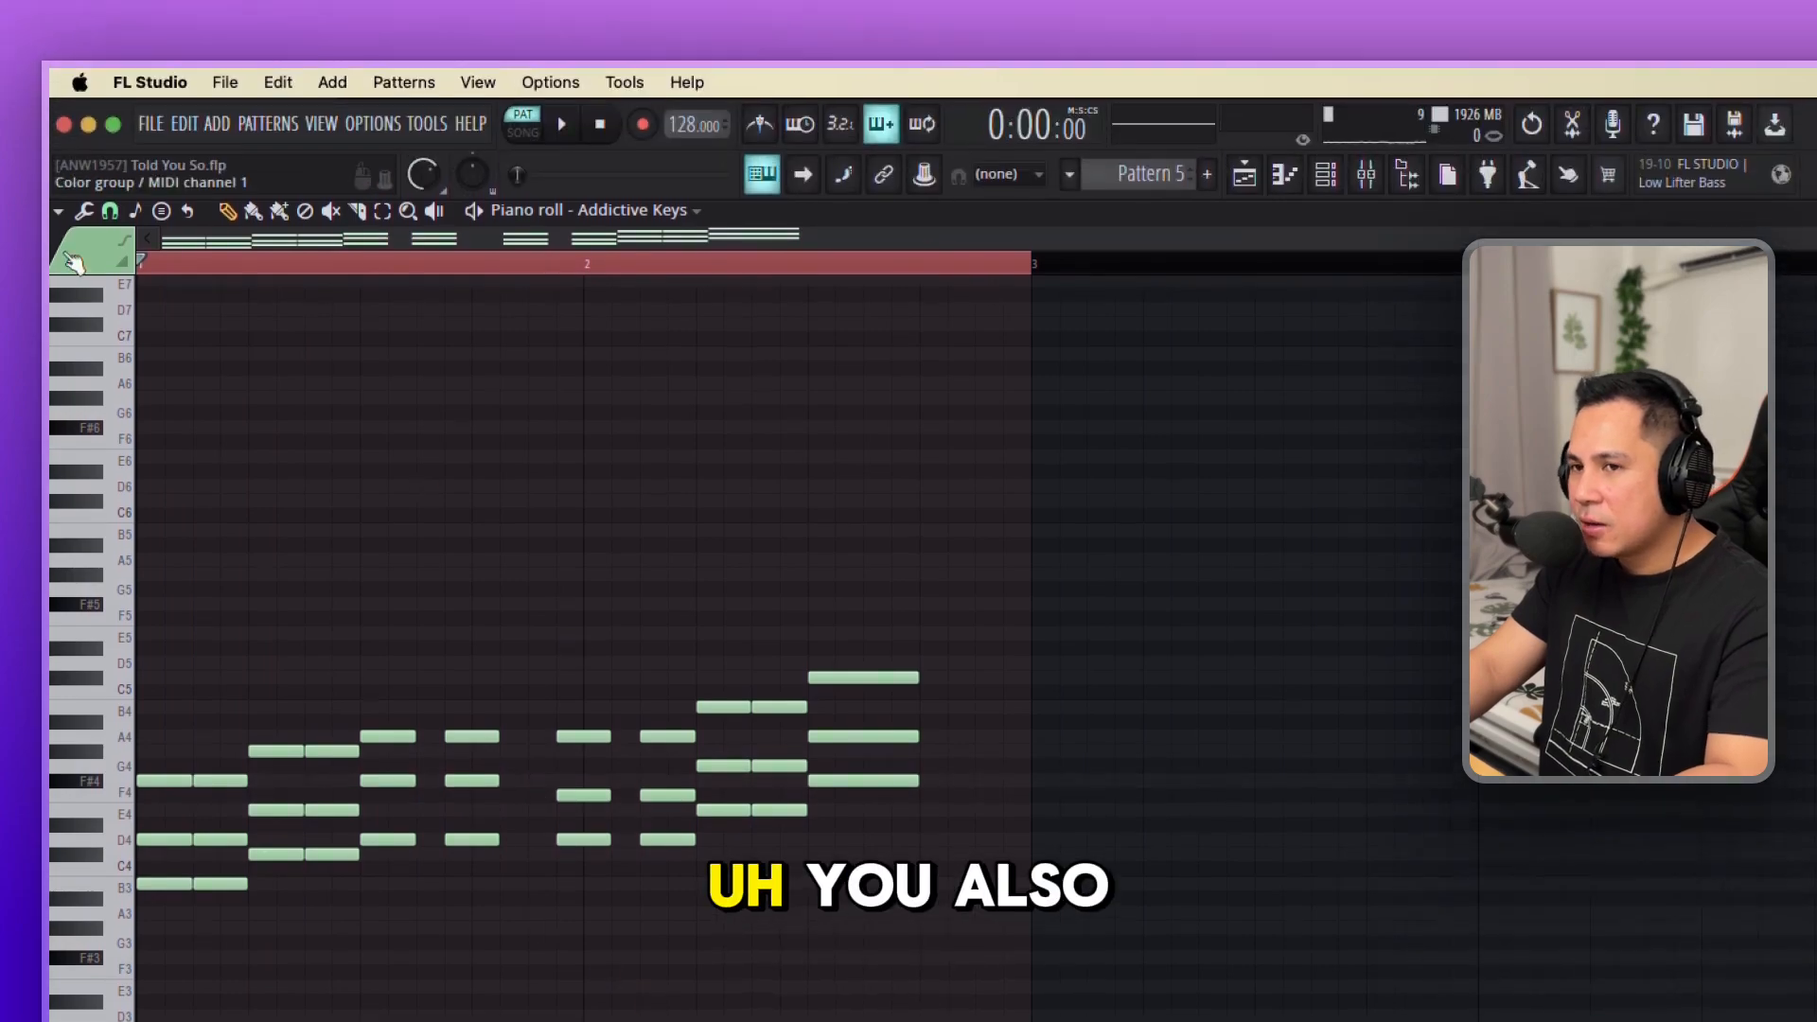
Set the piano roll's scale highlighting to root note F# with the Minor Natural (Aeolian) scale.
left_click(58, 211)
mouse_move(123, 273)
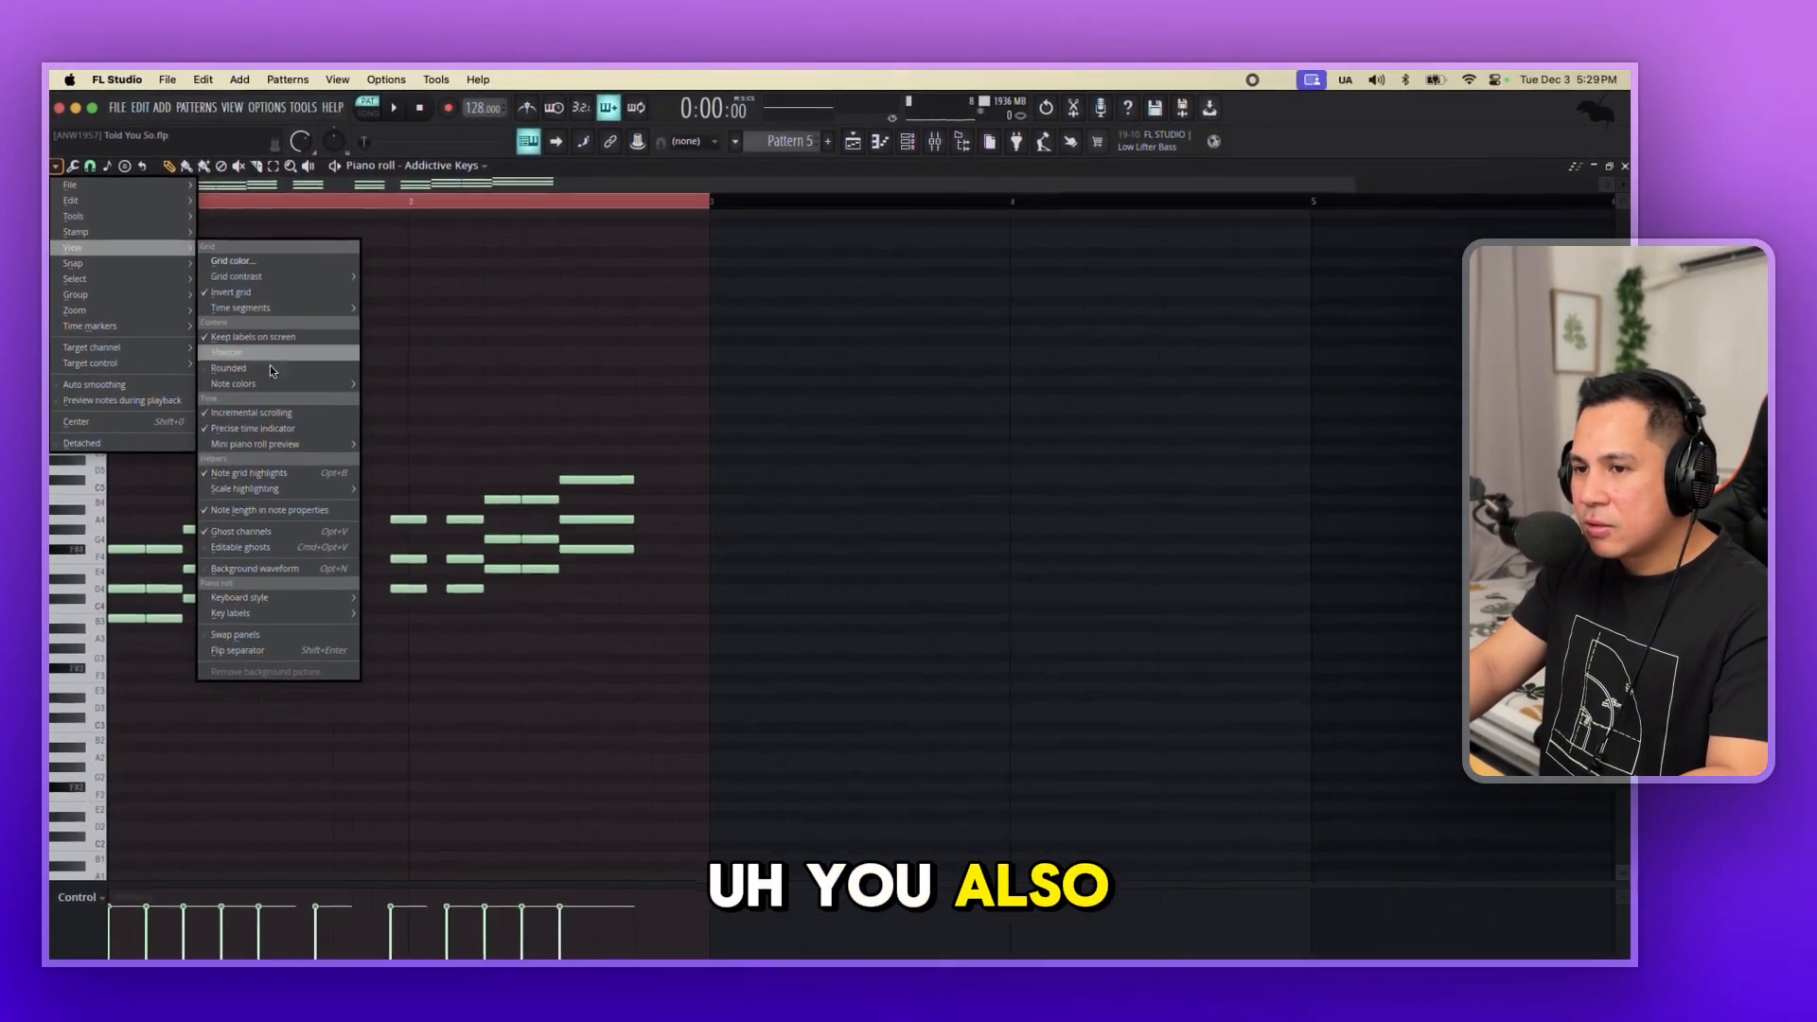
mouse_move(315, 492)
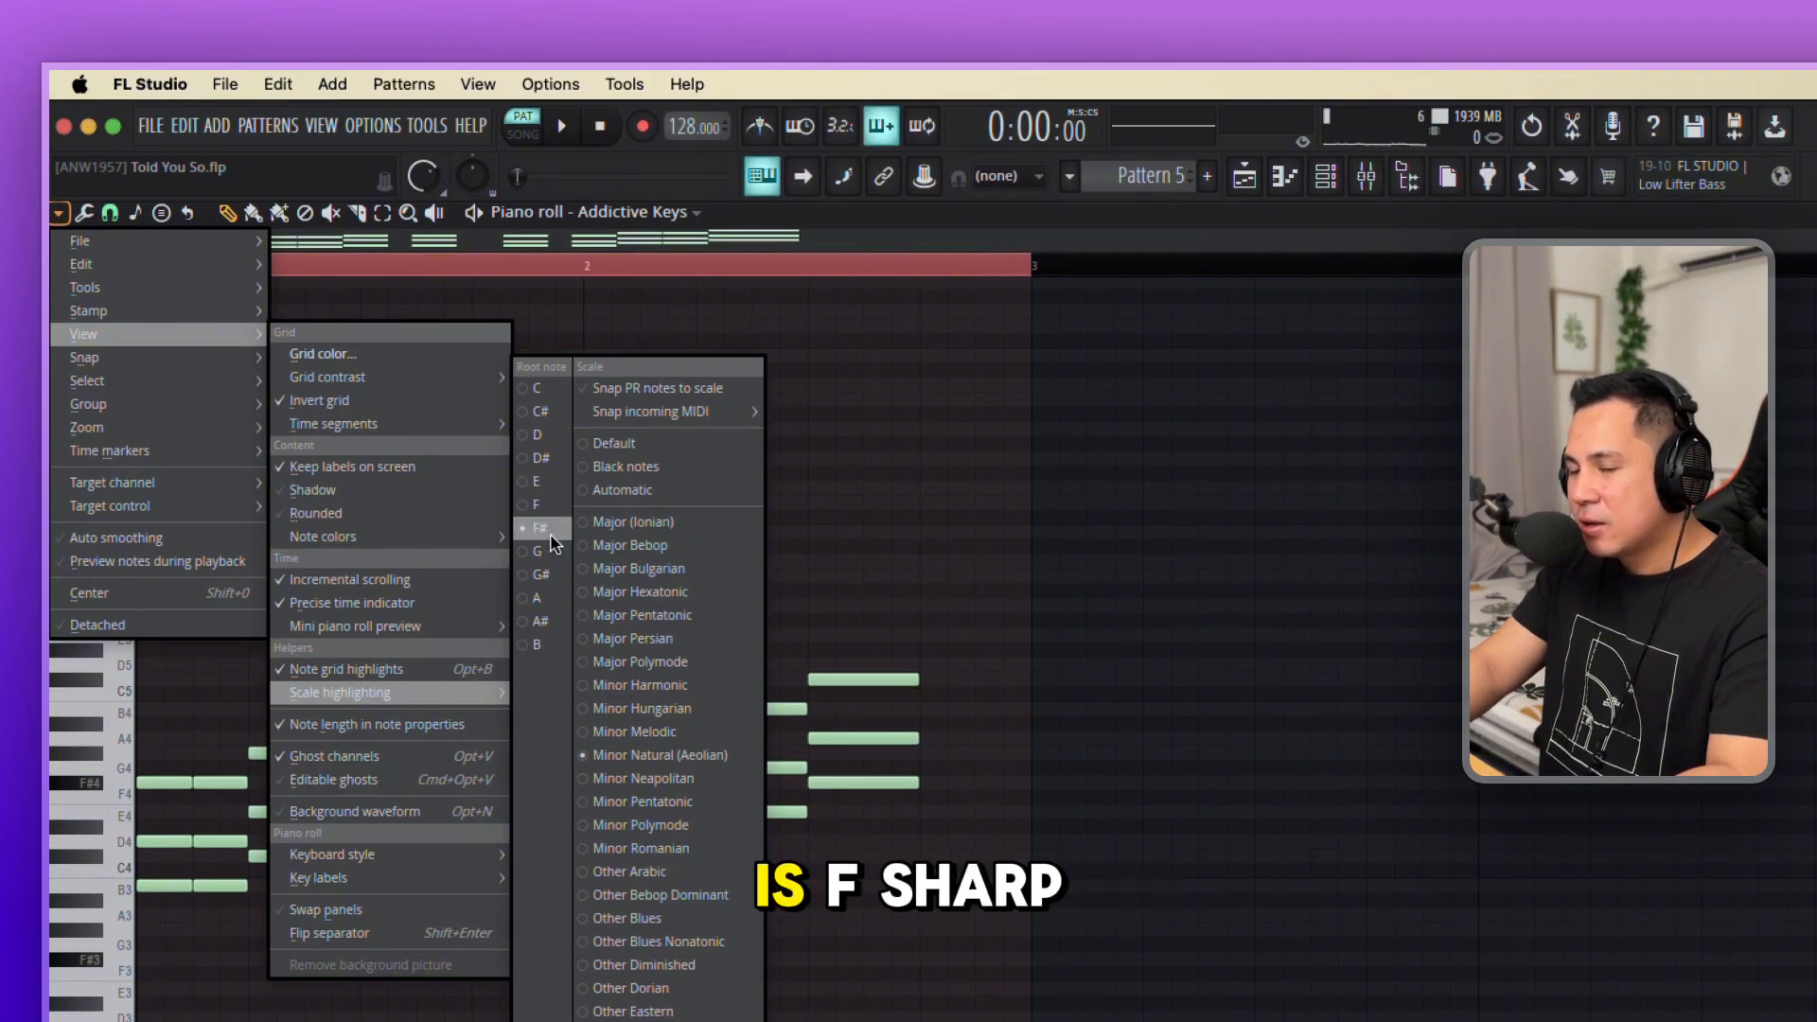
left_click(698, 752)
Audition the chords, raising the middle notes of the last two D chords to F#4 and of the E chords to G#4.
key("space")
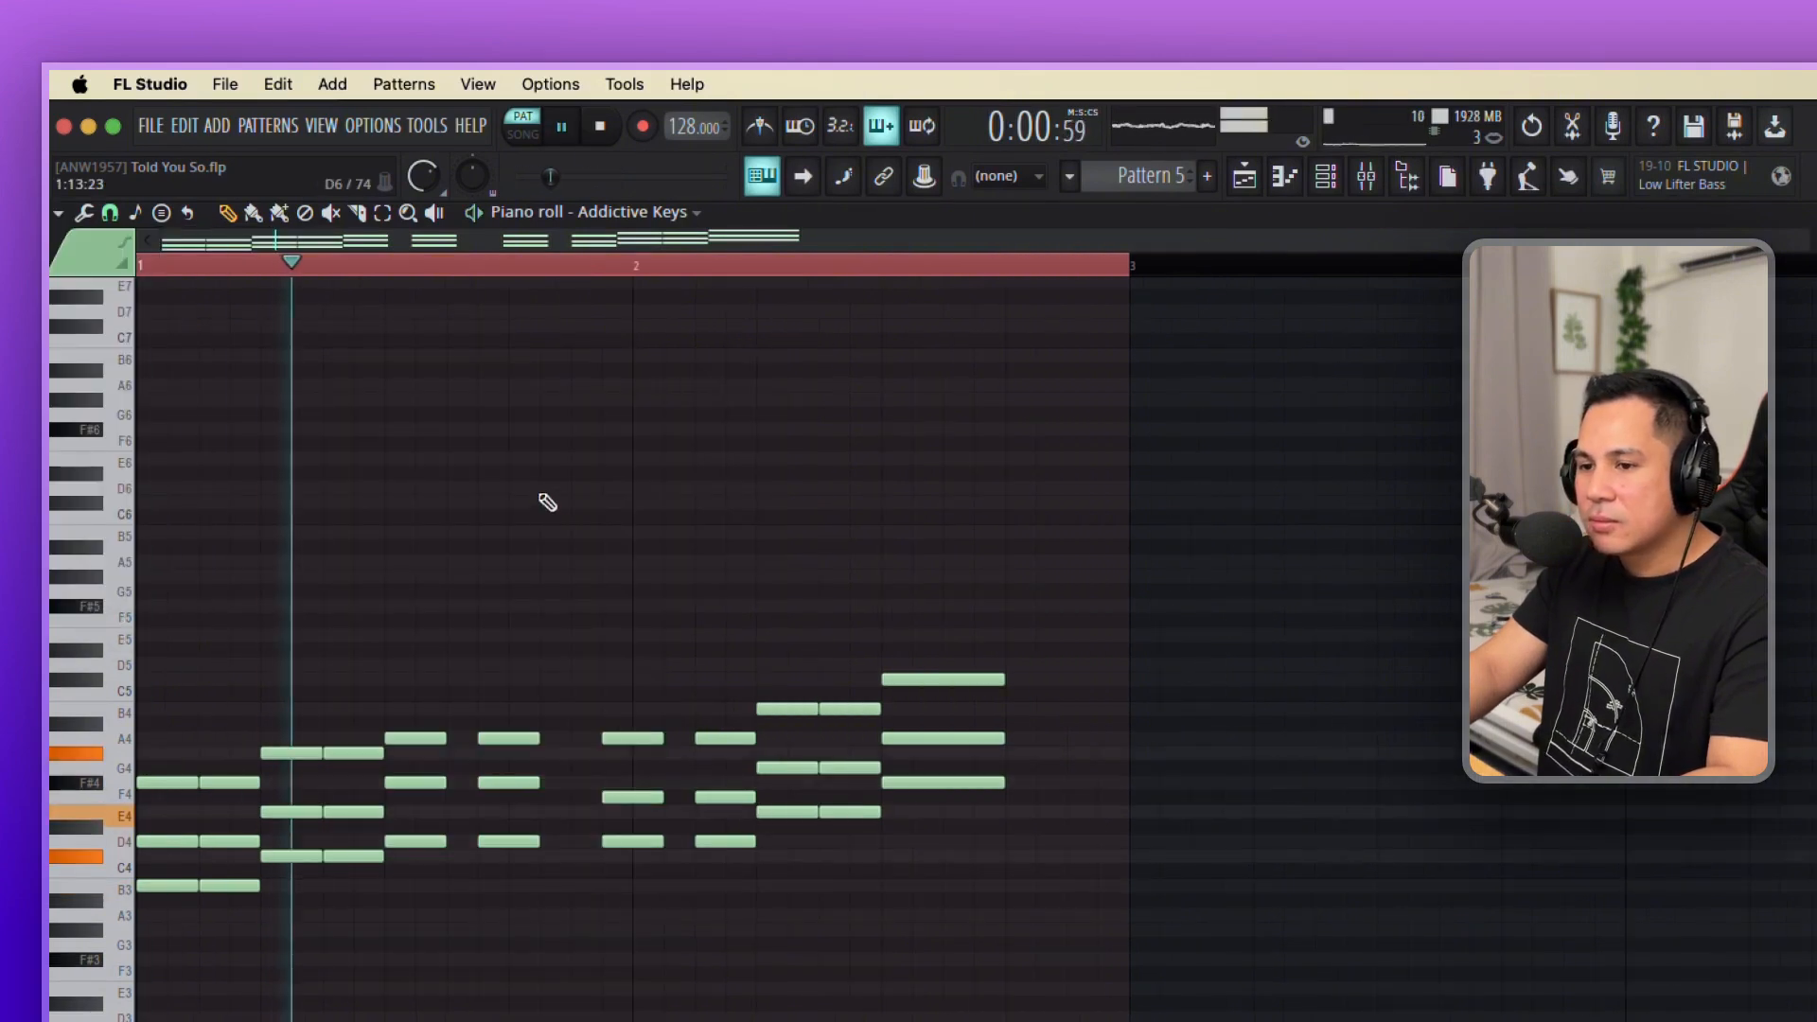
key("space")
left_click_drag(698, 797, 727, 782)
left_click(1051, 875, "super")
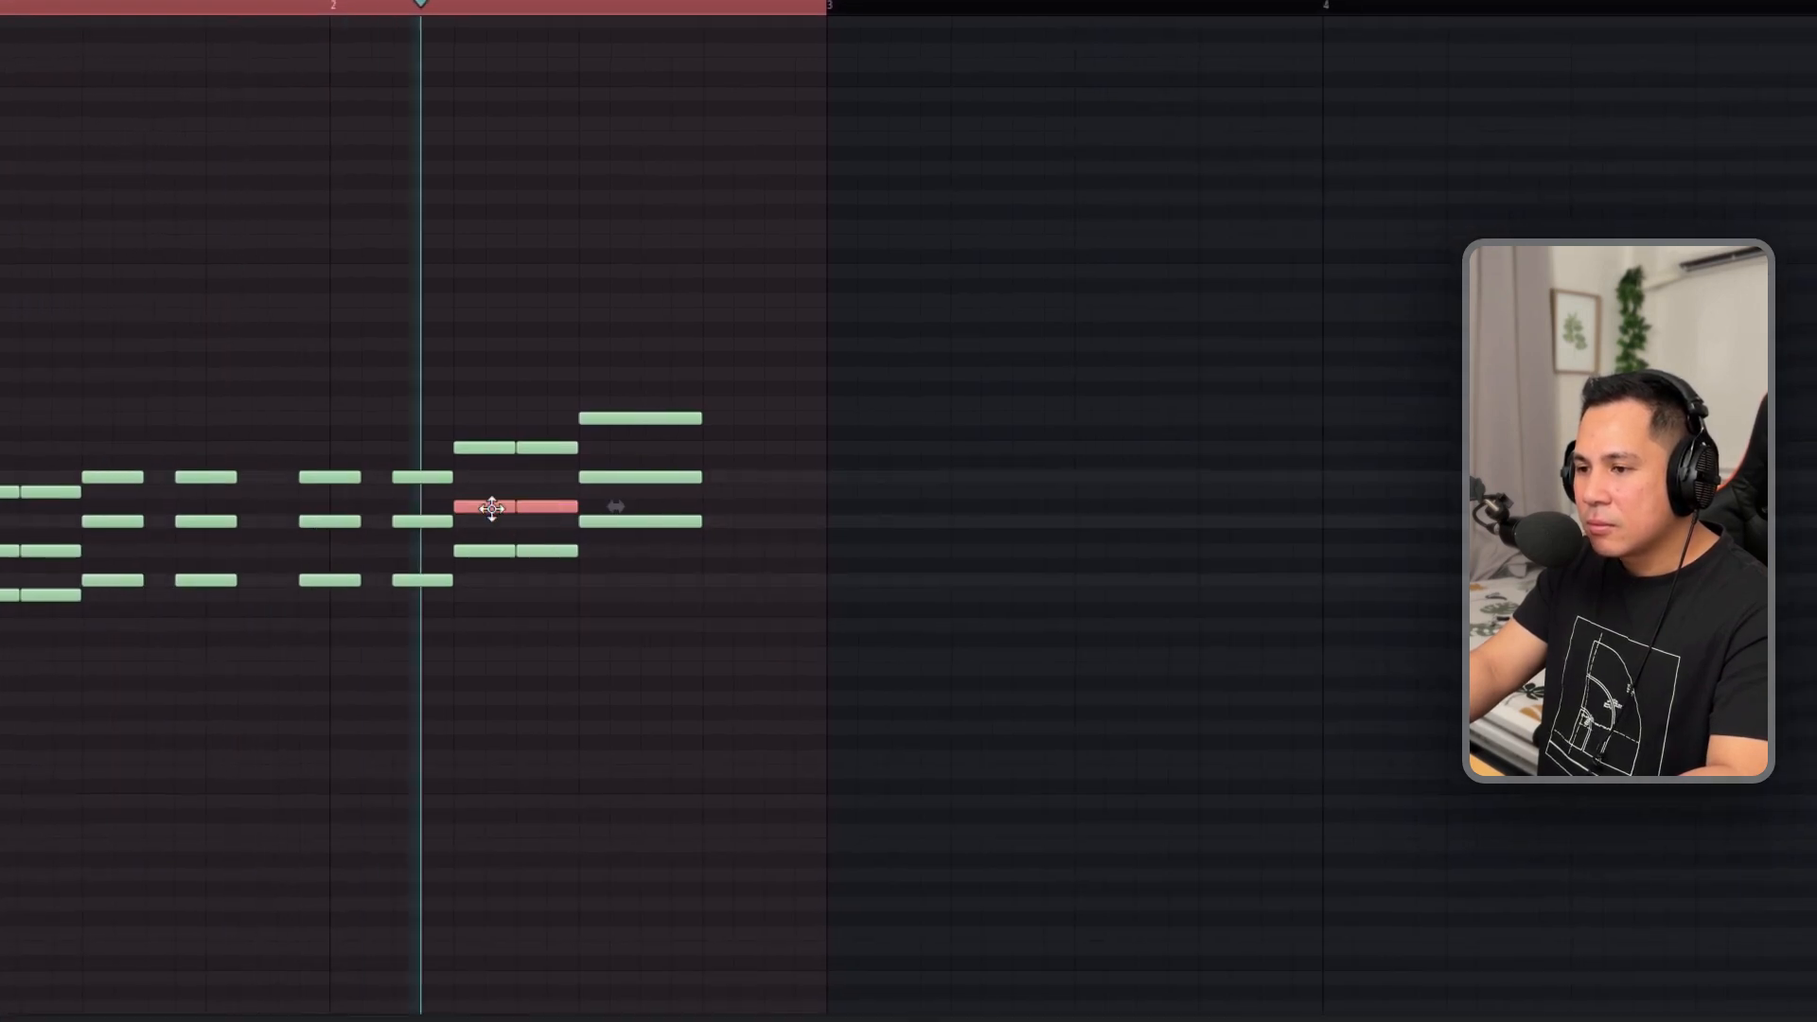
key("space")
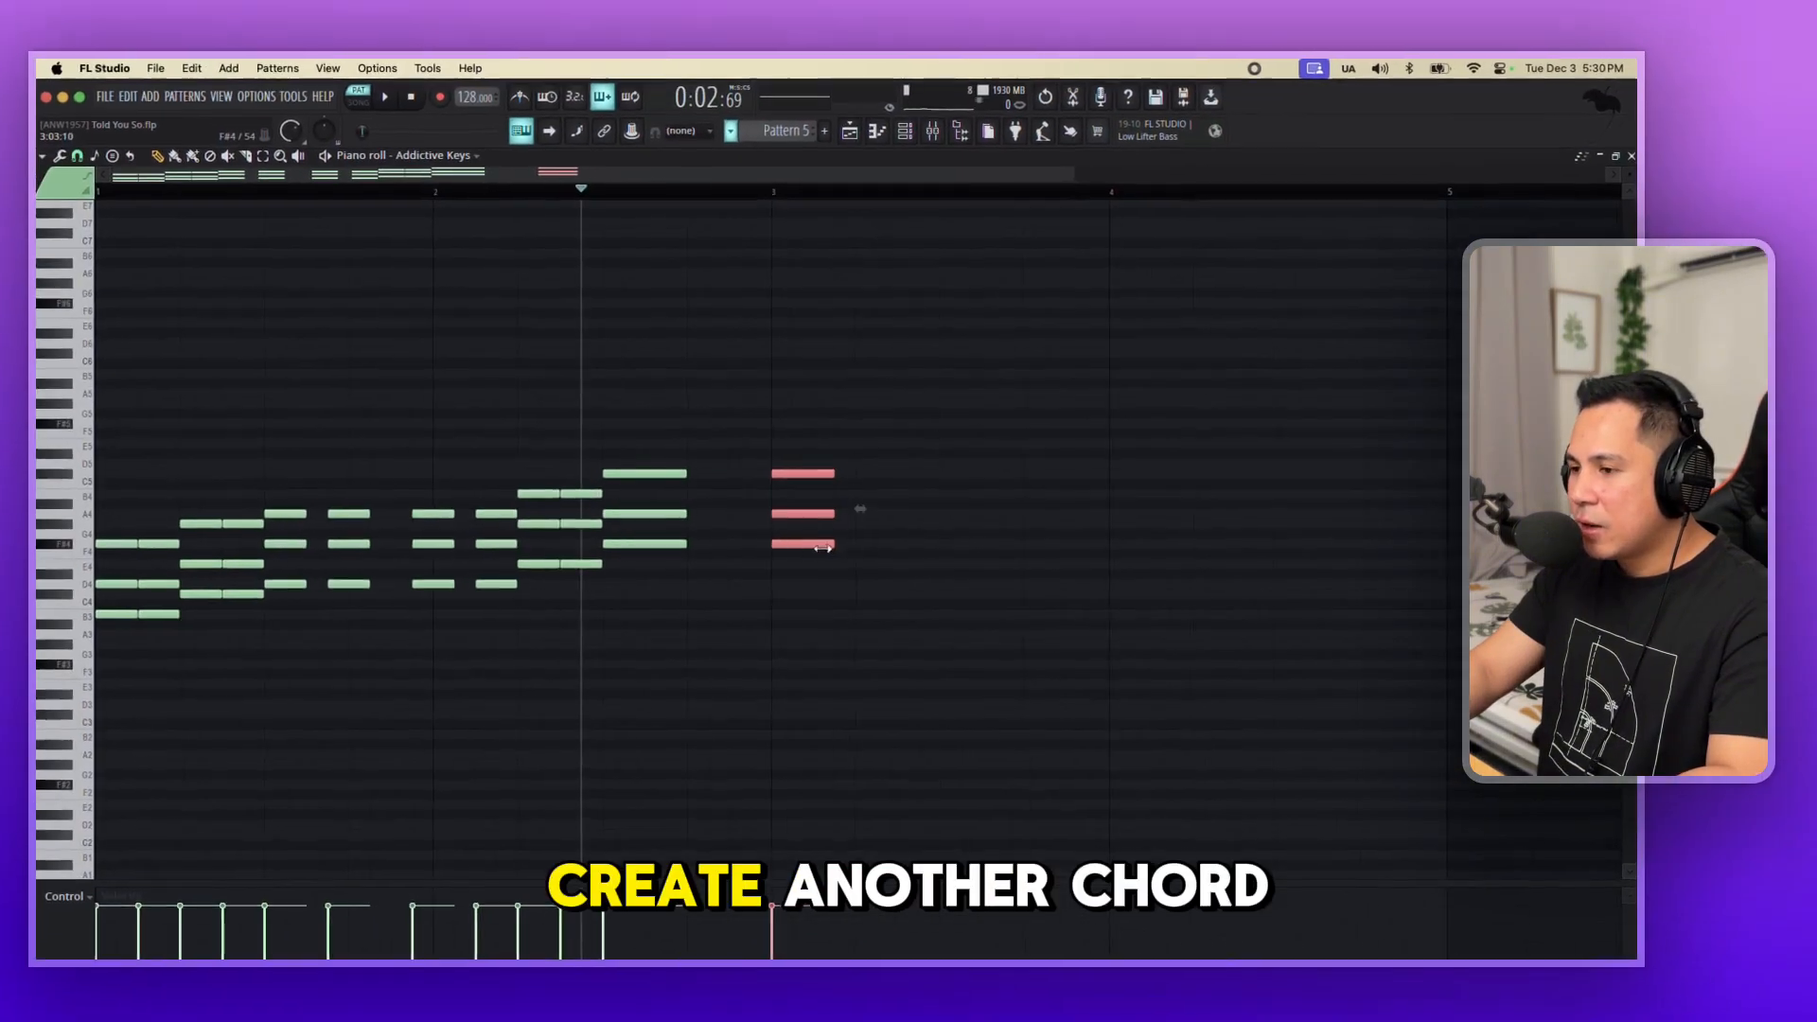
Shorten the F# minor chord copied to bar 3, duplicate it directly after itself, and audition from bar 3.
mouse_move(824, 549)
left_mouse_down()
mouse_move(803, 549)
mouse_move(841, 548)
left_mouse_up()
key("super+d")
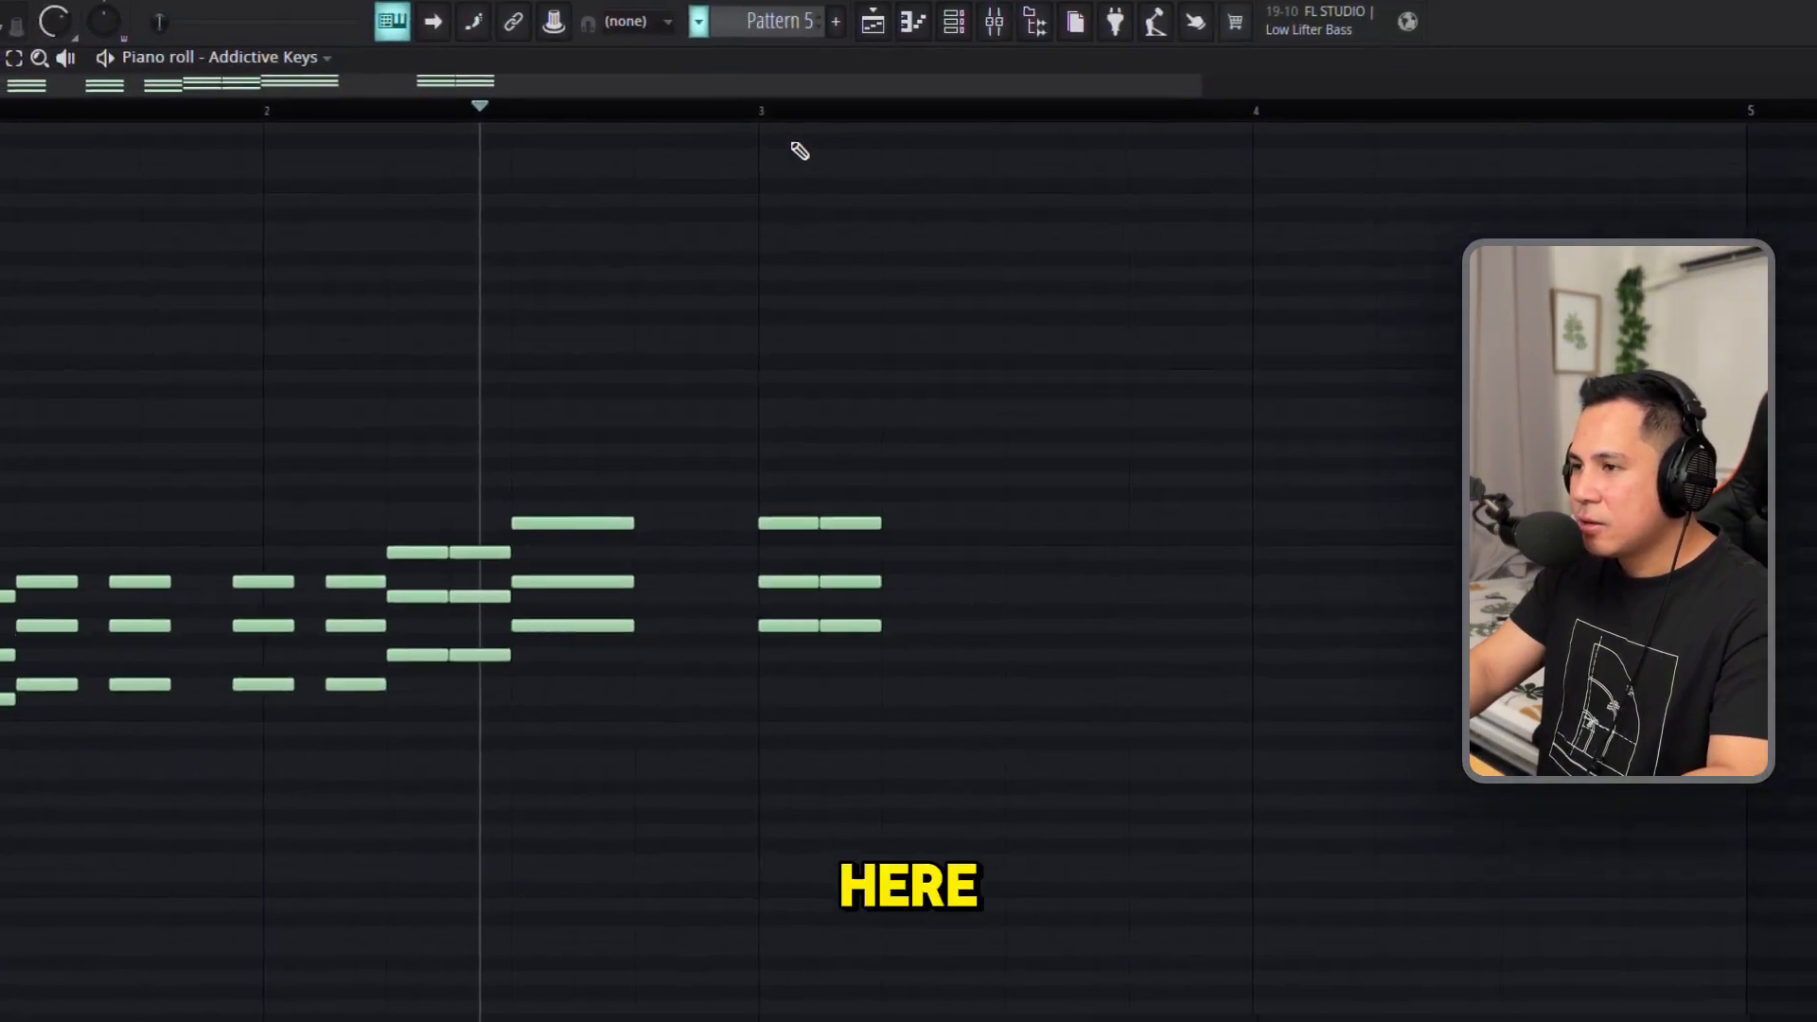
left_click(760, 111)
left_click_drag(944, 674, 827, 494, "super")
key("space")
key("space")
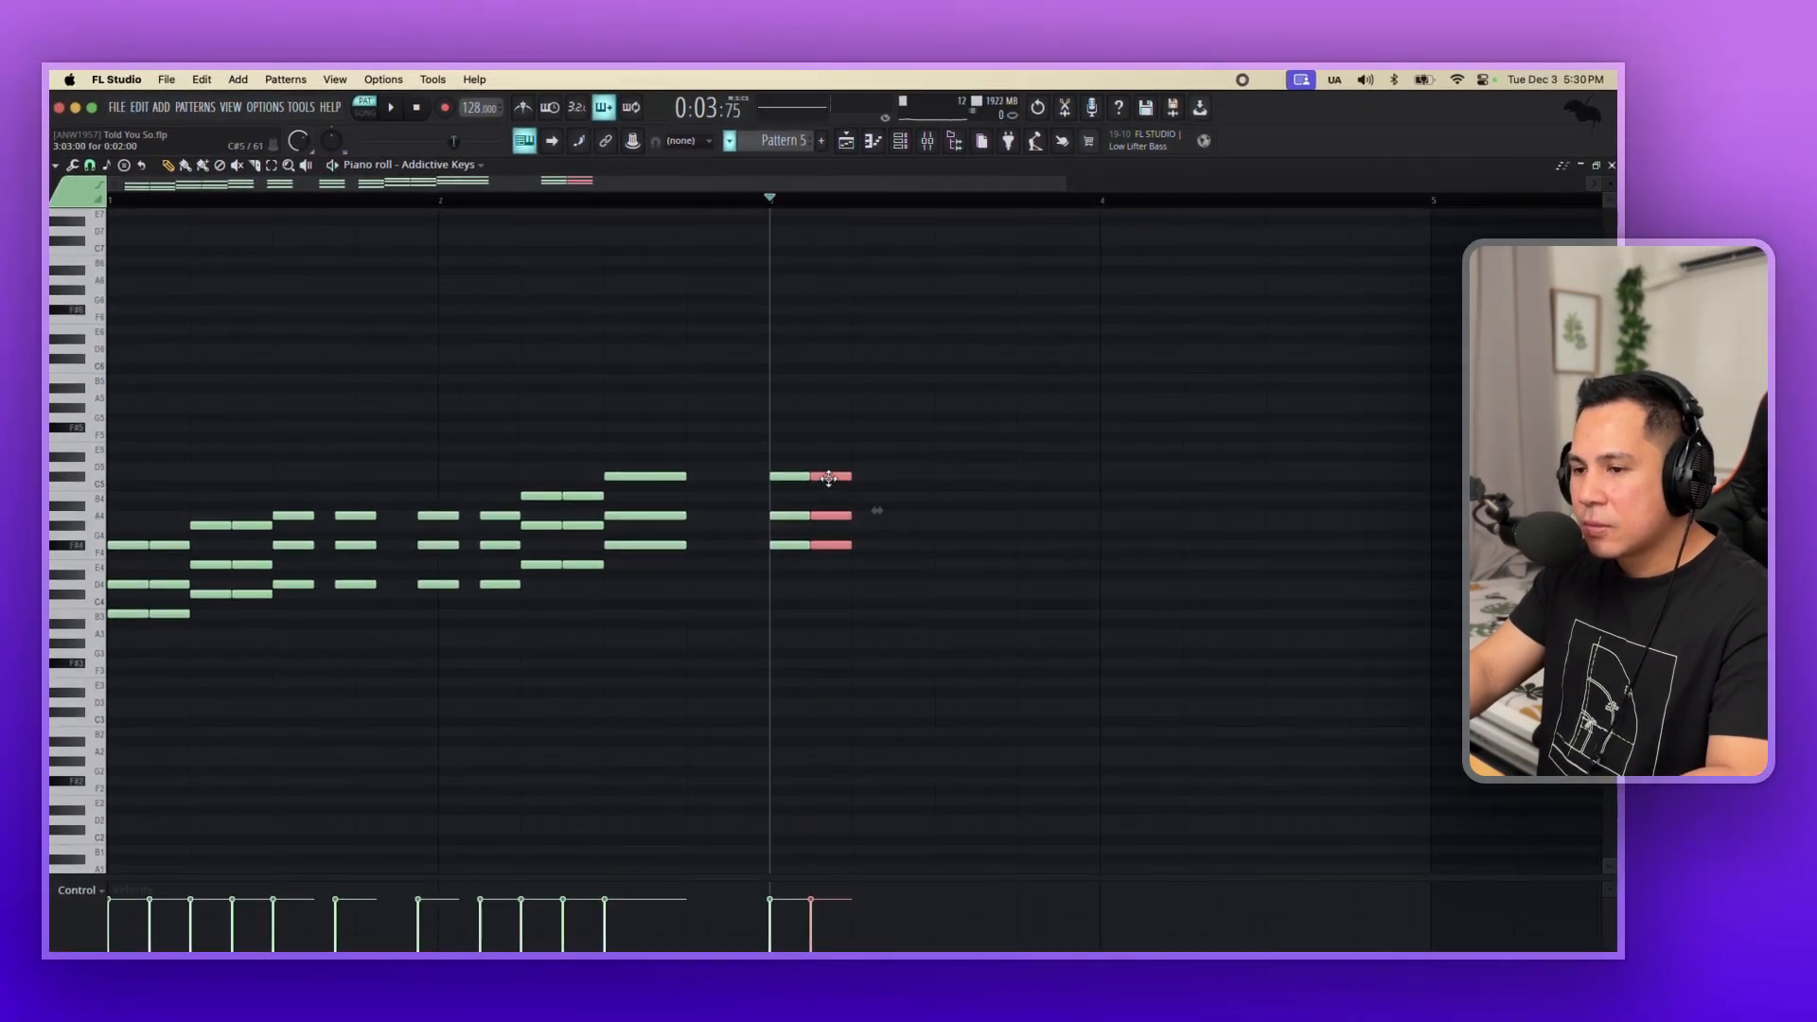
scroll(828, 478, "right", 2)
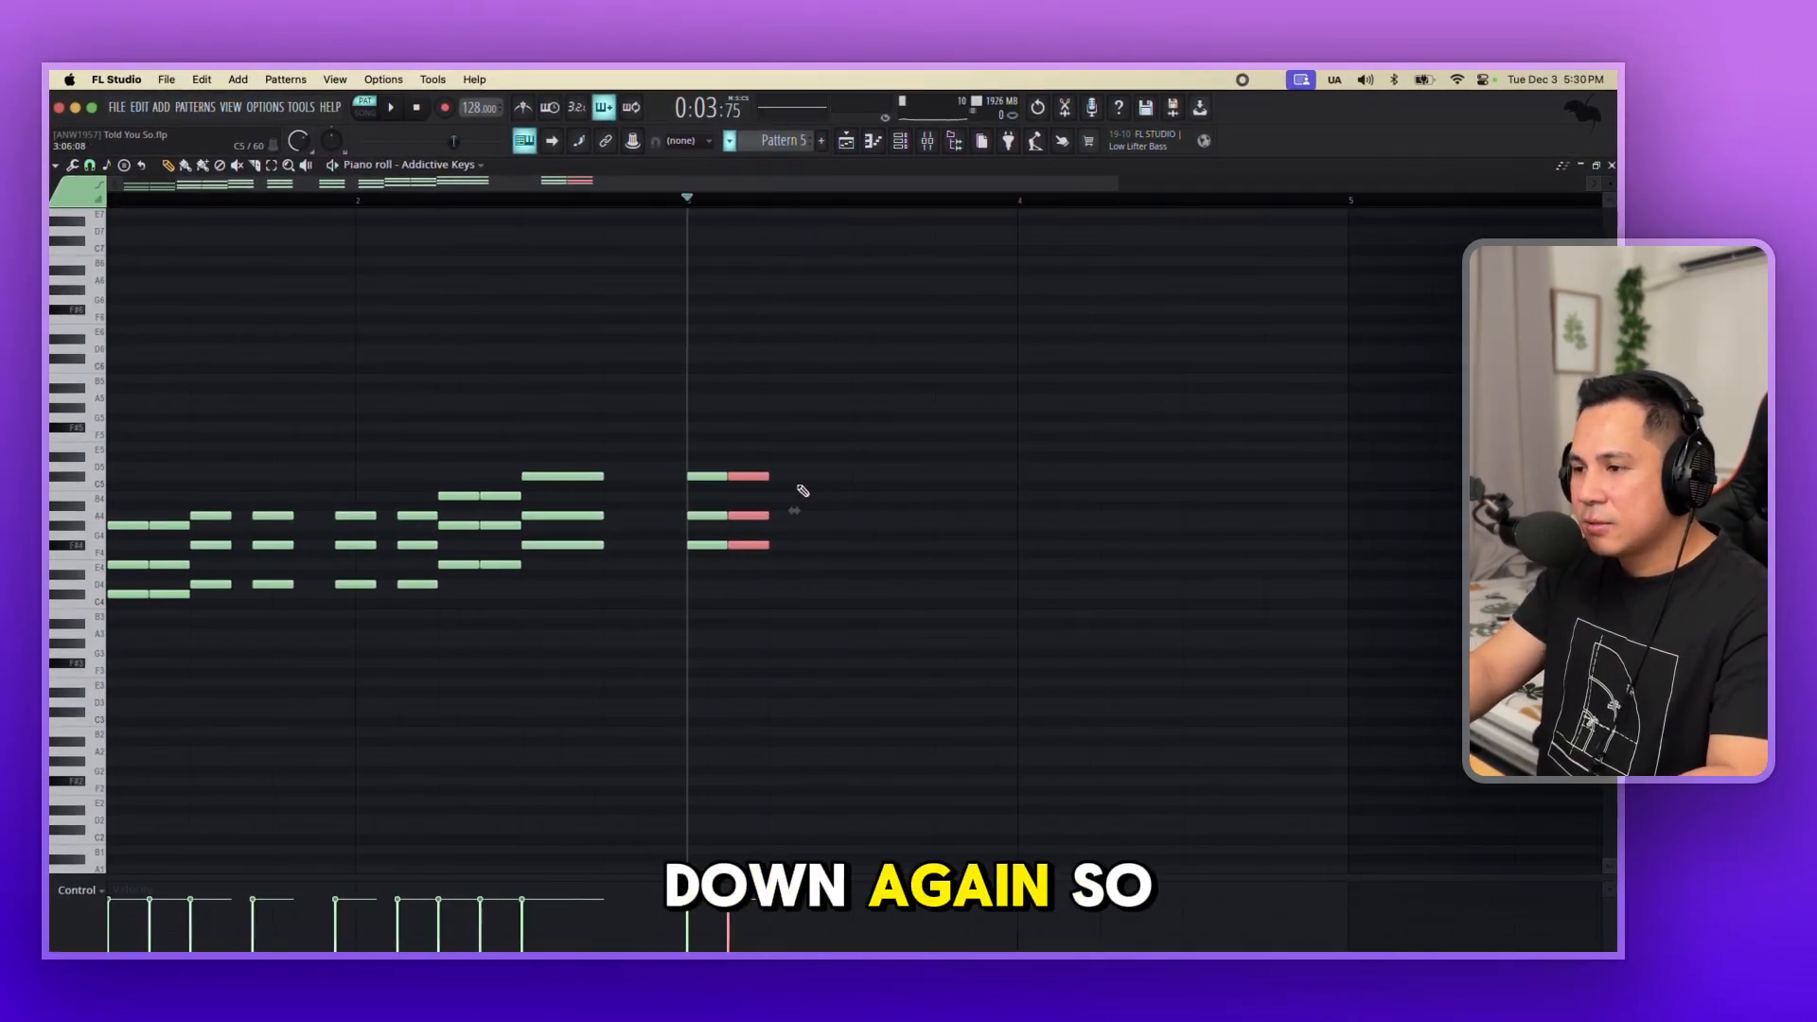
scroll(790, 488, "left", 2)
left_click(21, 221)
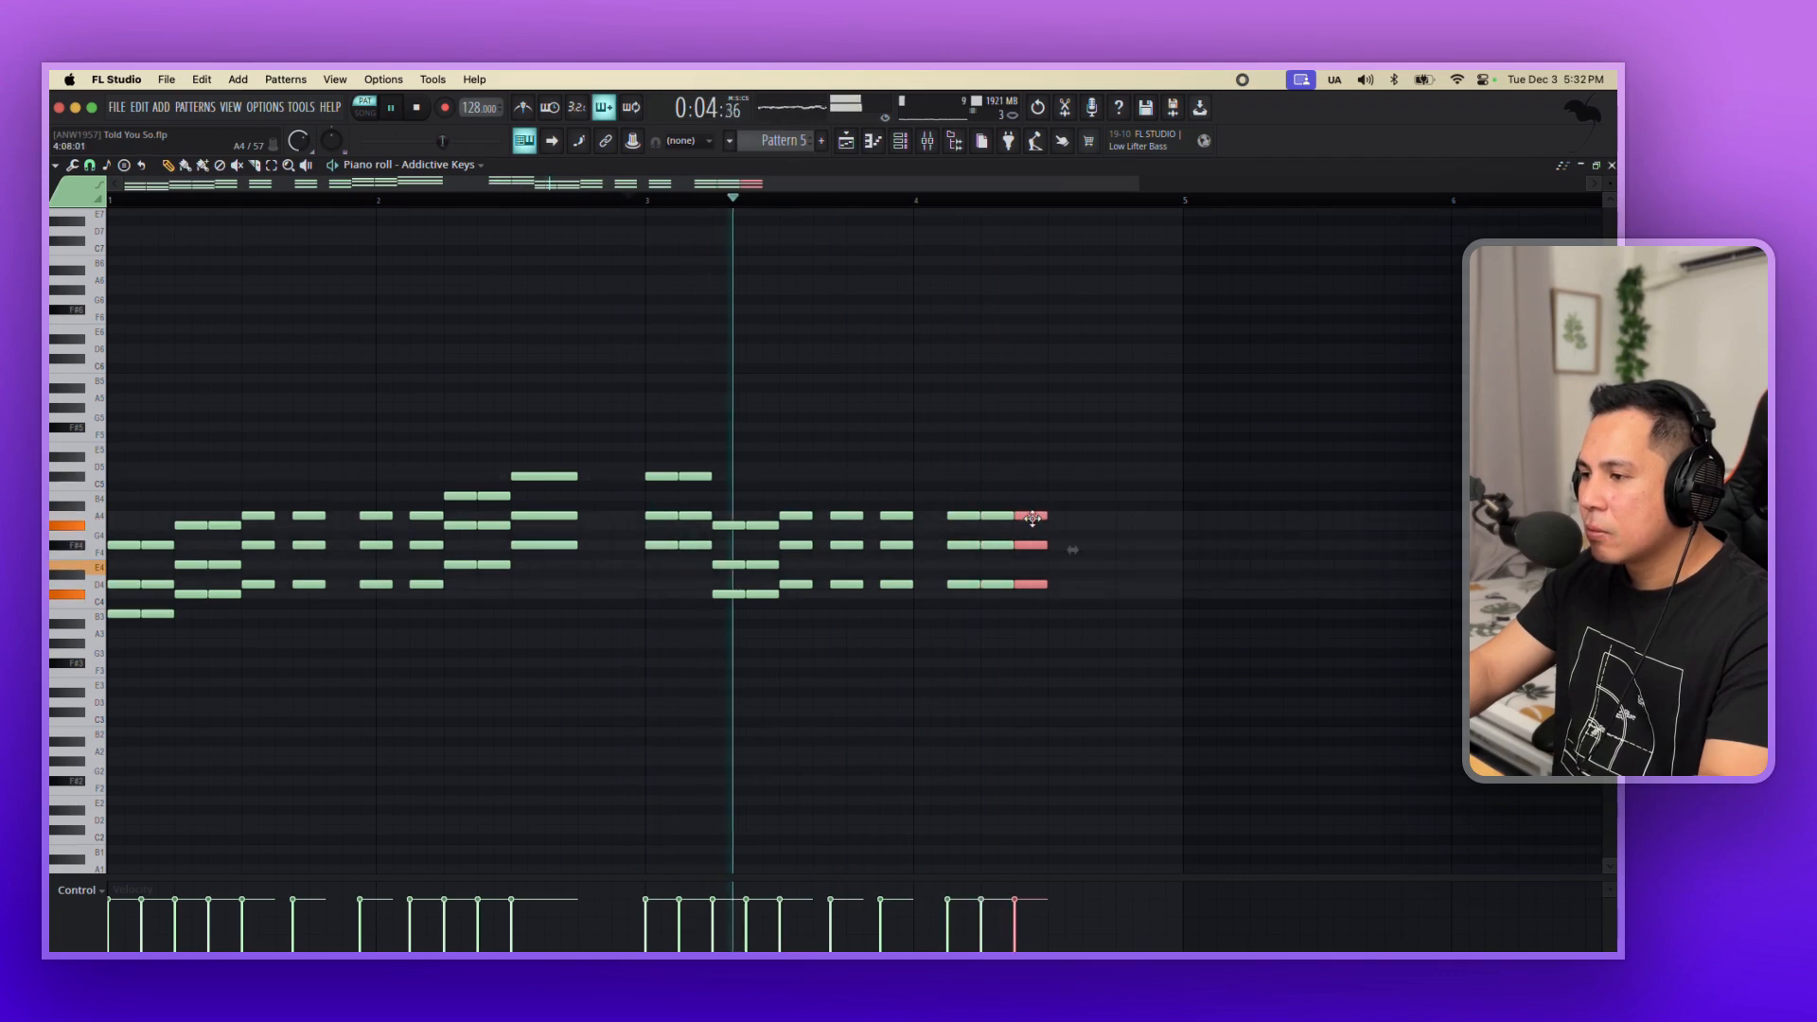
Complete the bar 4 chords, and raise the middle note of every chord by one octave.
left_click_drag(1033, 519, 1056, 517)
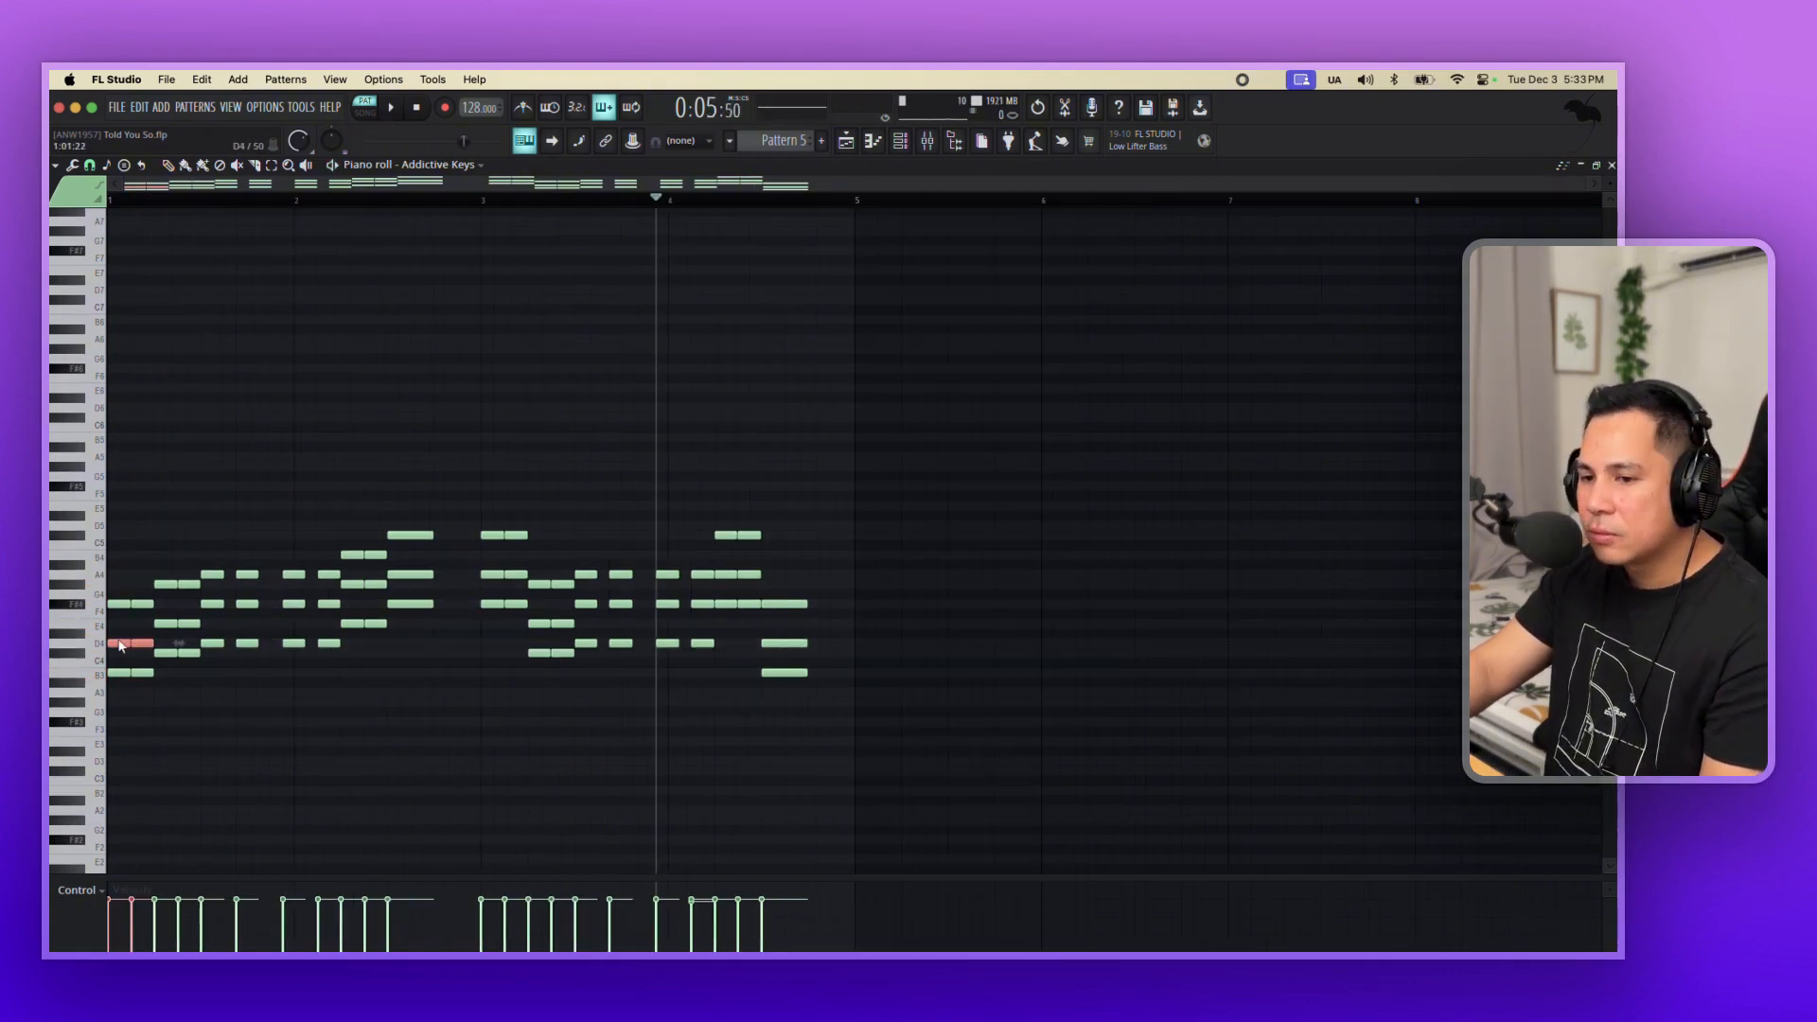
left_click_drag(215, 609, 306, 609)
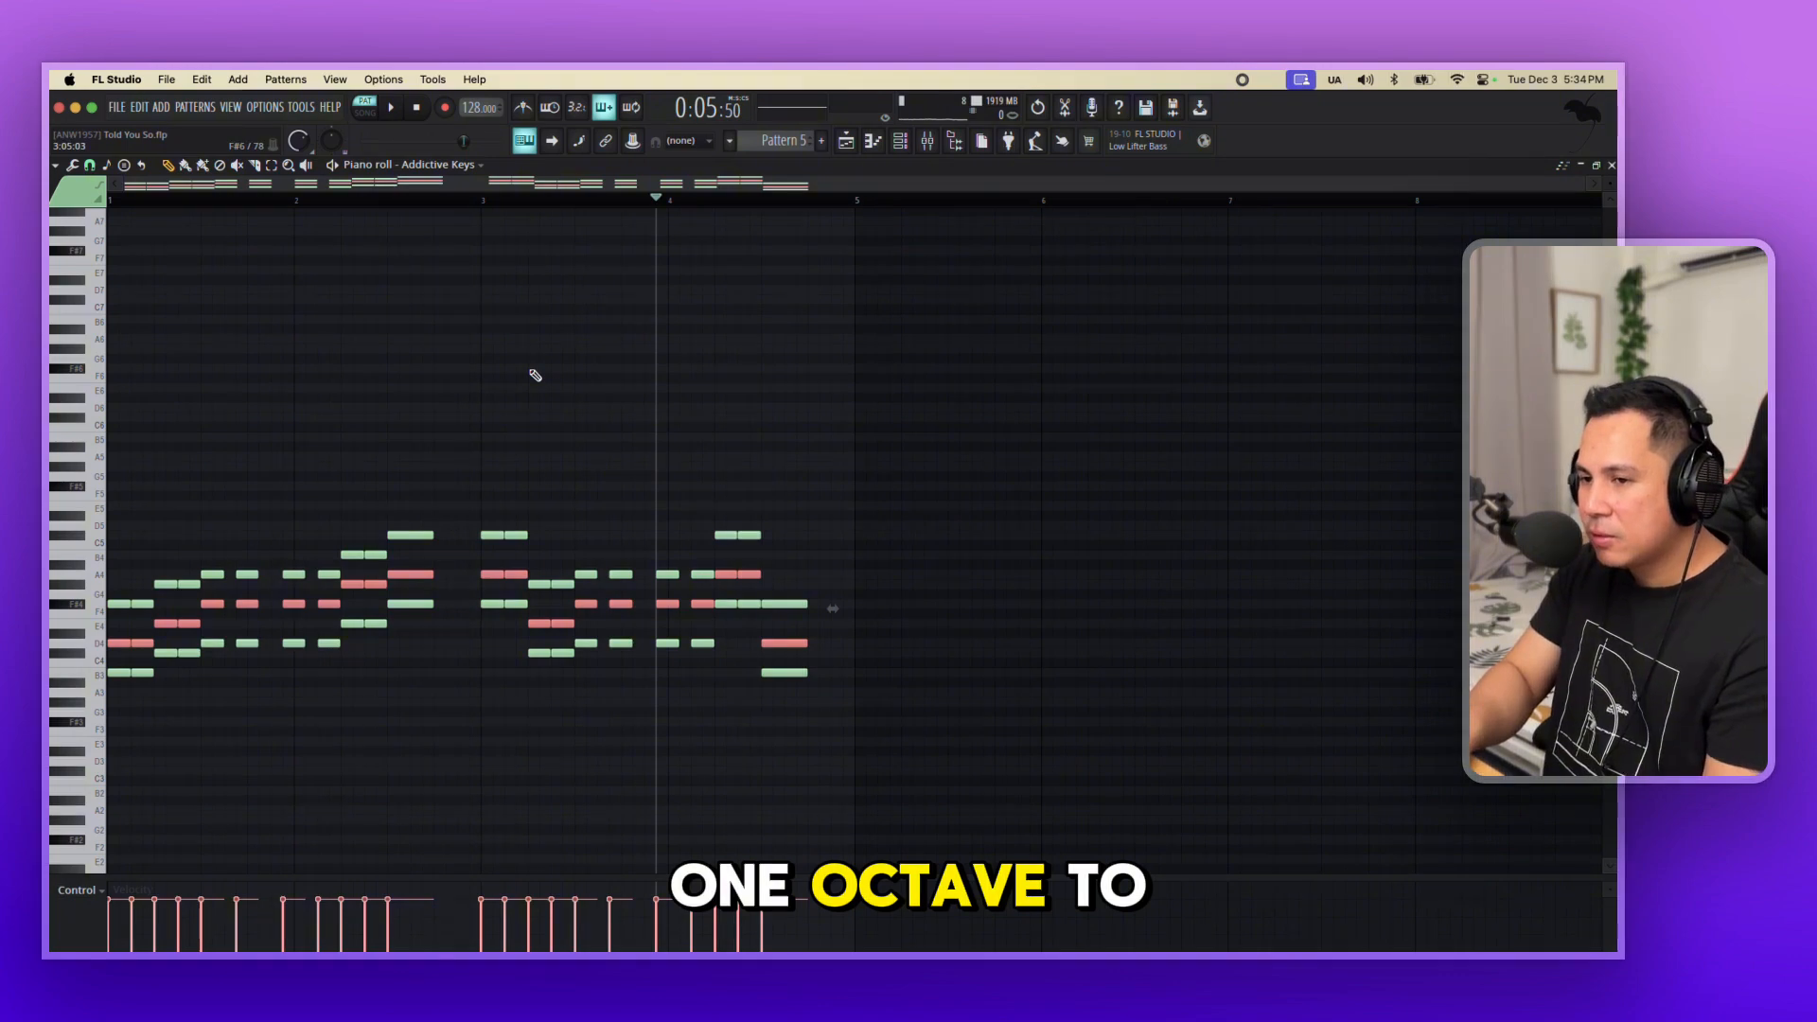
key("ctrl+Up")
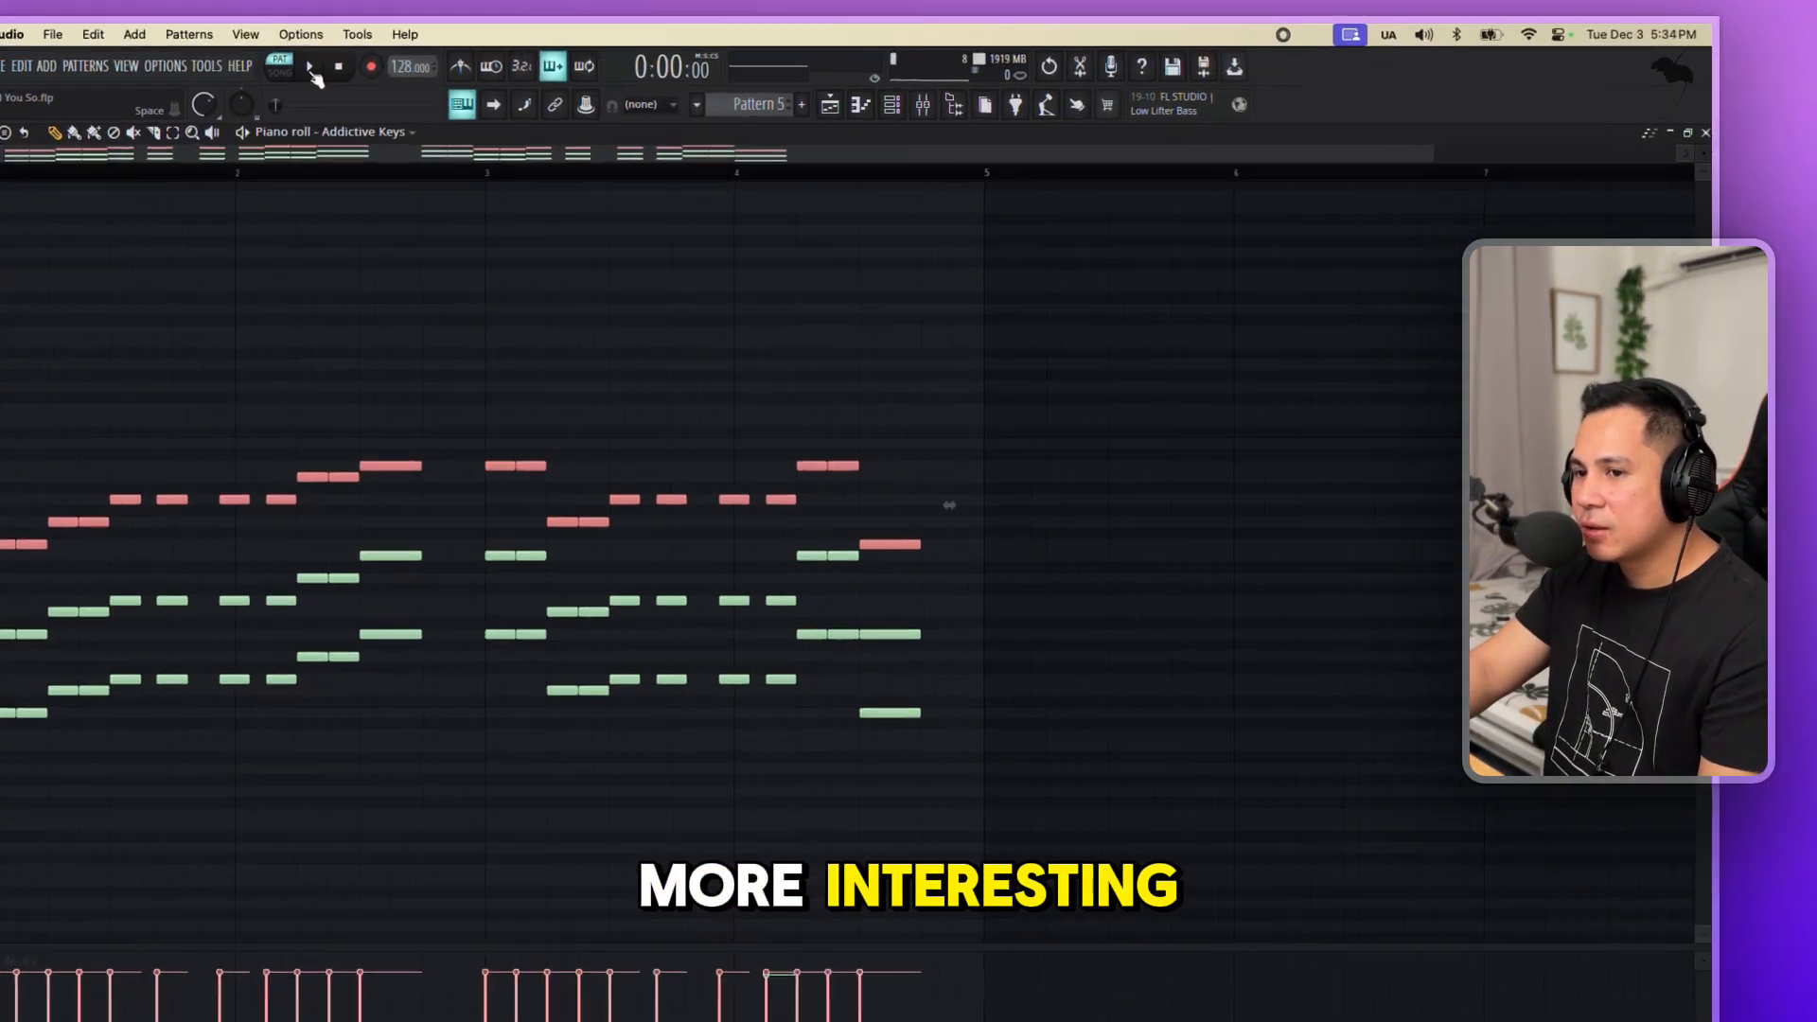
left_click(312, 71)
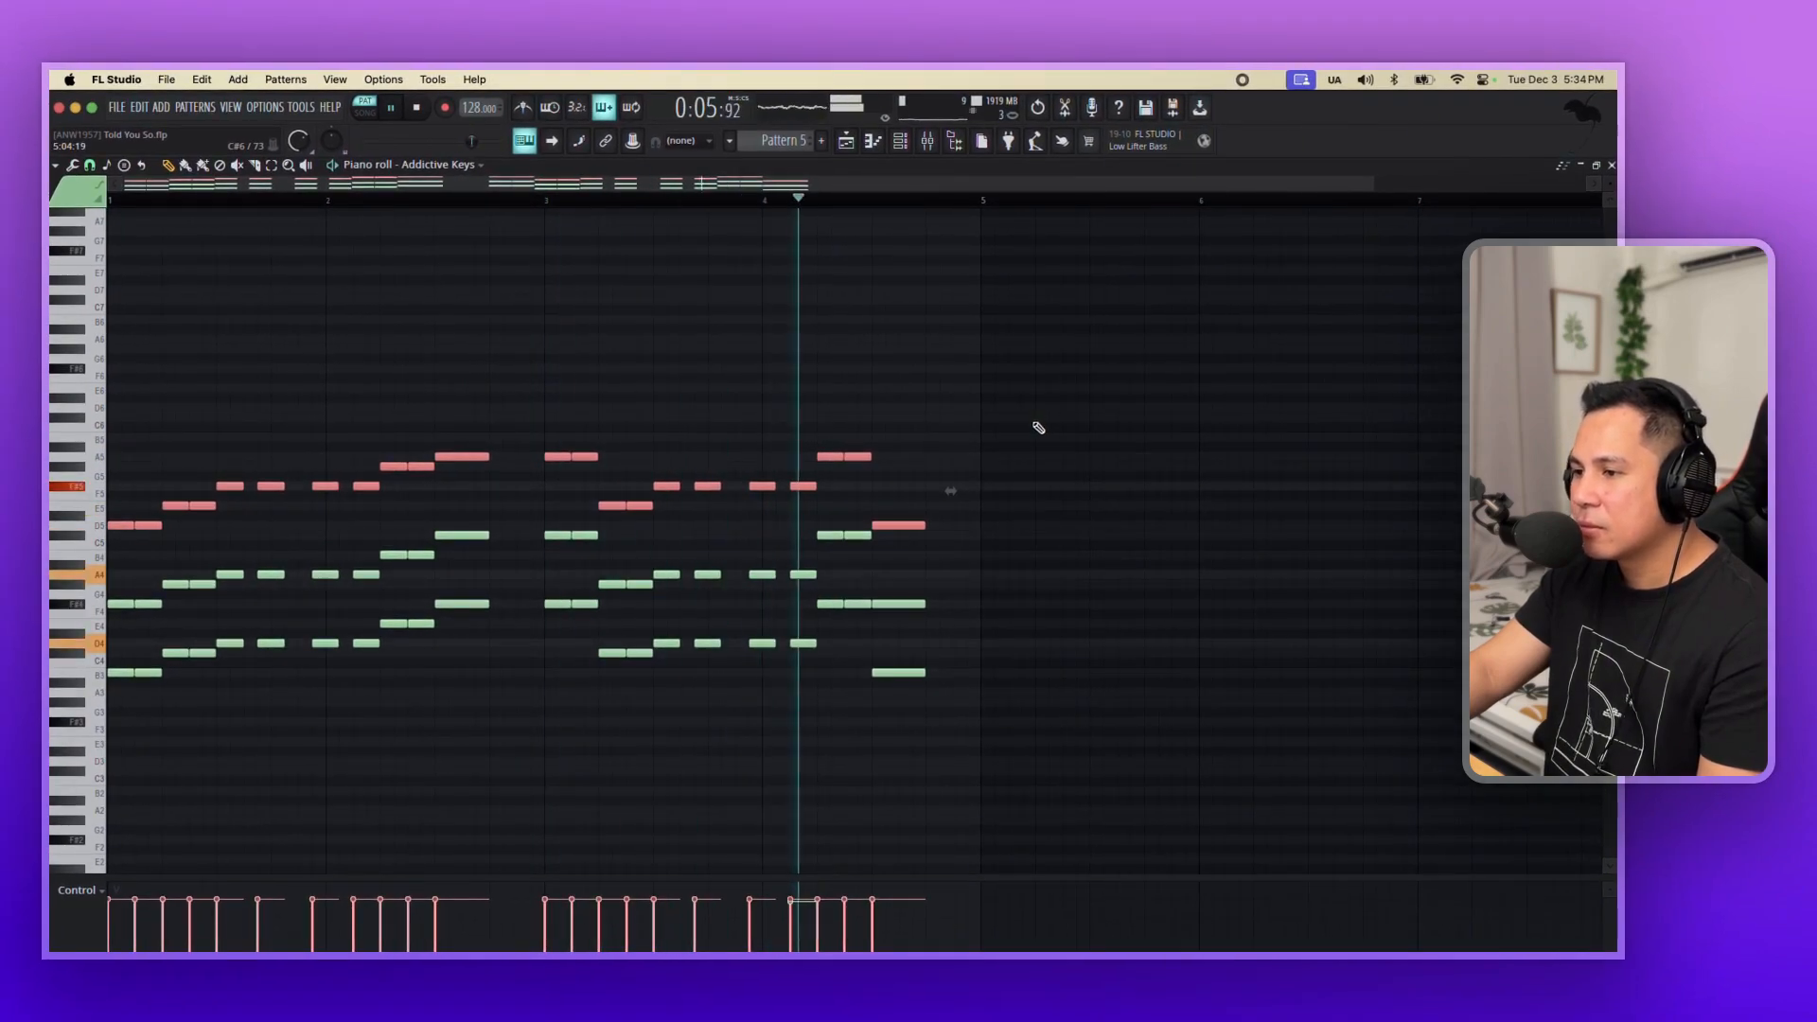
left_click(996, 405, "super")
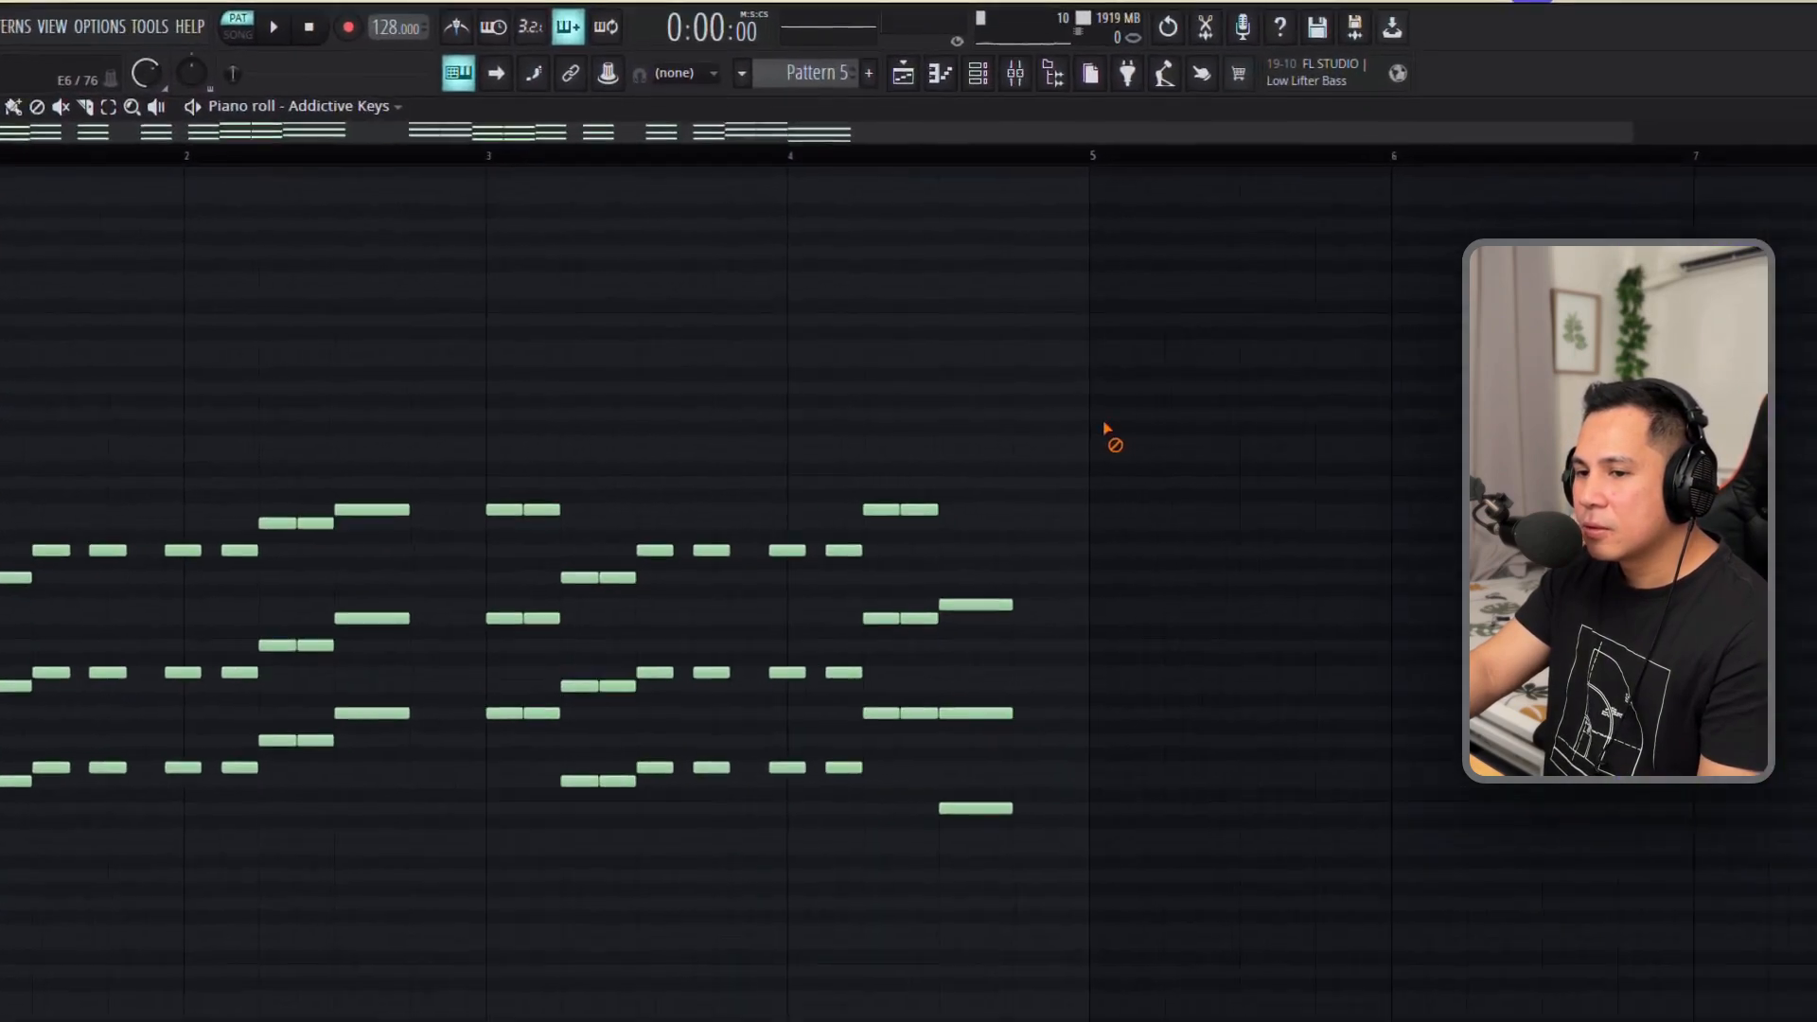
Select the lowest note of every chord and copy these notes one octave down as bass notes.
left_click(273, 167)
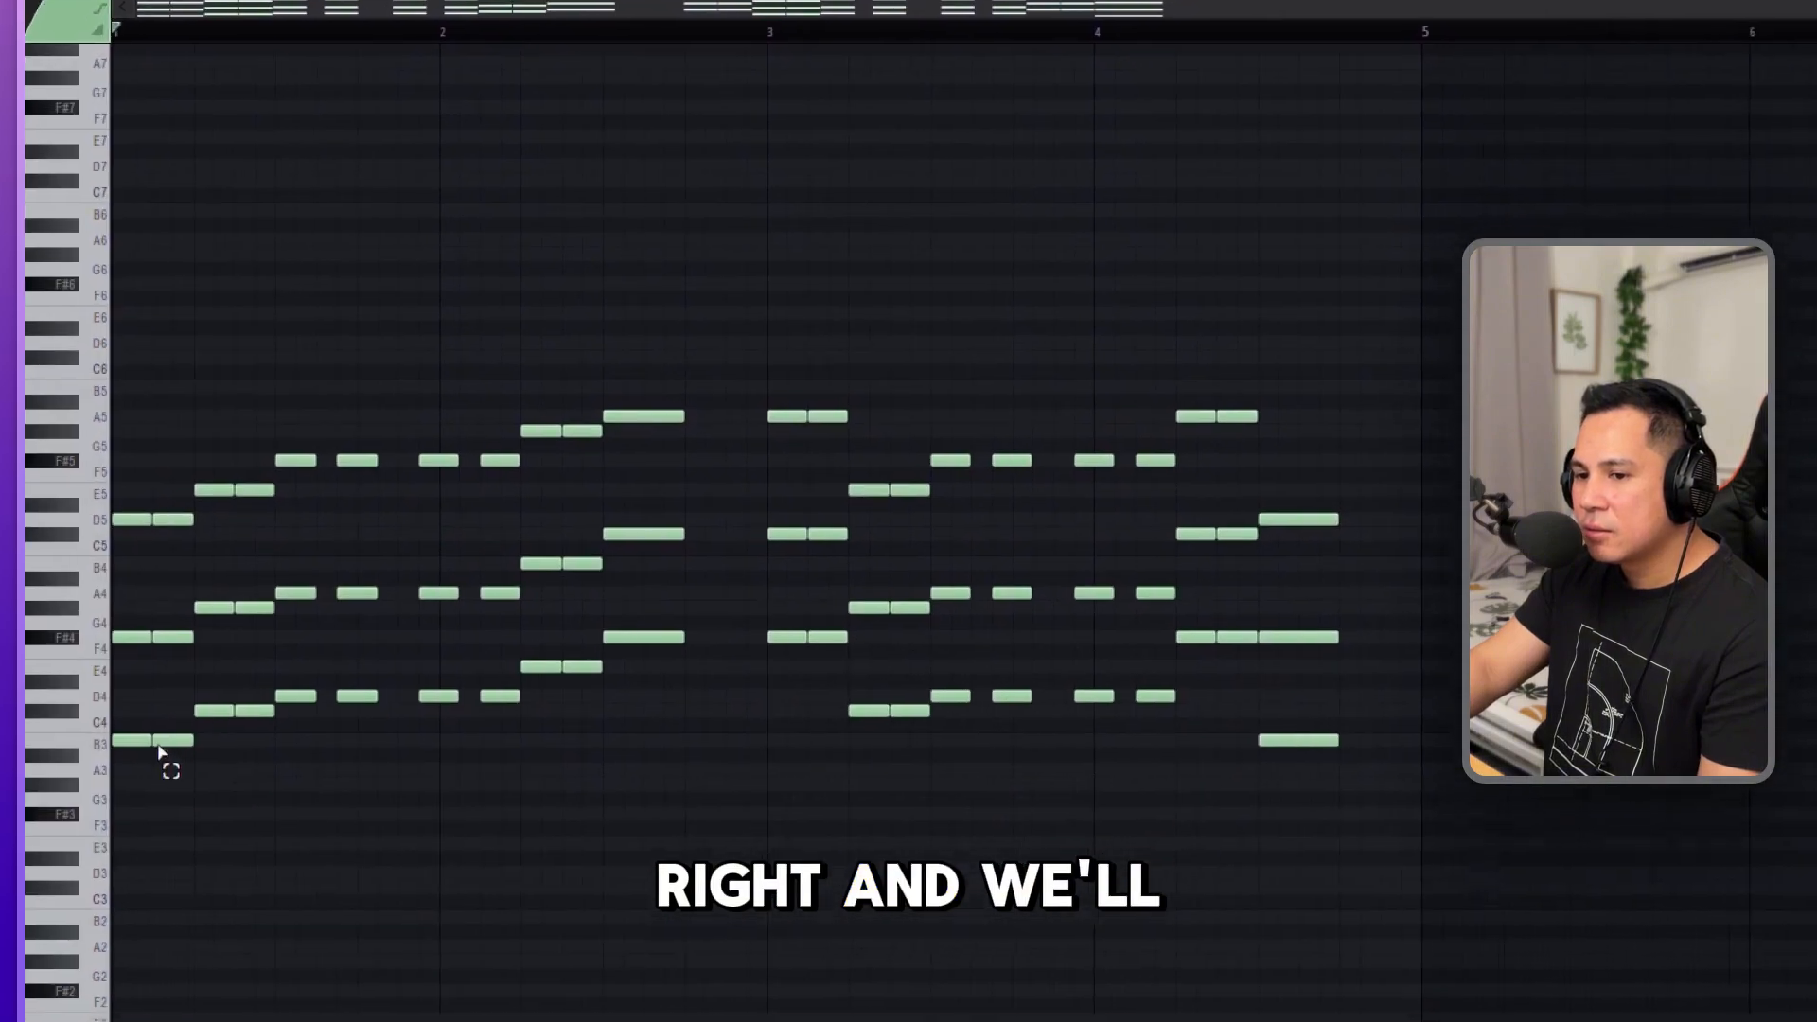
left_click_drag(155, 657, 528, 822)
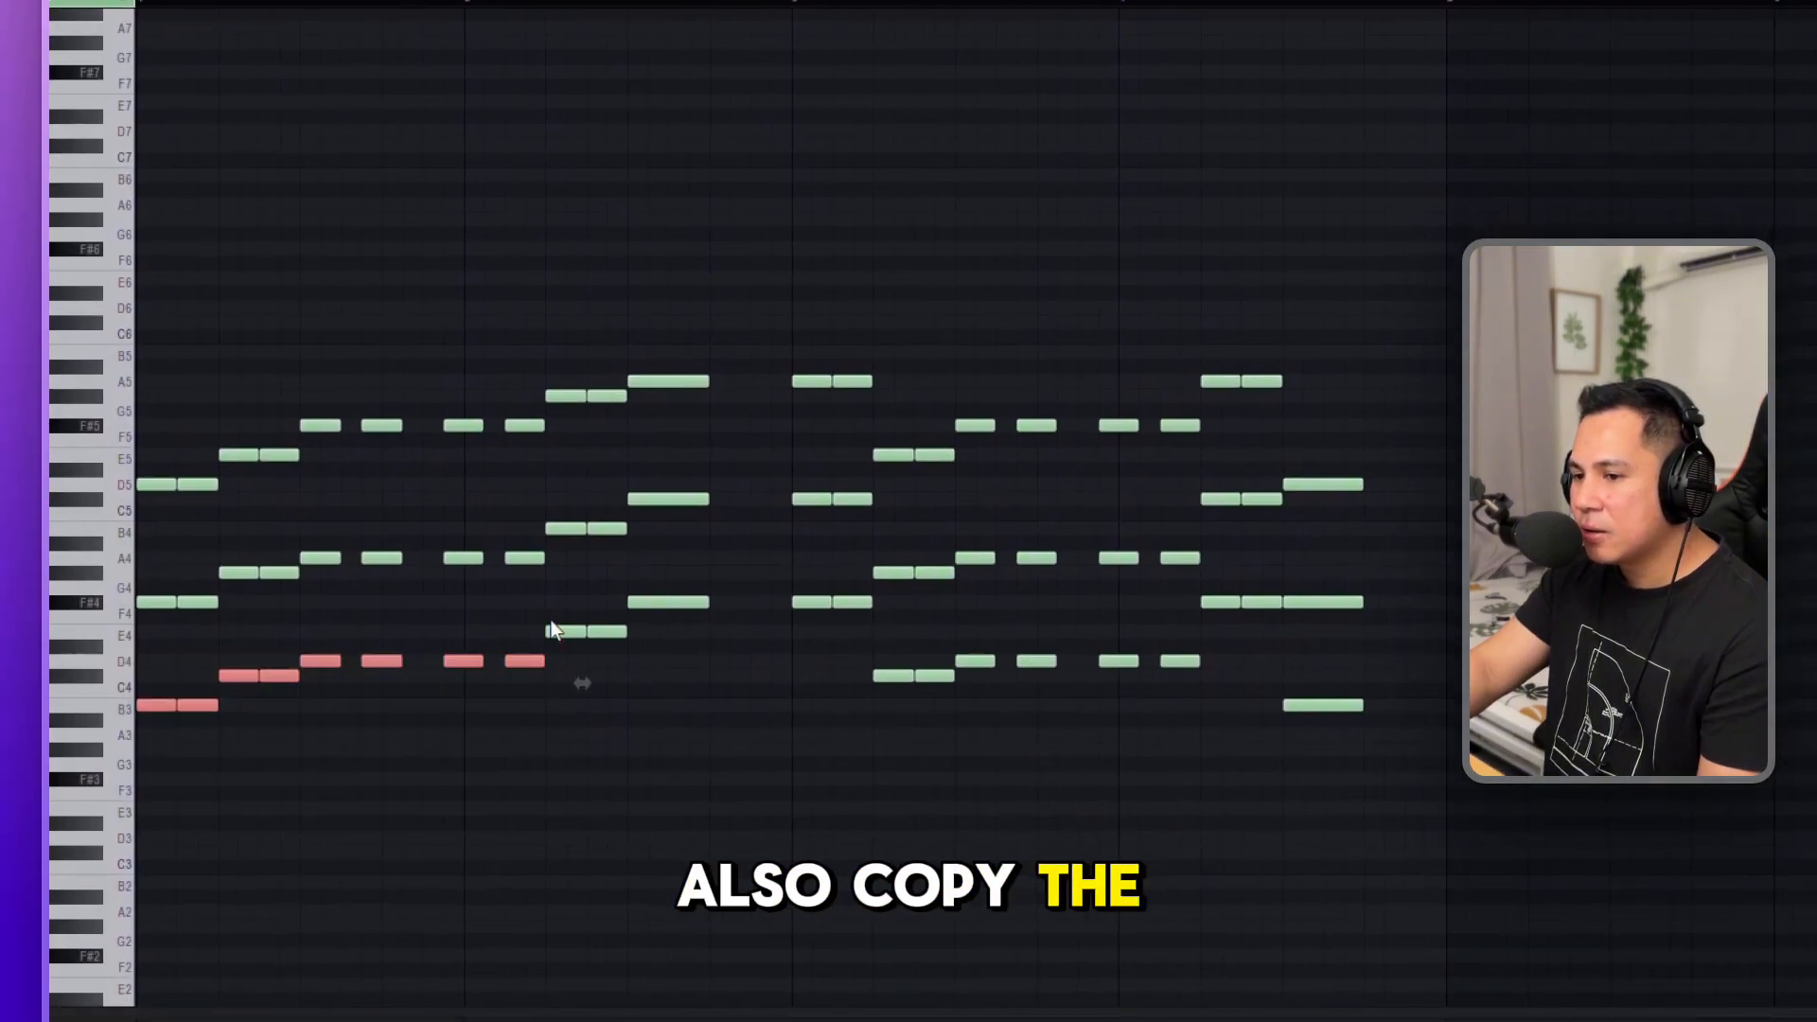
left_click_drag(564, 581, 728, 731)
left_click_drag(781, 594, 1383, 748)
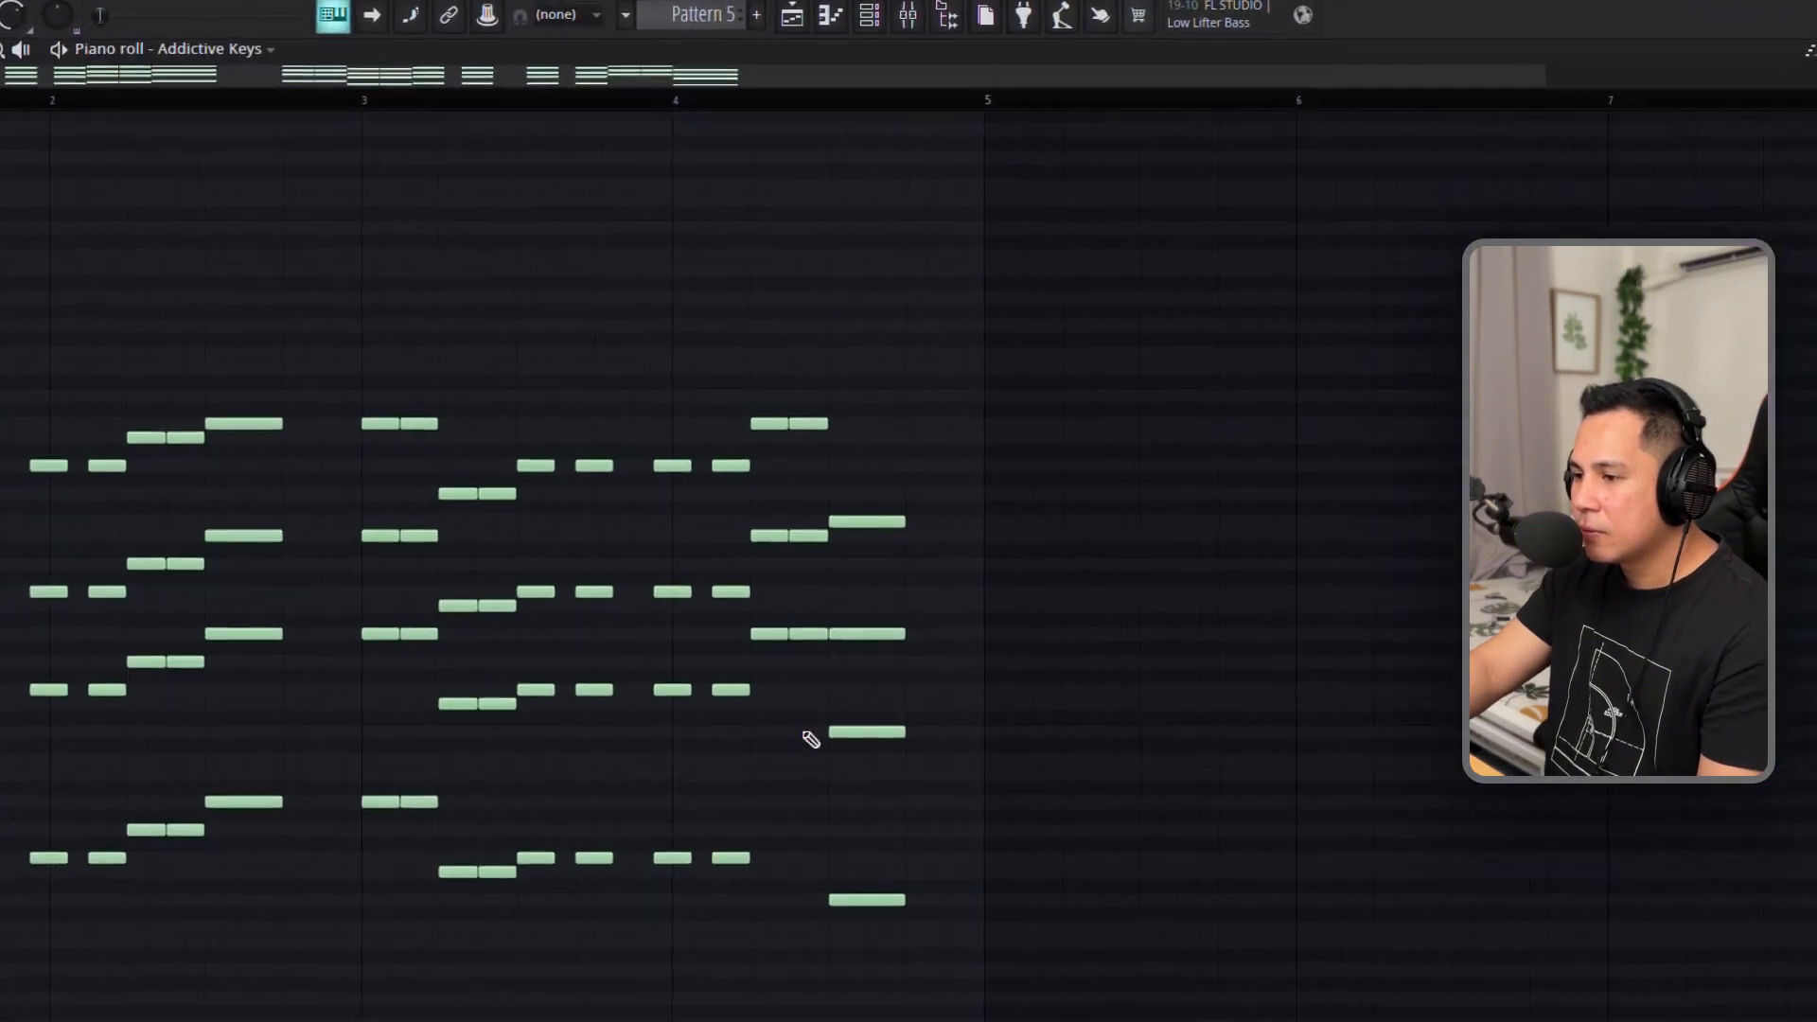
Add the two missing F#3 bass notes under the F# minor chords in bar 4 and audition the progression.
left_click_drag(819, 561, 855, 586)
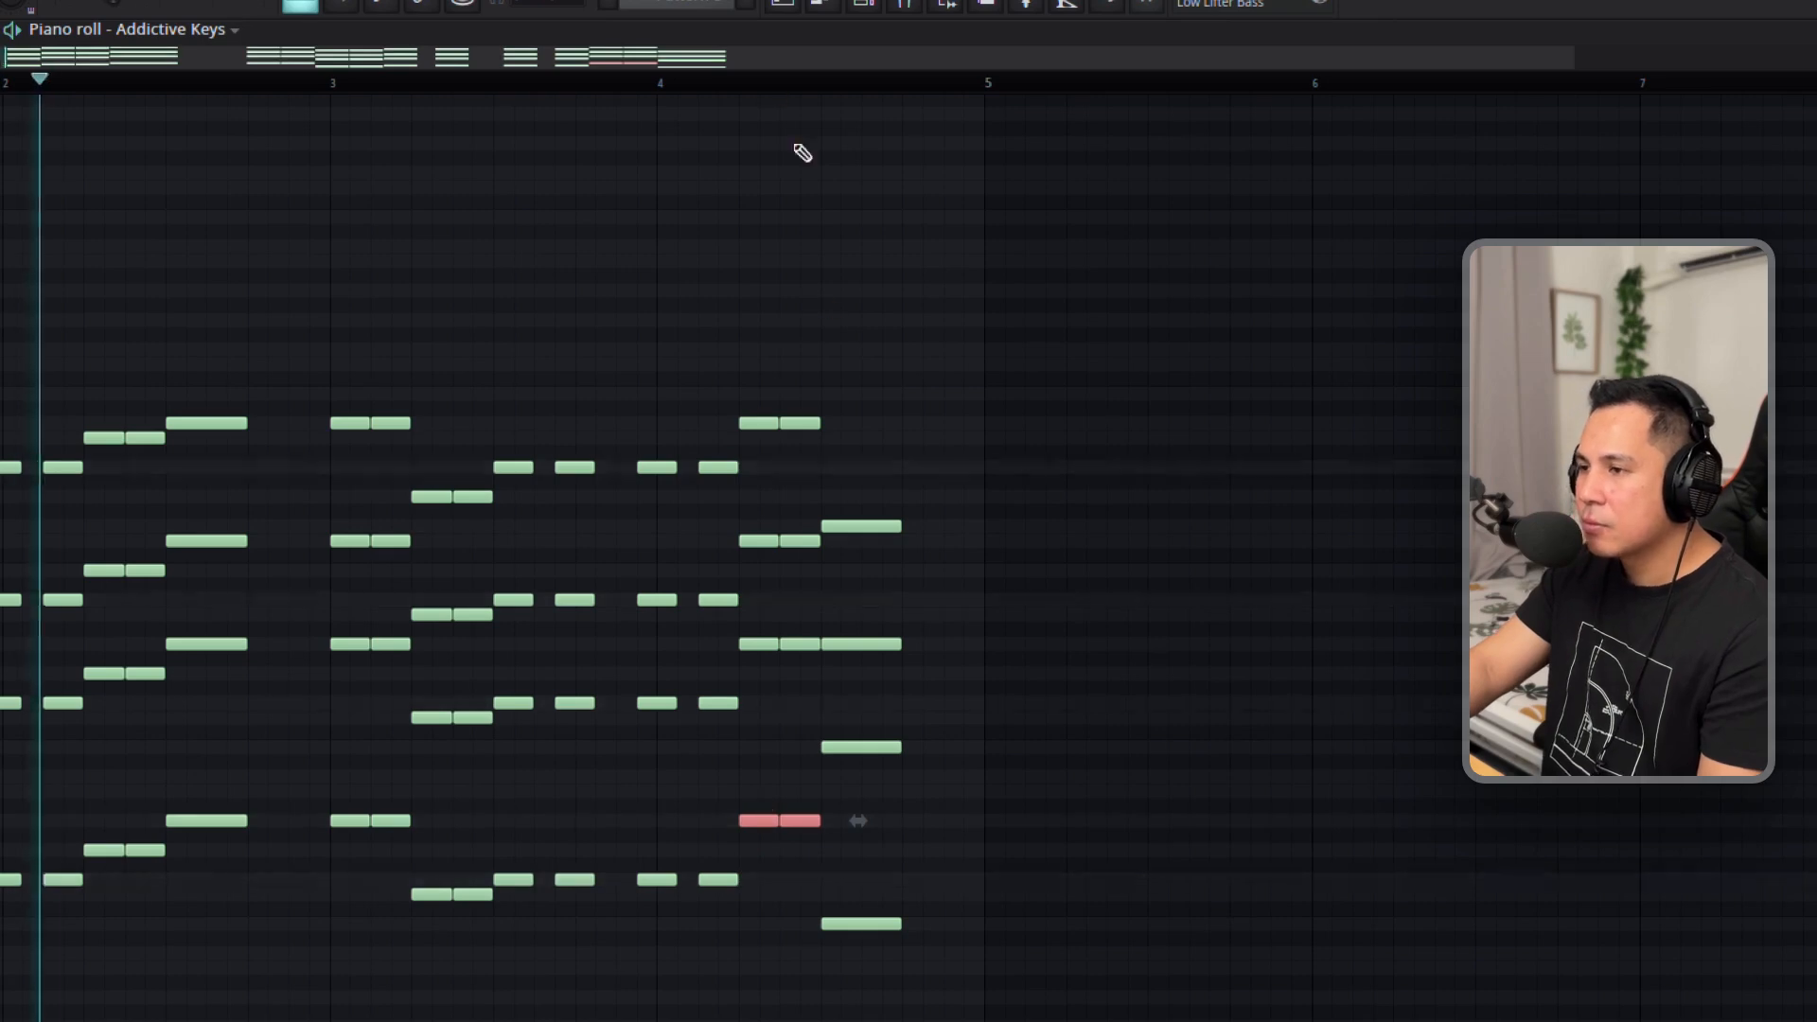
left_click(712, 81)
key("space")
right_click(993, 265)
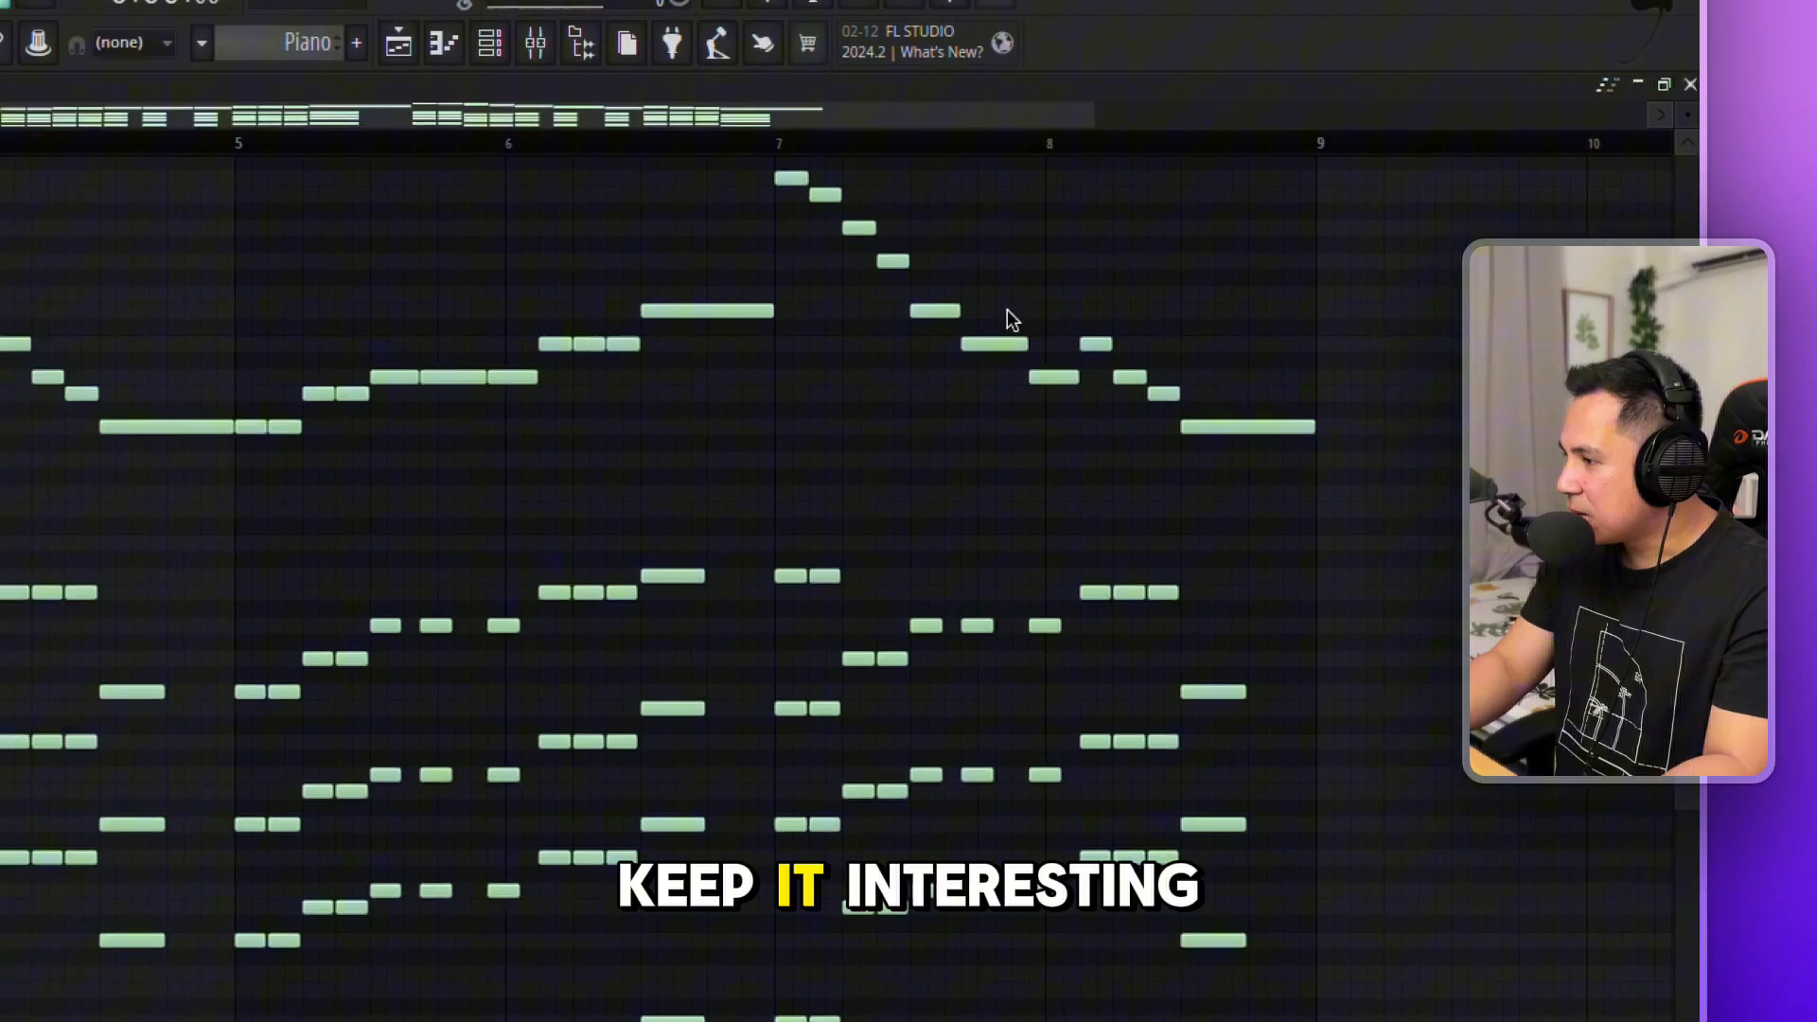
Play back the eight-bar Piano pattern with its added high melody line.
left_click(395, 54)
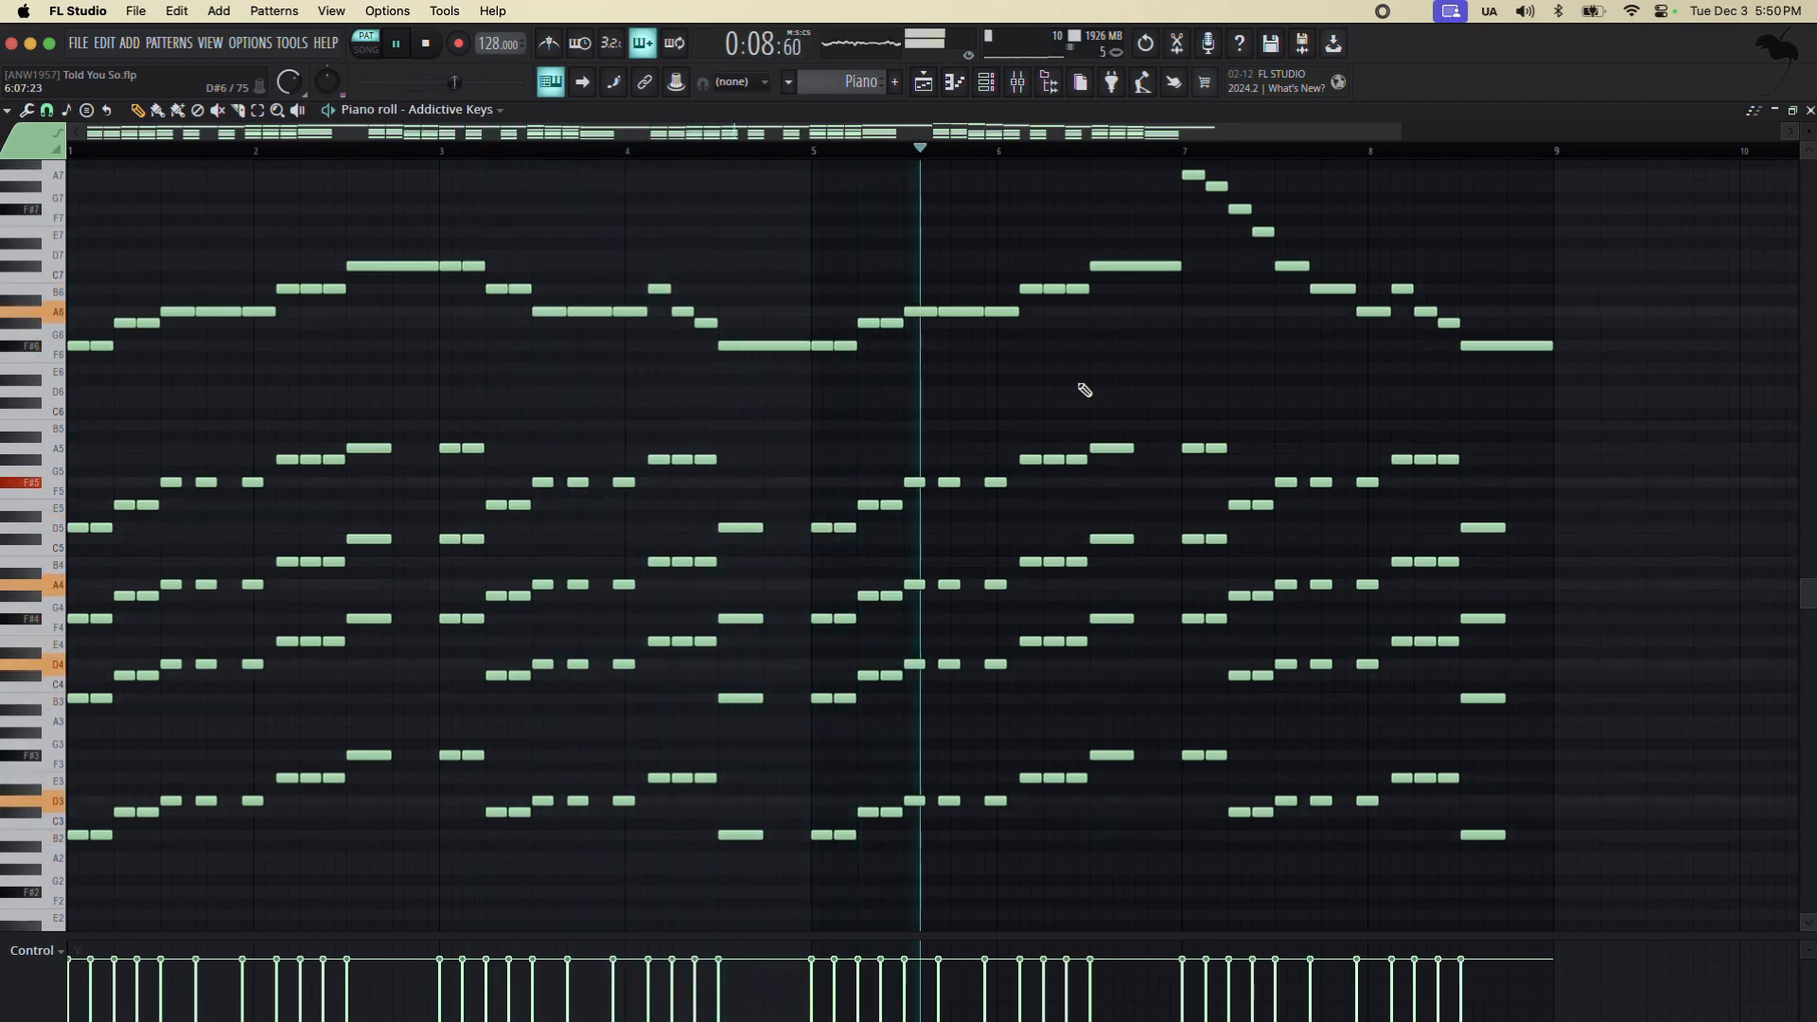
scroll(1085, 390, "up", 1)
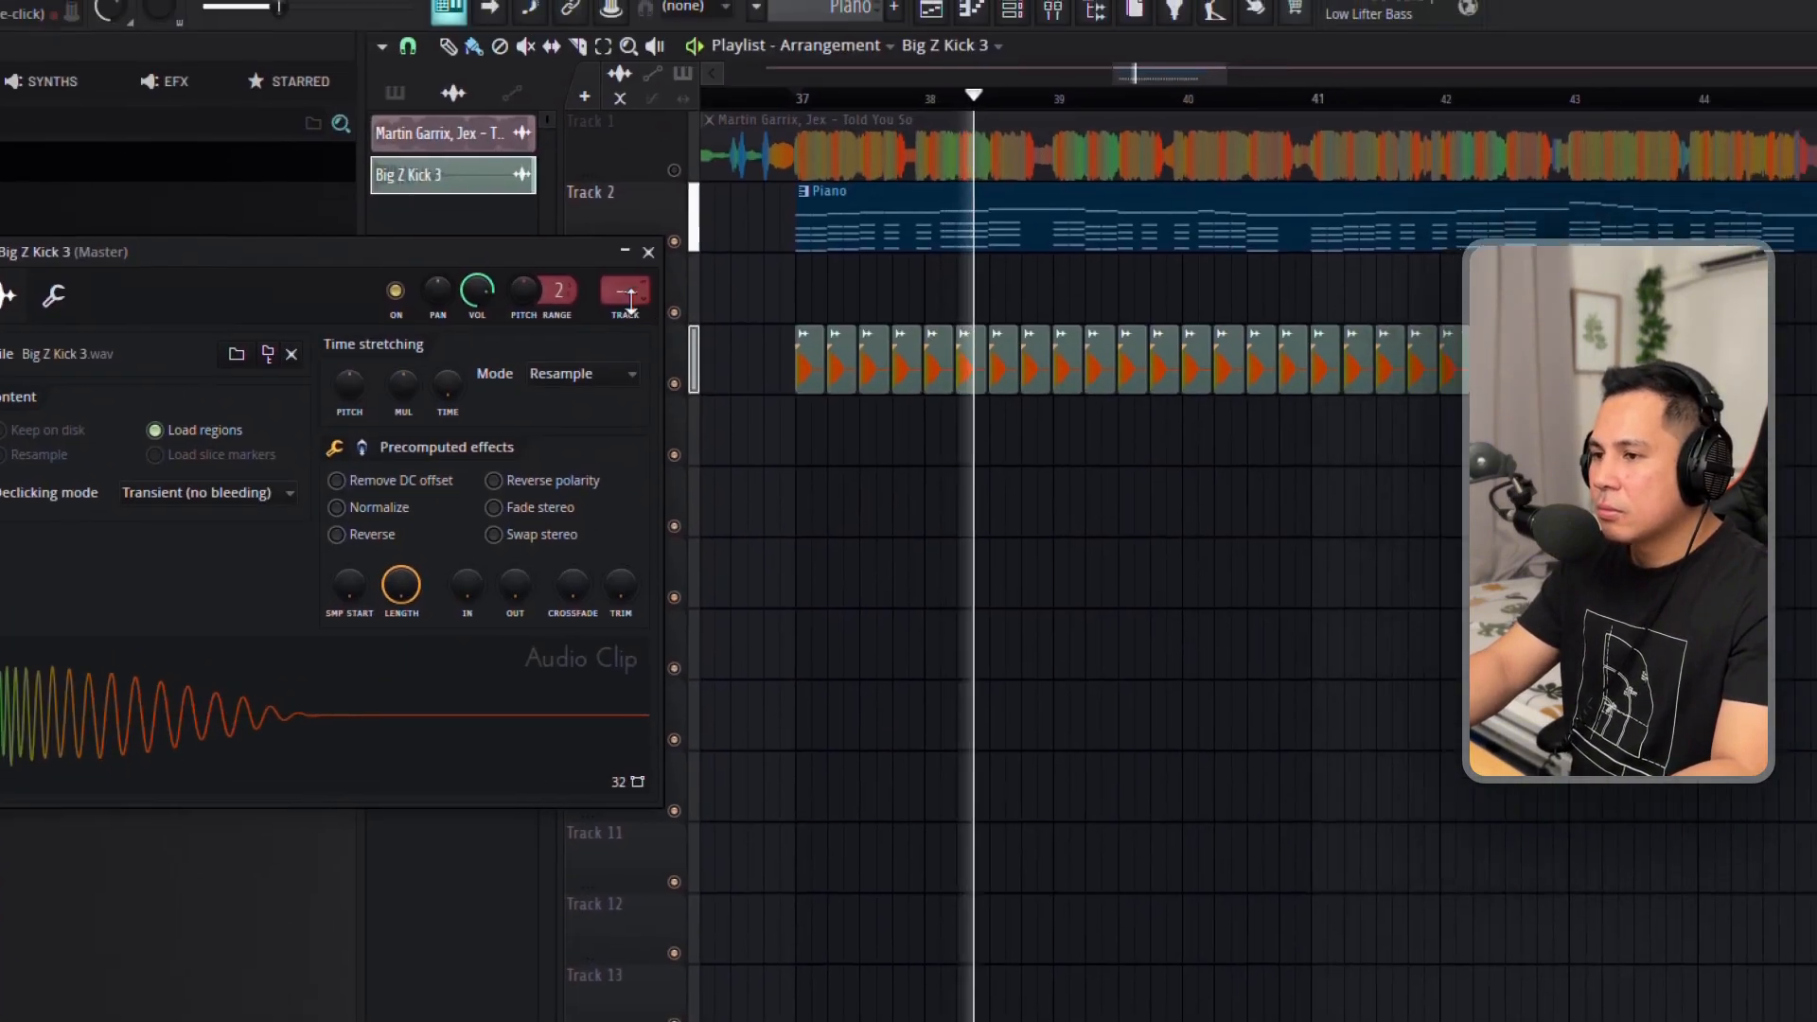
Lay Big Z Kick 3 on every beat under the Piano clip and check it on mixer track 5.
key("F9")
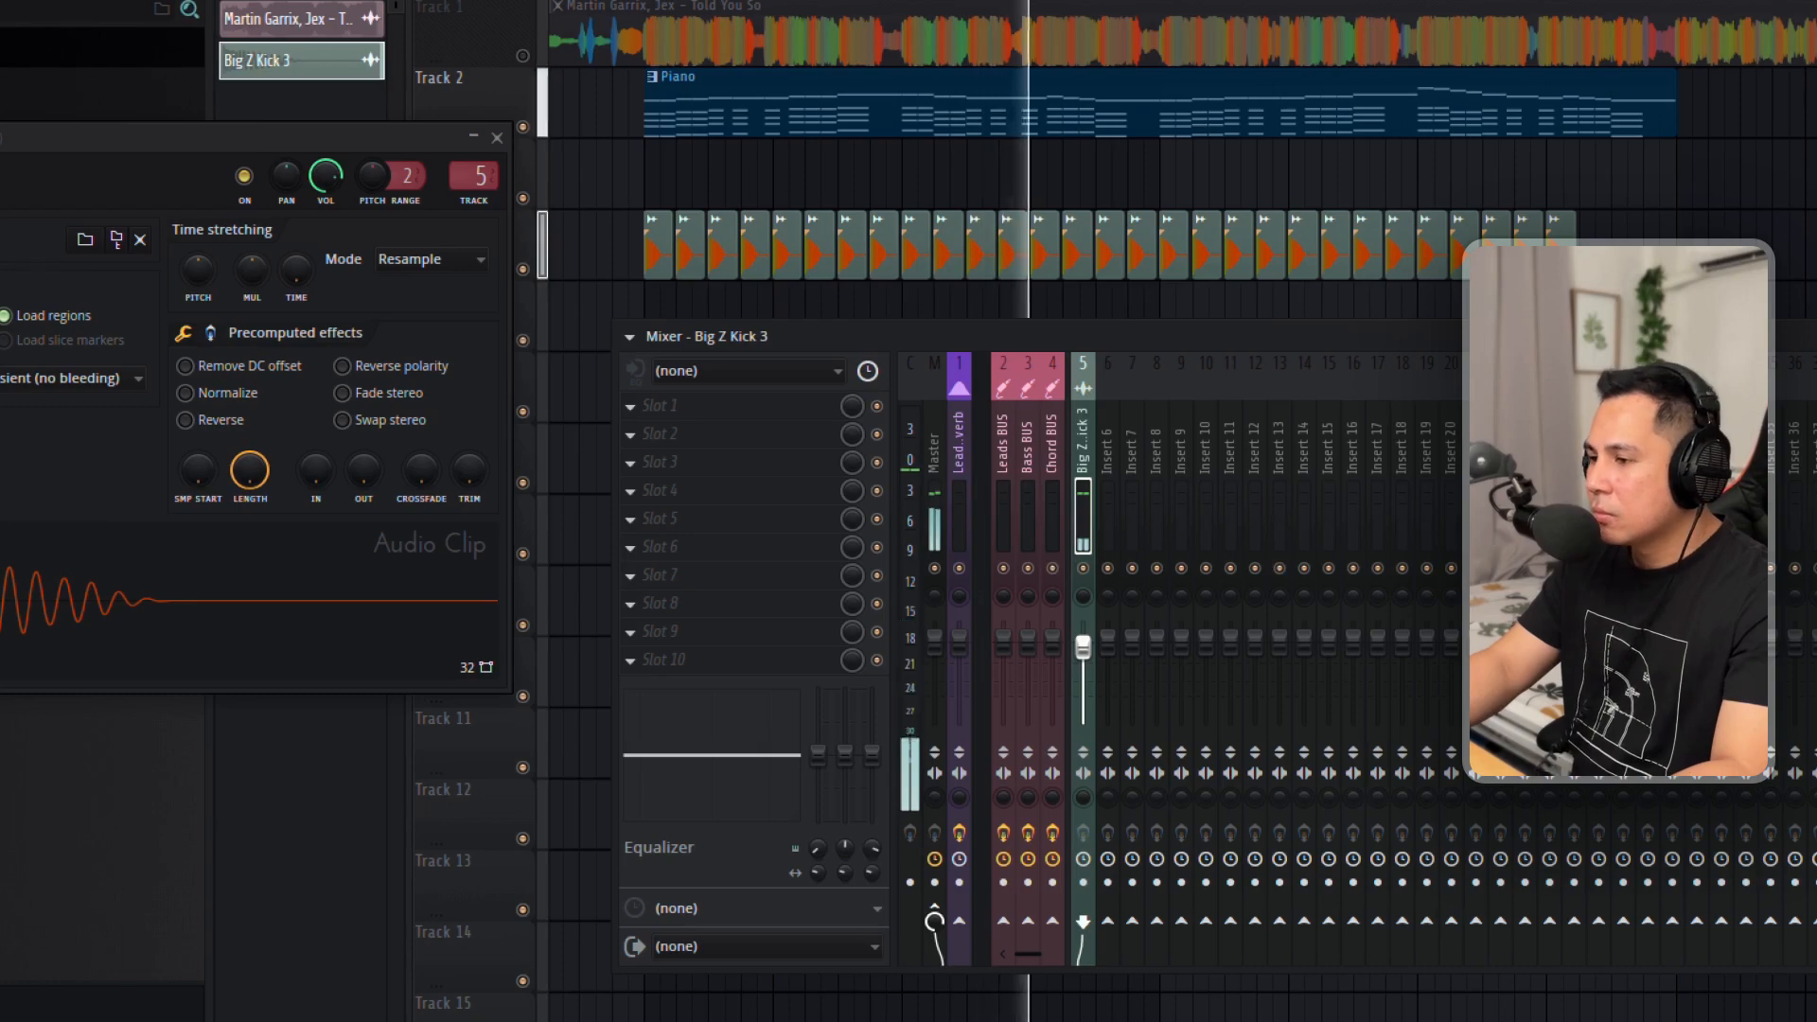
key("F9")
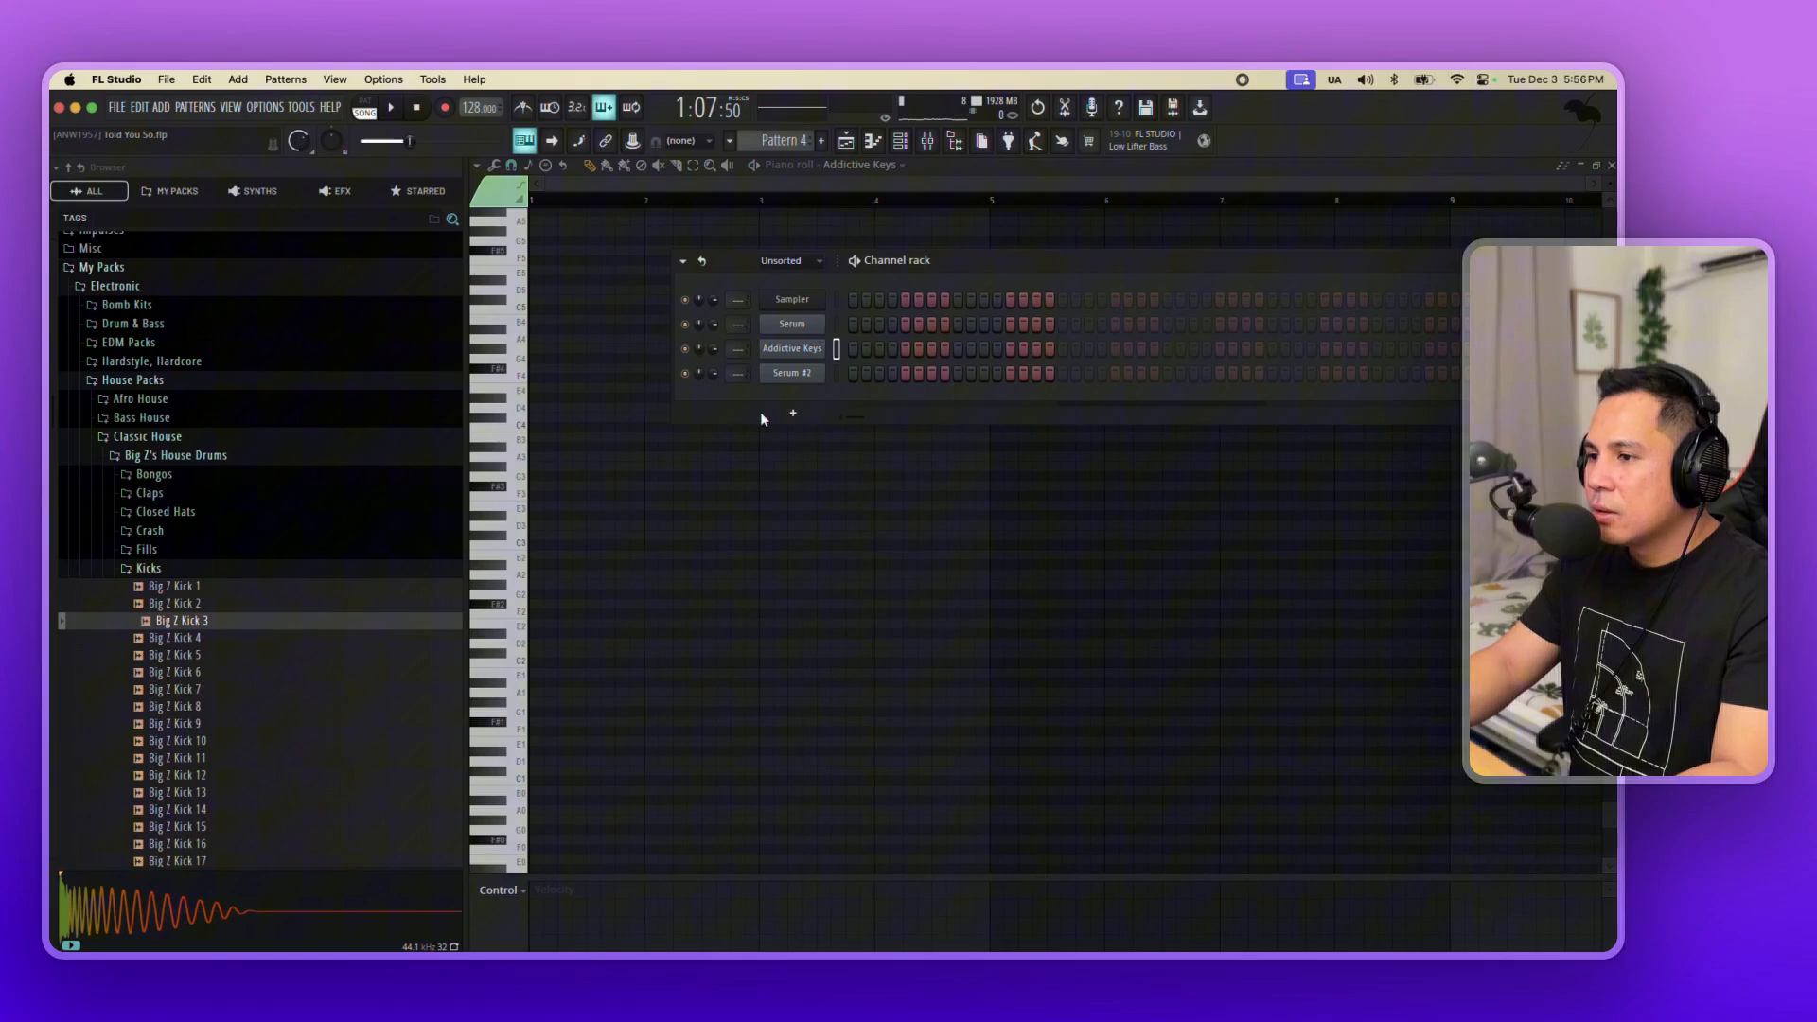
Add a Serum channel and load the BA - Butched preset from its Bass category.
left_click(759, 409)
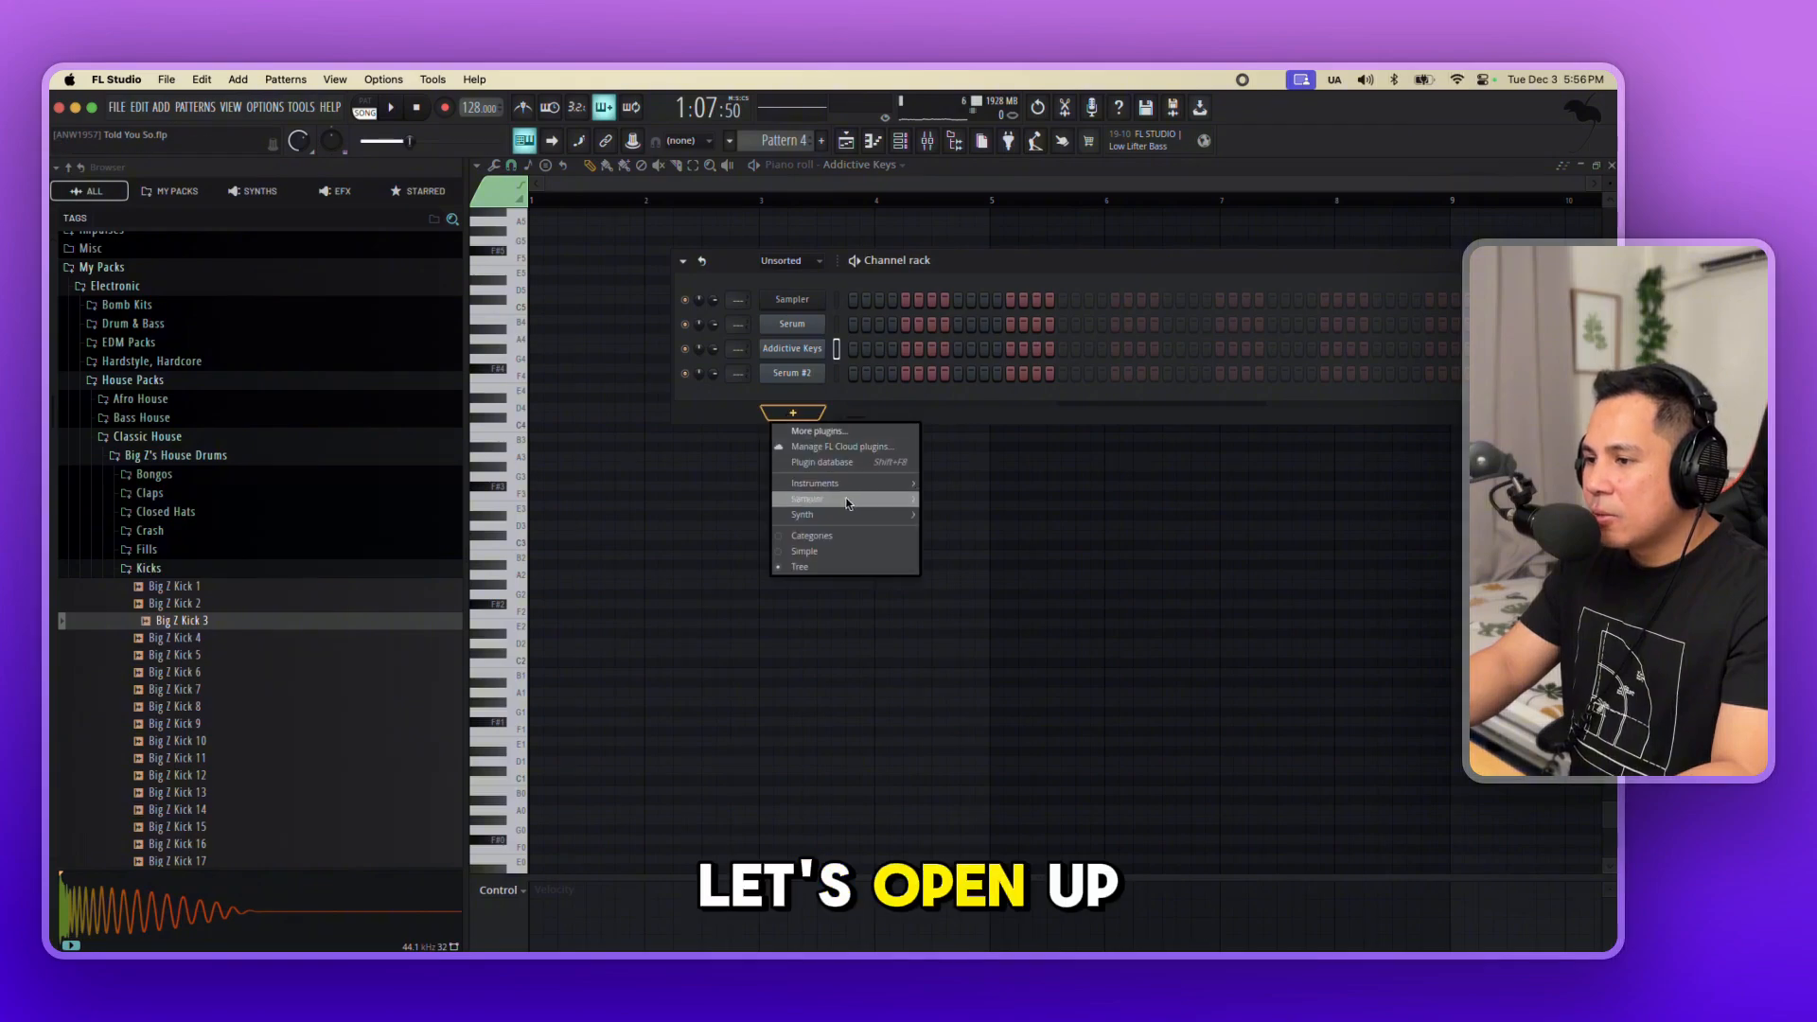
mouse_move(833, 502)
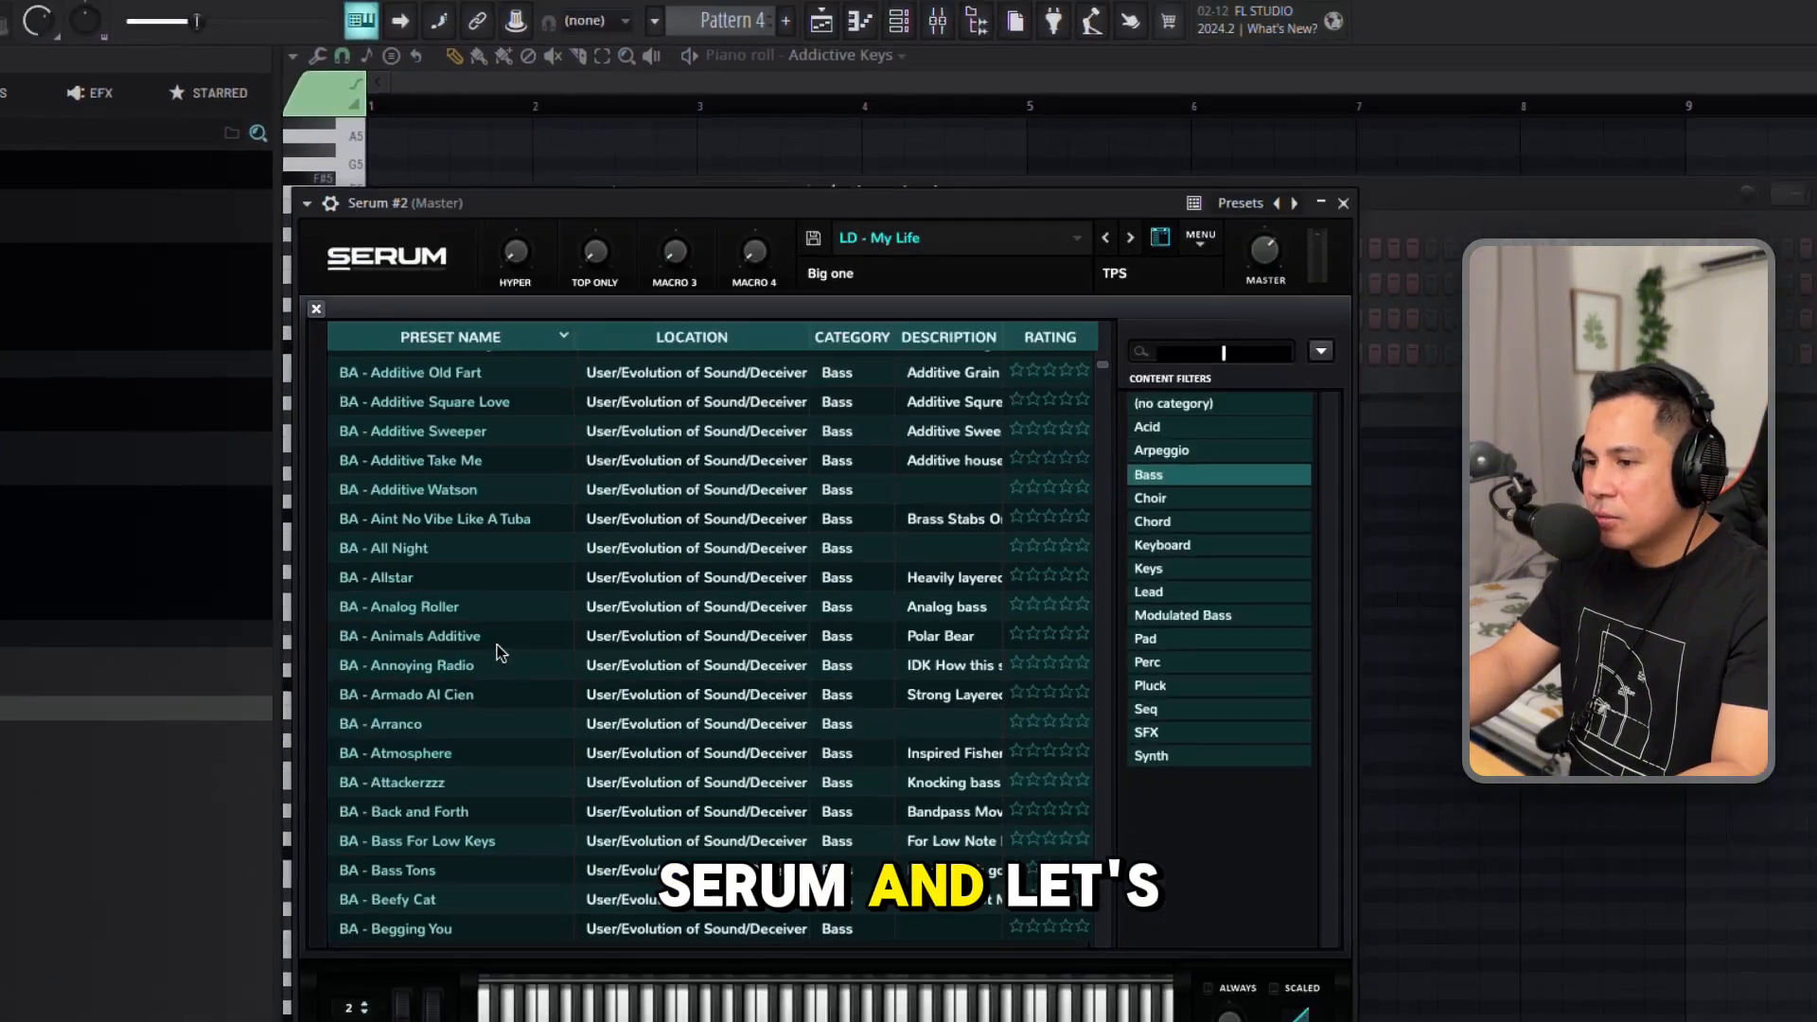
scroll(606, 568, "down", 5)
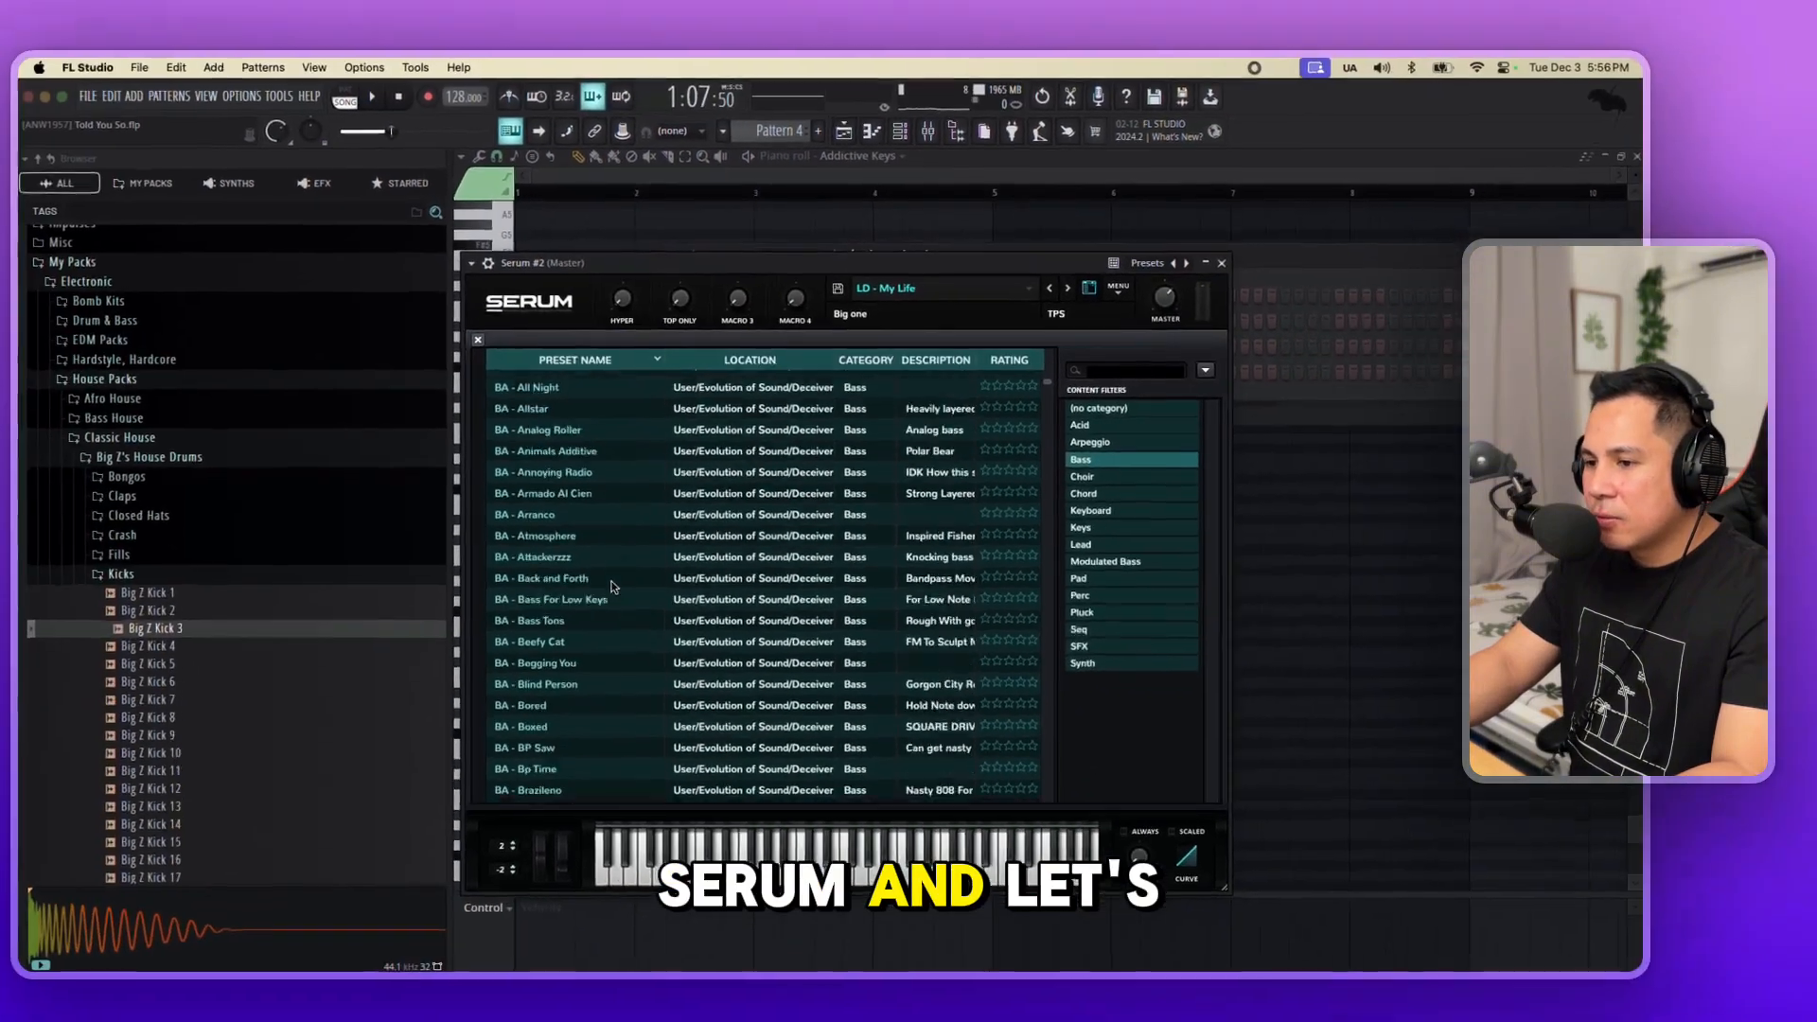
left_click(599, 555)
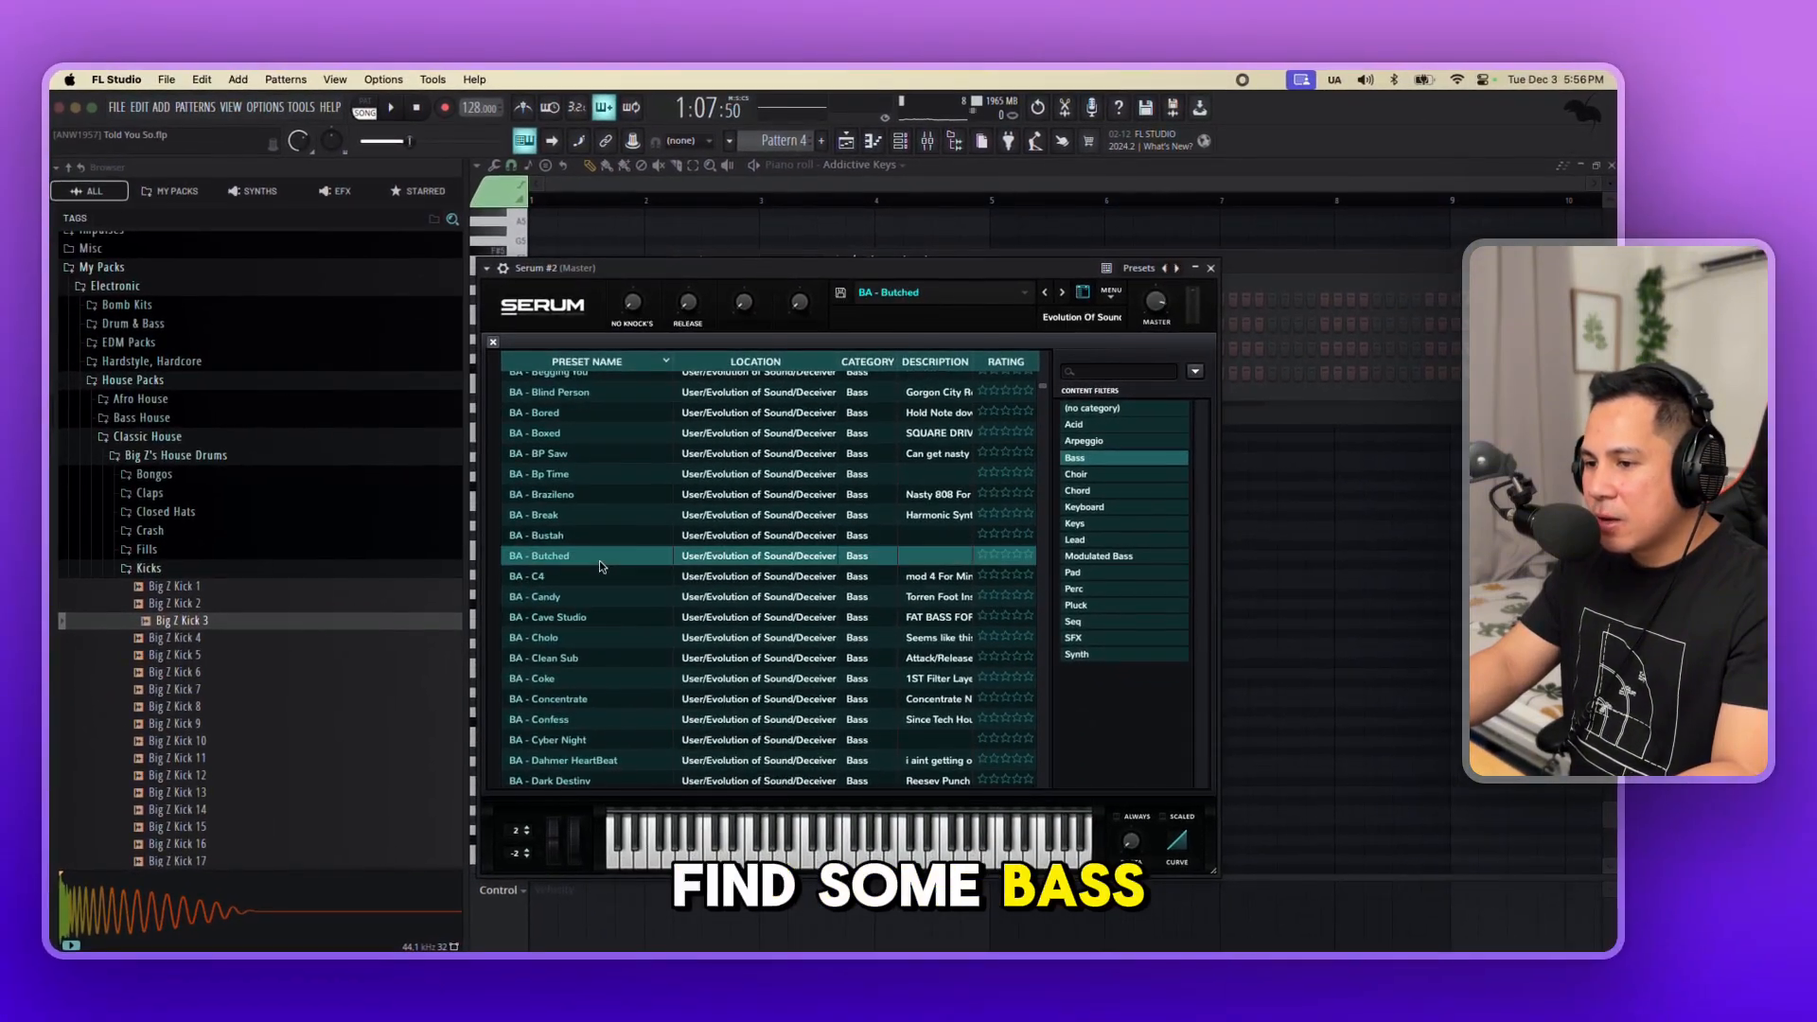
left_click(1211, 268)
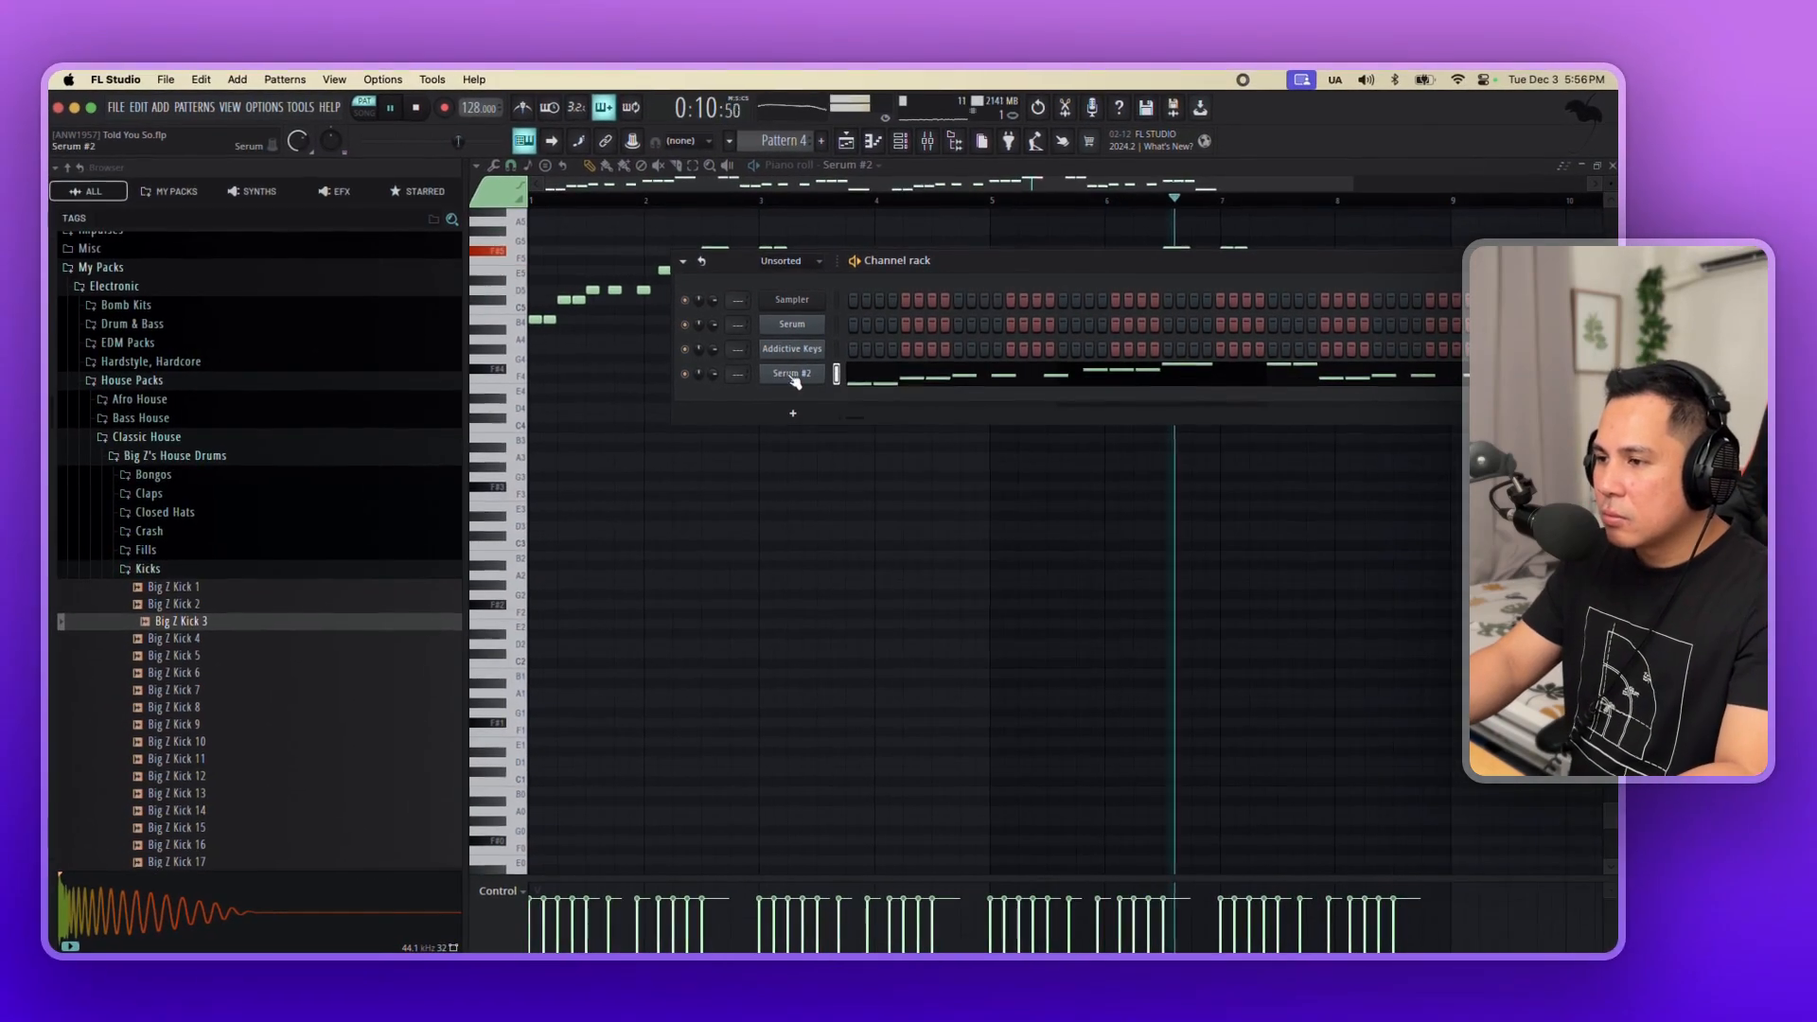
Rename the new Serum channel as bass and route it to mixer track 6.
middle_click(792, 376)
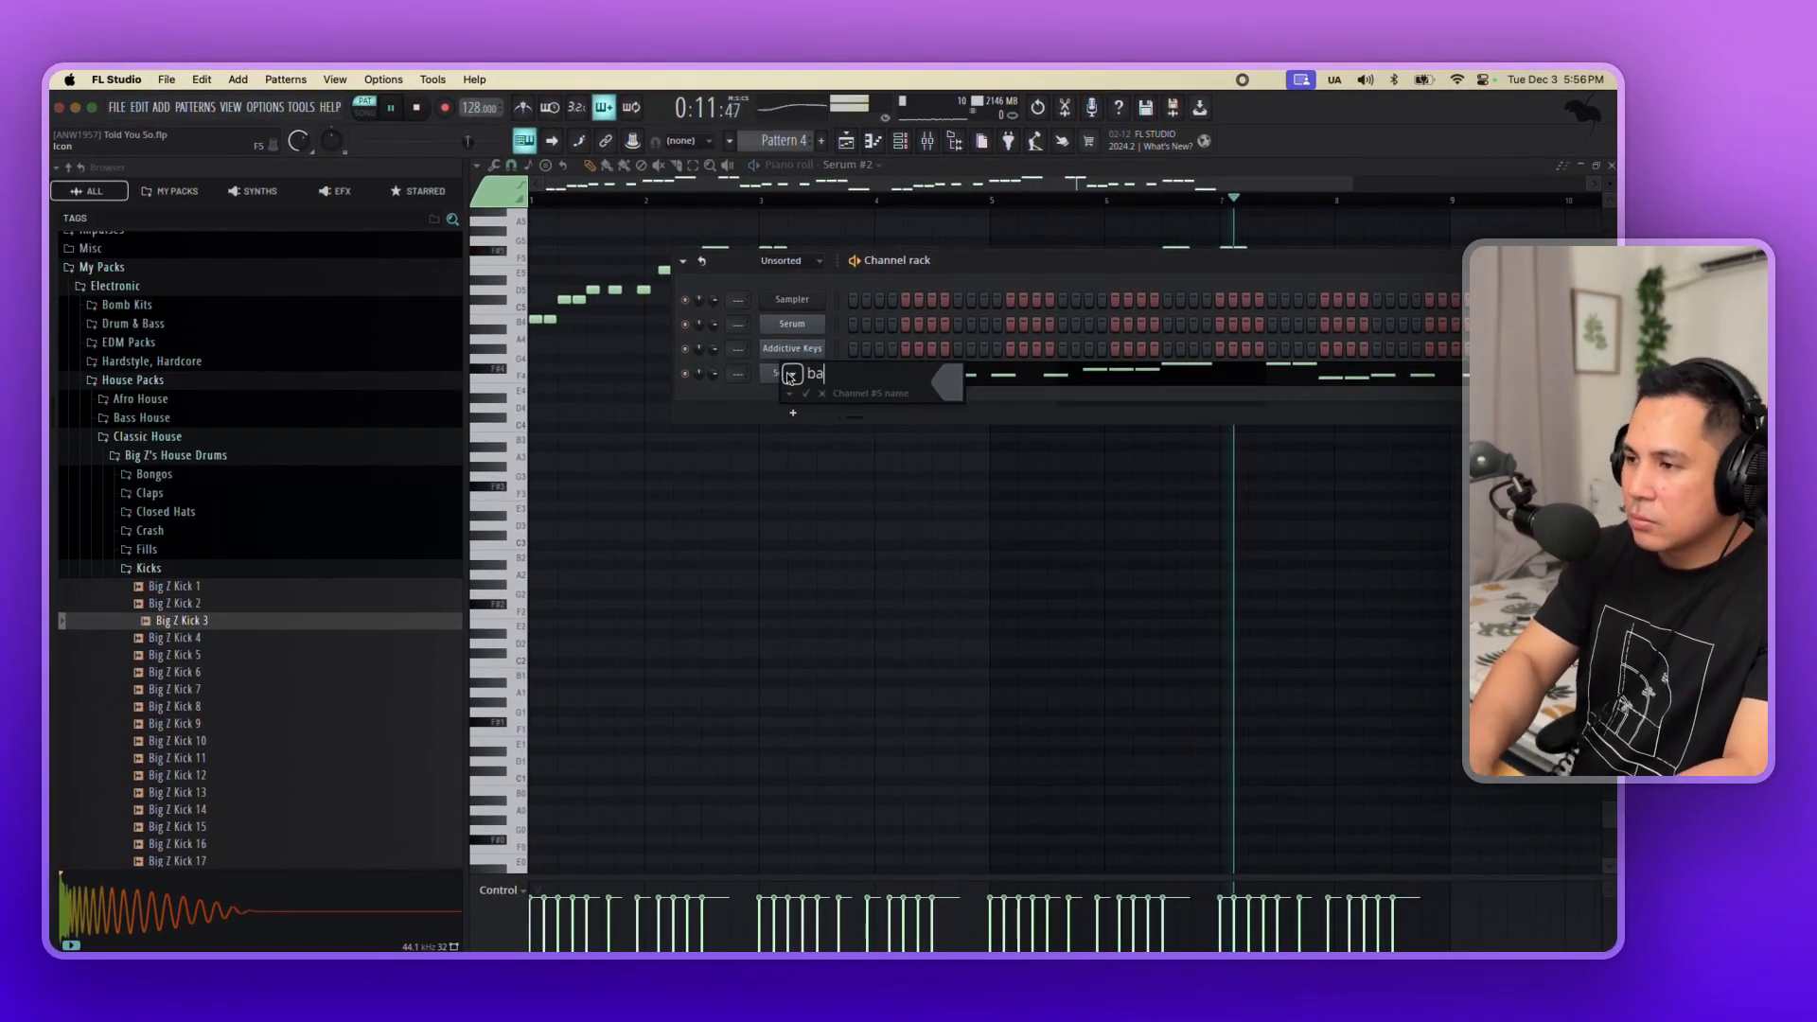
key("ctrl+l")
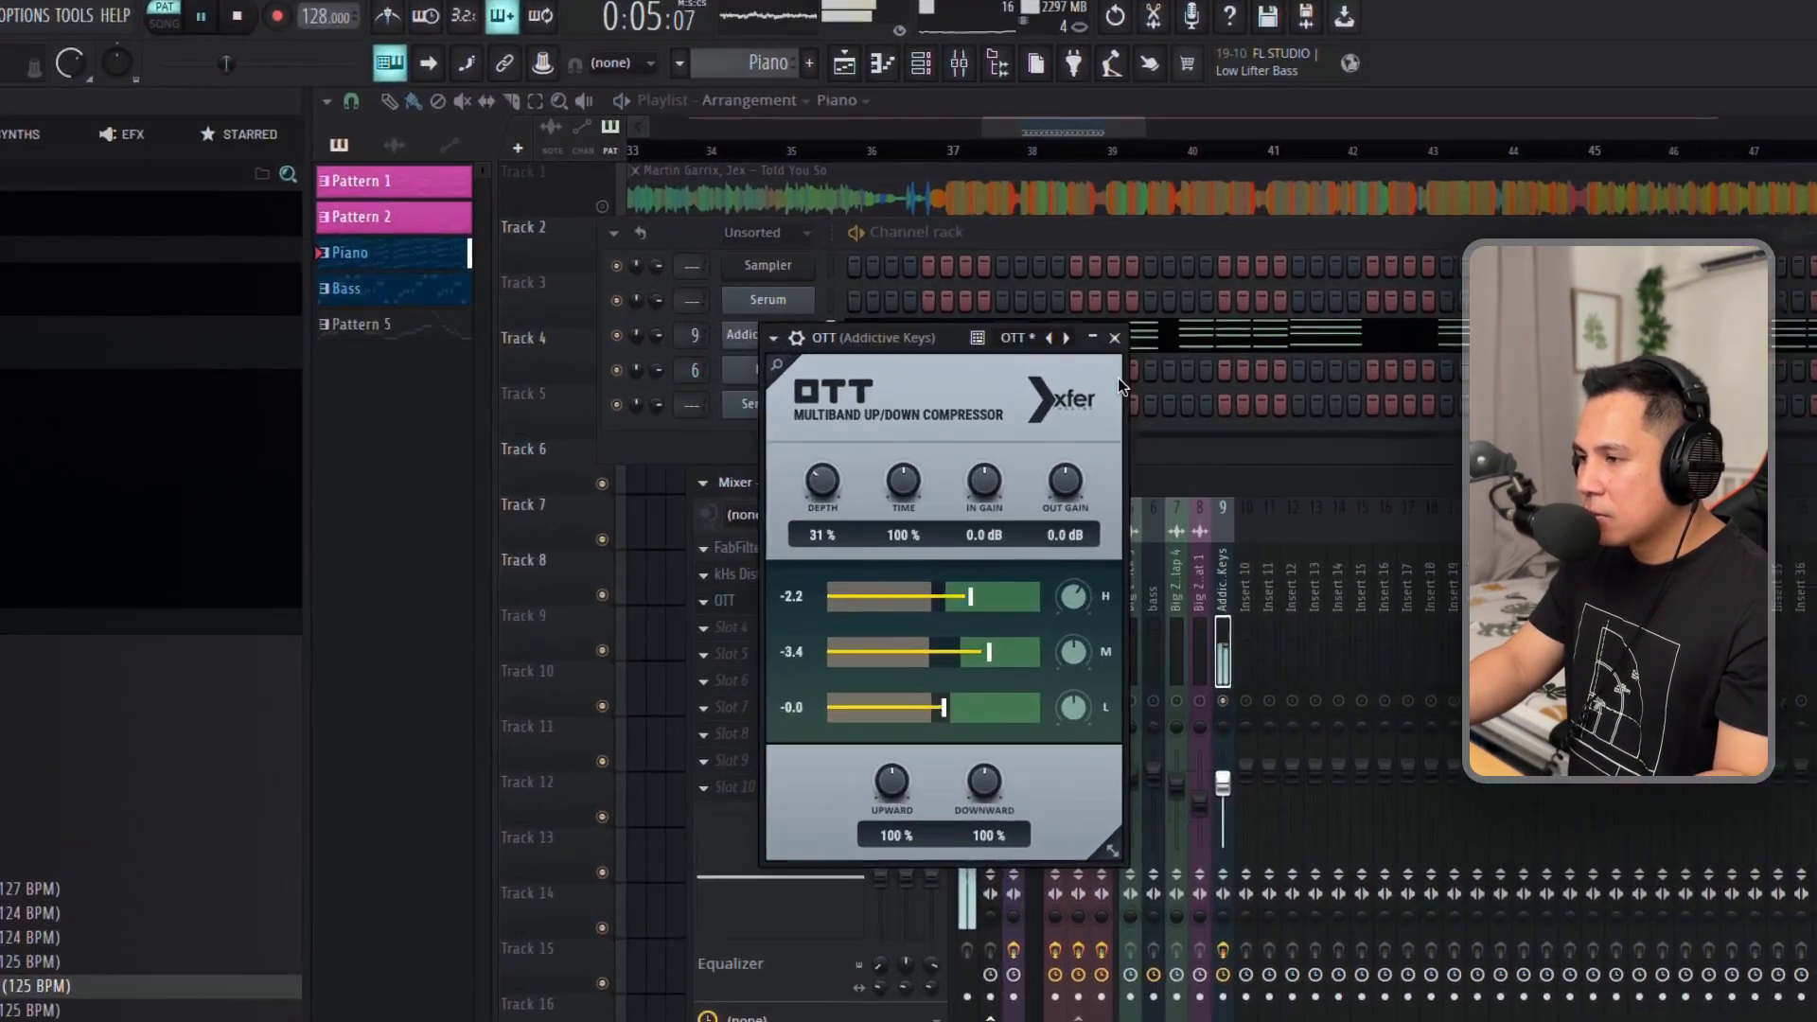
Review the kHs Distortion and OTT effects on the Addictive Keys mixer track and audition the piano.
key("space")
left_click(1037, 335)
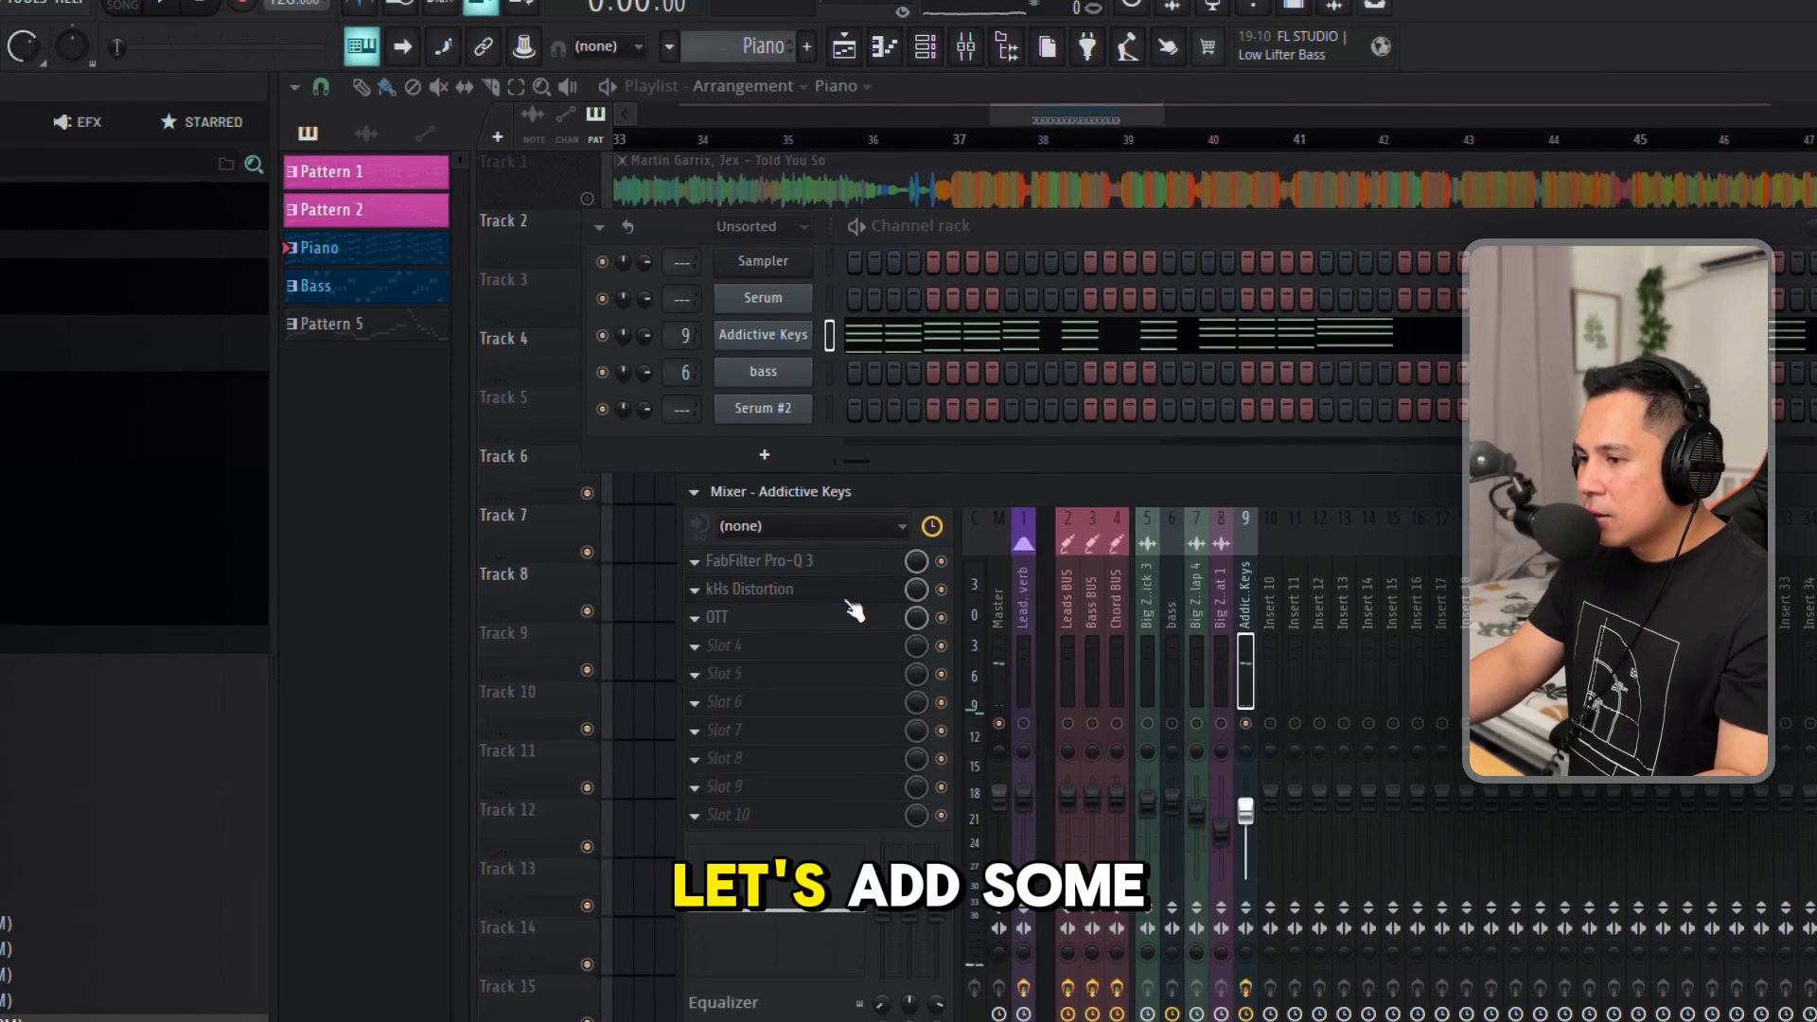
left_click(848, 596)
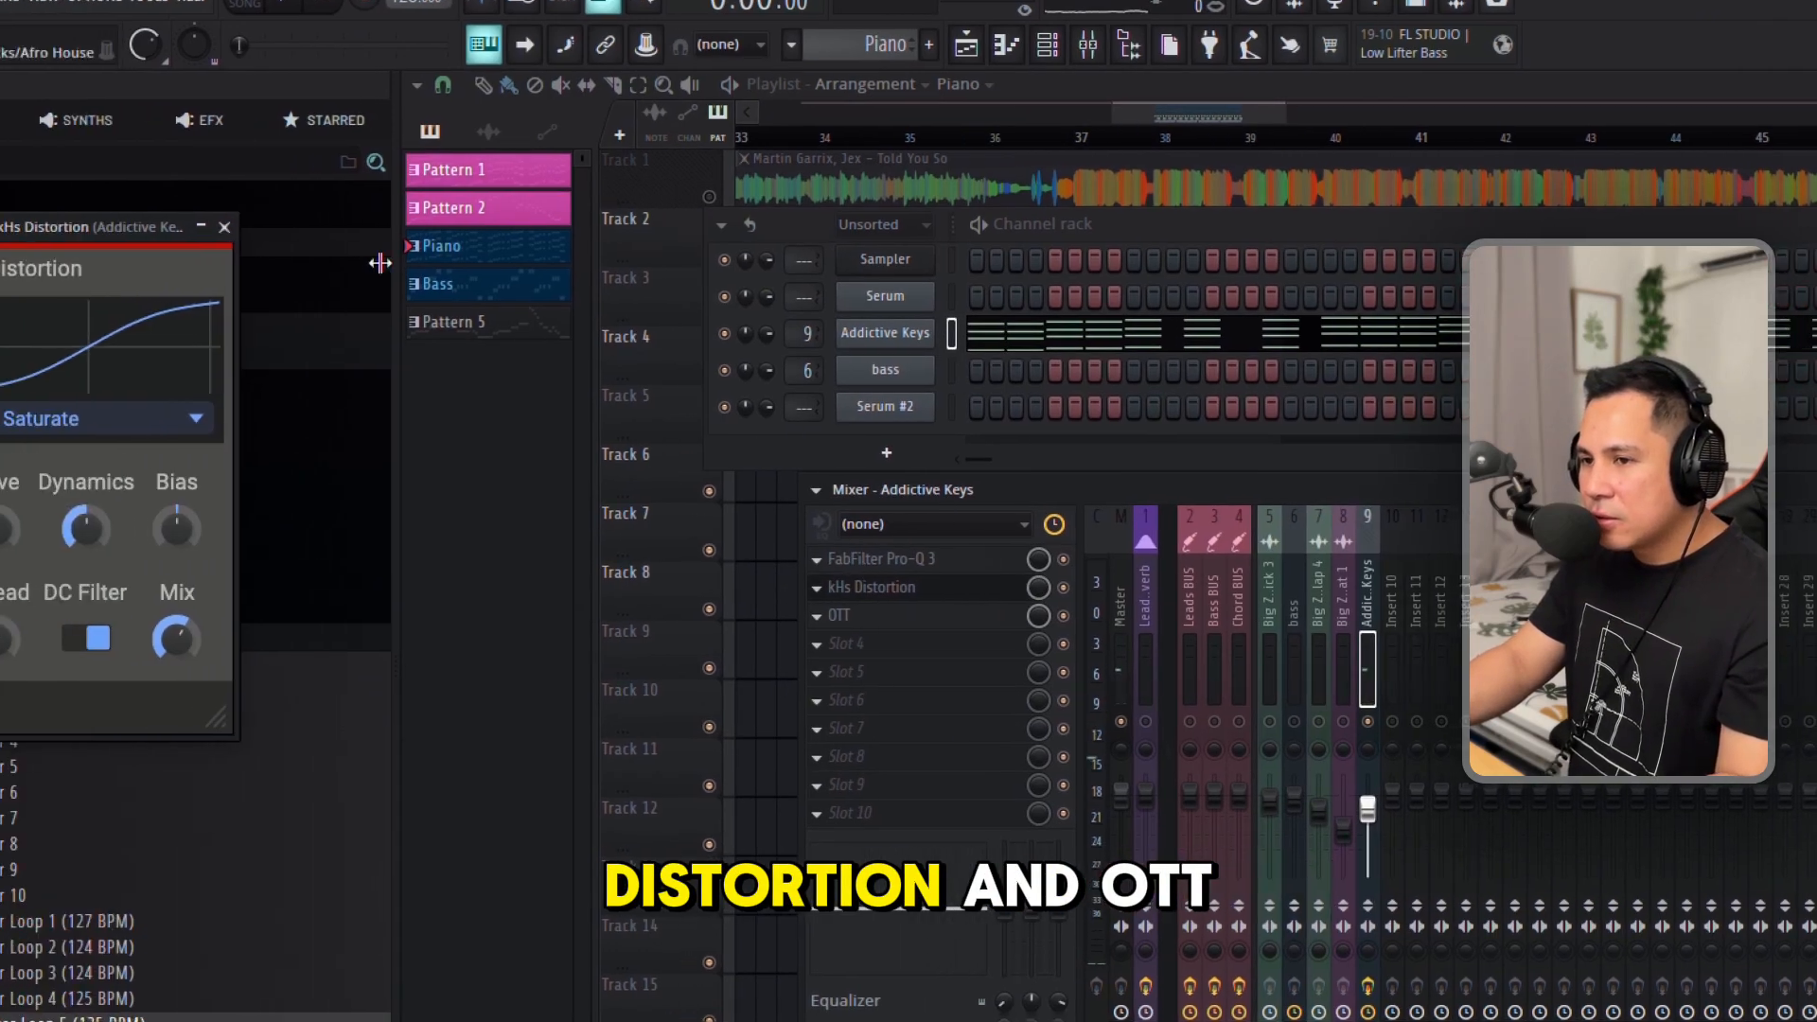
left_click(103, 229)
left_click(819, 621)
key("space")
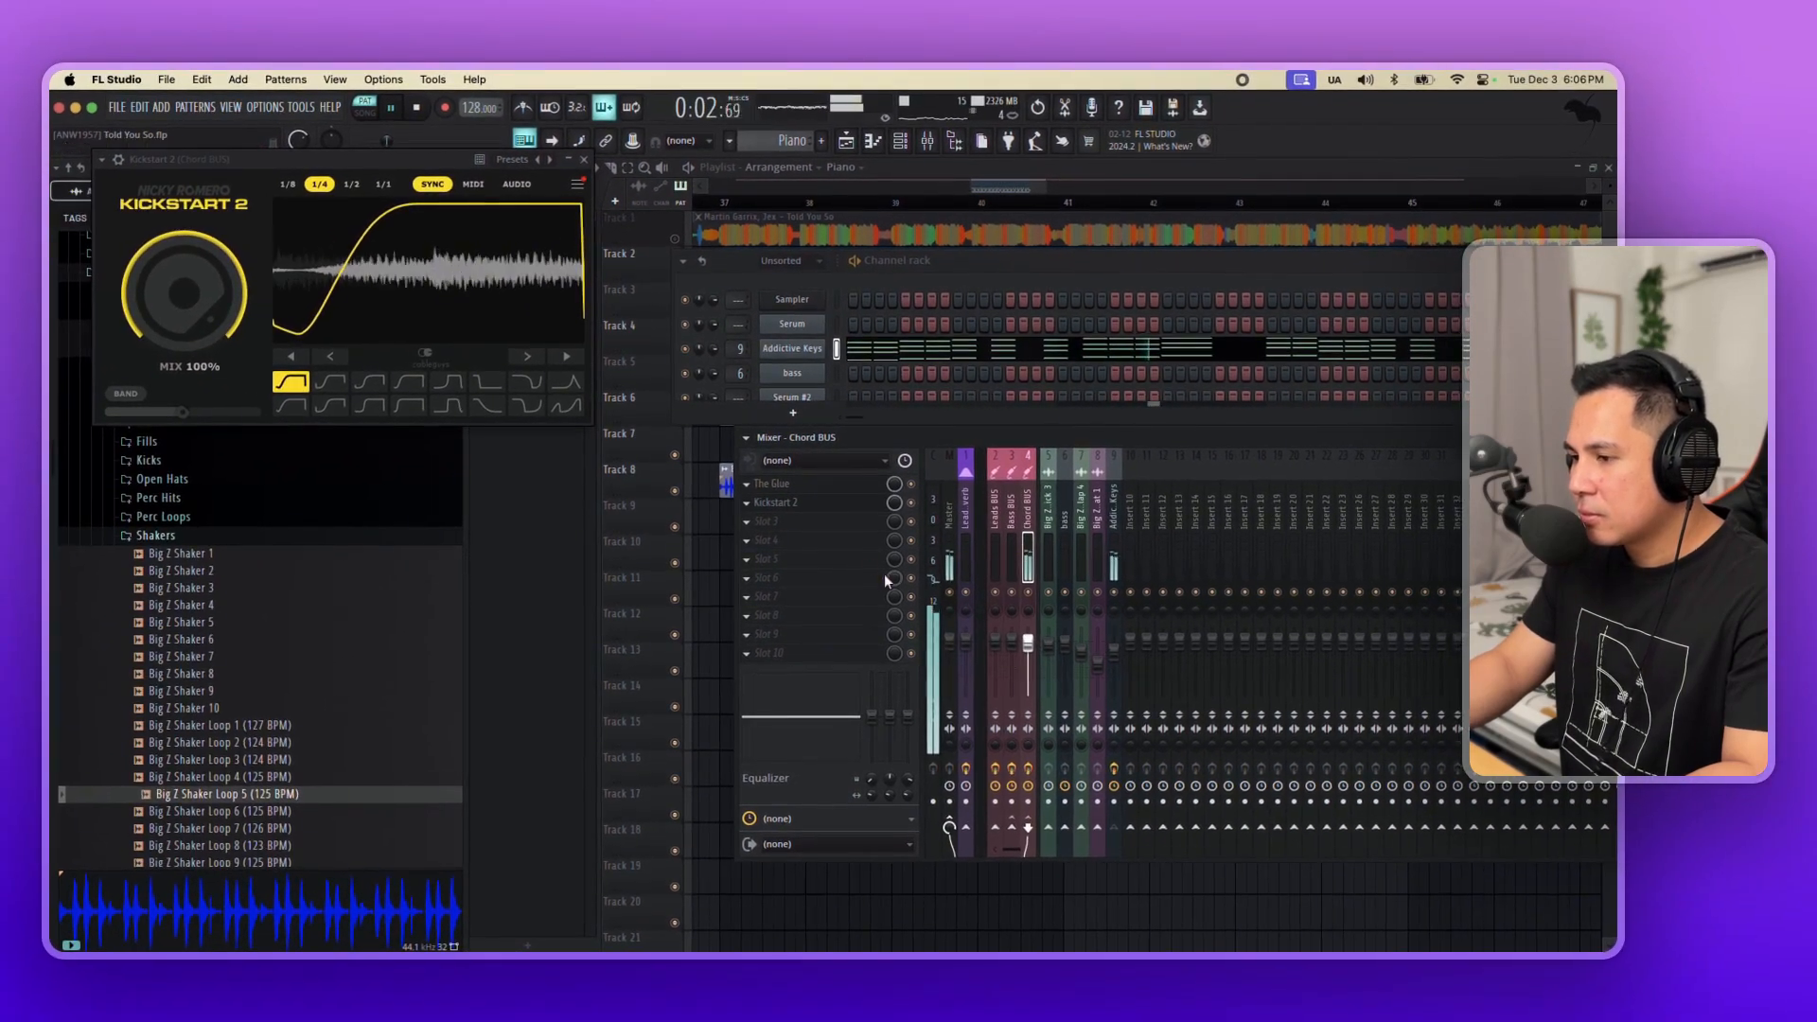
Raise the makeup gain of The Glue on the Chord BUS to 2.2 dB.
key("space")
left_click(794, 485)
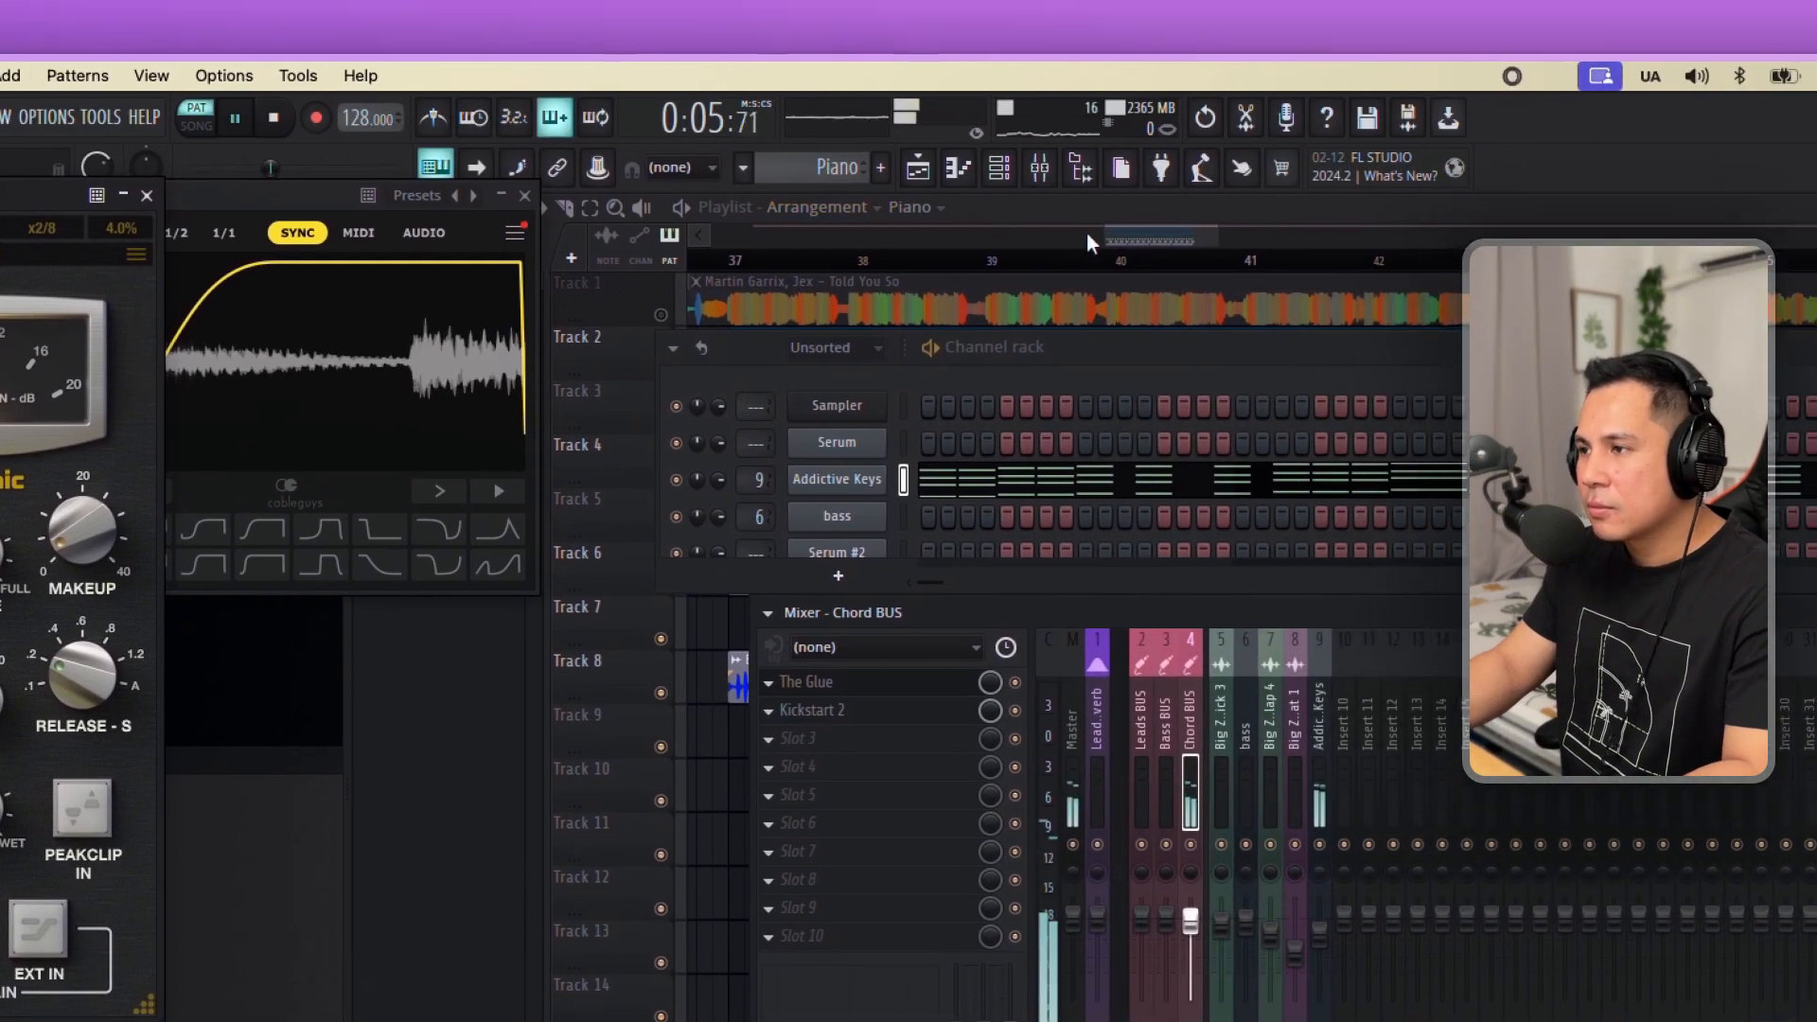
Open the Piano pattern in the piano roll, shorten all its chord notes and audition them.
left_click(1412, 58)
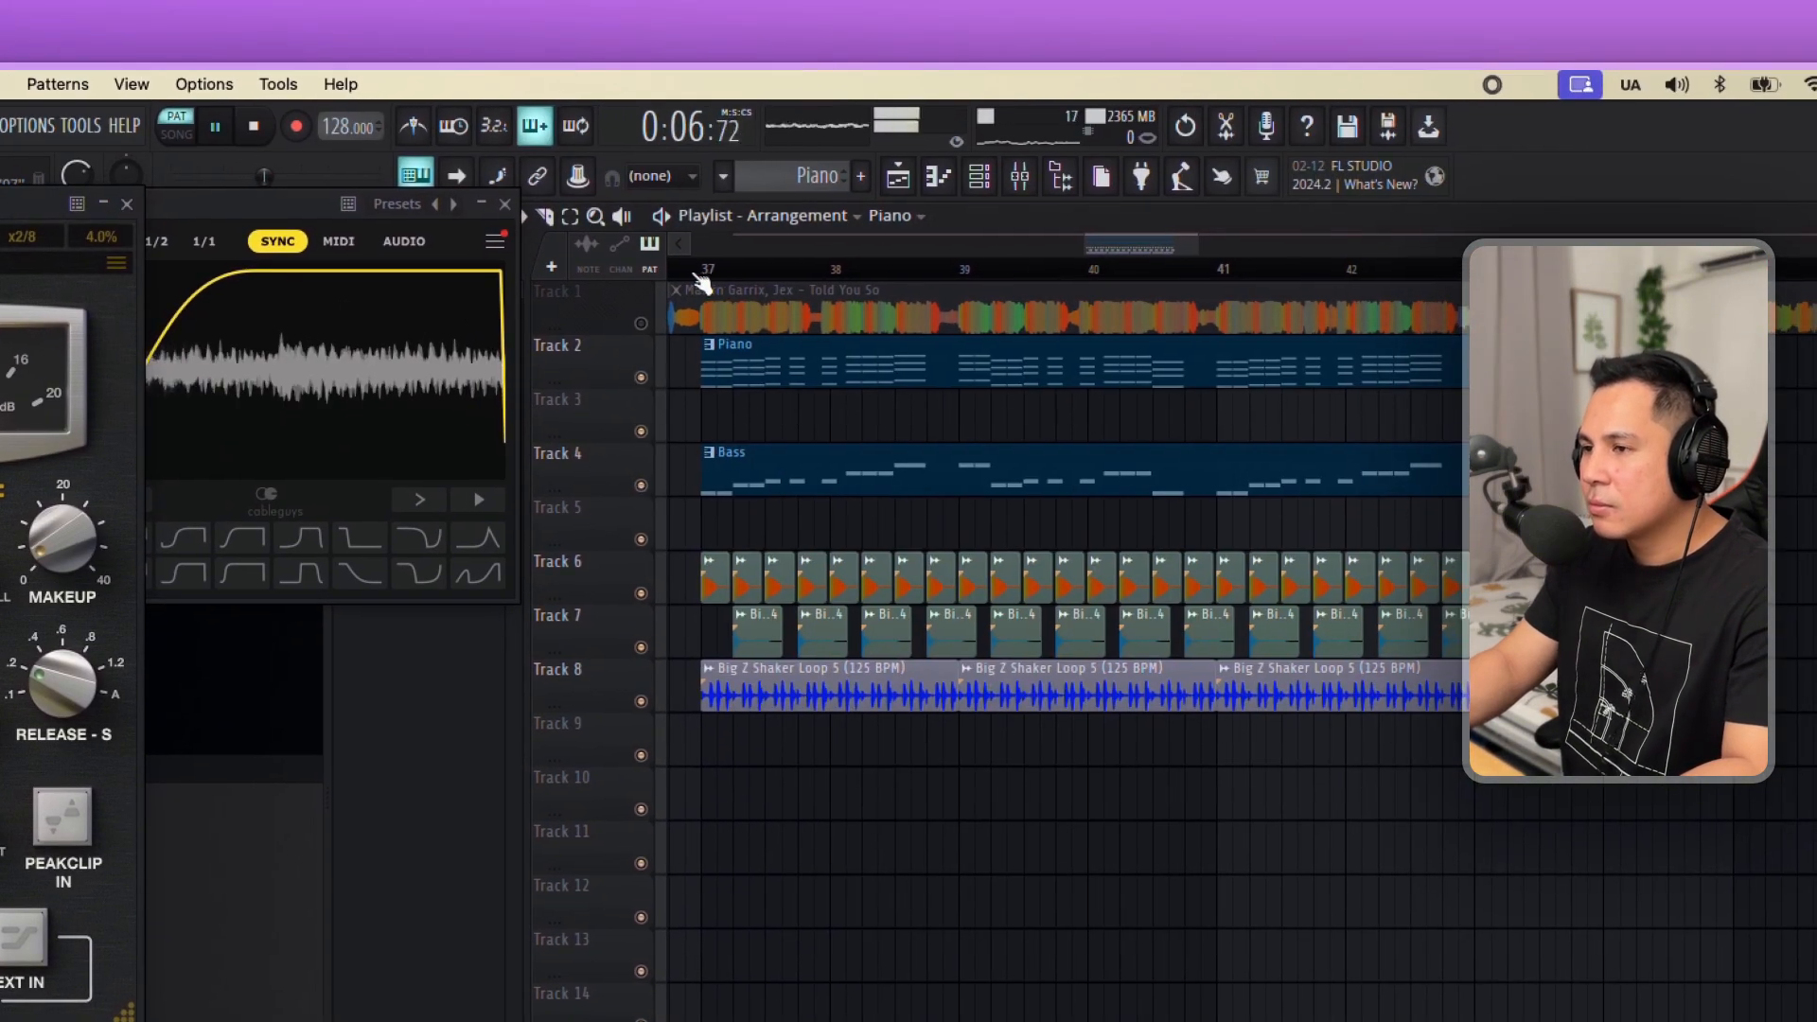
key("space")
double_click(838, 371)
scroll(838, 375, "left", 3)
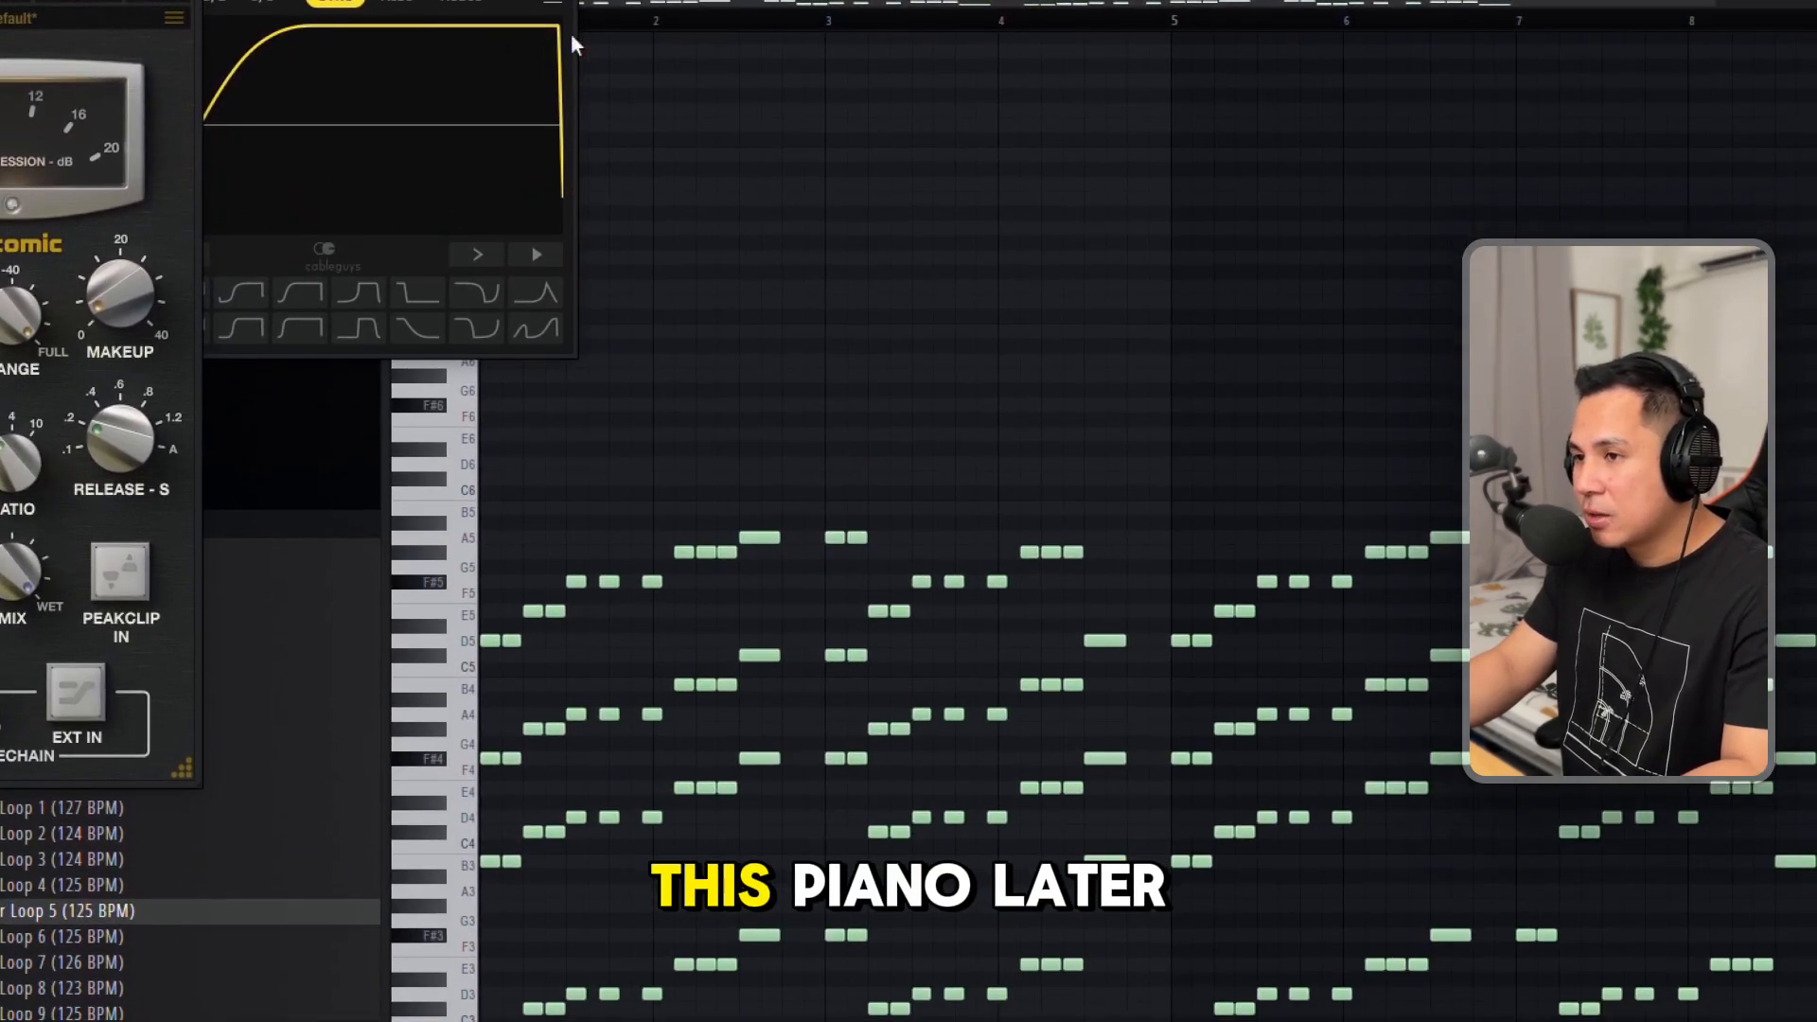
left_click(544, 203)
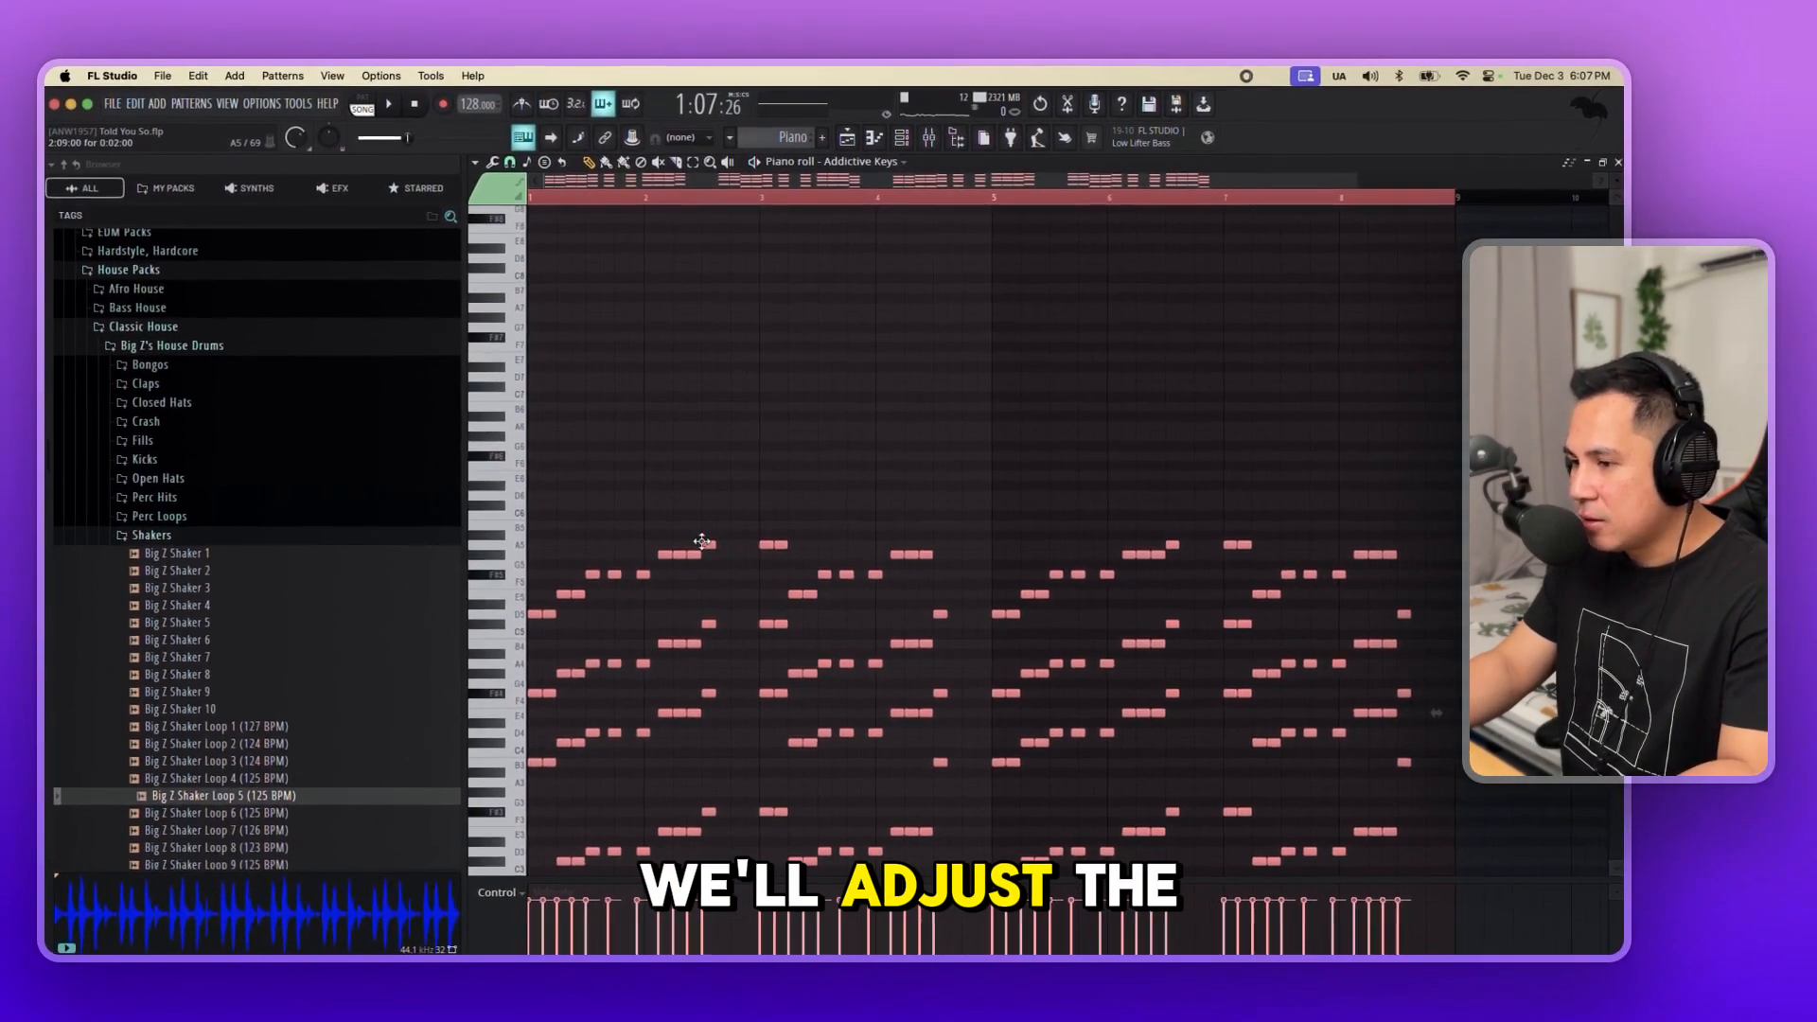
scroll(717, 520, "up", 3)
key("l")
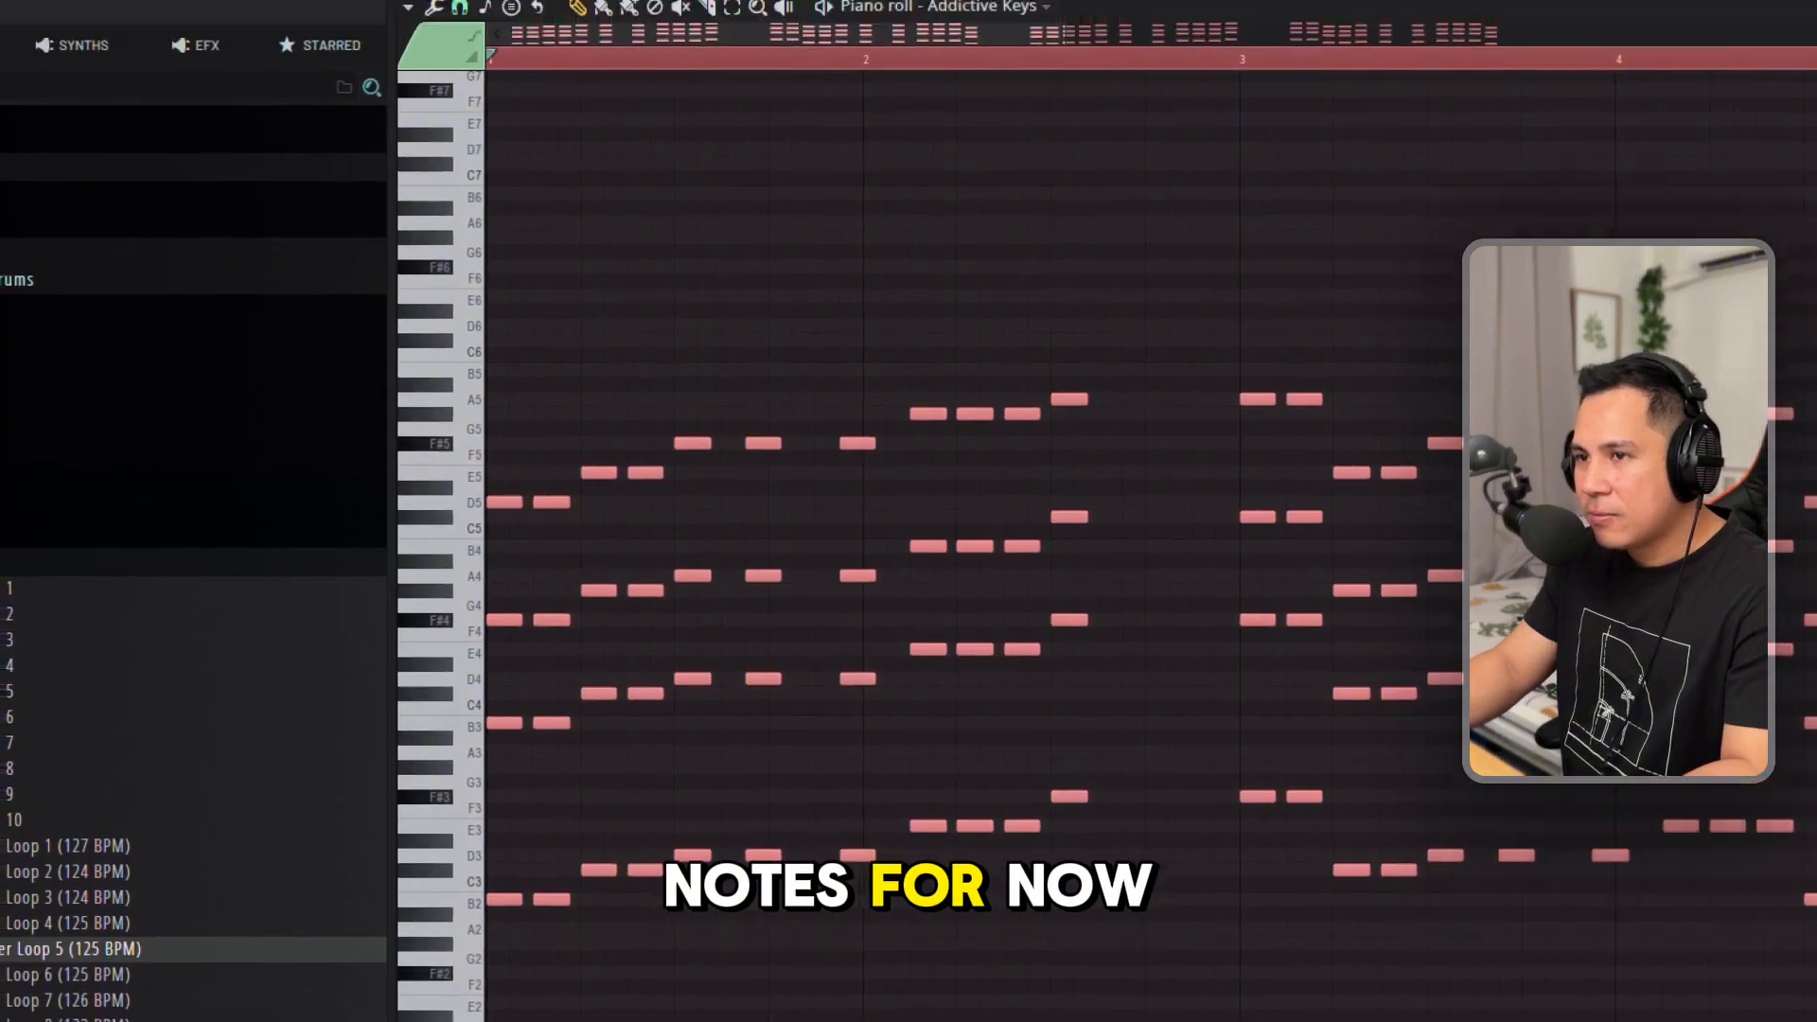
key("space")
key("space")
left_click_drag(626, 543, 615, 544)
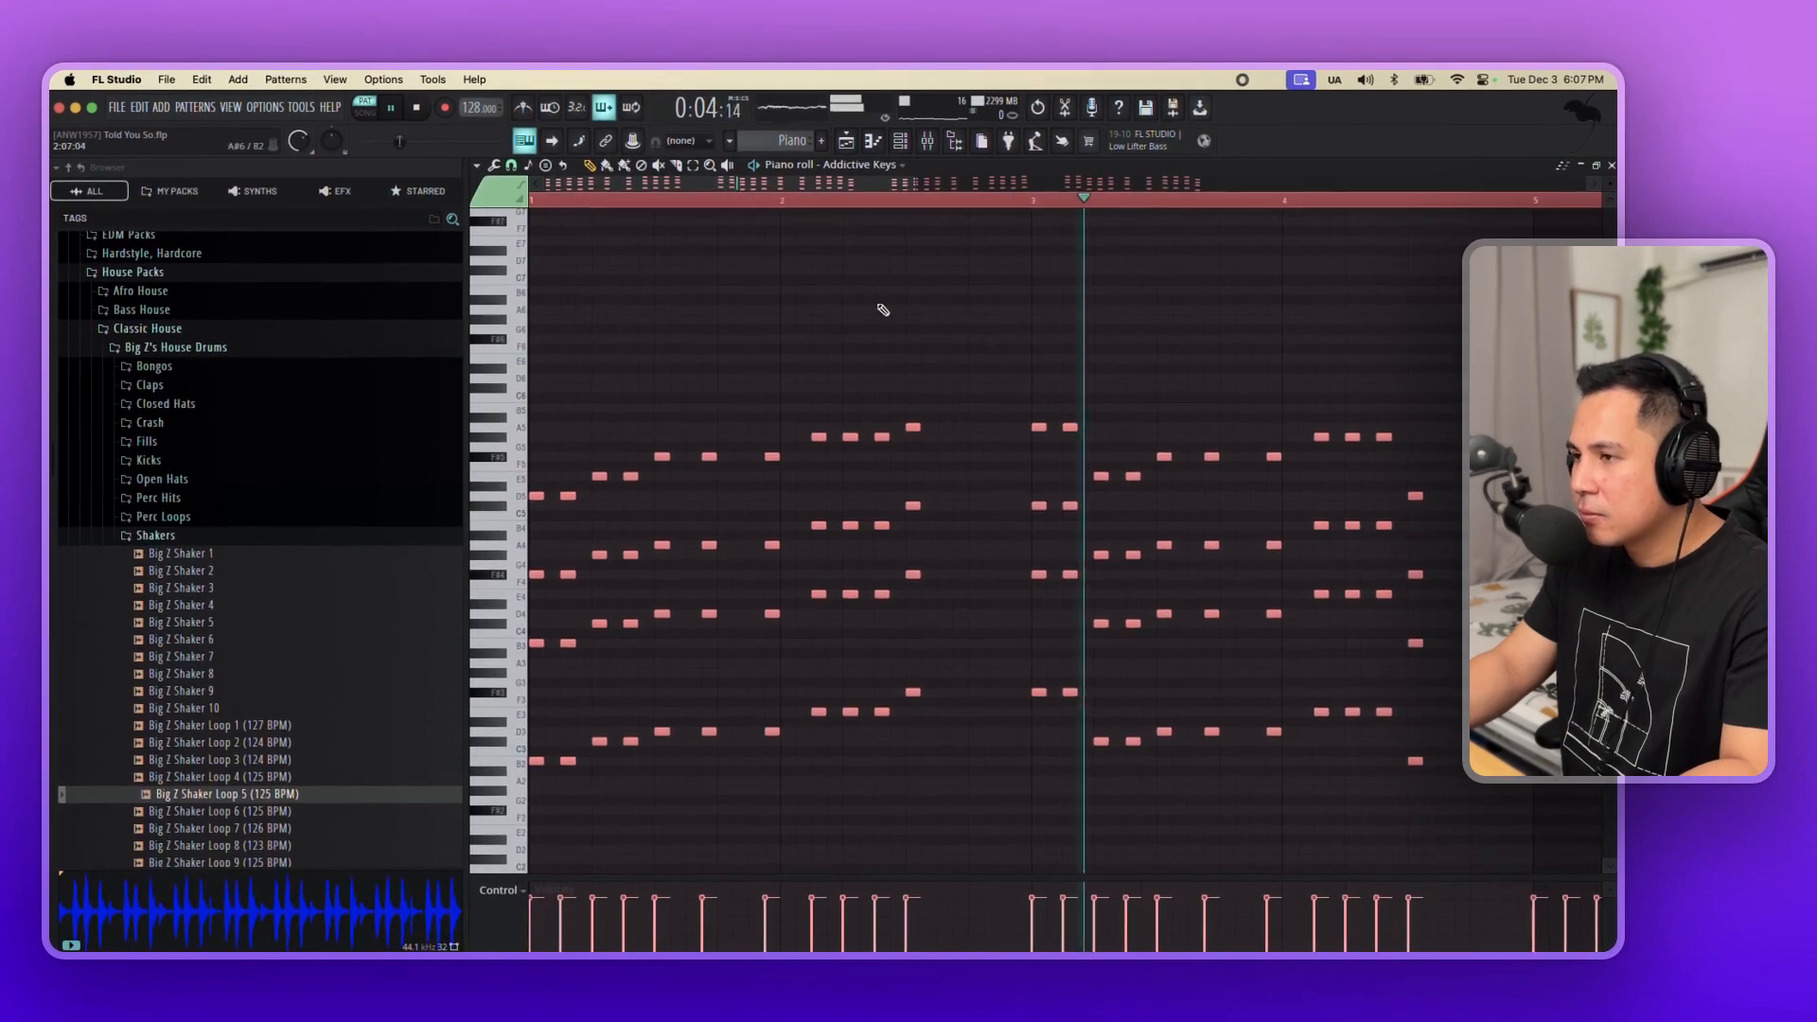
Inspect the Addictive Keys piano sound and play the arrangement in the playlist.
key("F6")
left_click(783, 364)
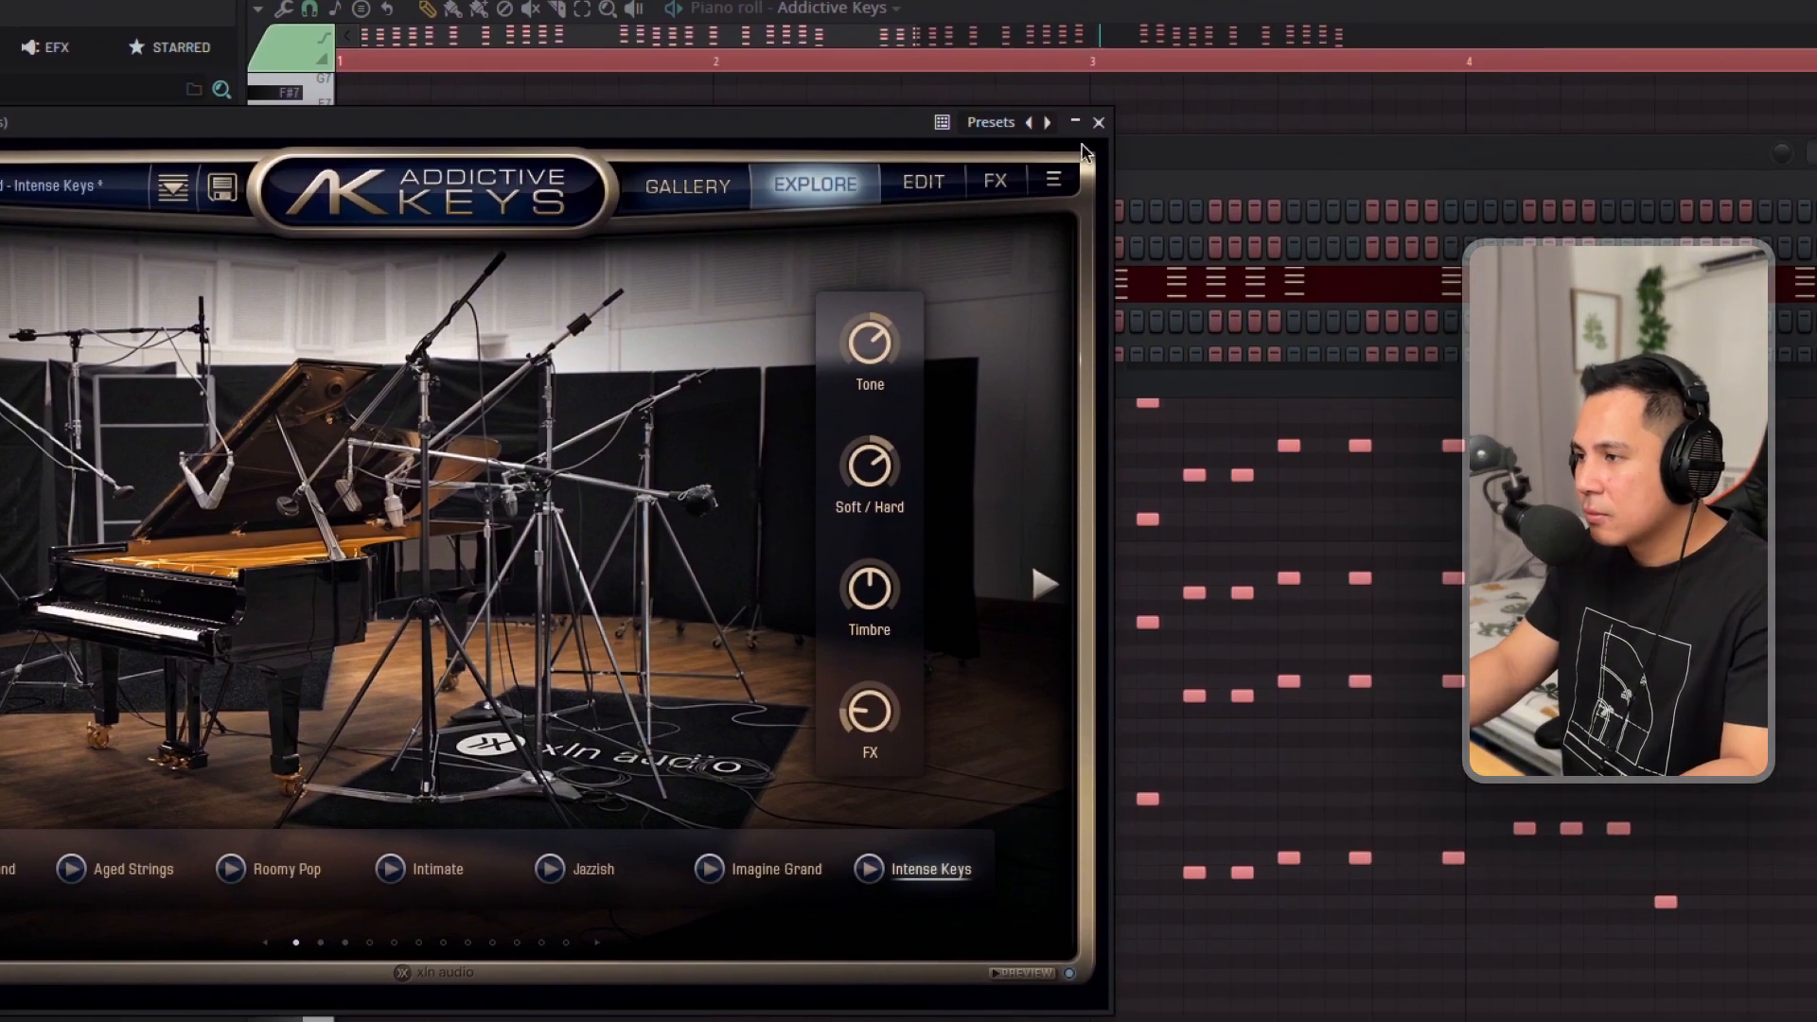
left_click(1208, 187)
left_click(845, 1)
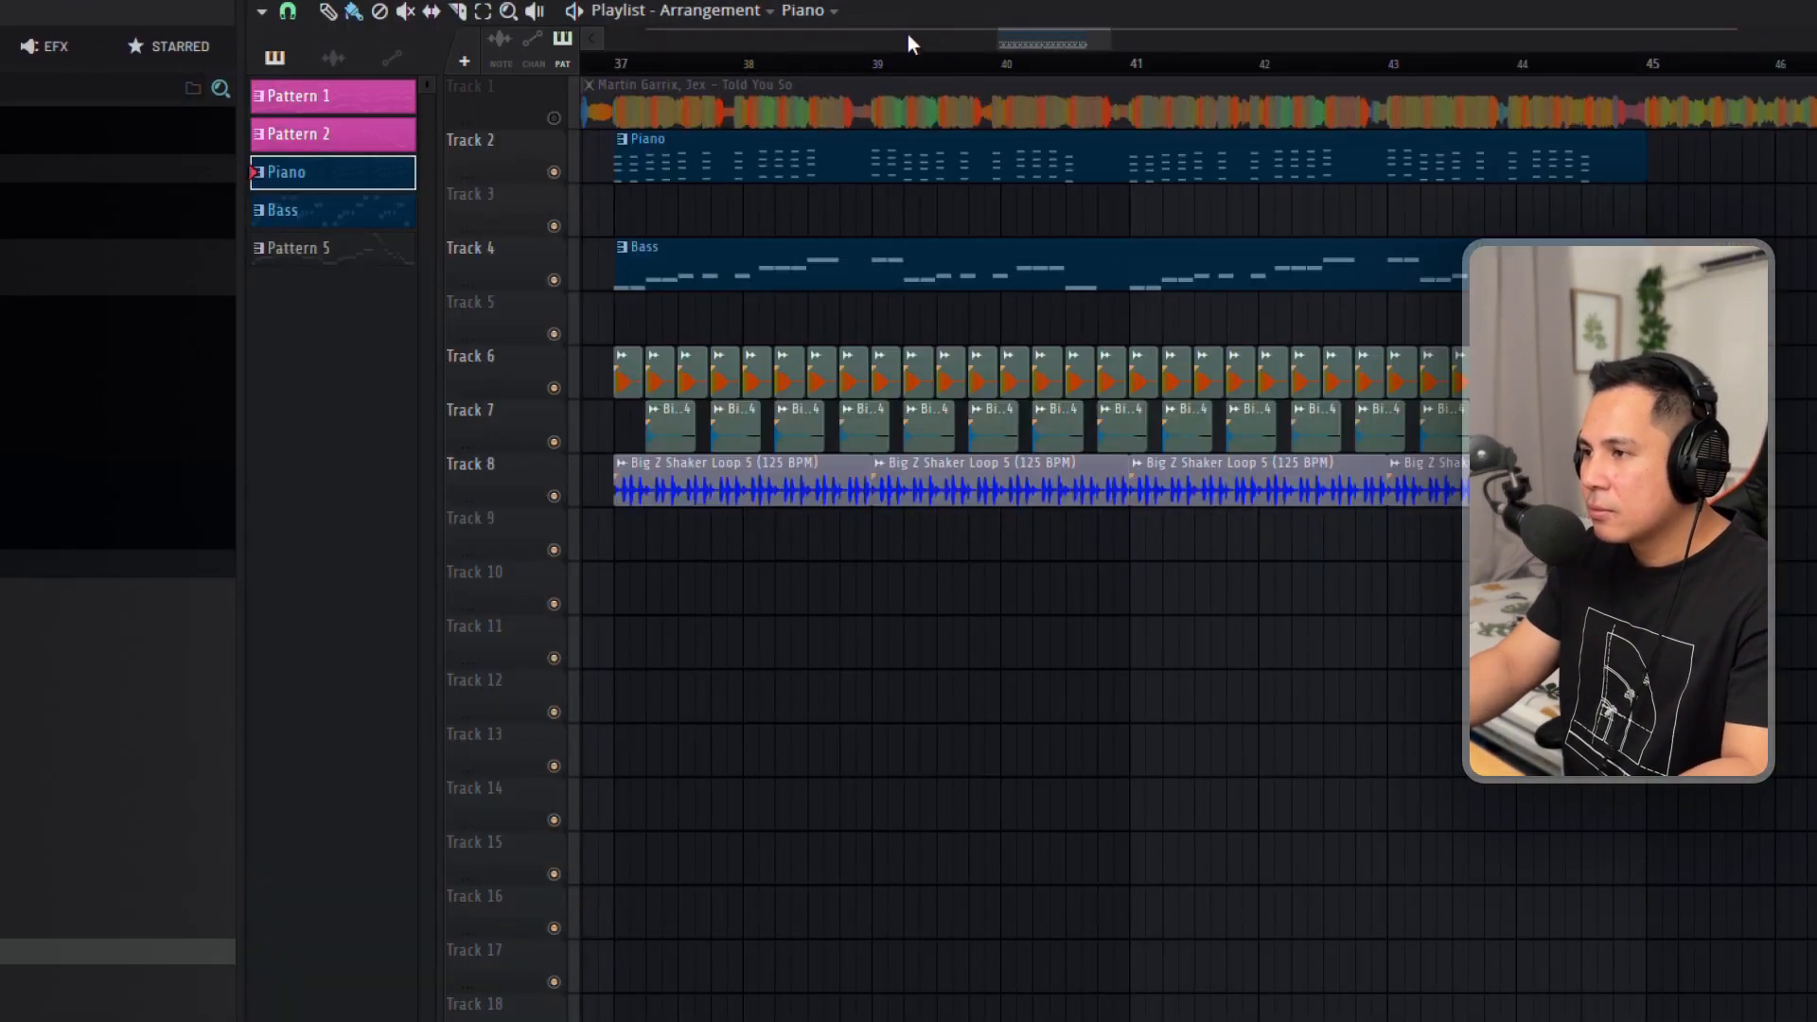
key("space")
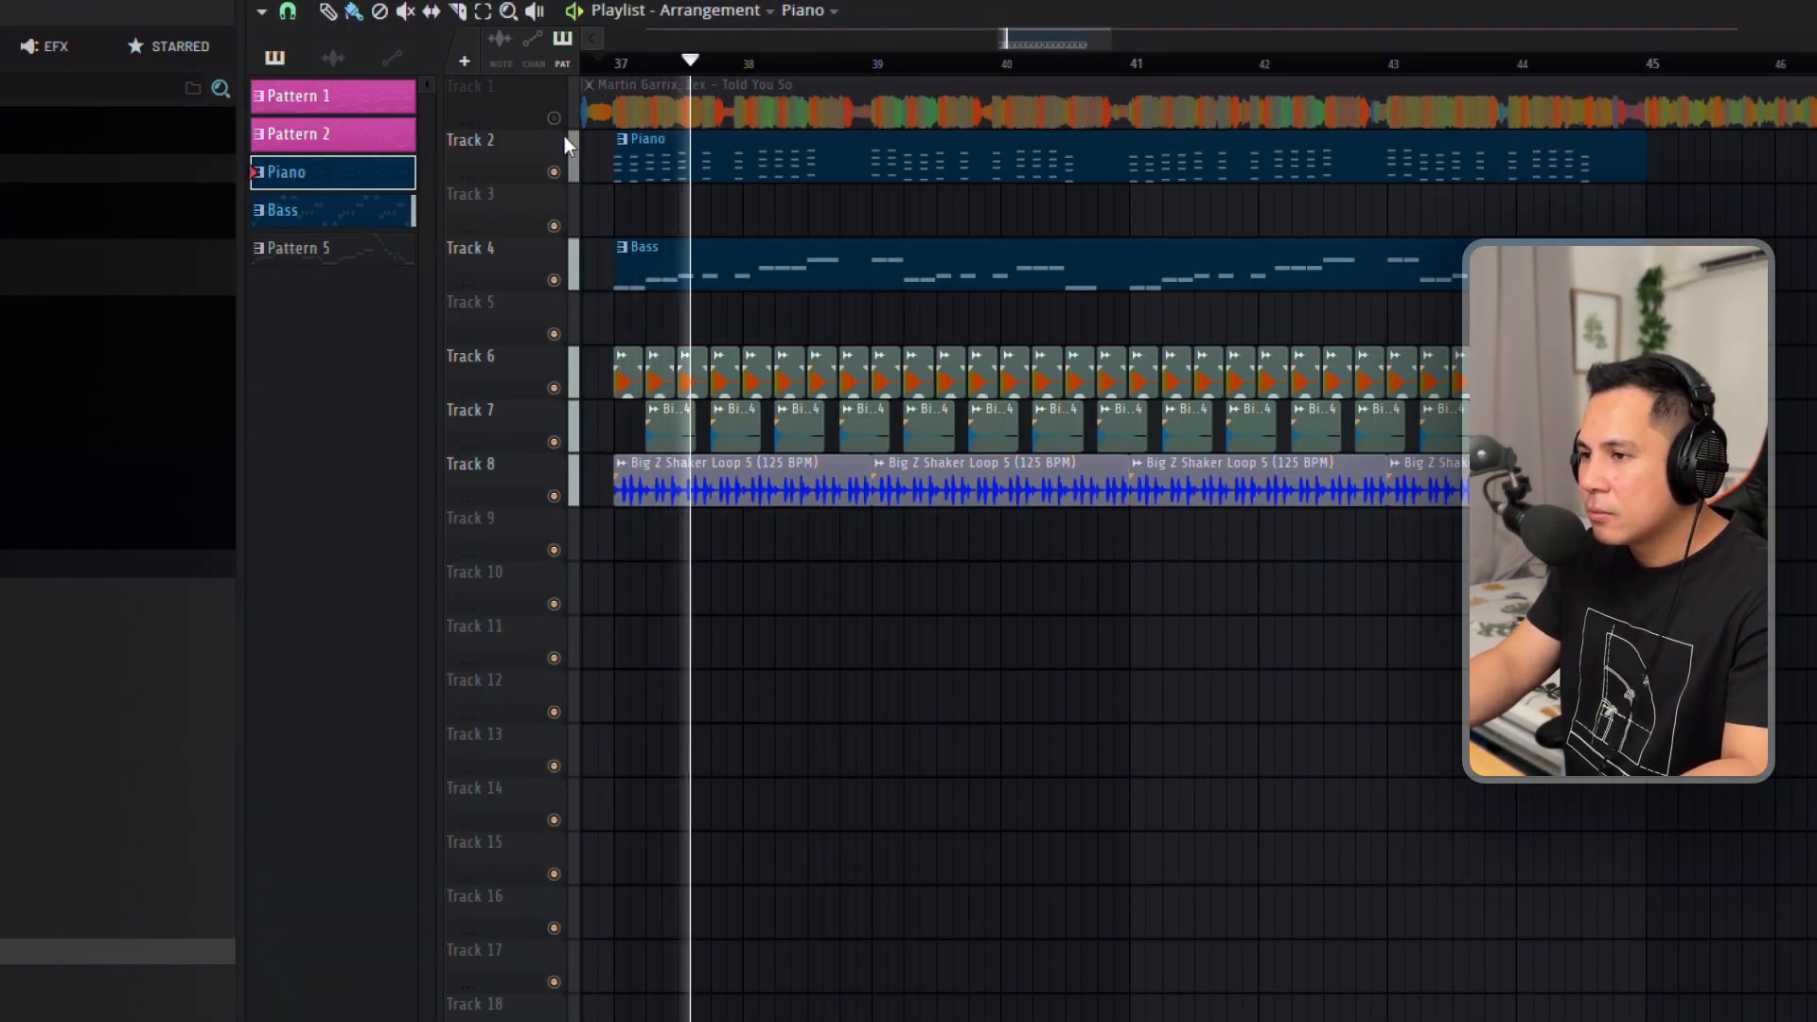
Lengthen all notes of the Bass pattern slightly, stop playback and show the channel rack.
double_click(734, 261)
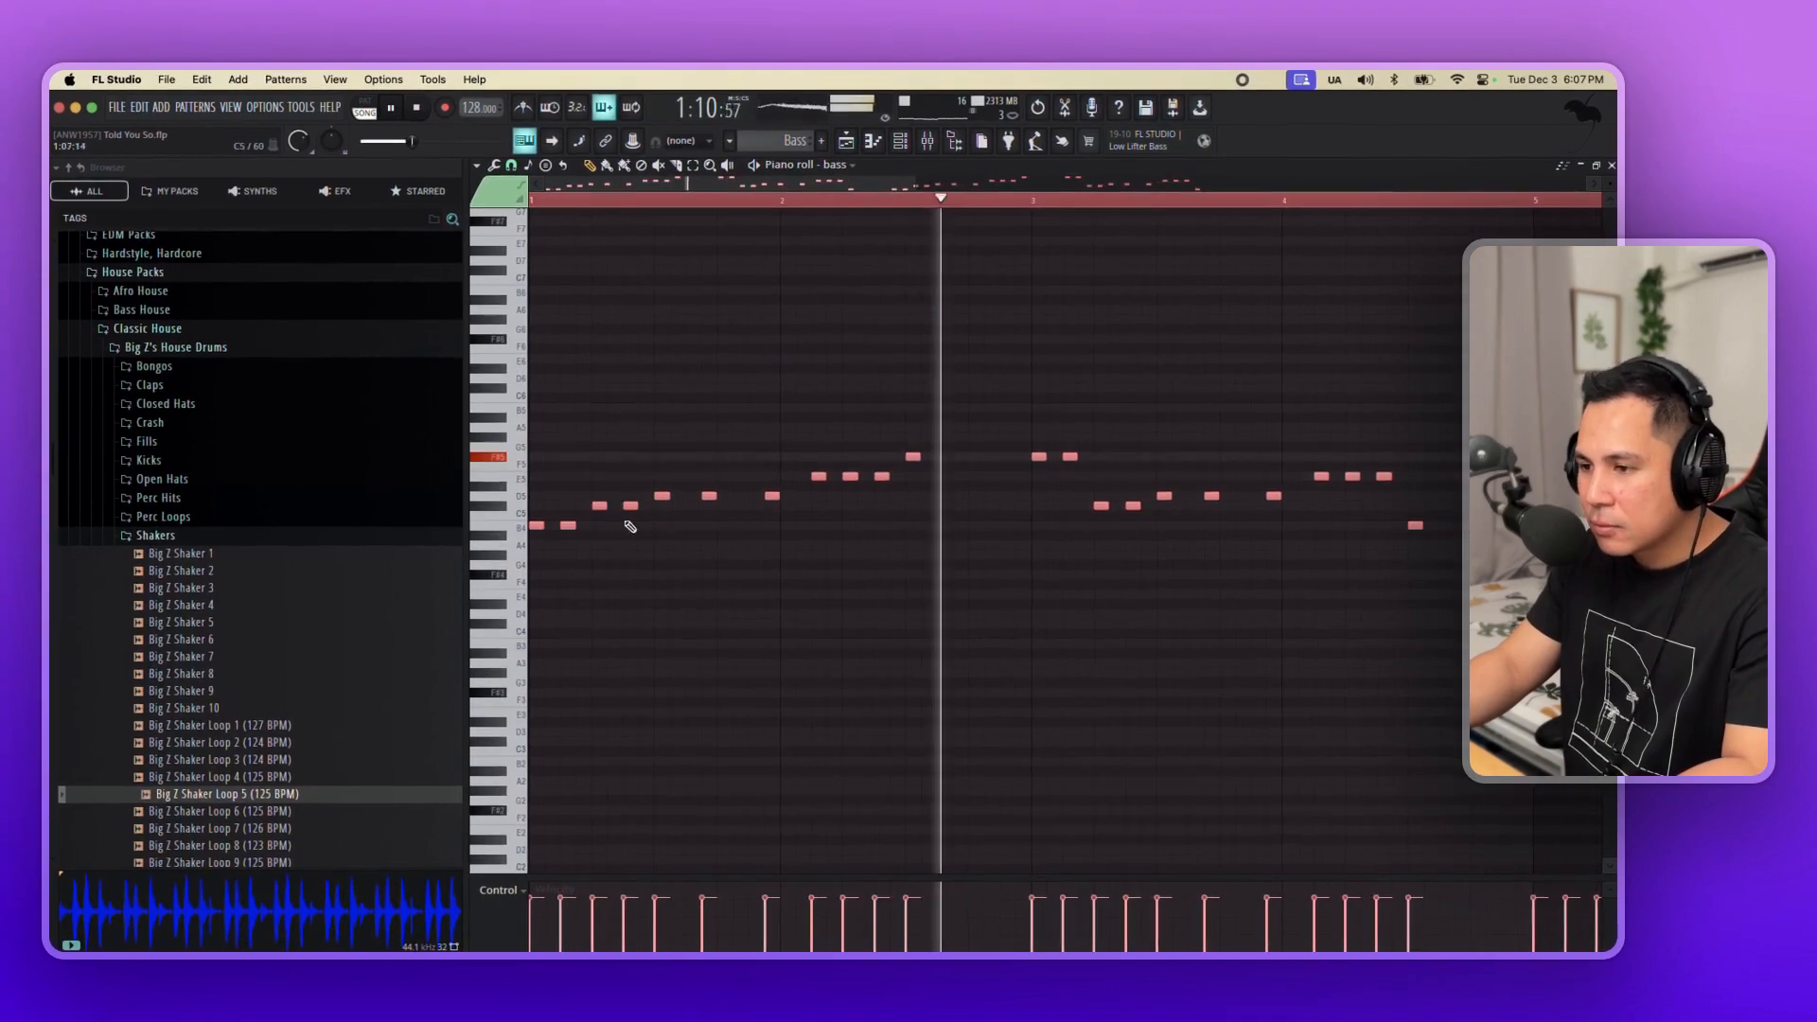
left_click_drag(543, 527, 553, 526)
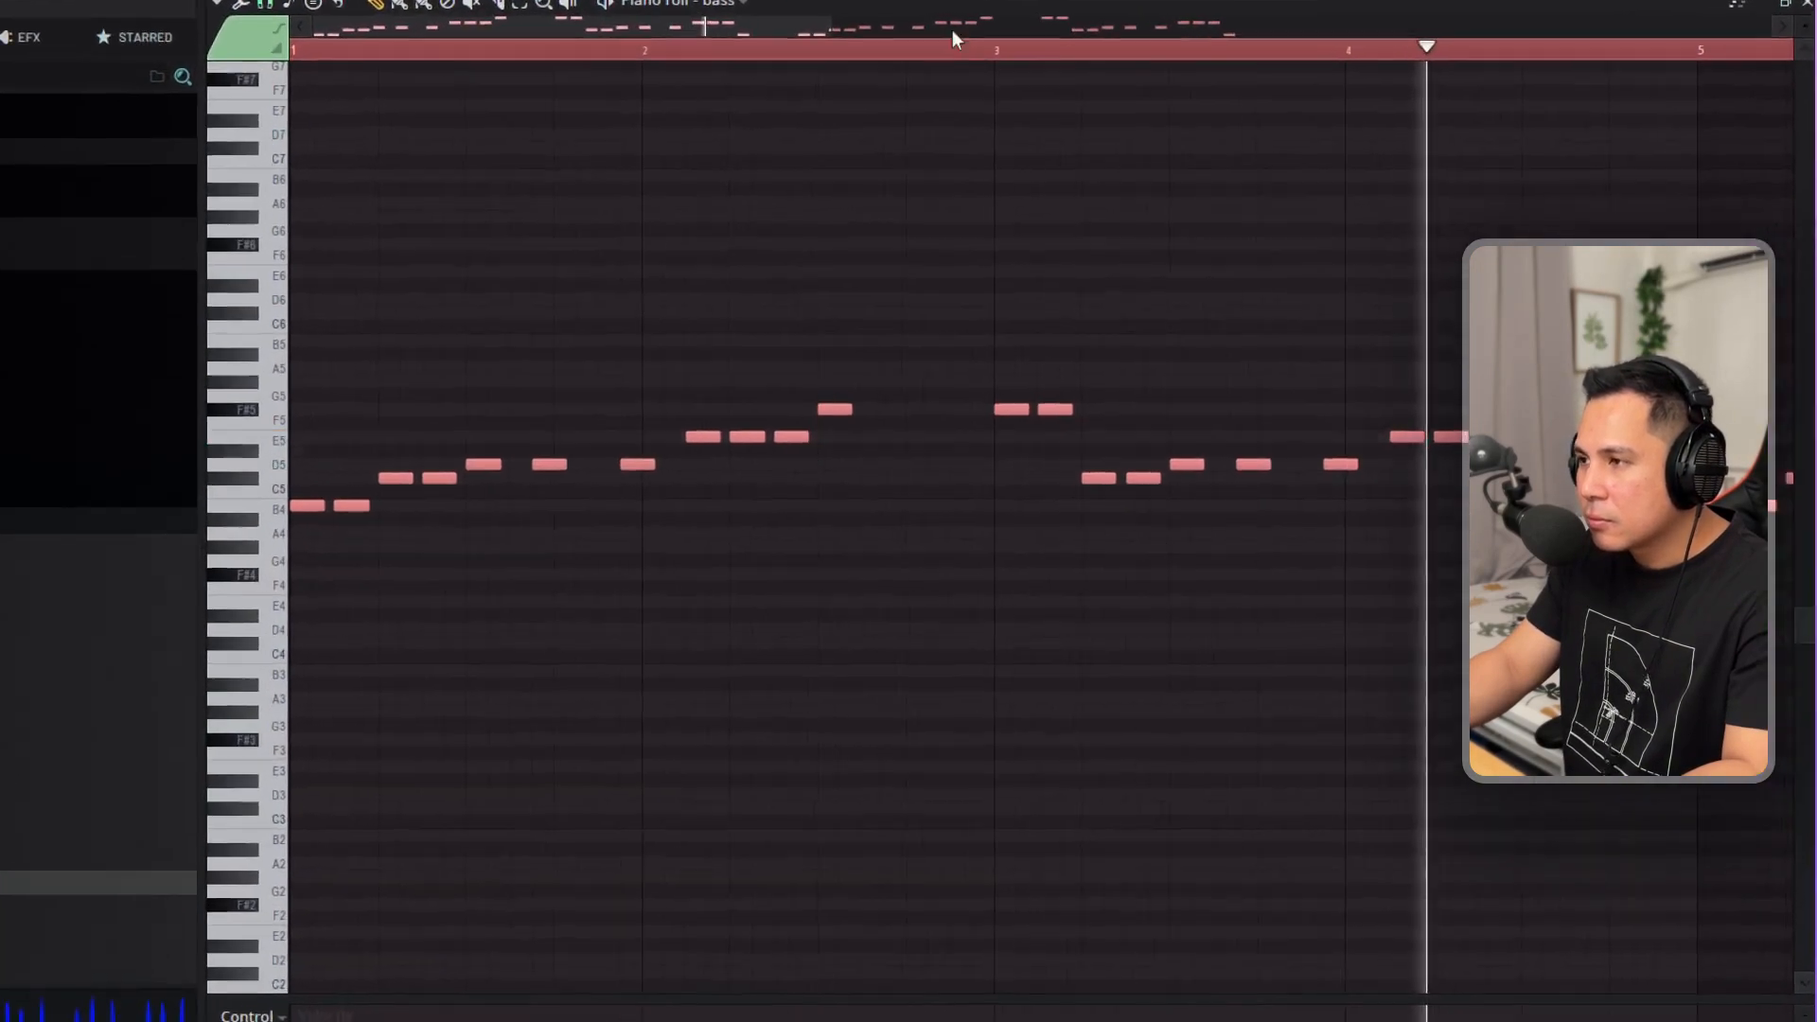
left_click(900, 141)
key("space")
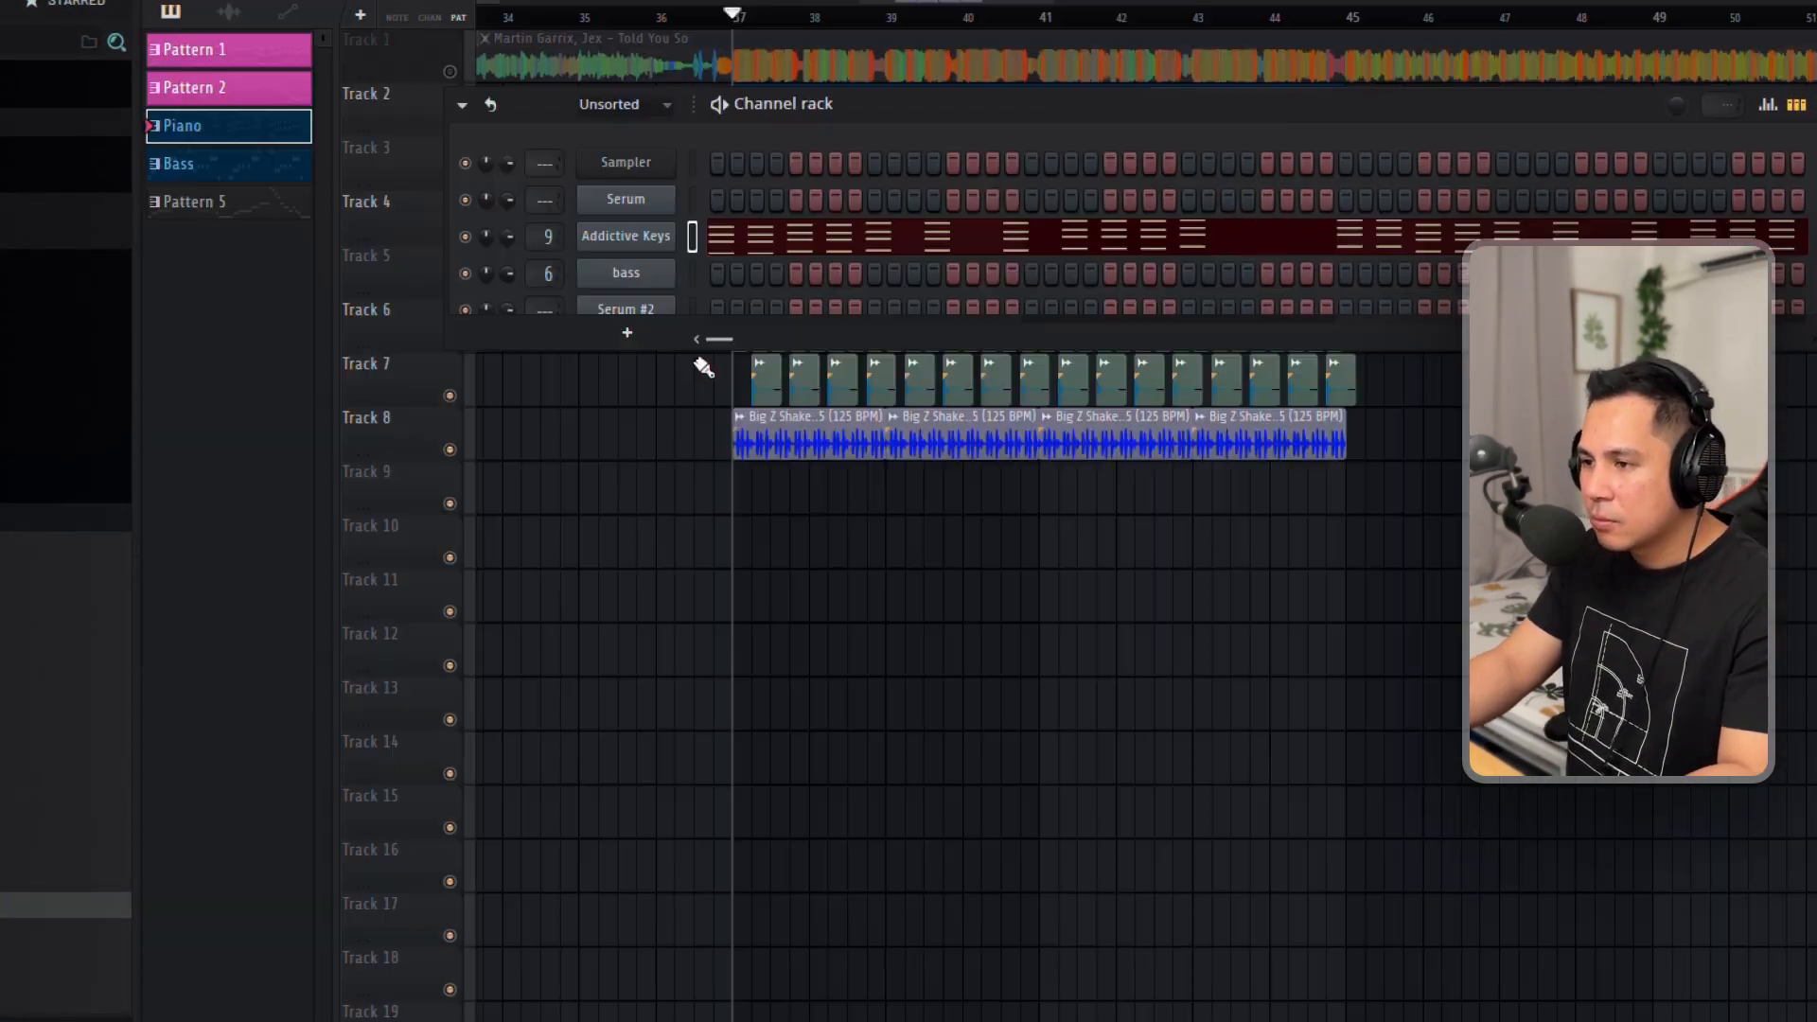
Add a Nexus channel to layer the piano chords, using the Dance Pop 2 preset from the Piano category.
left_click(628, 333)
mouse_move(715, 492)
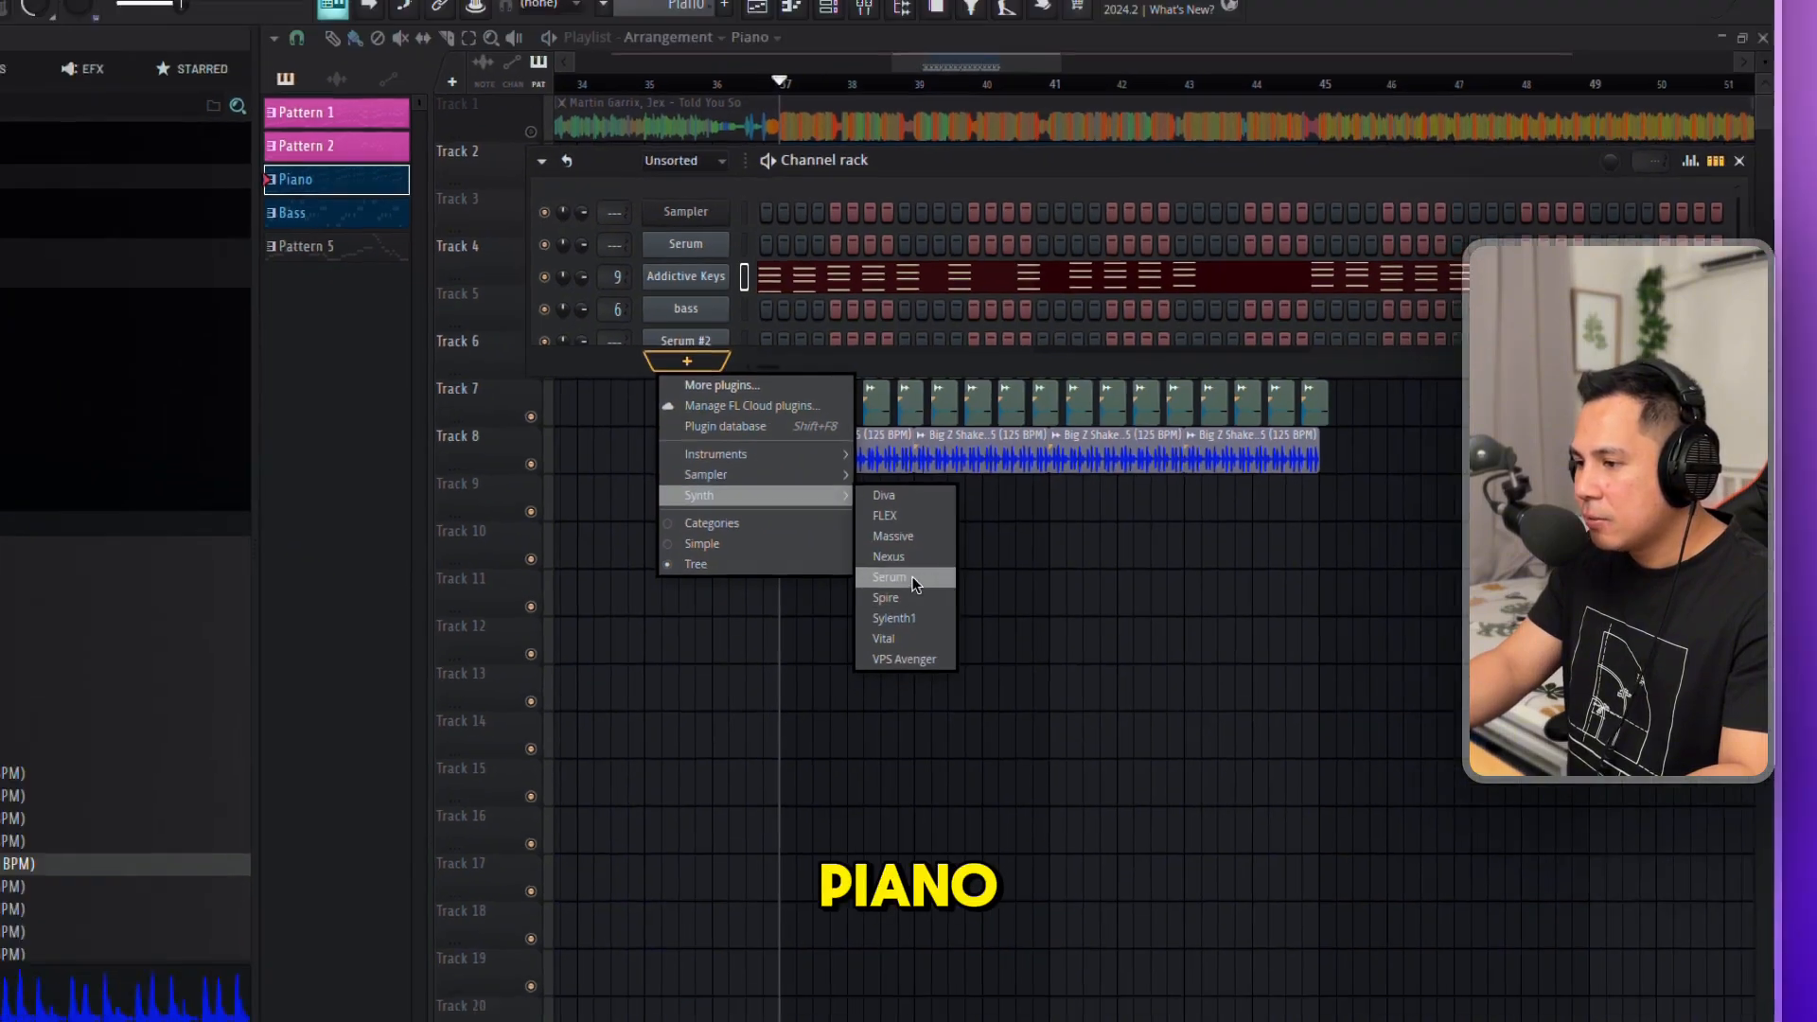
left_click(857, 650)
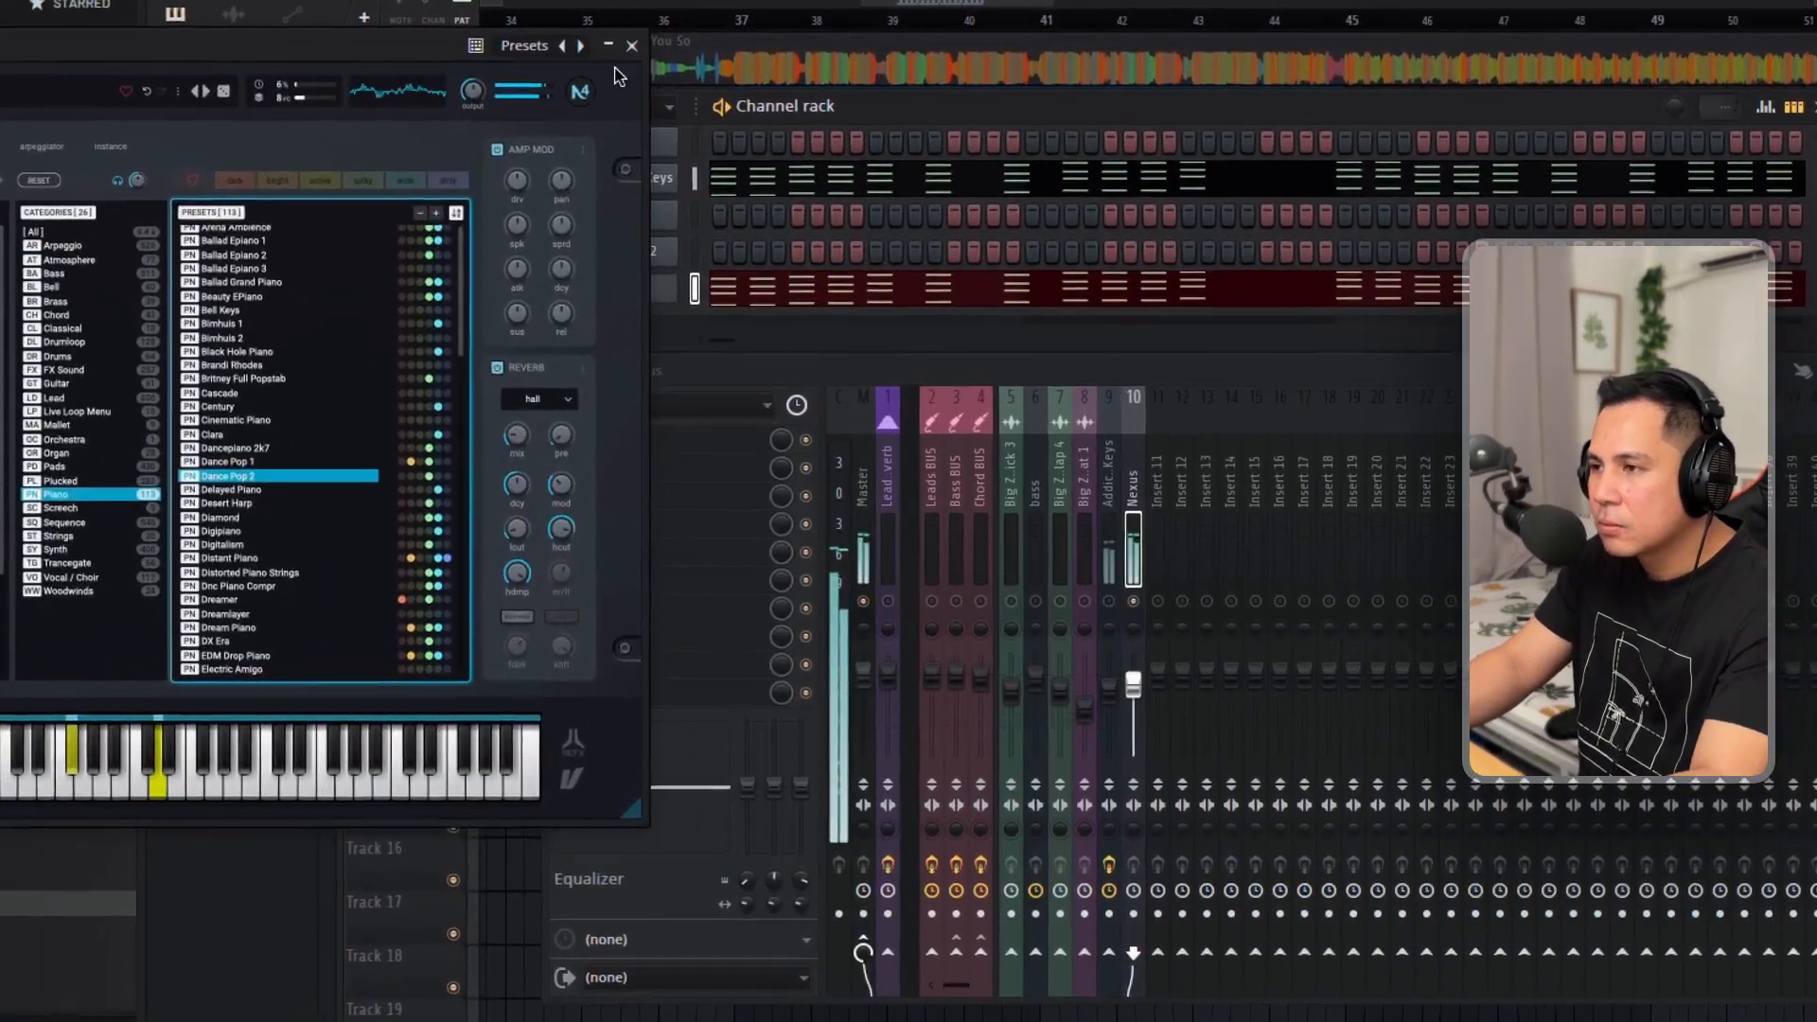
left_click(661, 76)
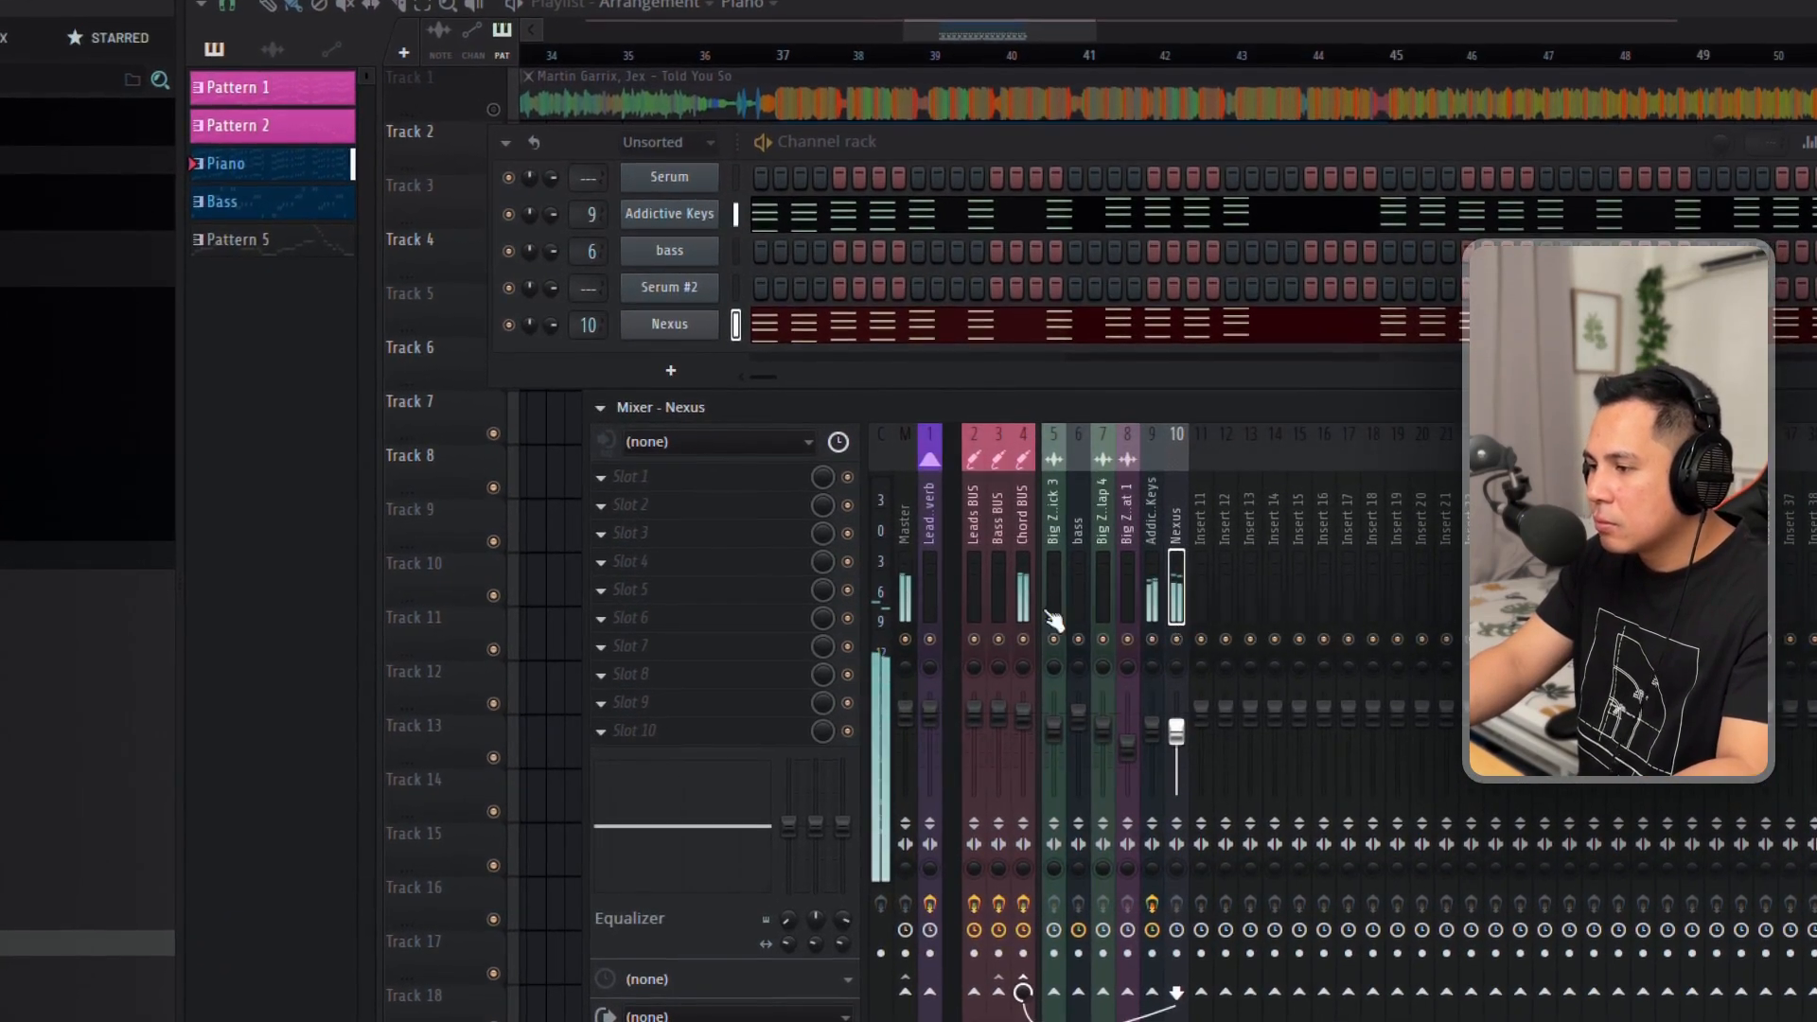
Insert FabFilter Pro-Q 3 on the Nexus mixer track and low-cut it at about 104 Hz with a 12 dB/oct slope.
left_click(733, 478)
left_click(1109, 724)
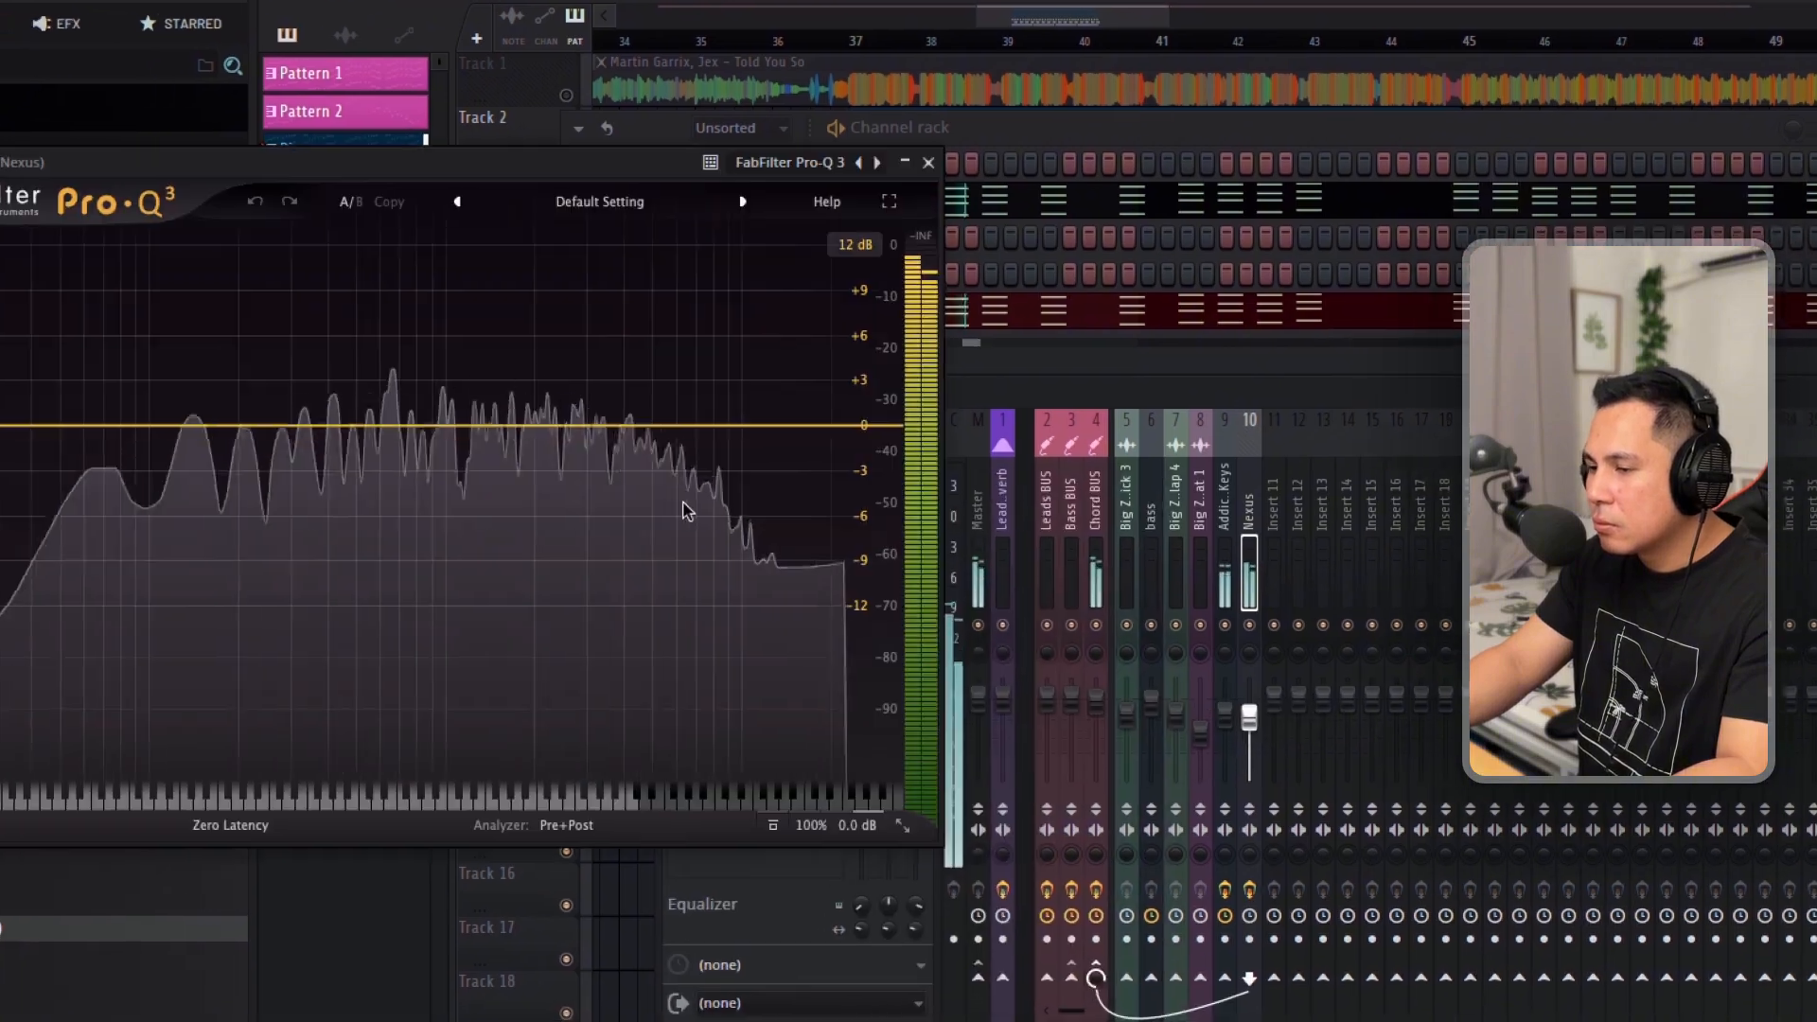
left_click_drag(66, 449, 337, 450)
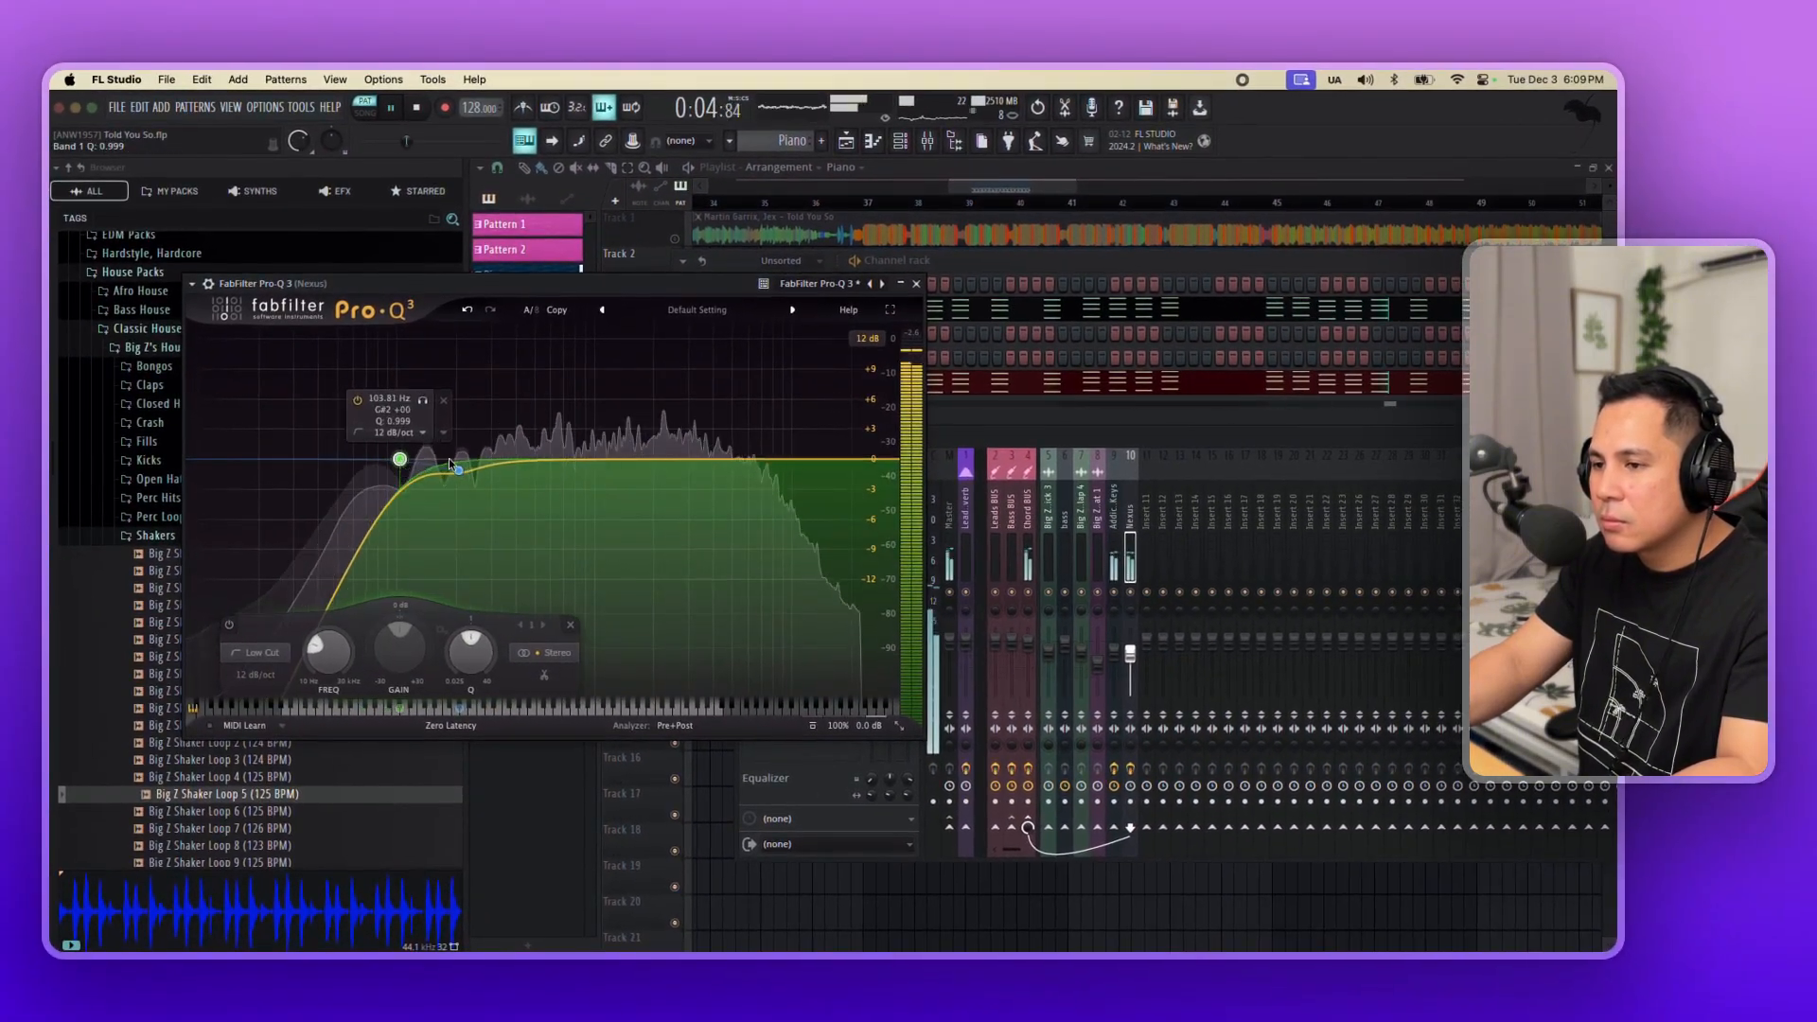
left_click(916, 284)
Lower the Nexus mixer track's volume slightly and review its piano preset.
left_click_drag(1130, 653, 1130, 660)
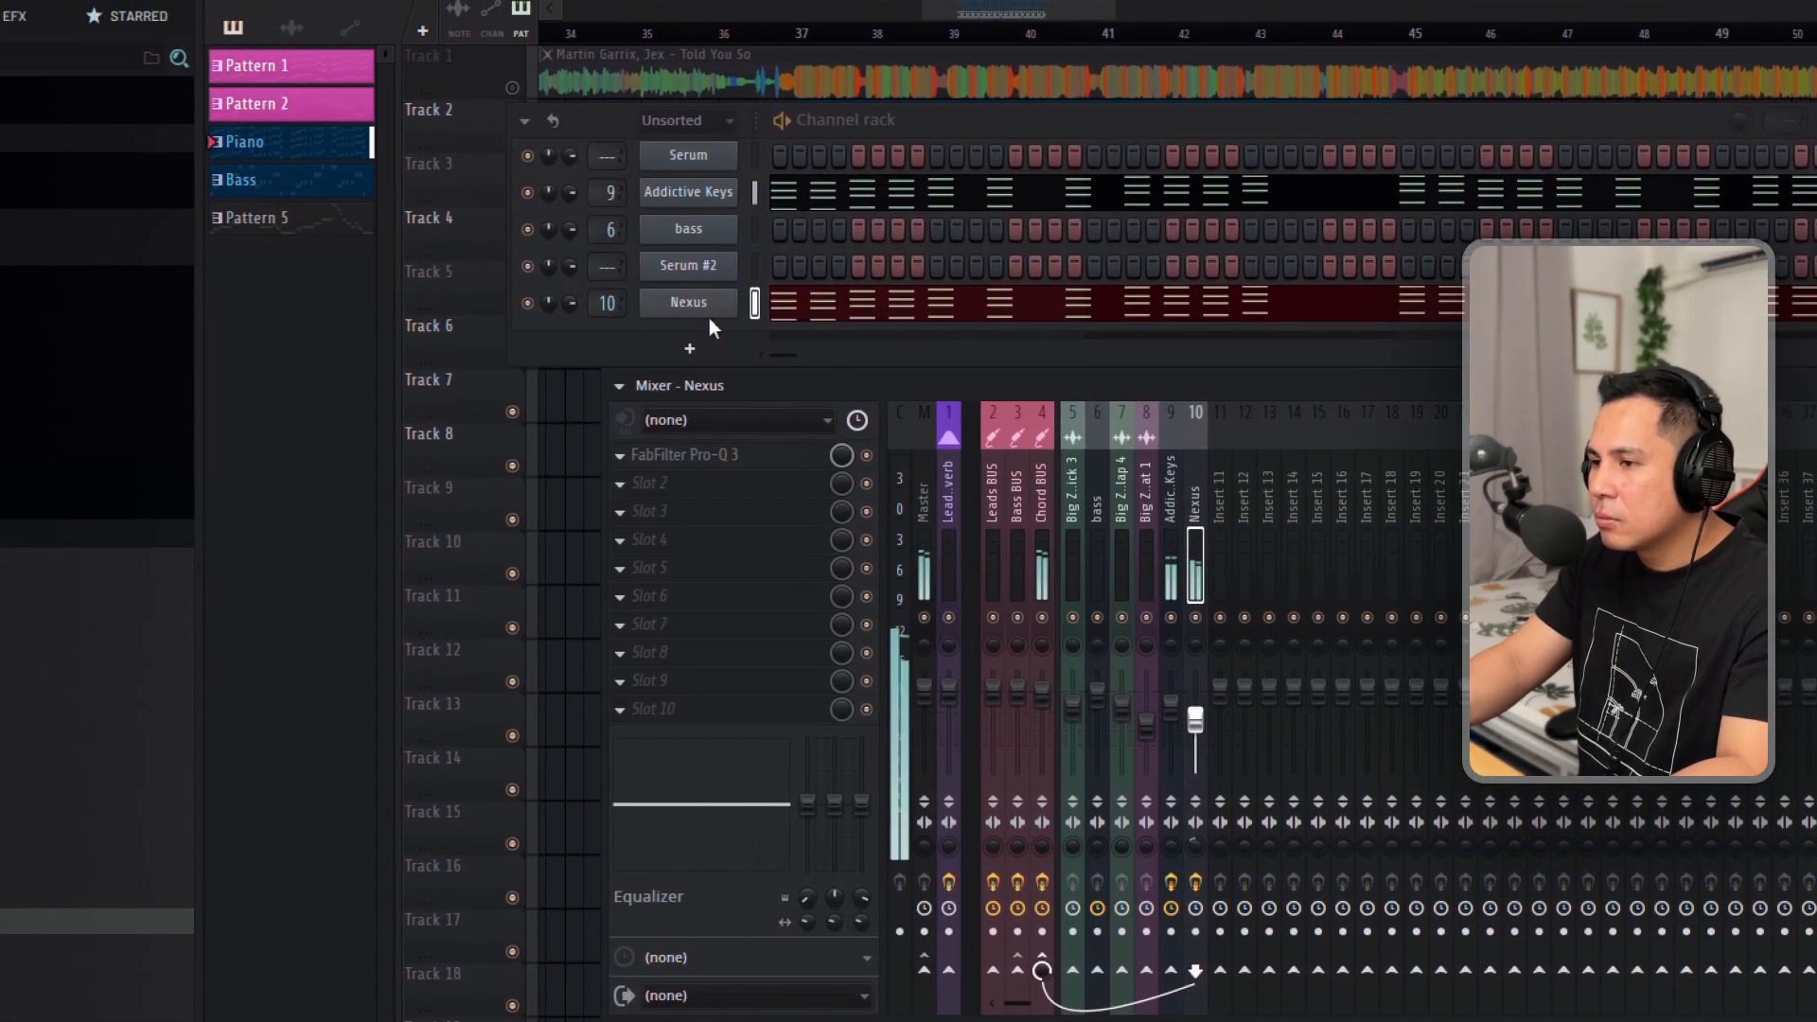
left_click(639, 275)
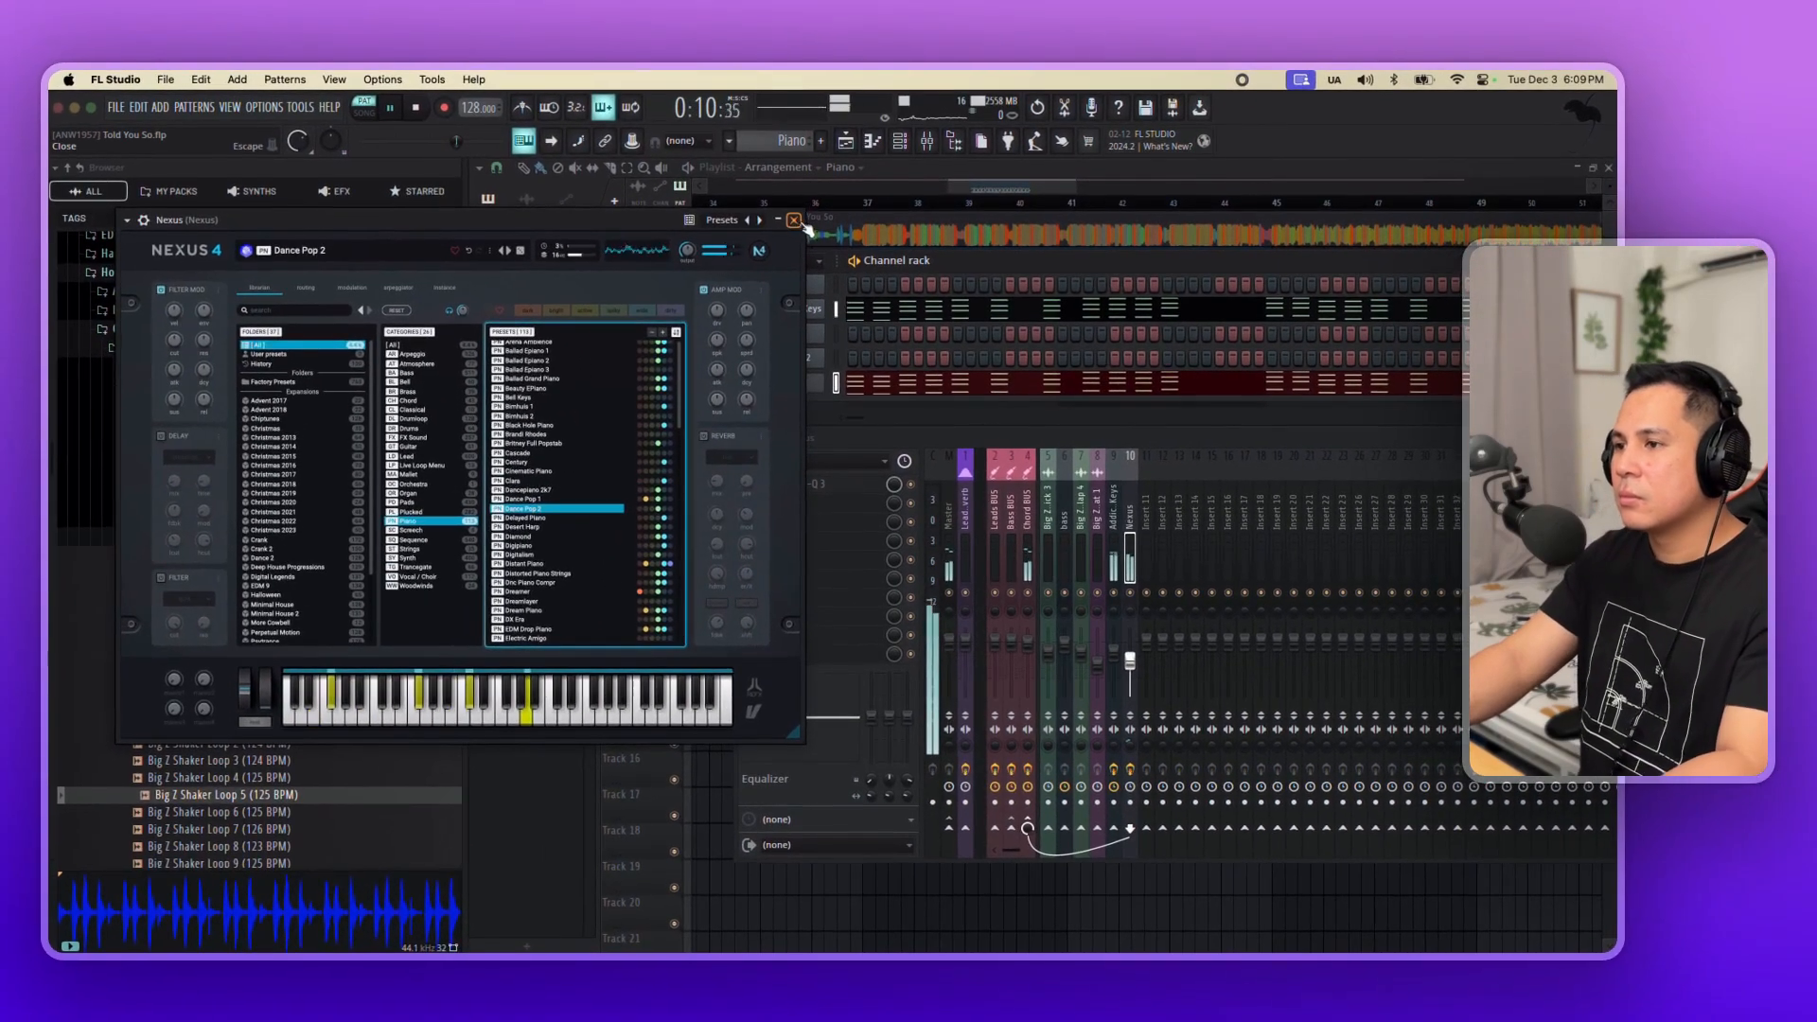
left_click(697, 63)
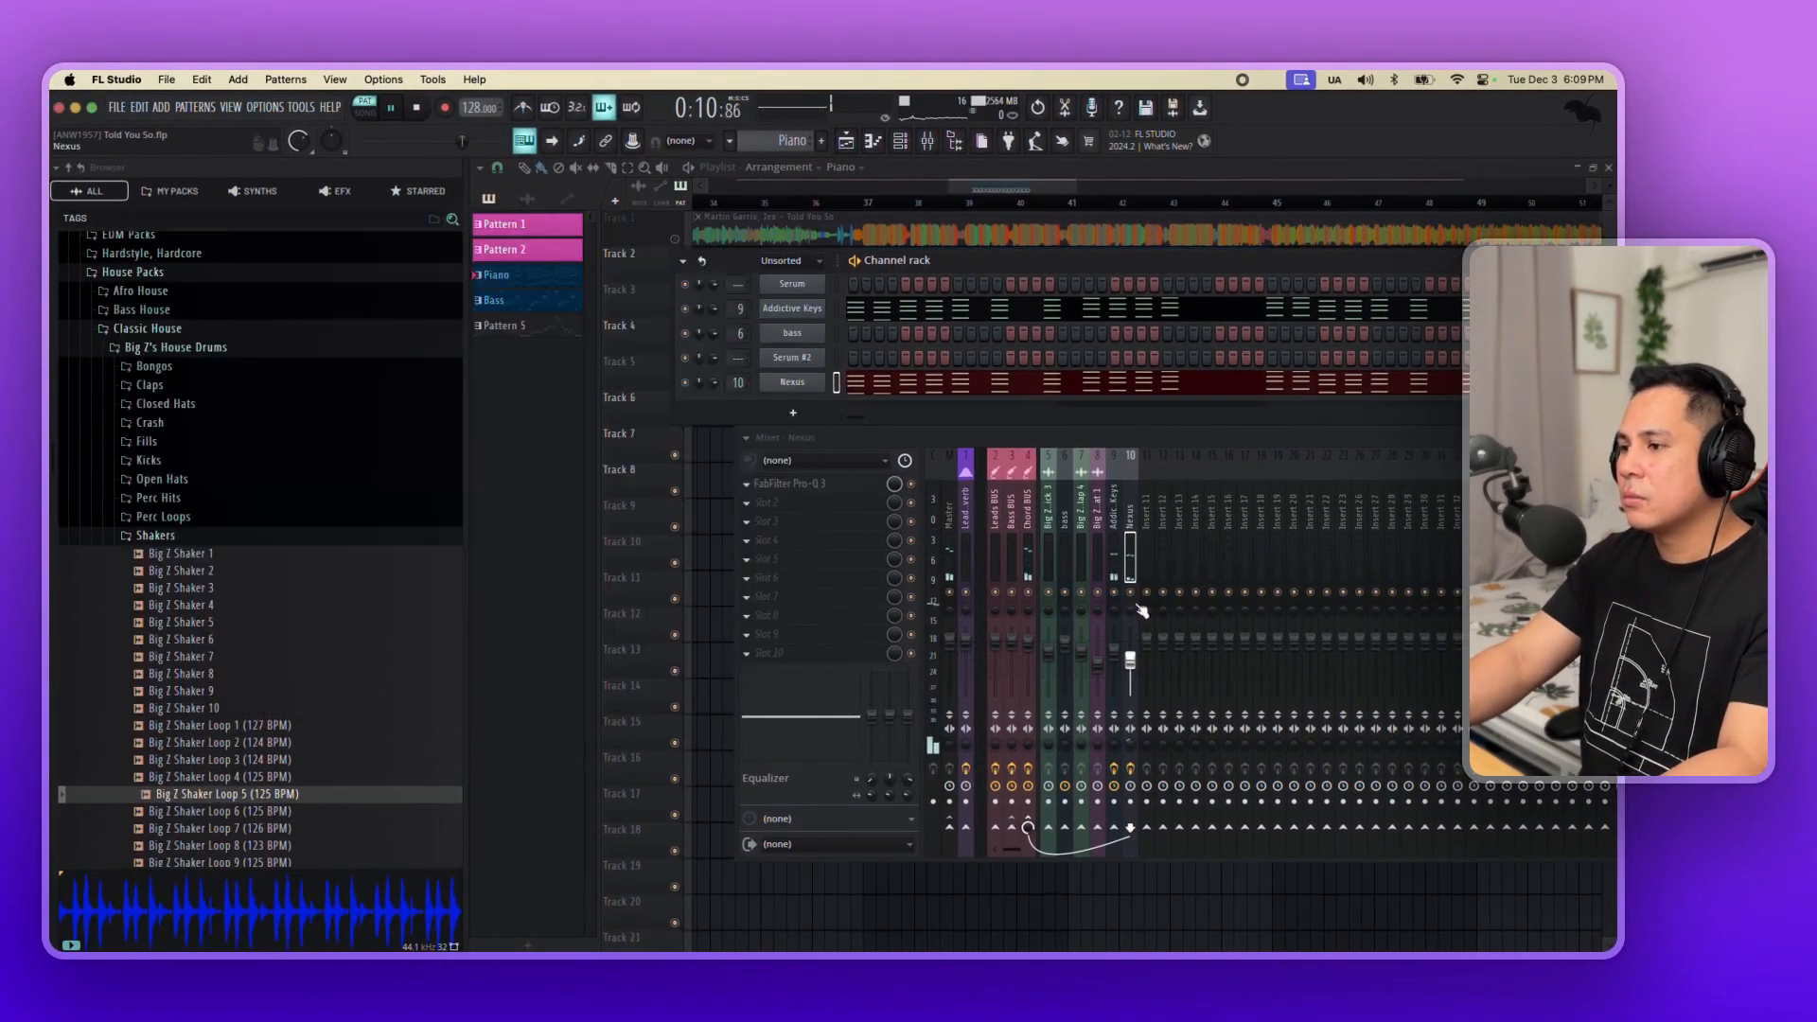
Play the arrangement in song mode from bar 37 and check the bass and clap levels in the mixer.
left_click(914, 214)
key("l")
left_click(866, 204)
scroll(918, 204, "down", 5)
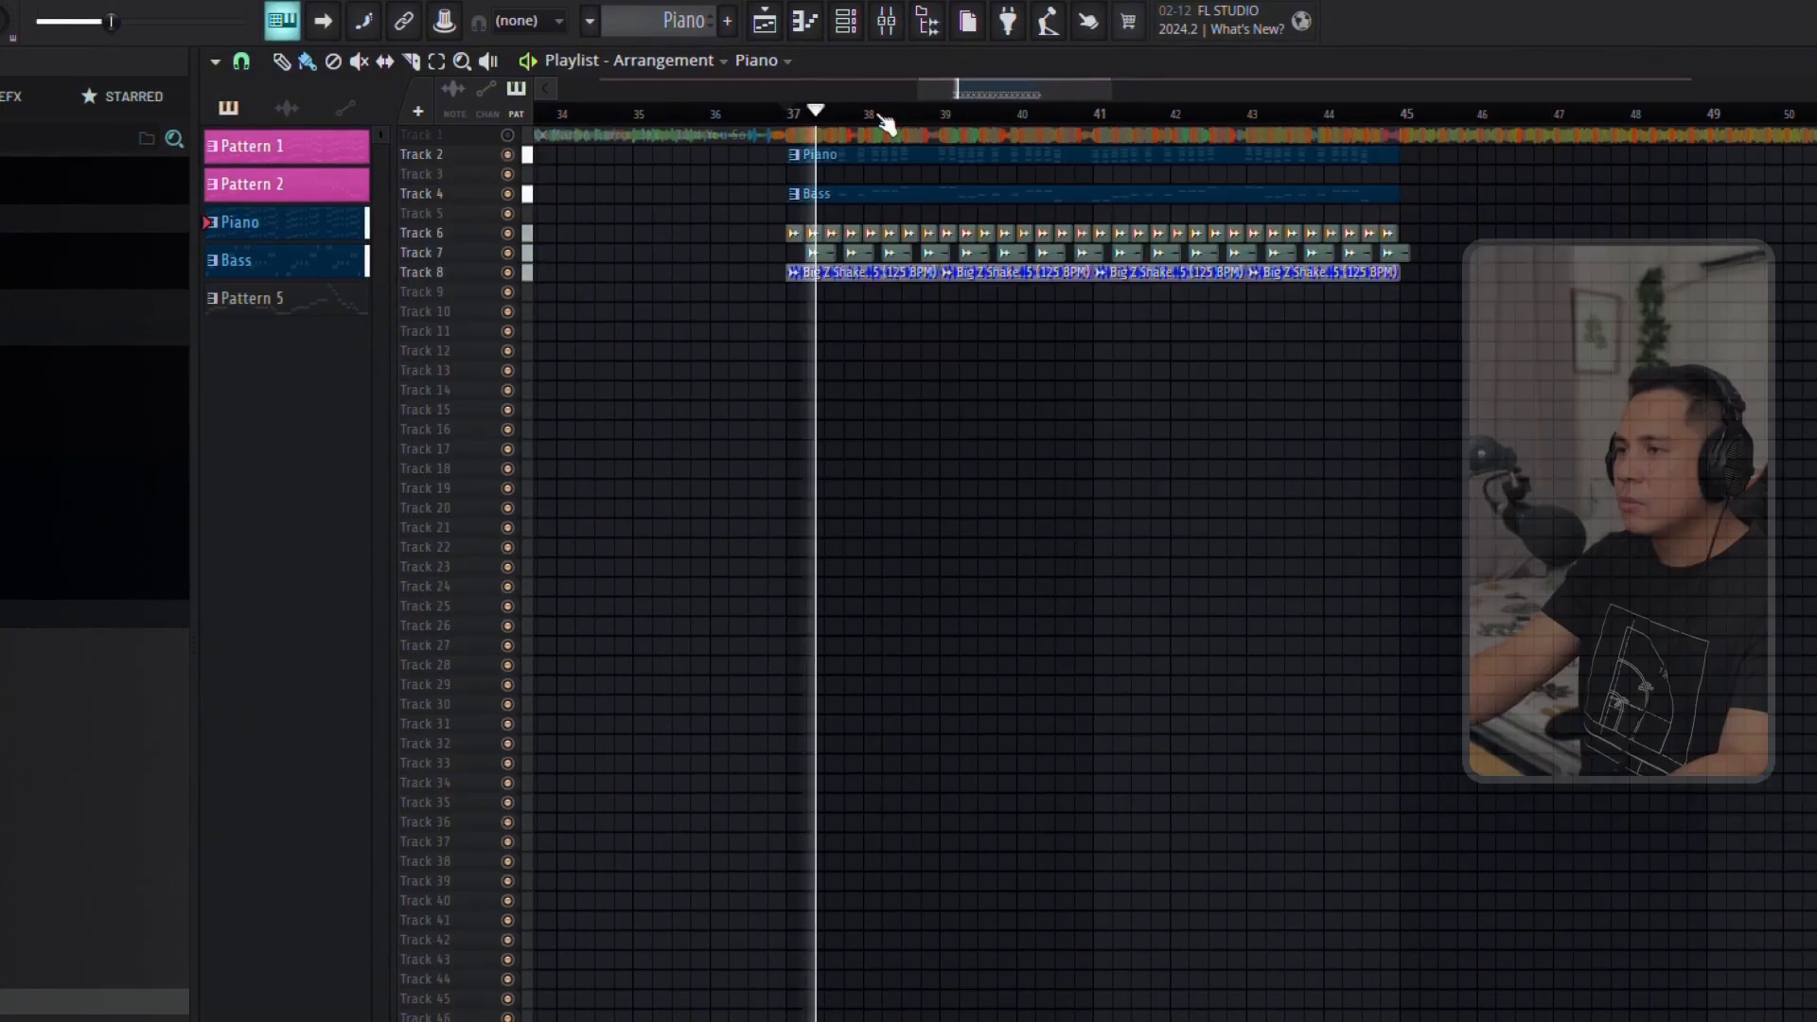
key("F9")
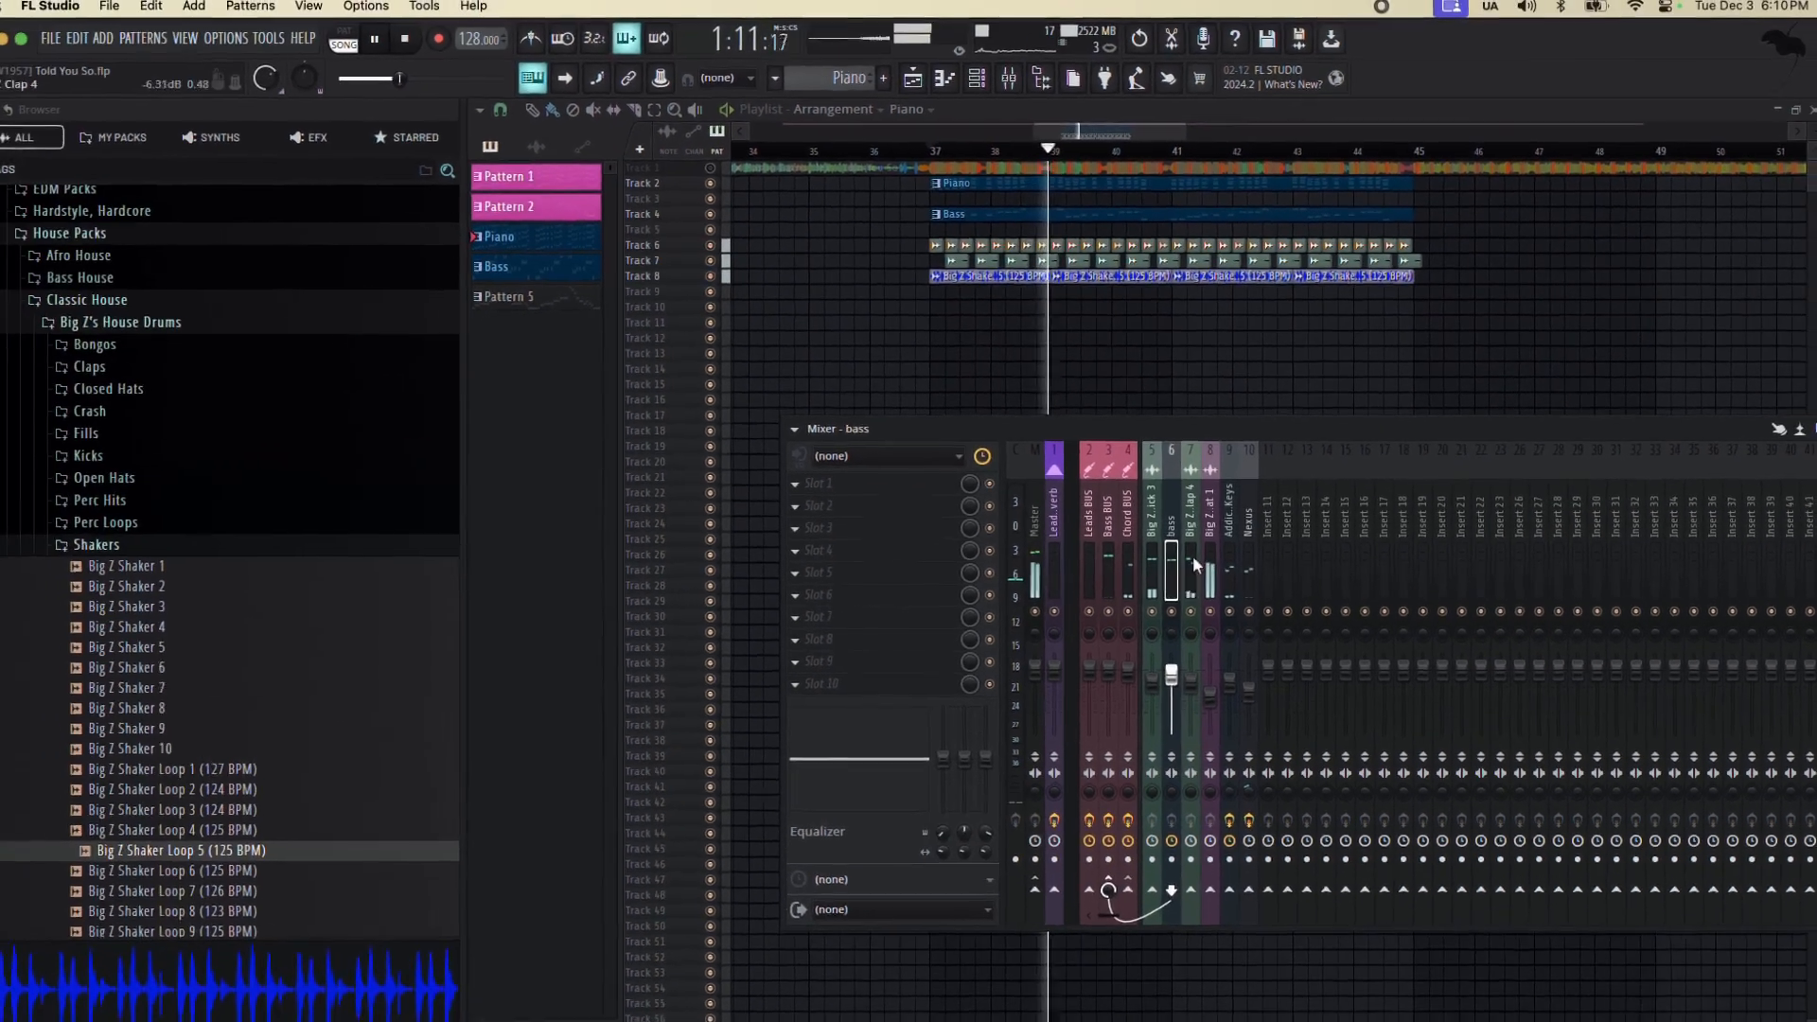
left_click(1116, 636)
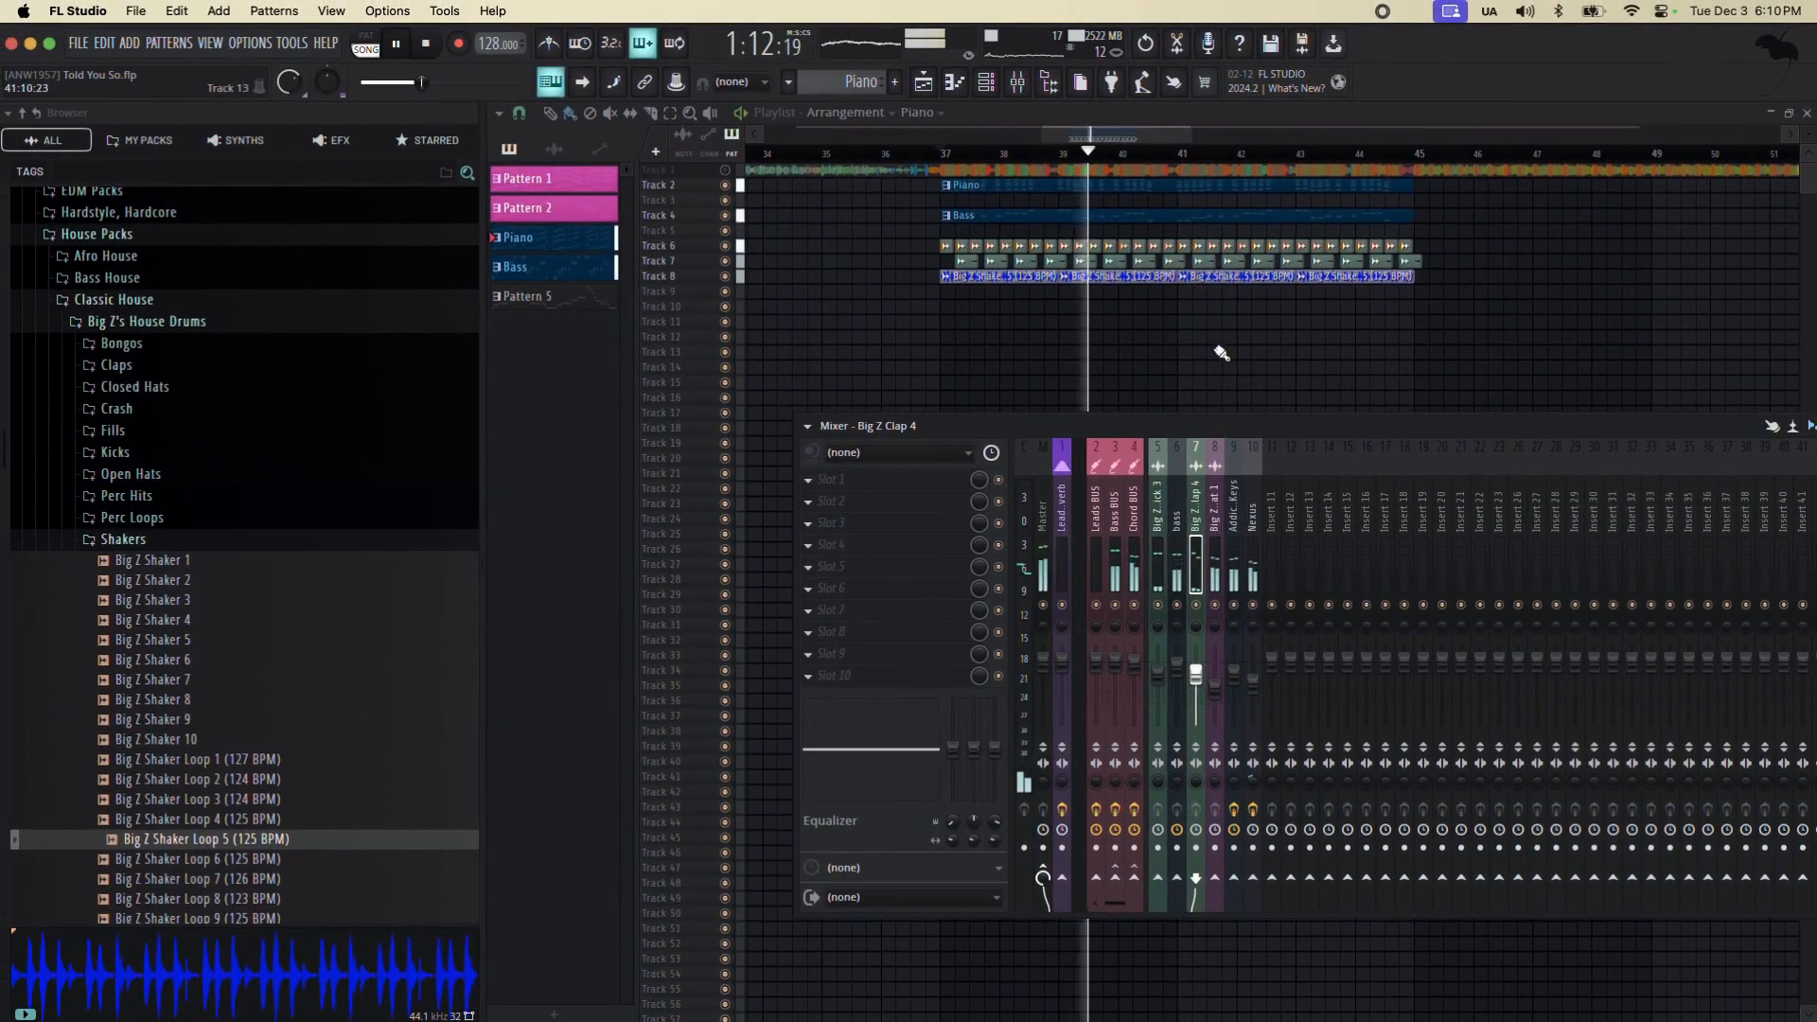
key("F9")
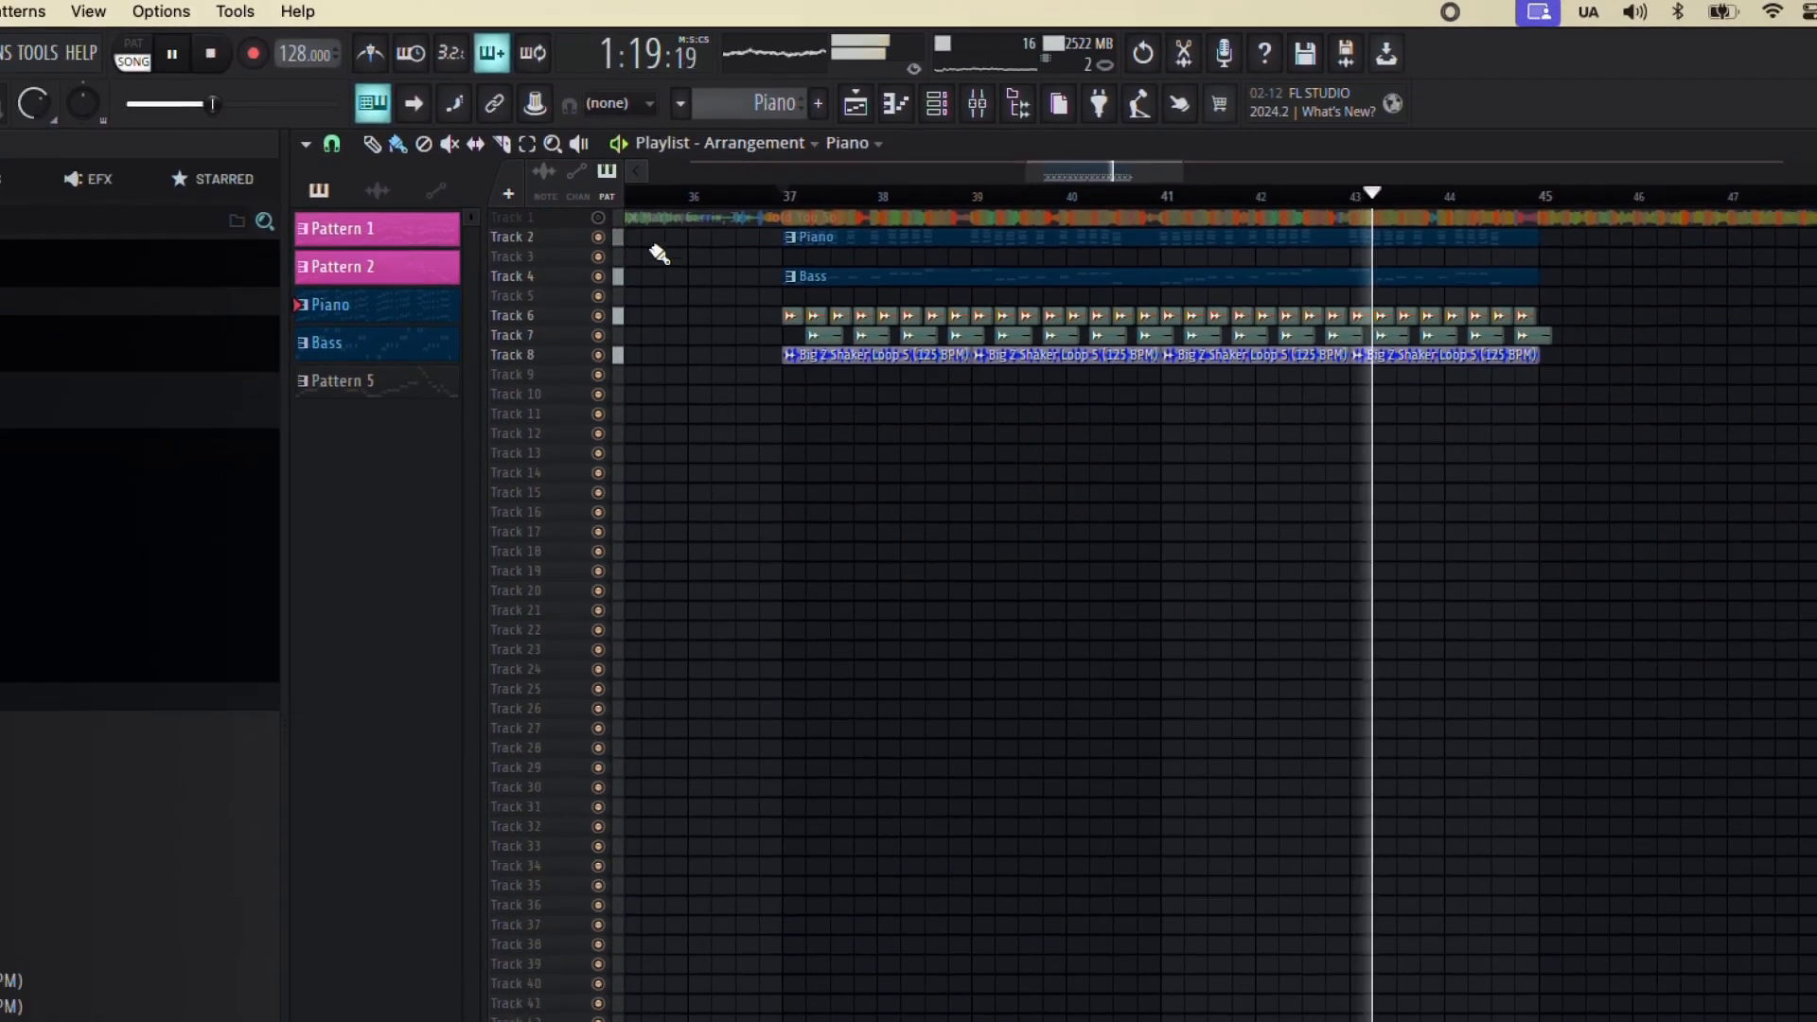
Show the channel rack and mixer and inspect the effects chain on the Leads BUS.
key("alt+F8")
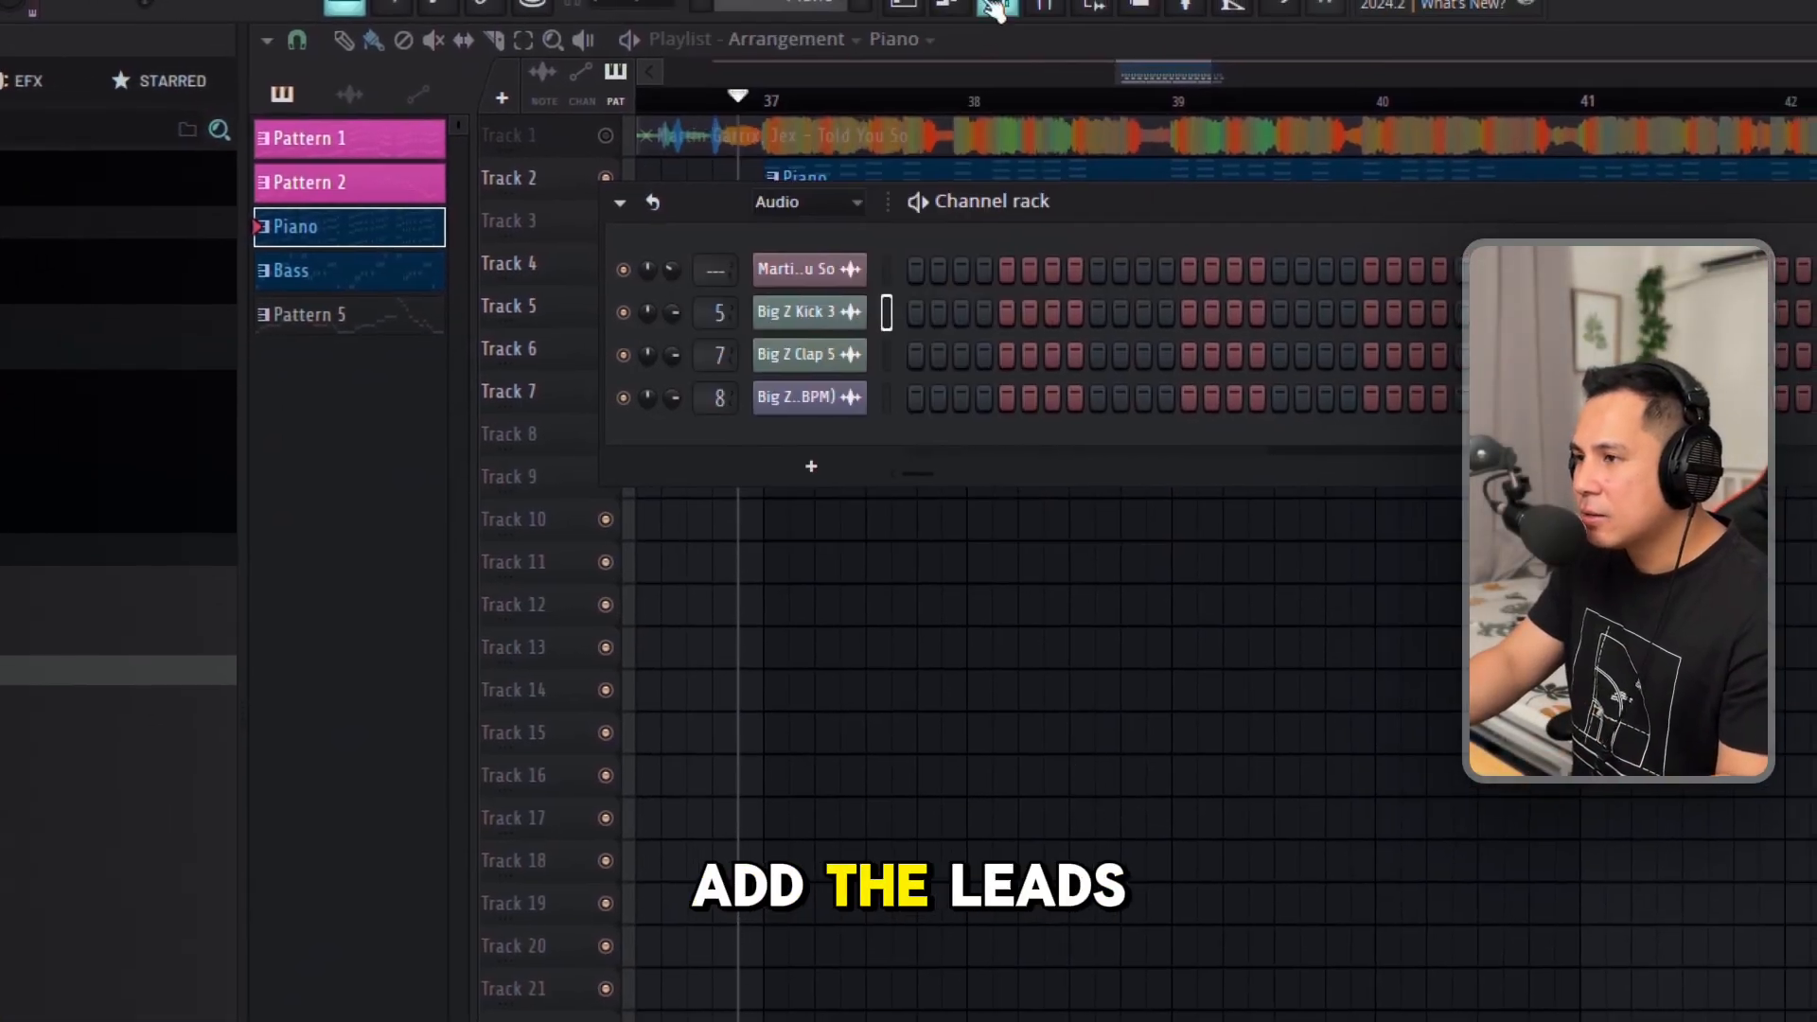
key("F6")
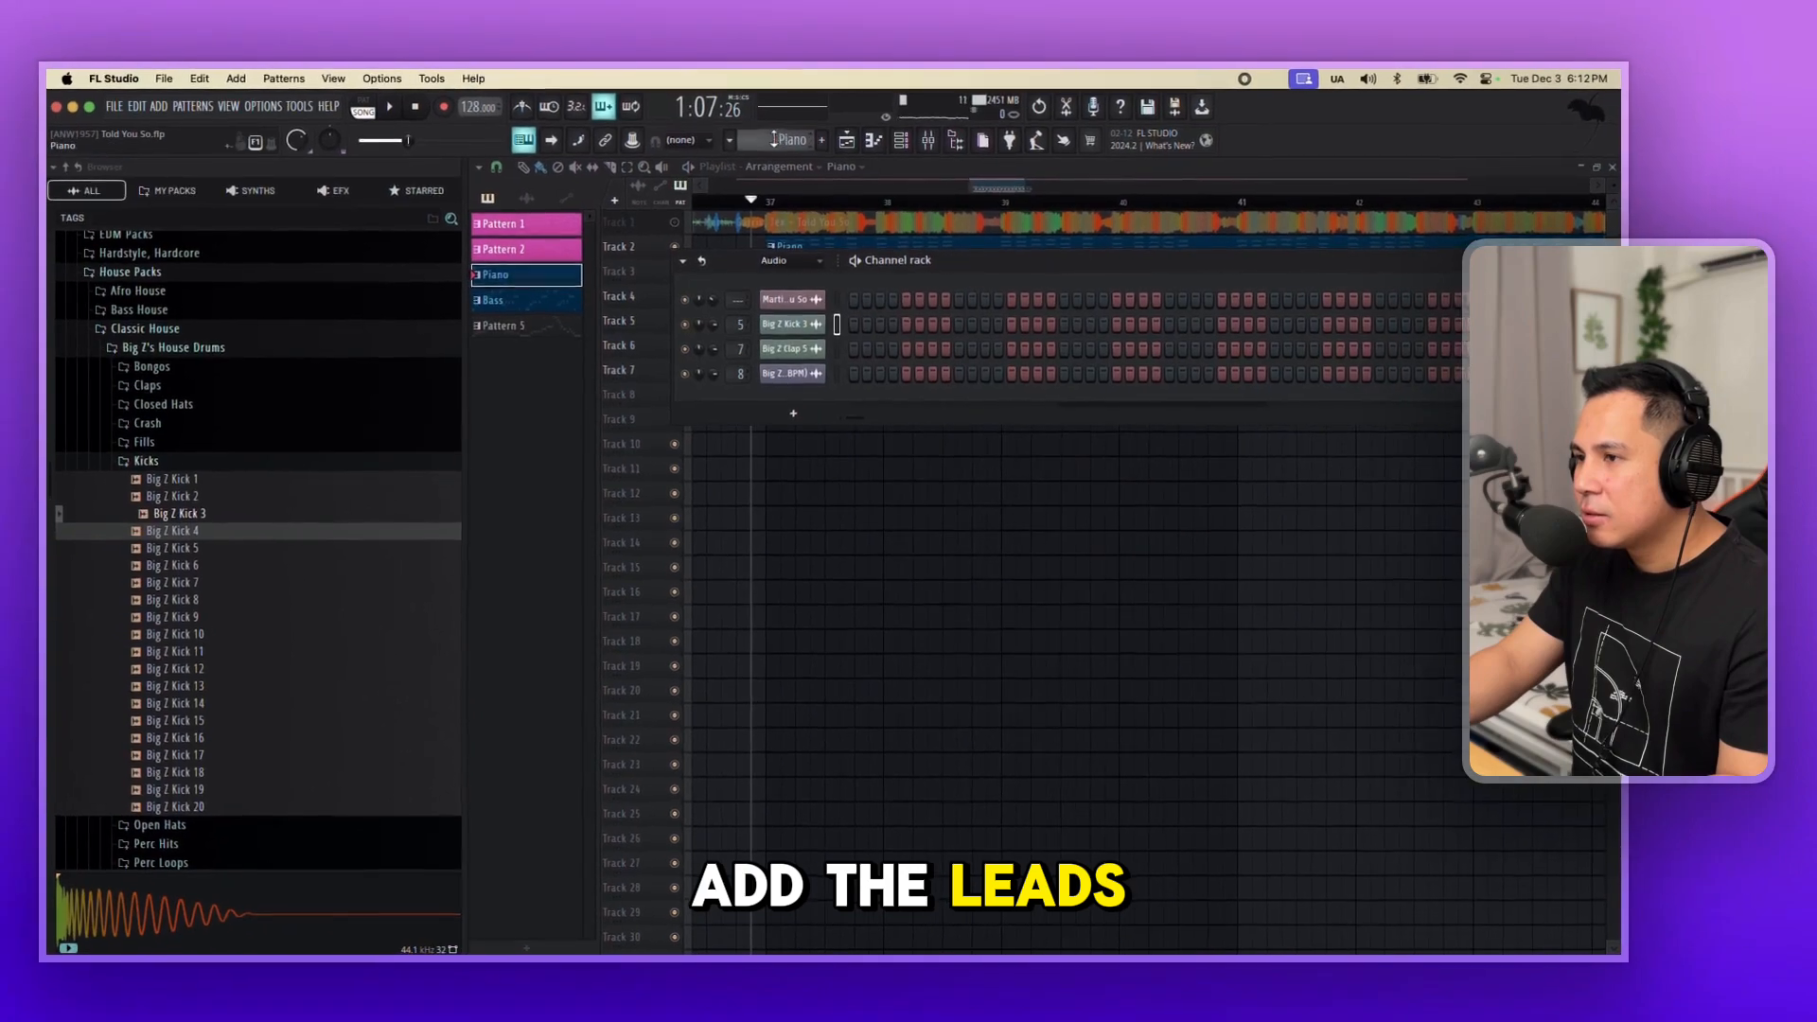
key("F6")
key("F9")
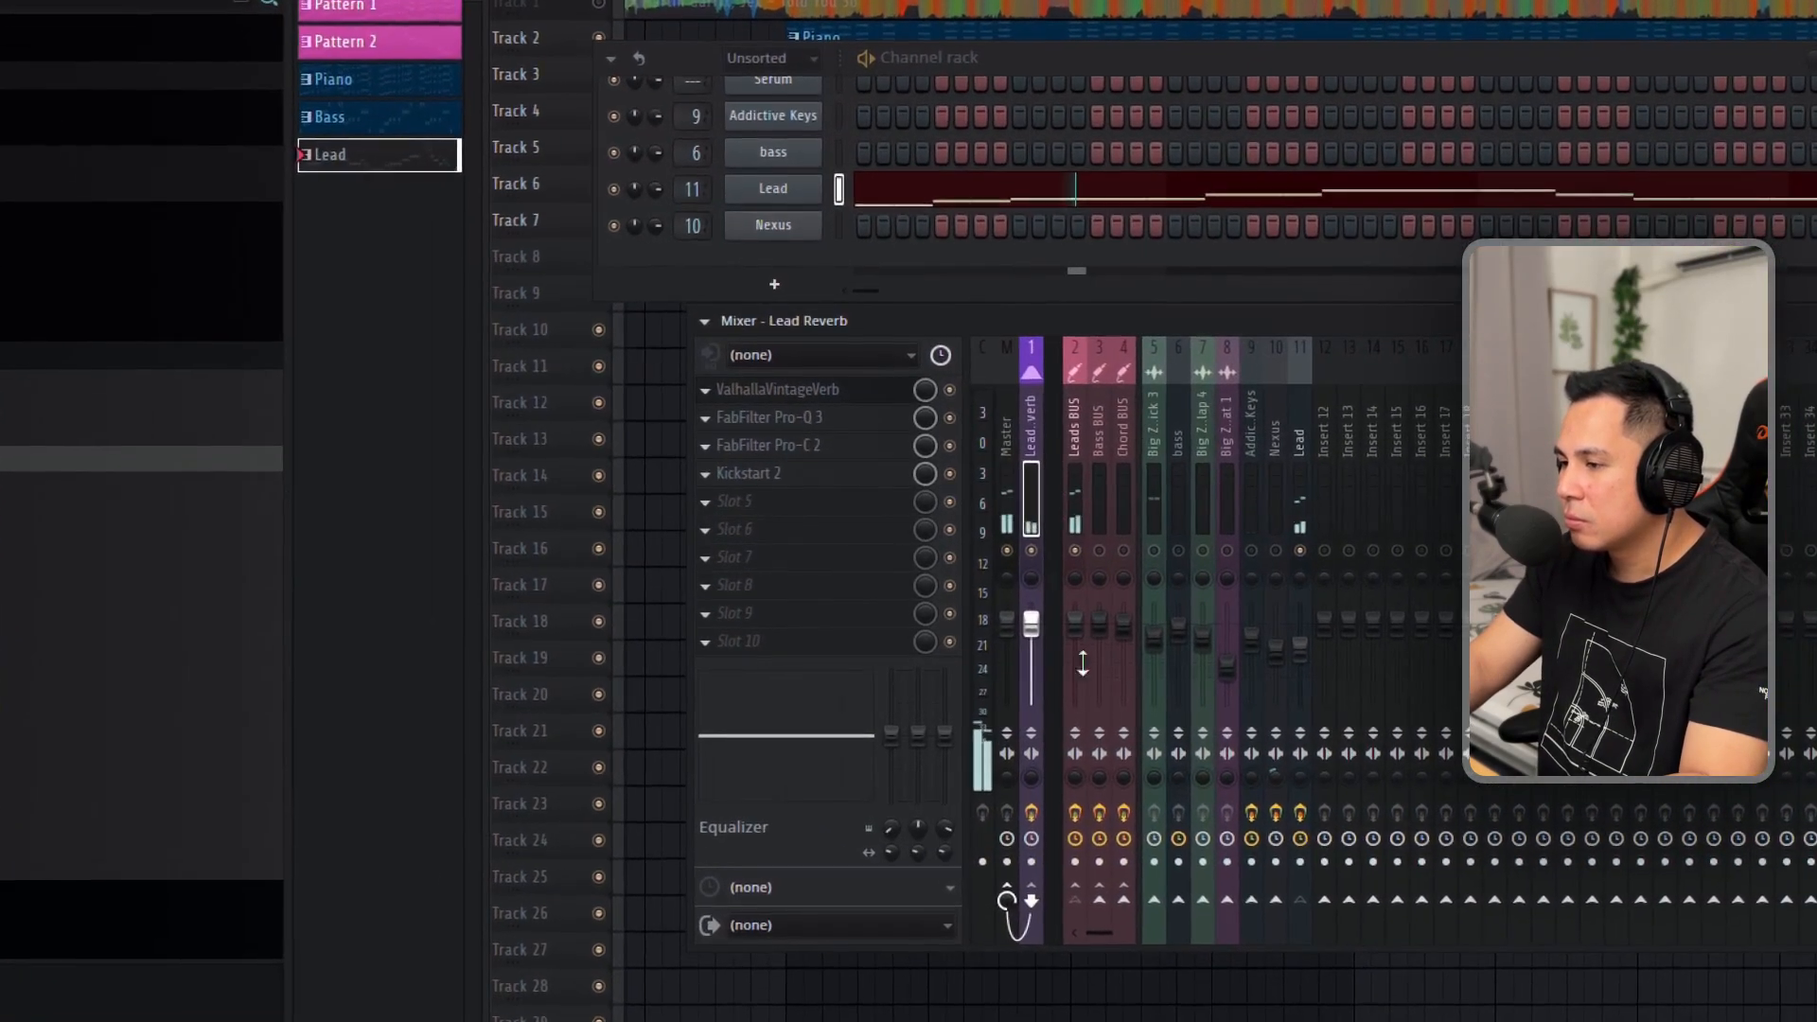
left_click(994, 536)
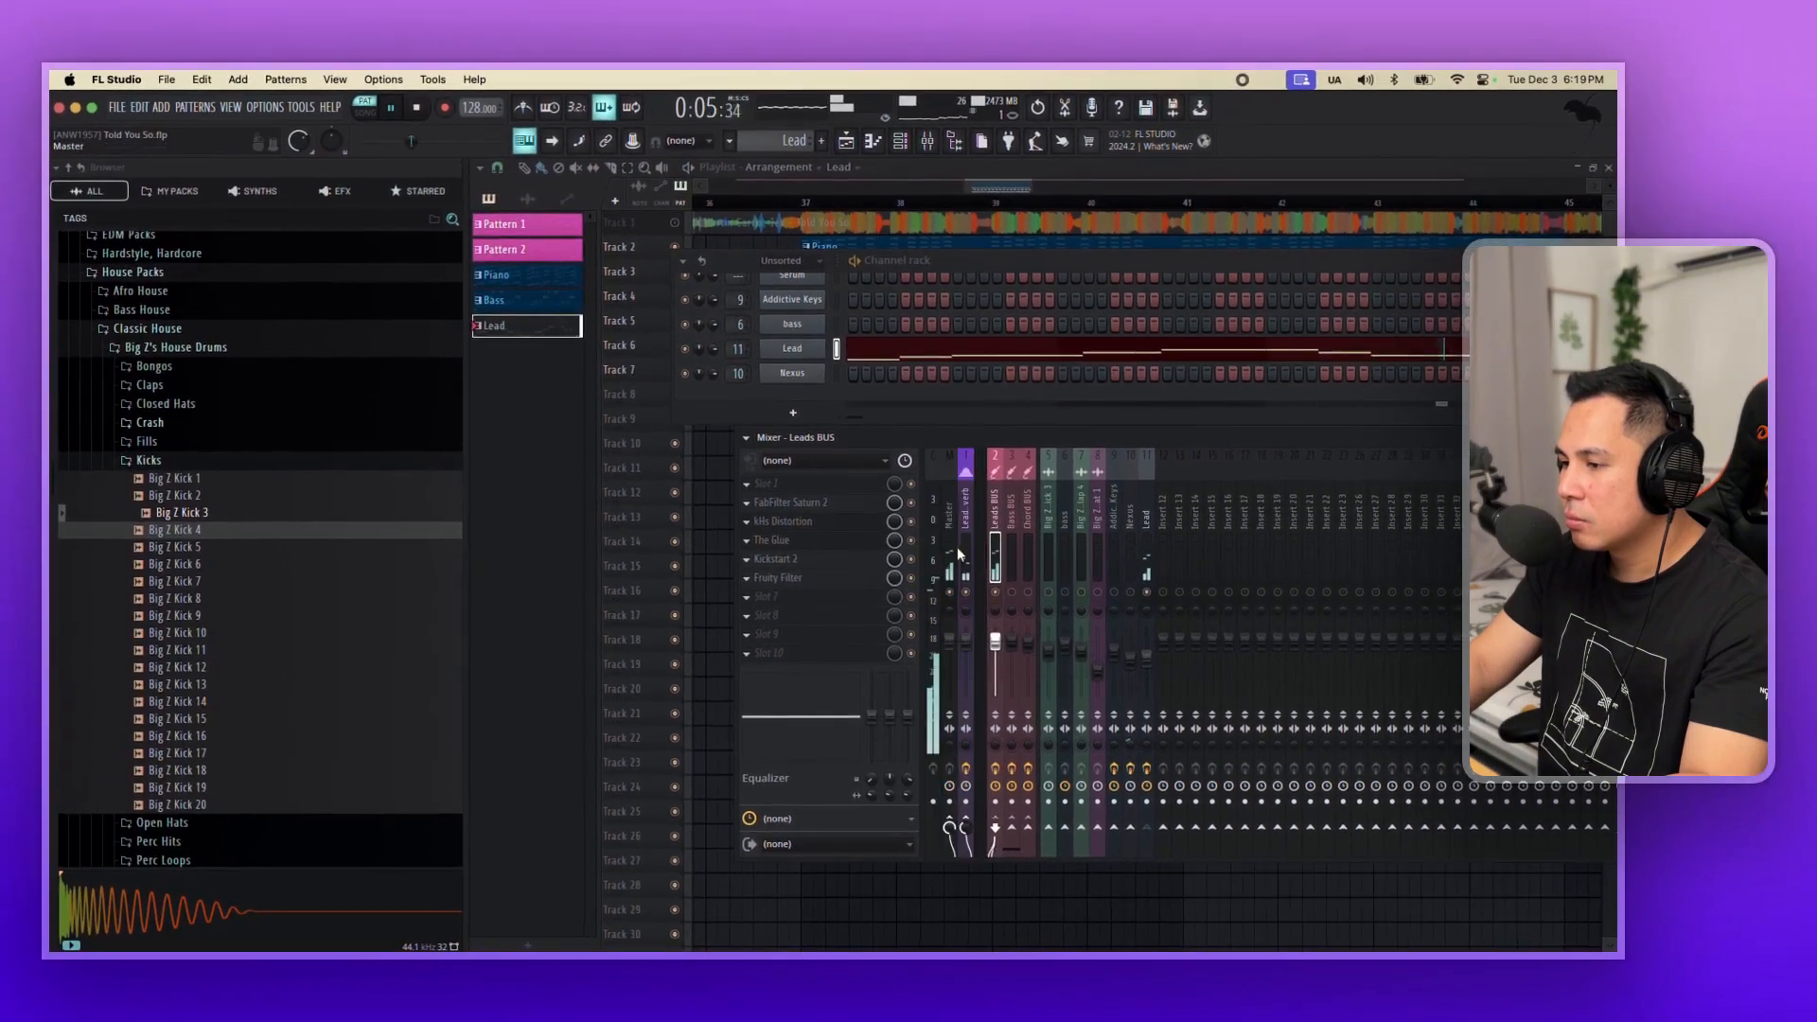
Raise the threshold of FabFilter Pro-C 2 on the Lead Reverb track to about -18 dB.
left_click(960, 547)
left_click(816, 523)
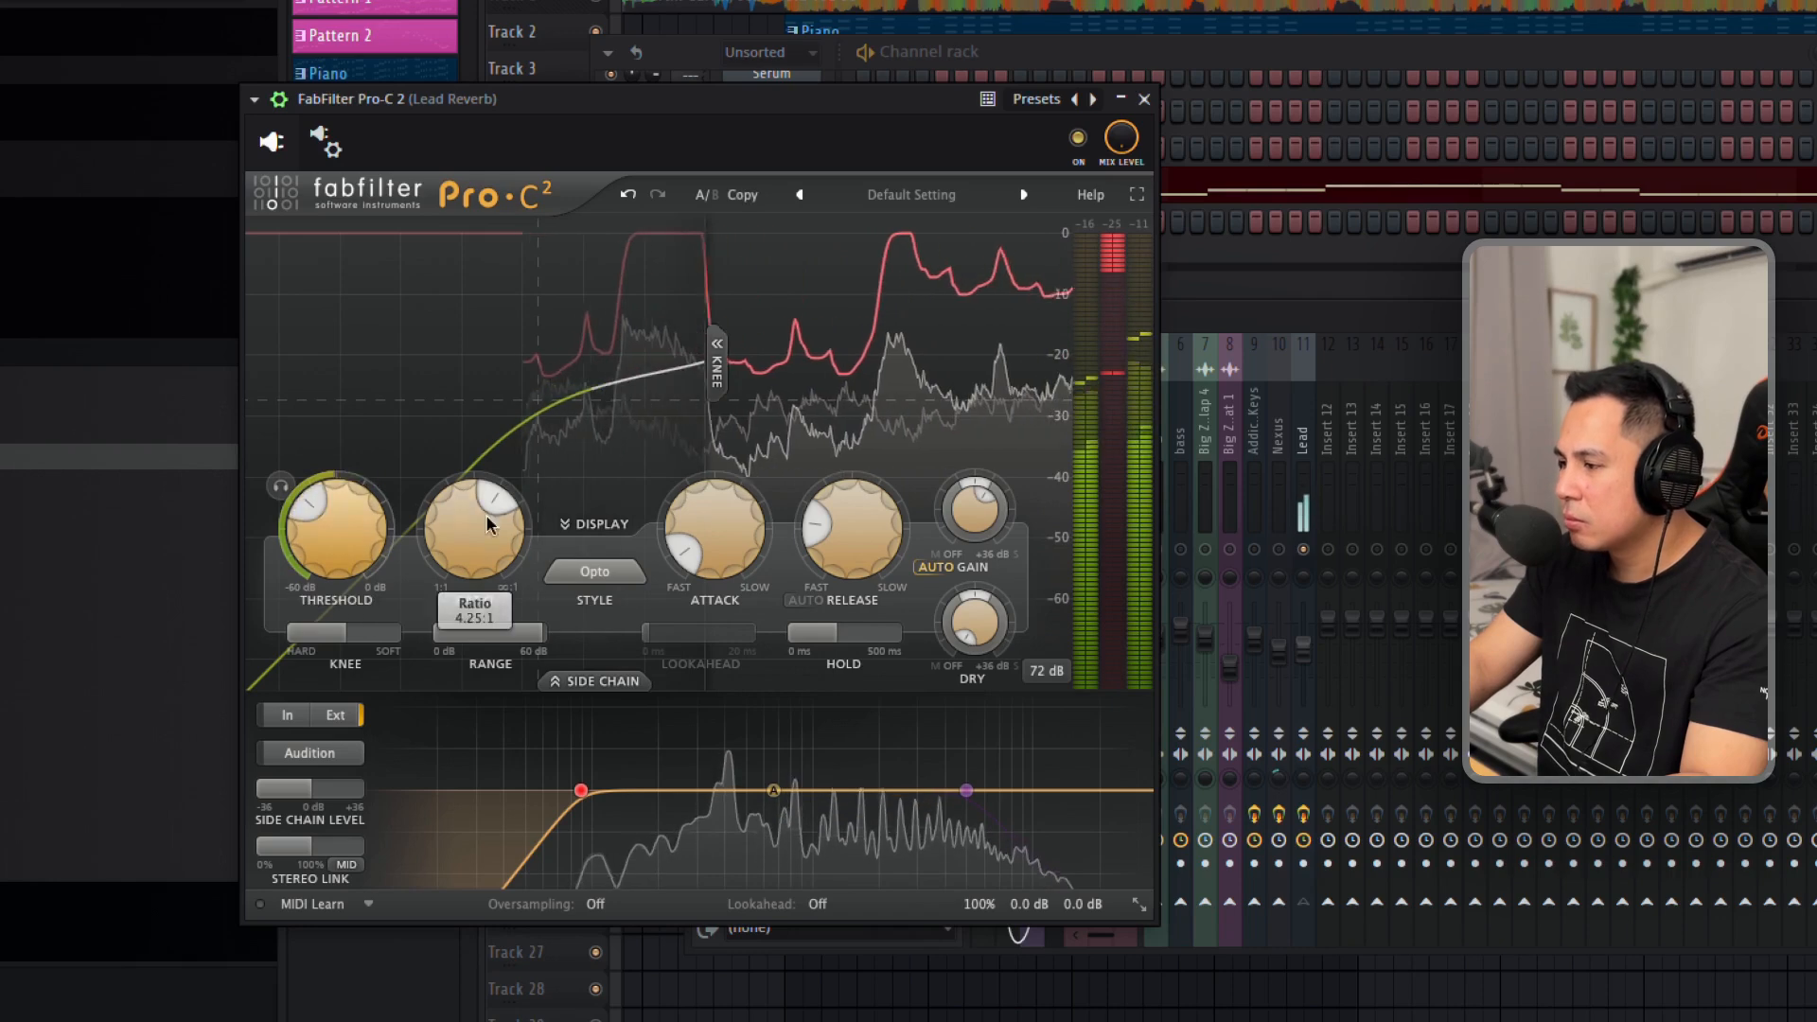
left_click_drag(320, 523, 342, 510)
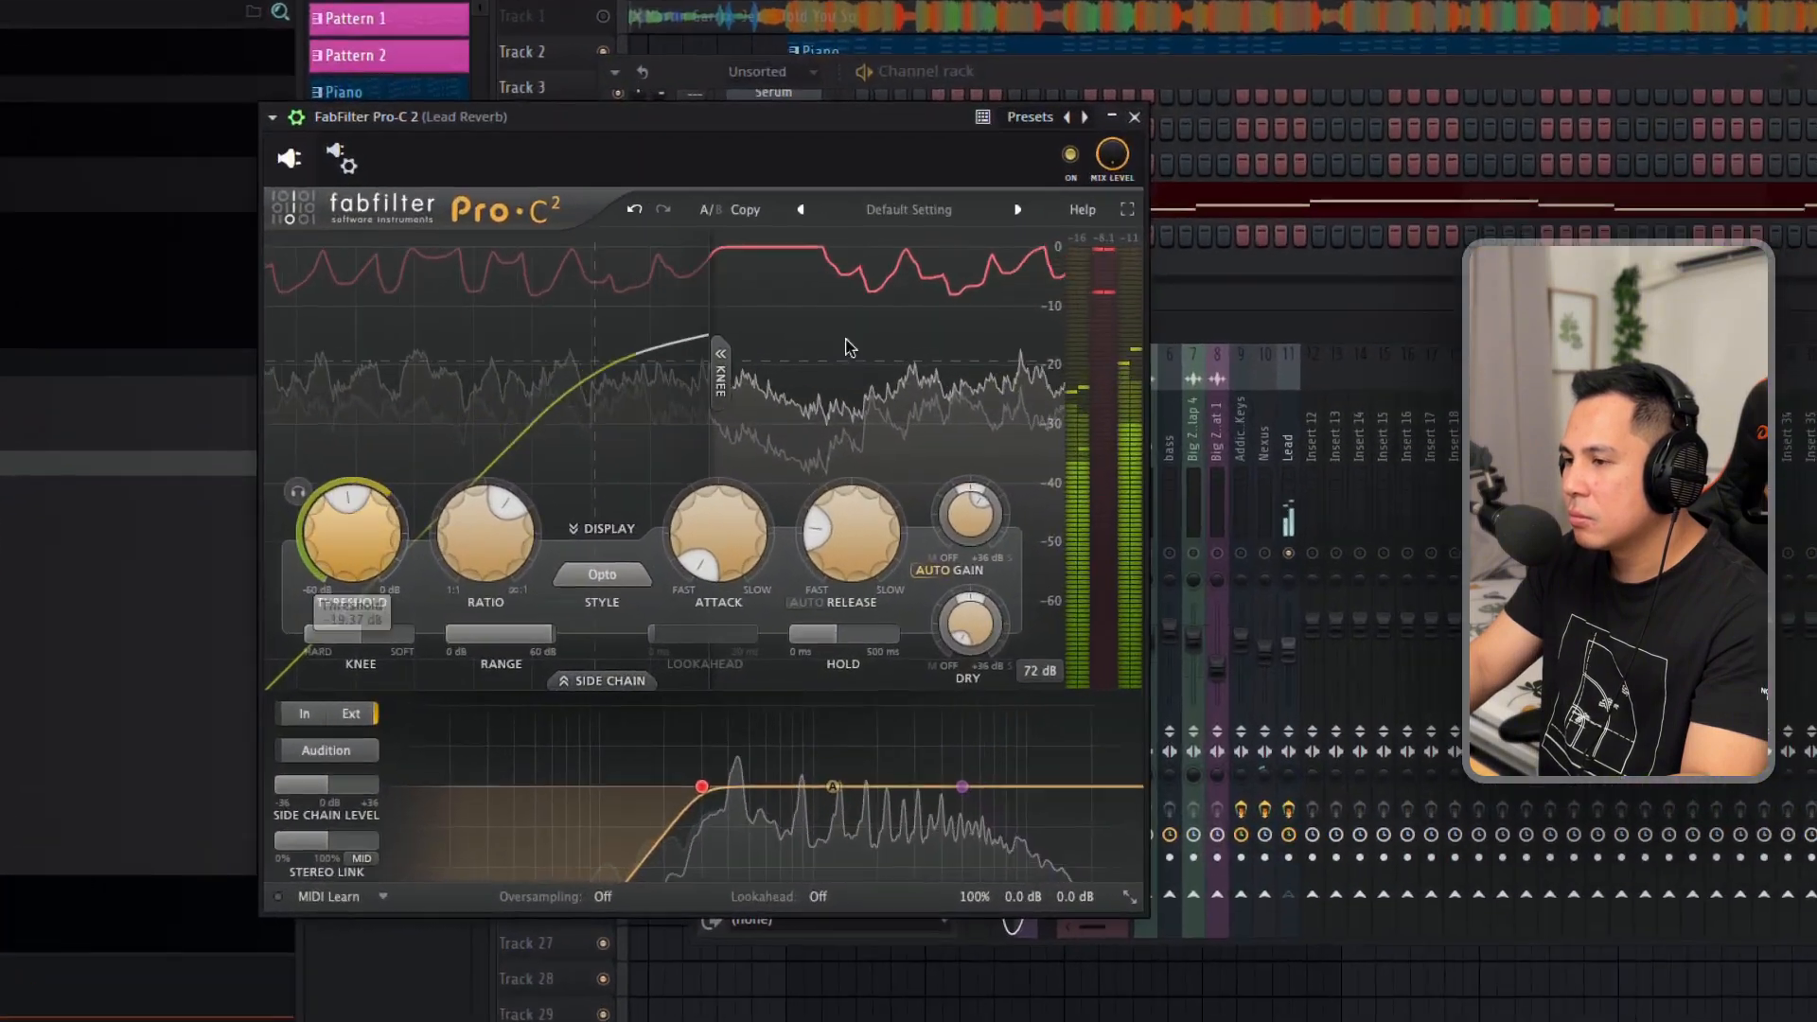
left_click(1145, 99)
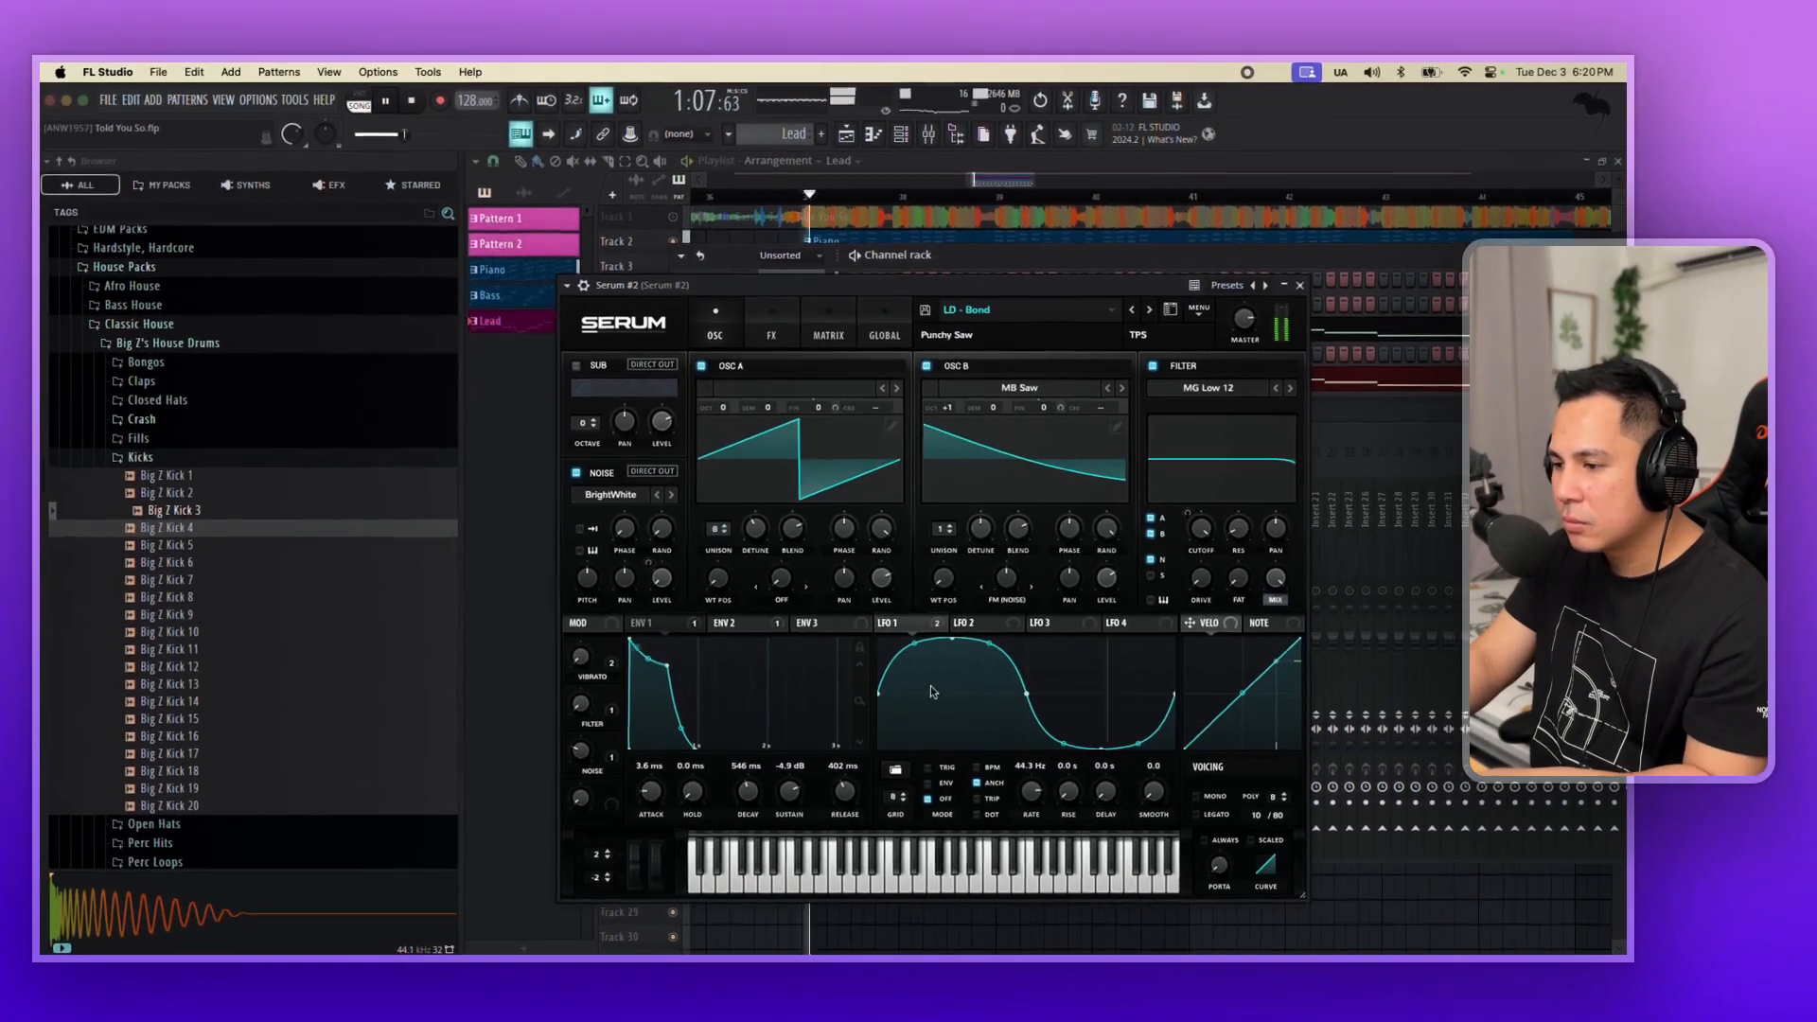
Shorten envelope 1 of Serum #2 to 380 ms decay, -15.3 dB sustain and 213 ms release, and replay the part.
left_click_drag(663, 685, 660, 691)
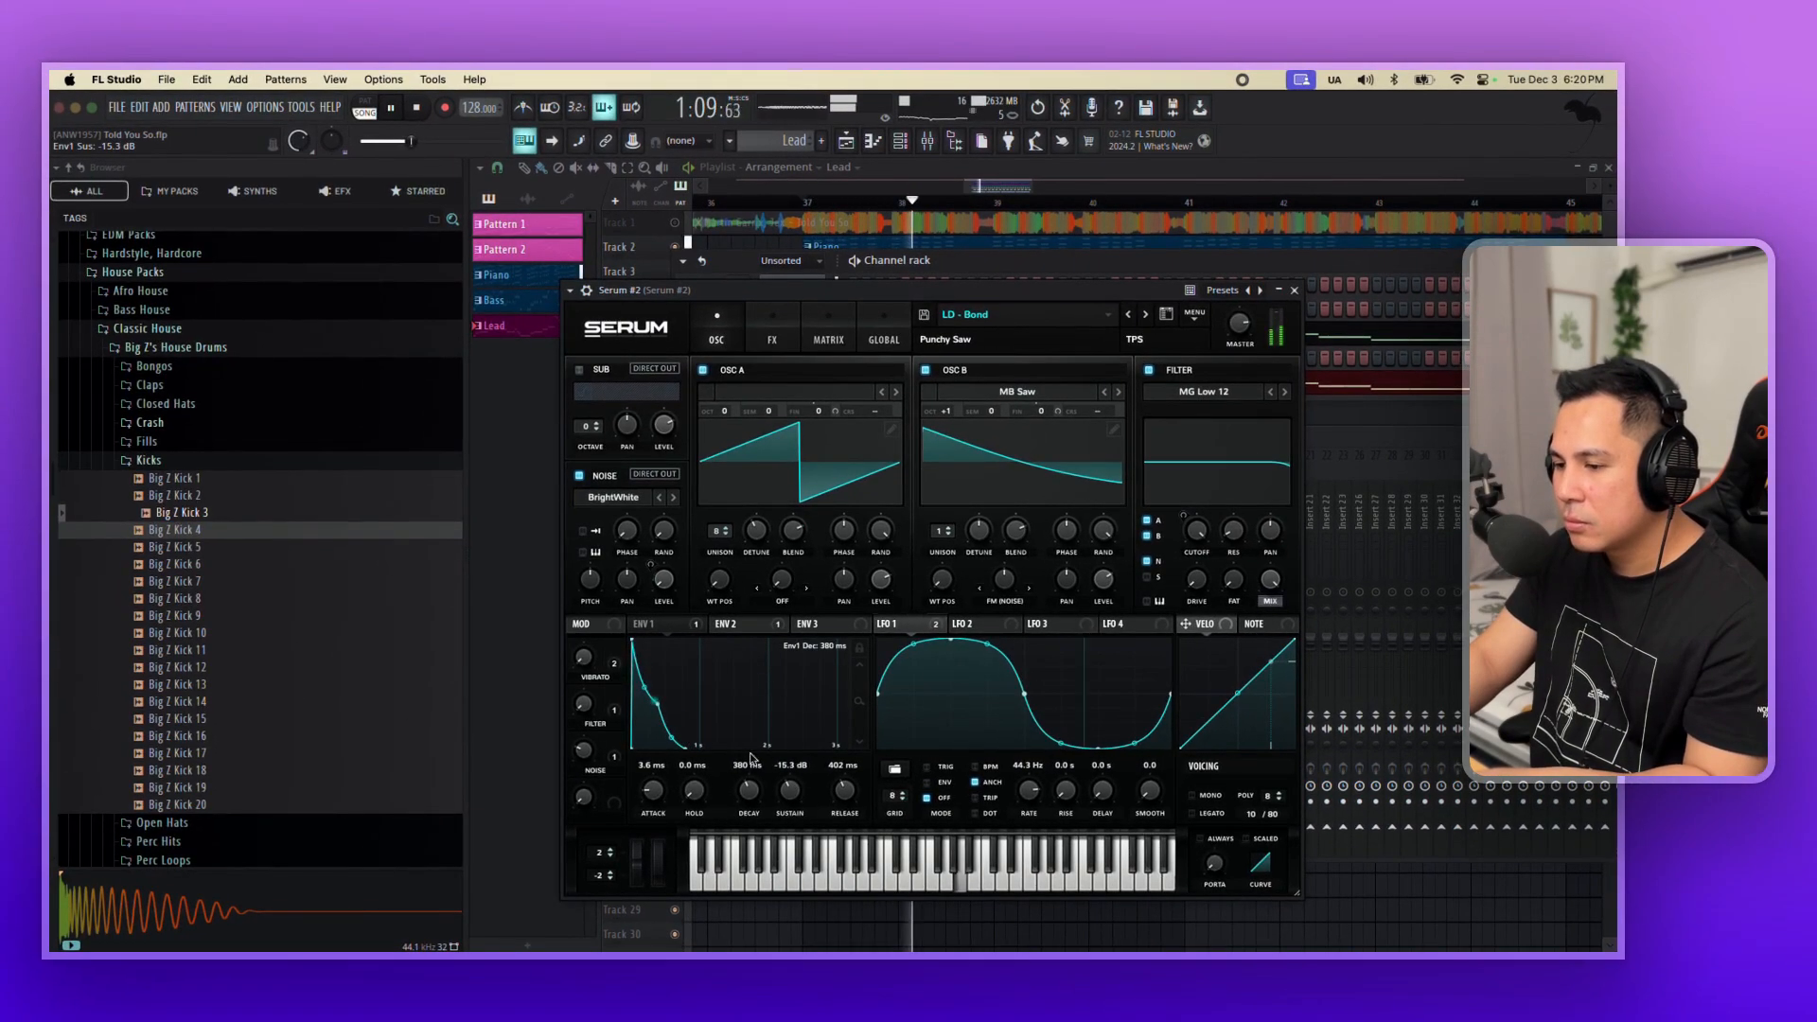
left_click_drag(845, 801, 845, 806)
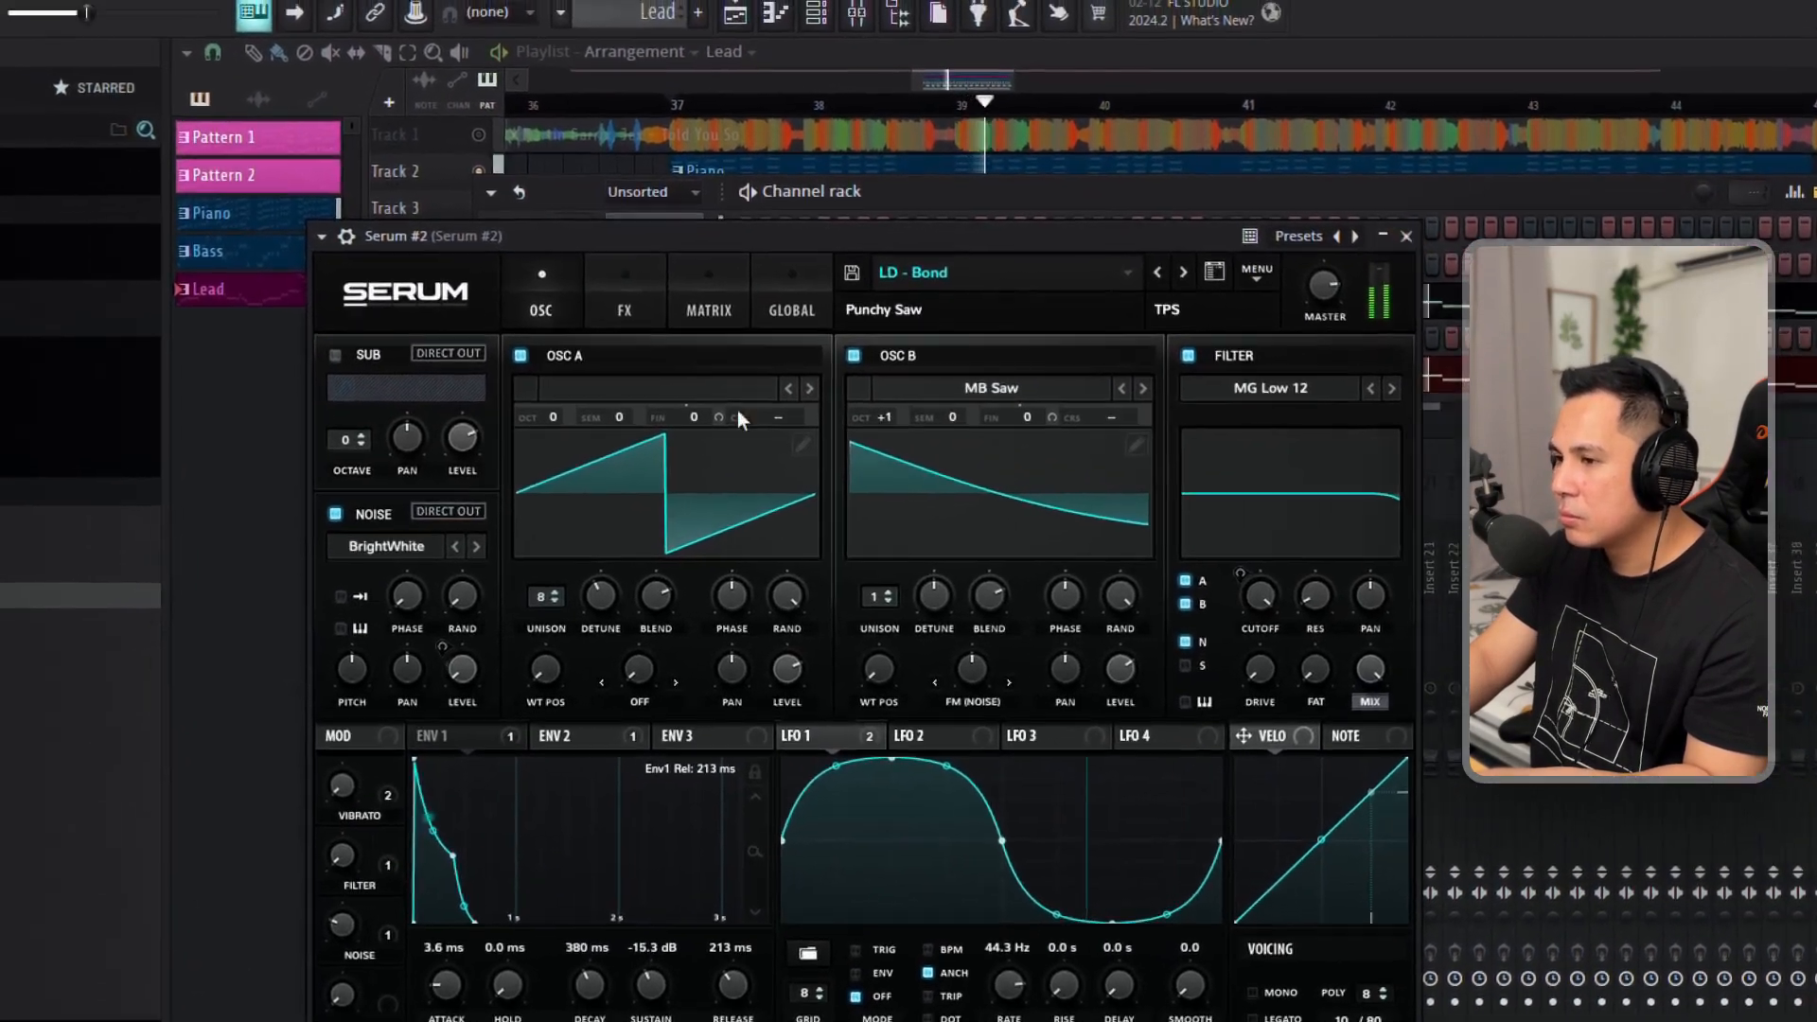
key("space")
key("space")
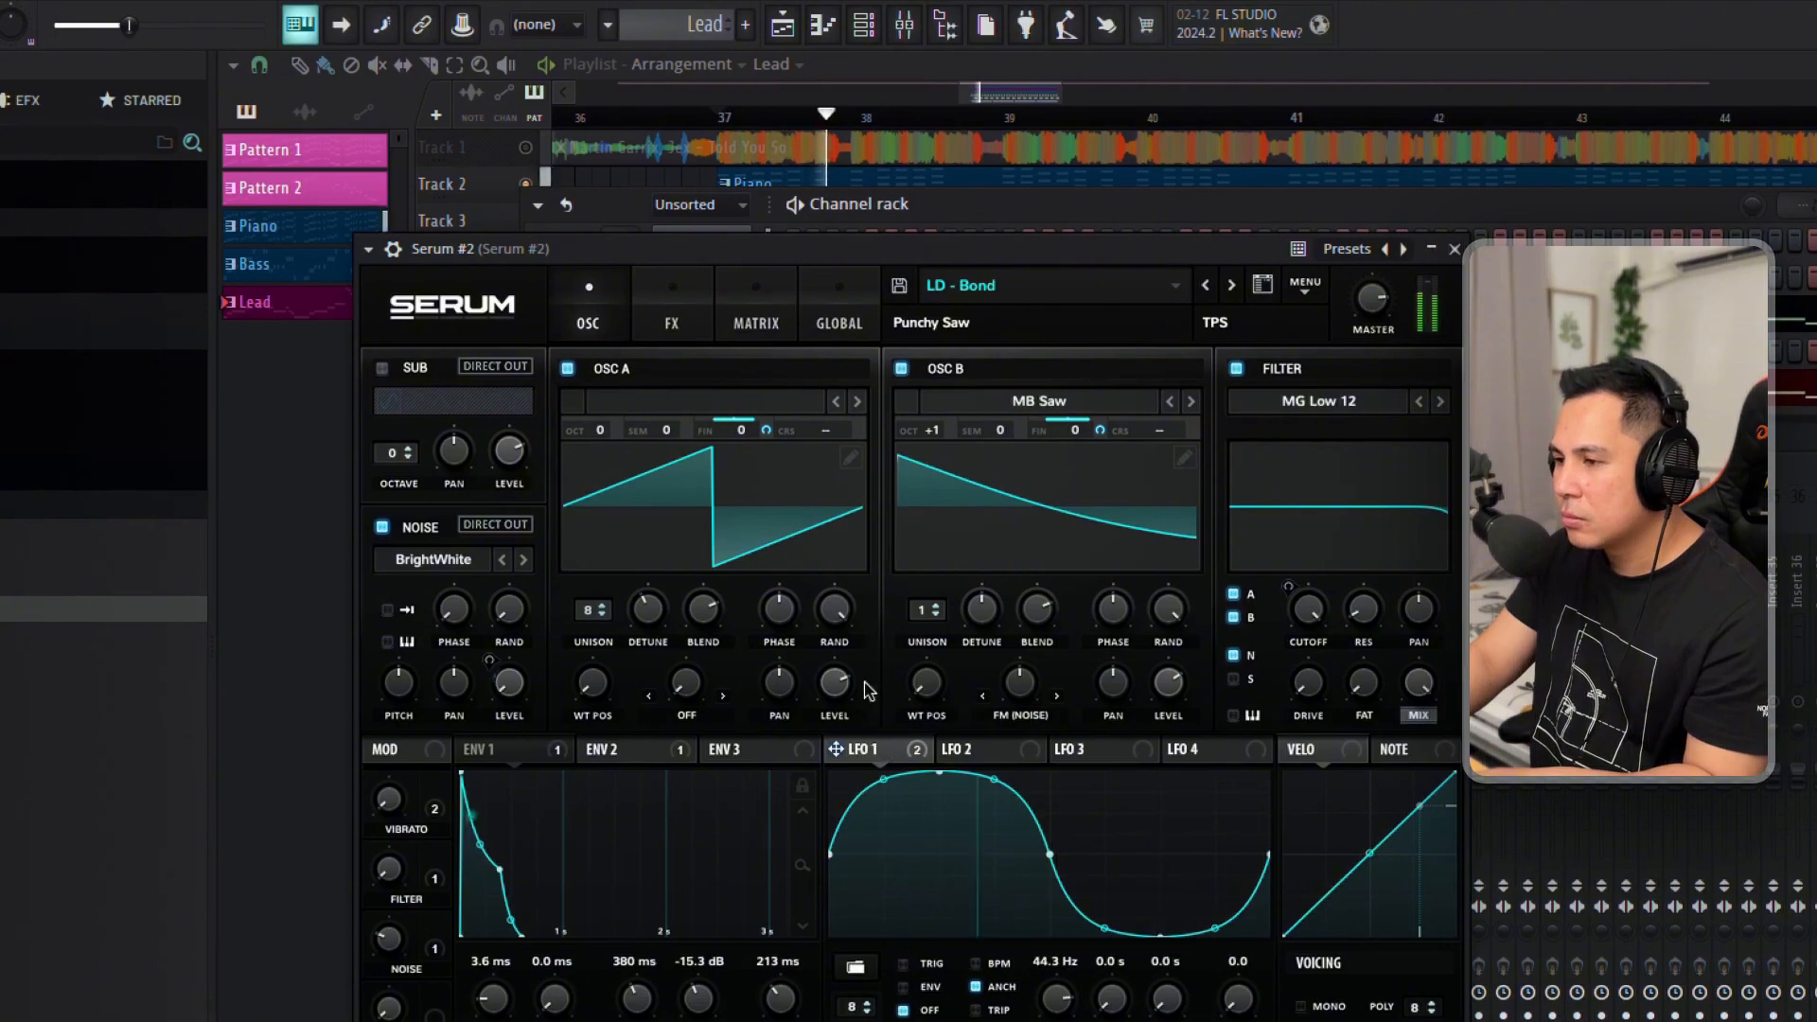
Turn off the reverb and delay effects in Serum #2 and close the synth.
left_click(667, 339)
left_click(391, 631)
left_click(391, 558)
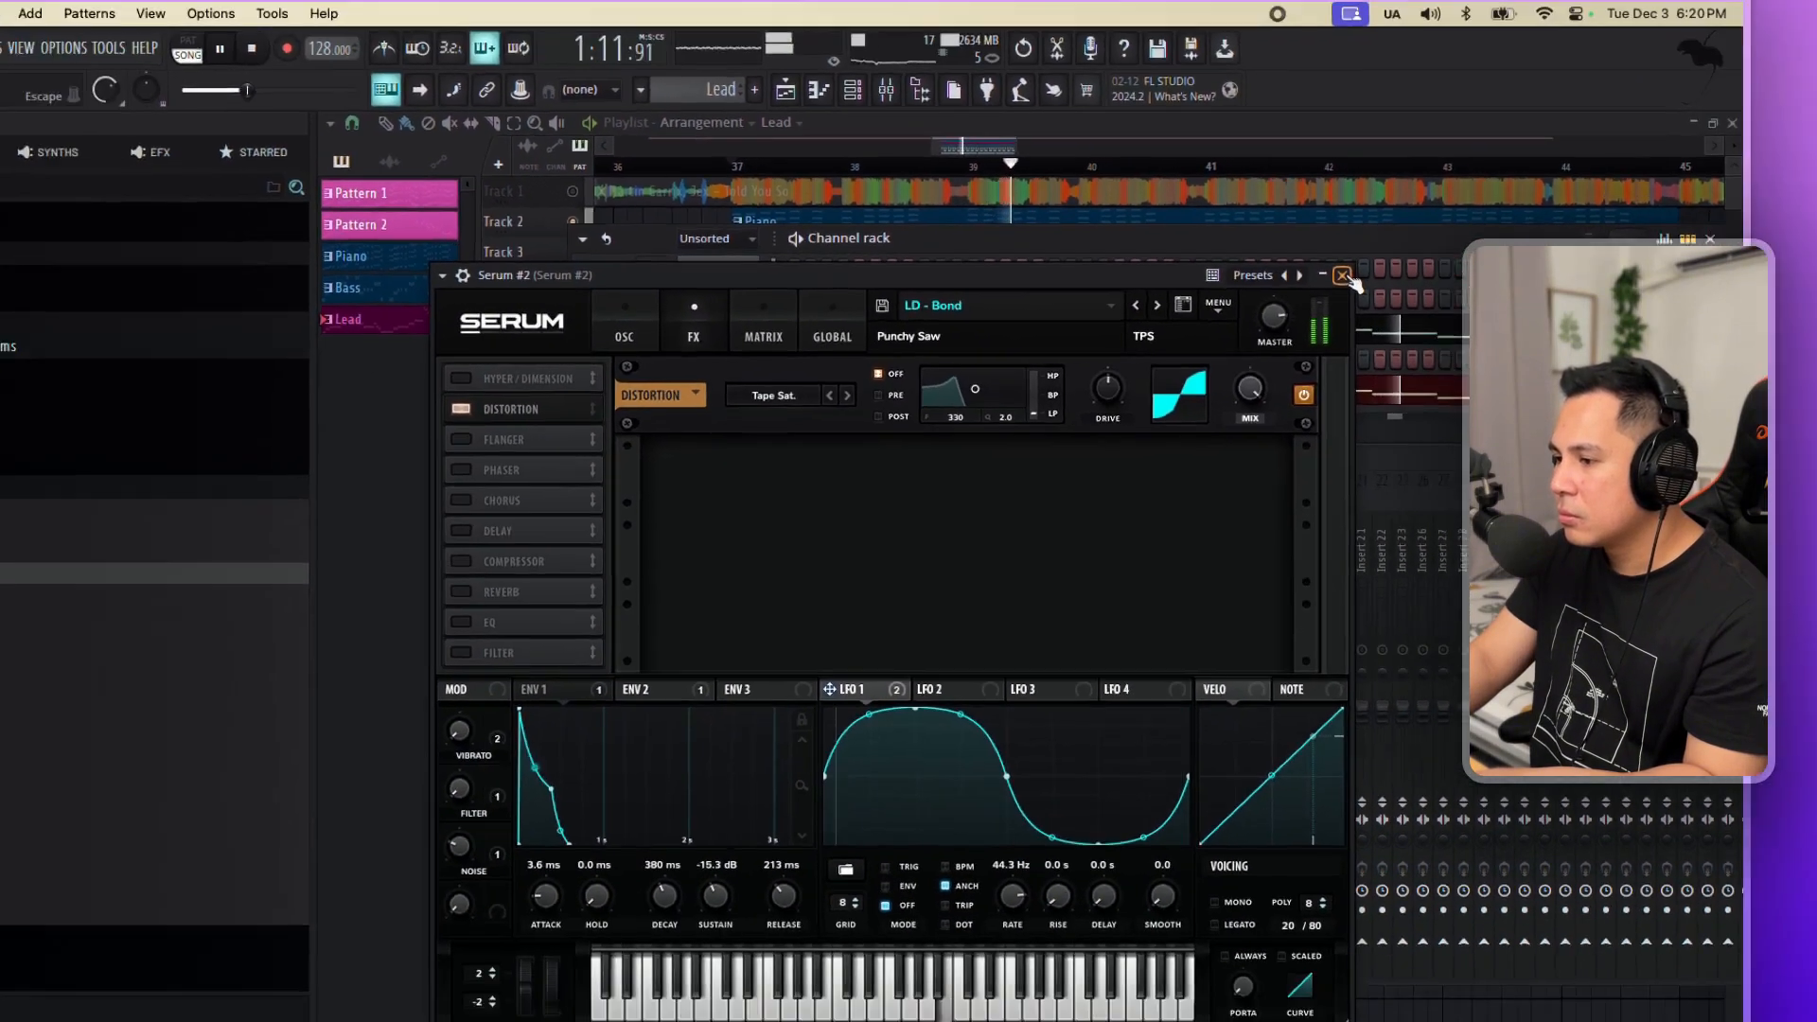
left_click(1411, 255)
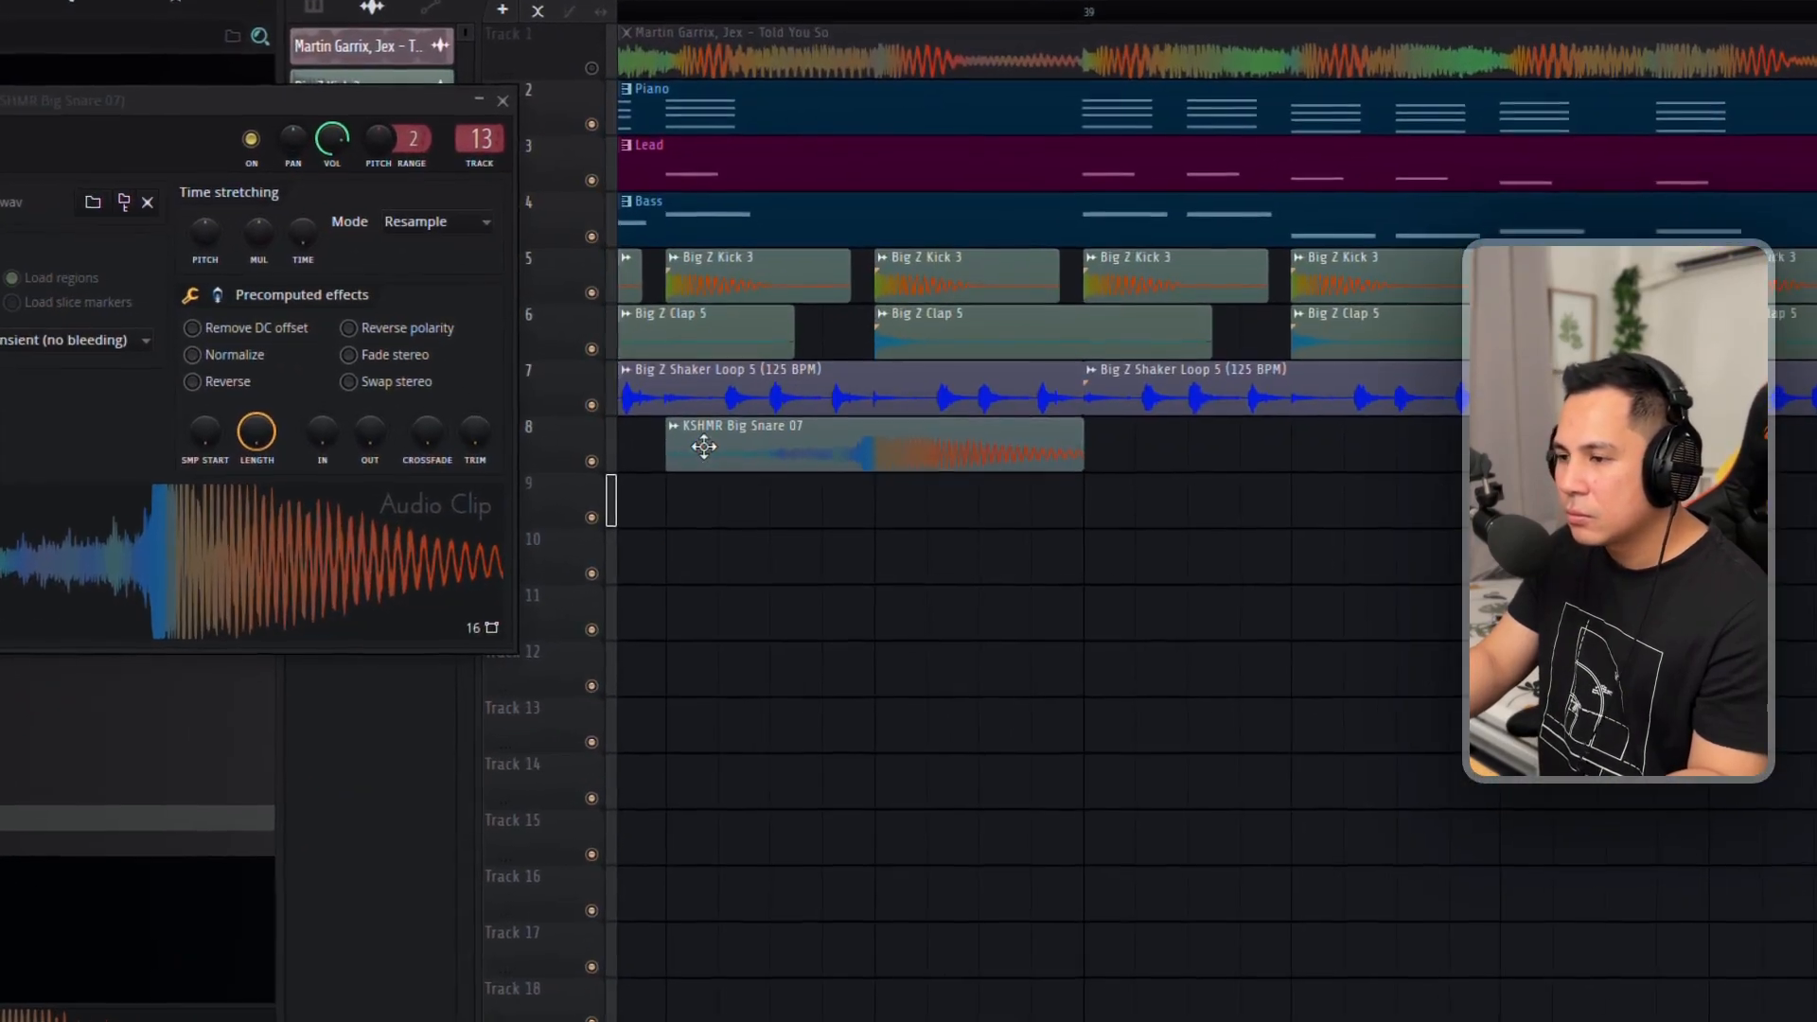
Replace the KSHMR Big Snare 07 clip on Track 8 with KSHMR Big Snare 08, aligning its hit with the clap.
left_click(89, 847)
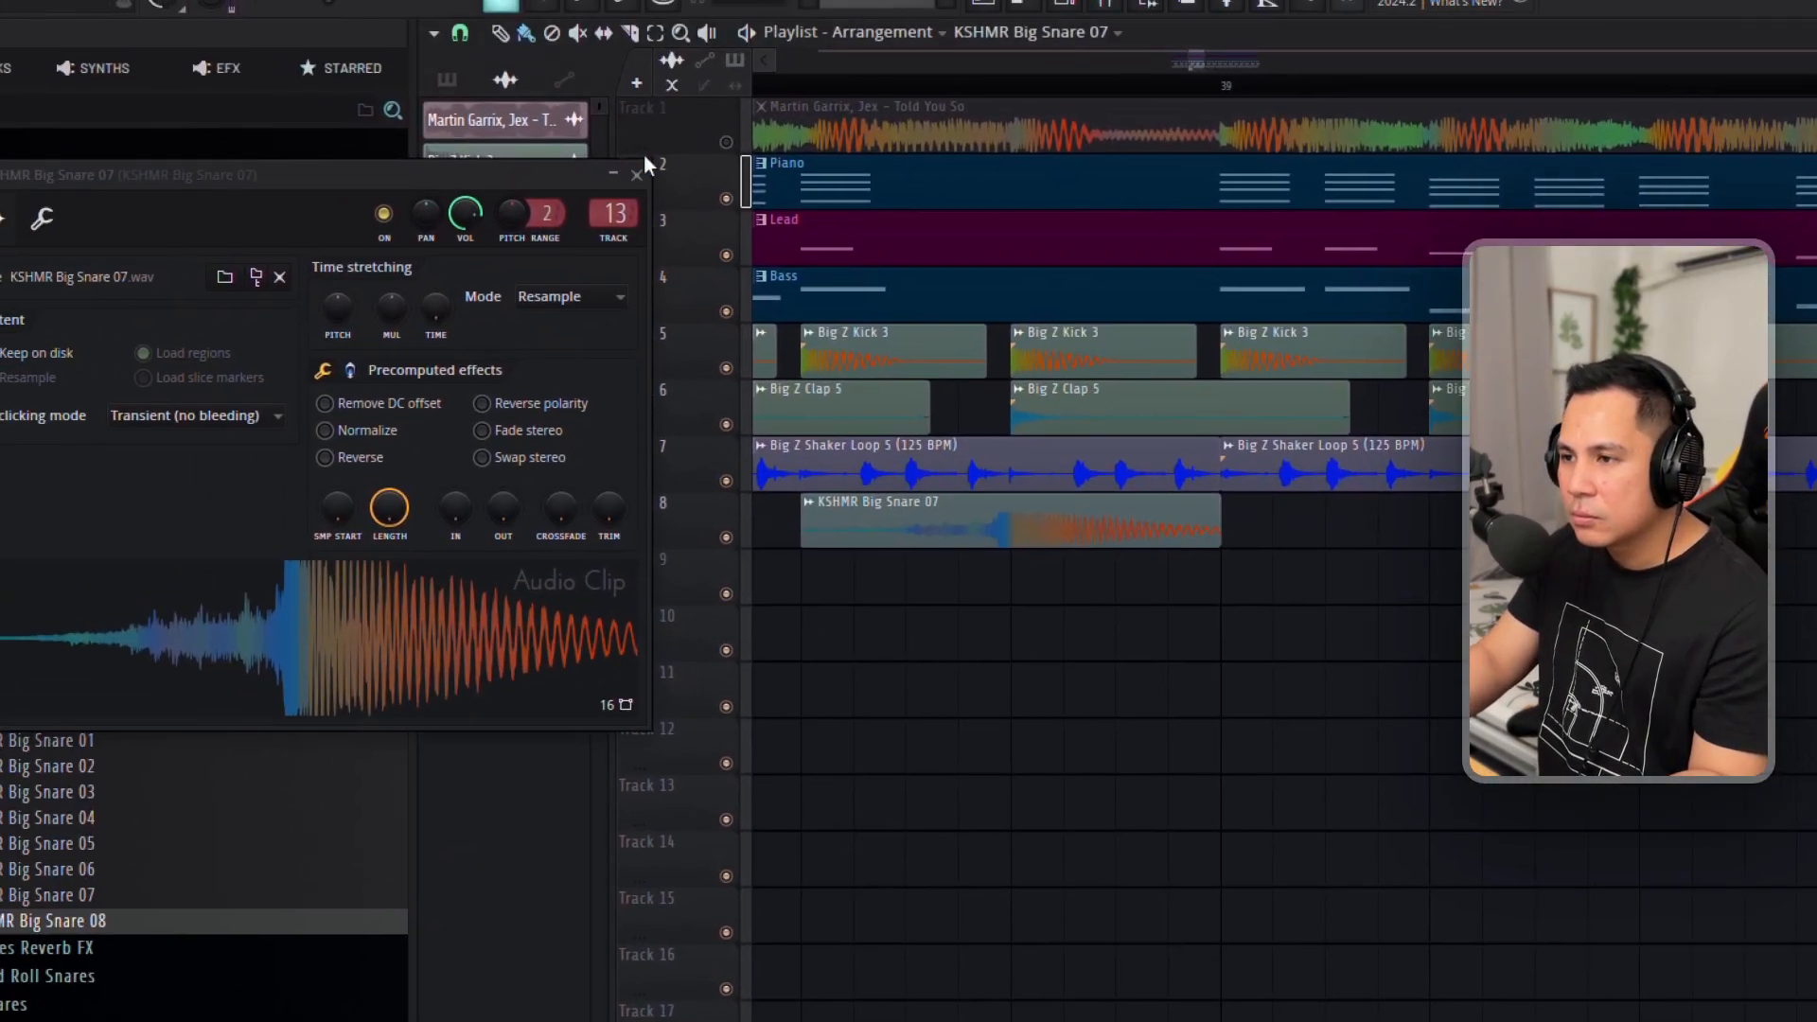
left_click(637, 174)
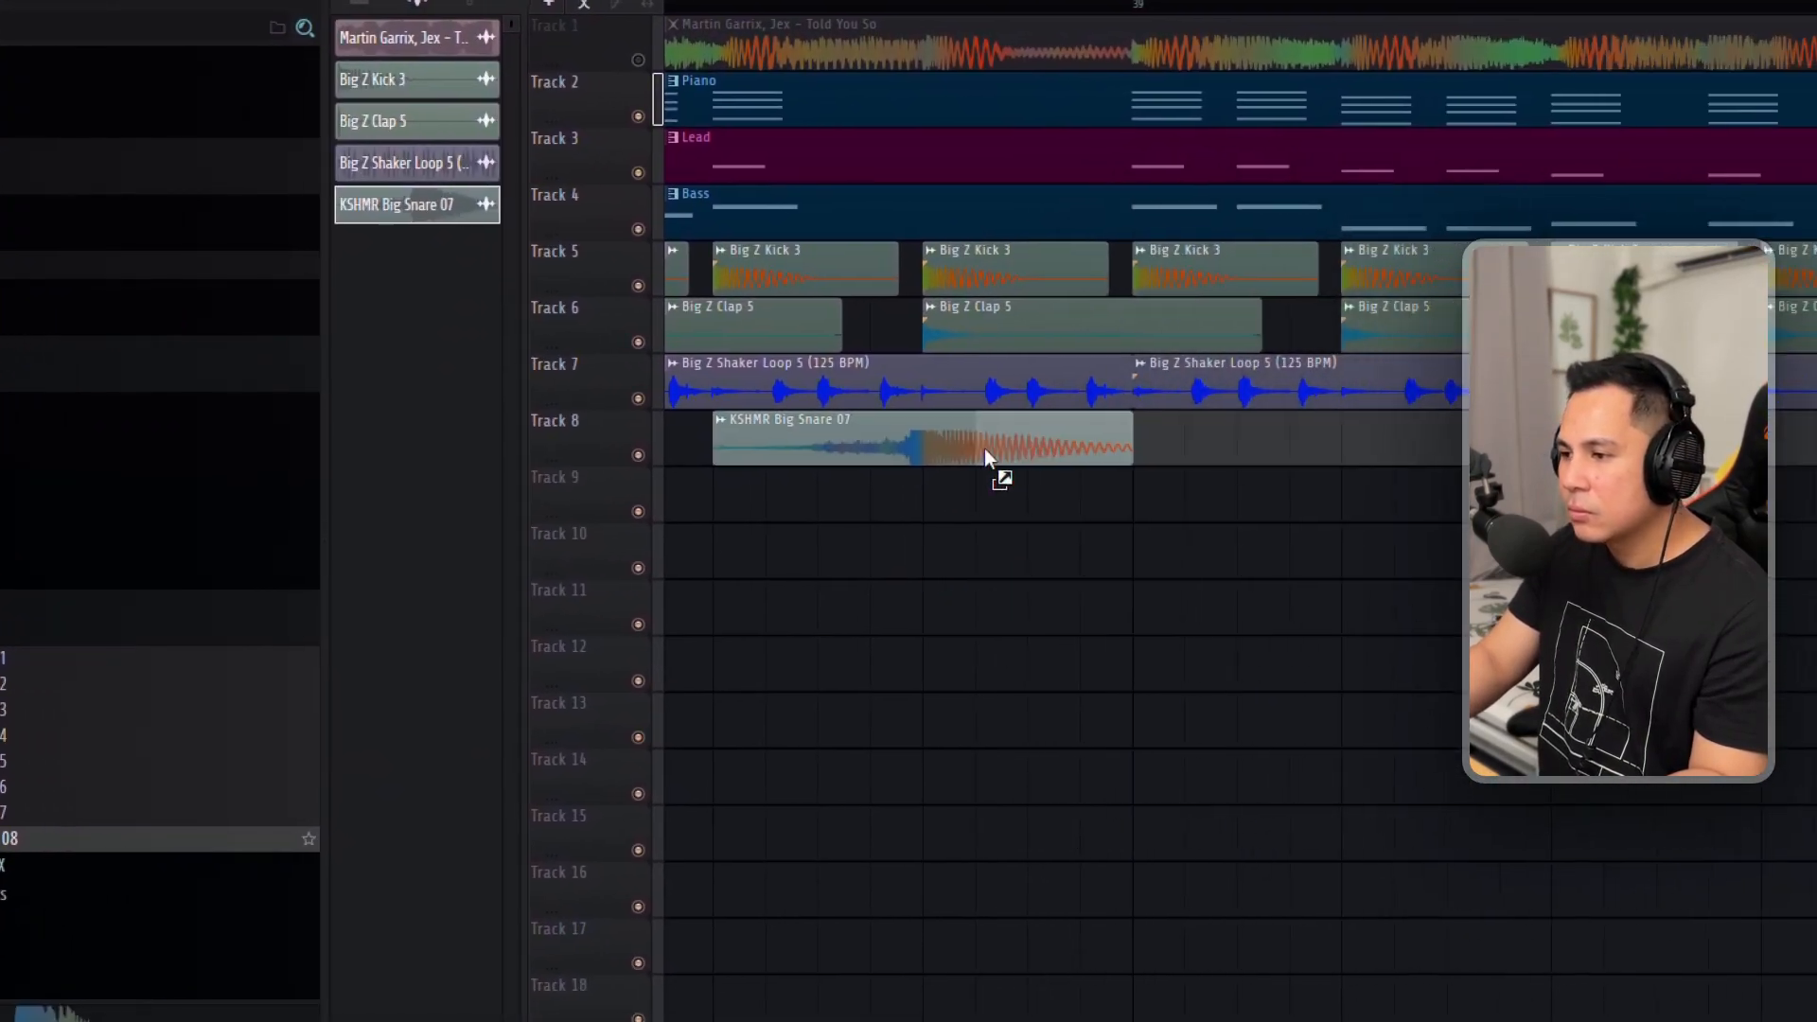
left_click_drag(984, 449, 977, 446)
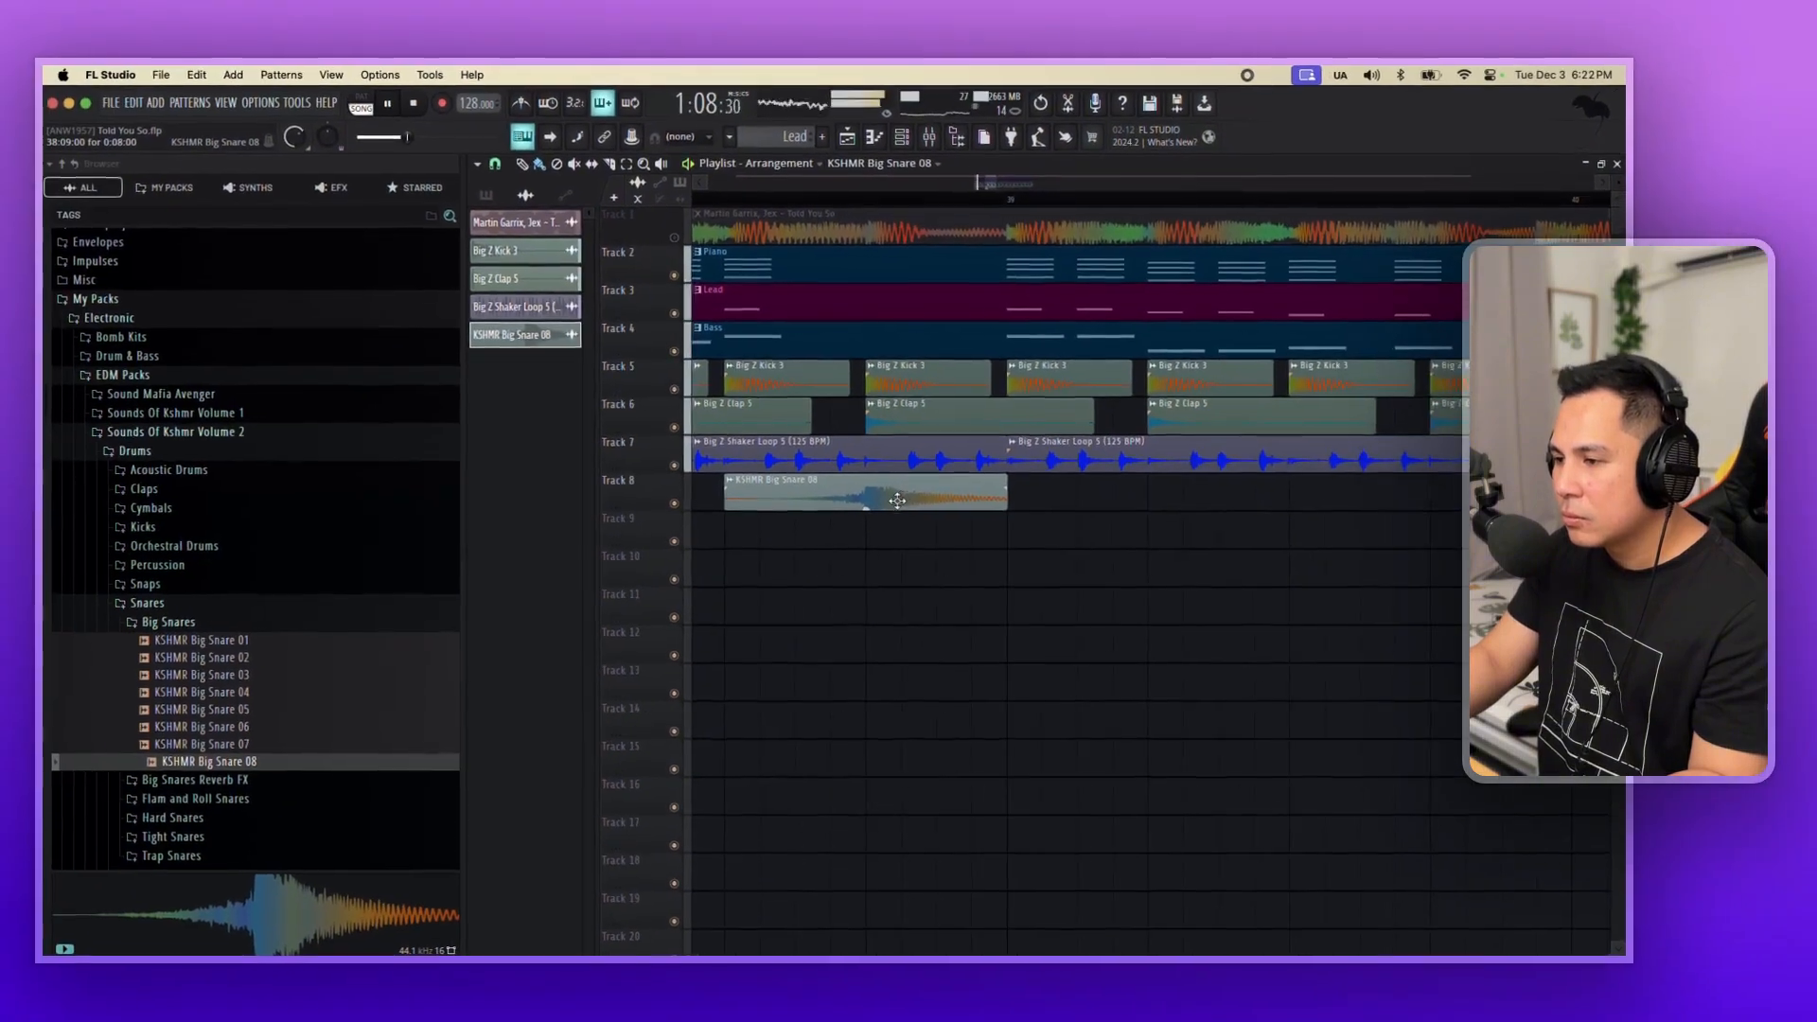
scroll(951, 445, "up", 5)
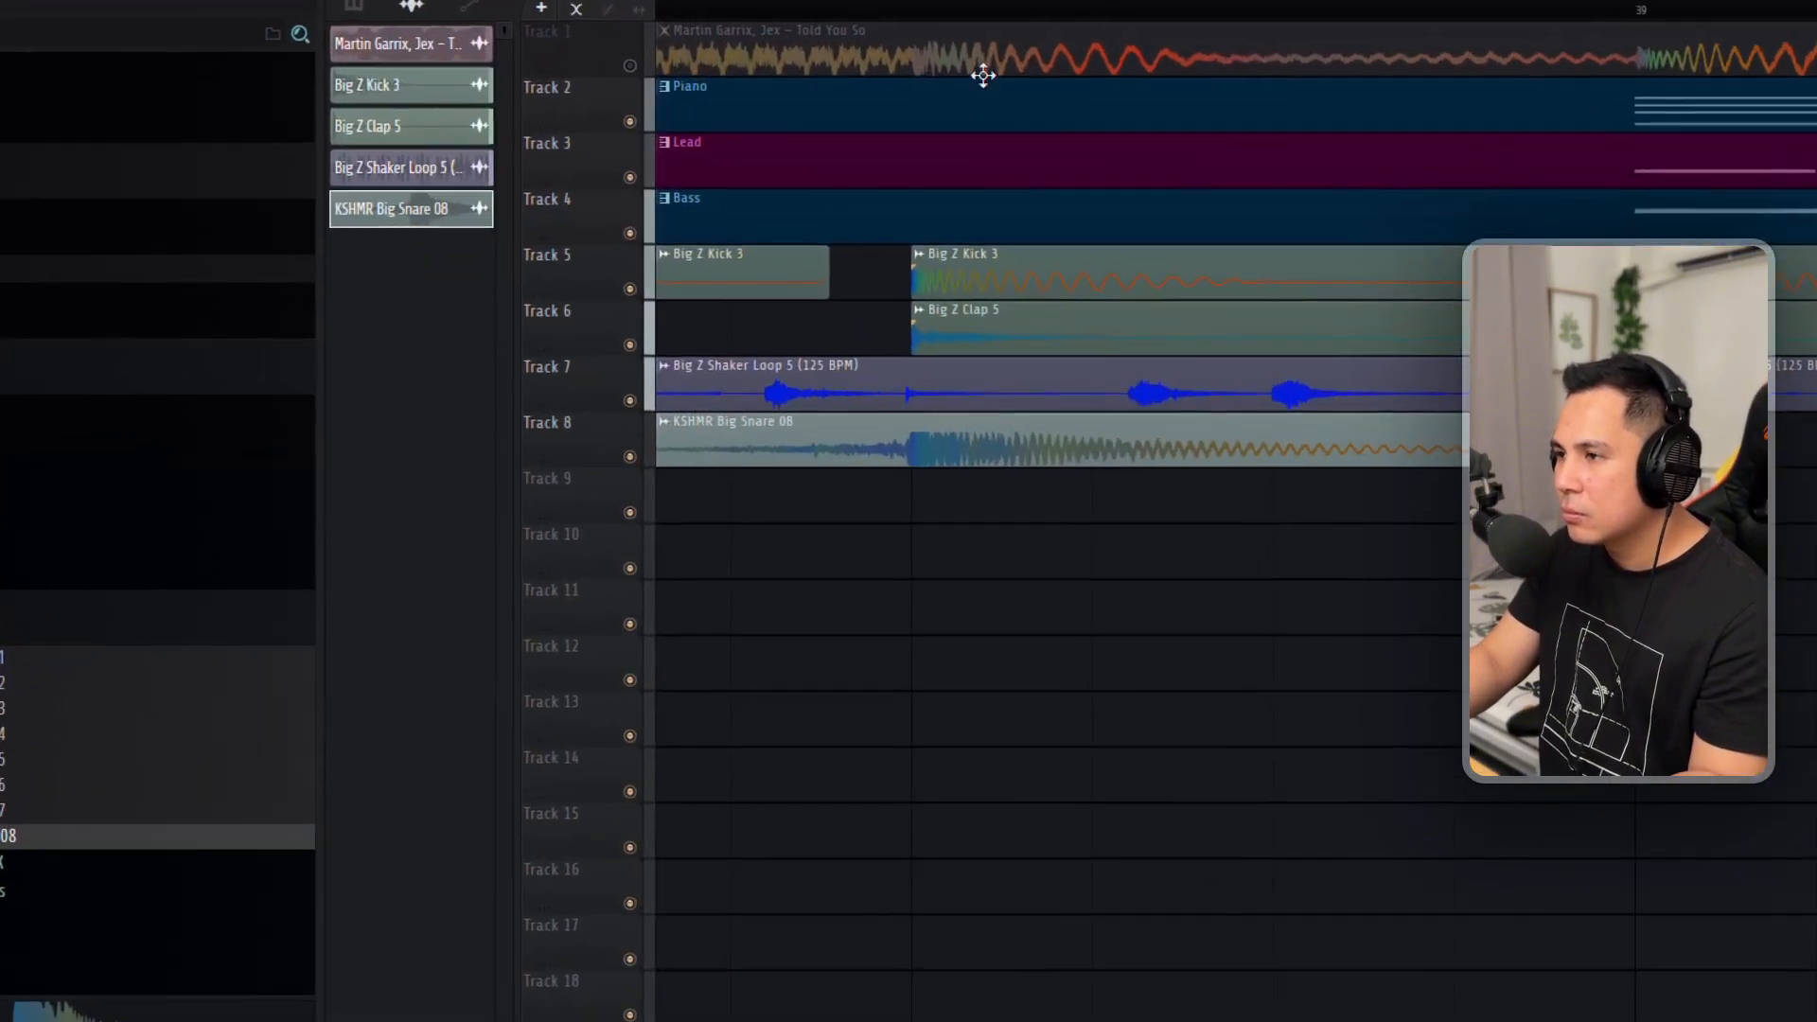
left_click(927, 141)
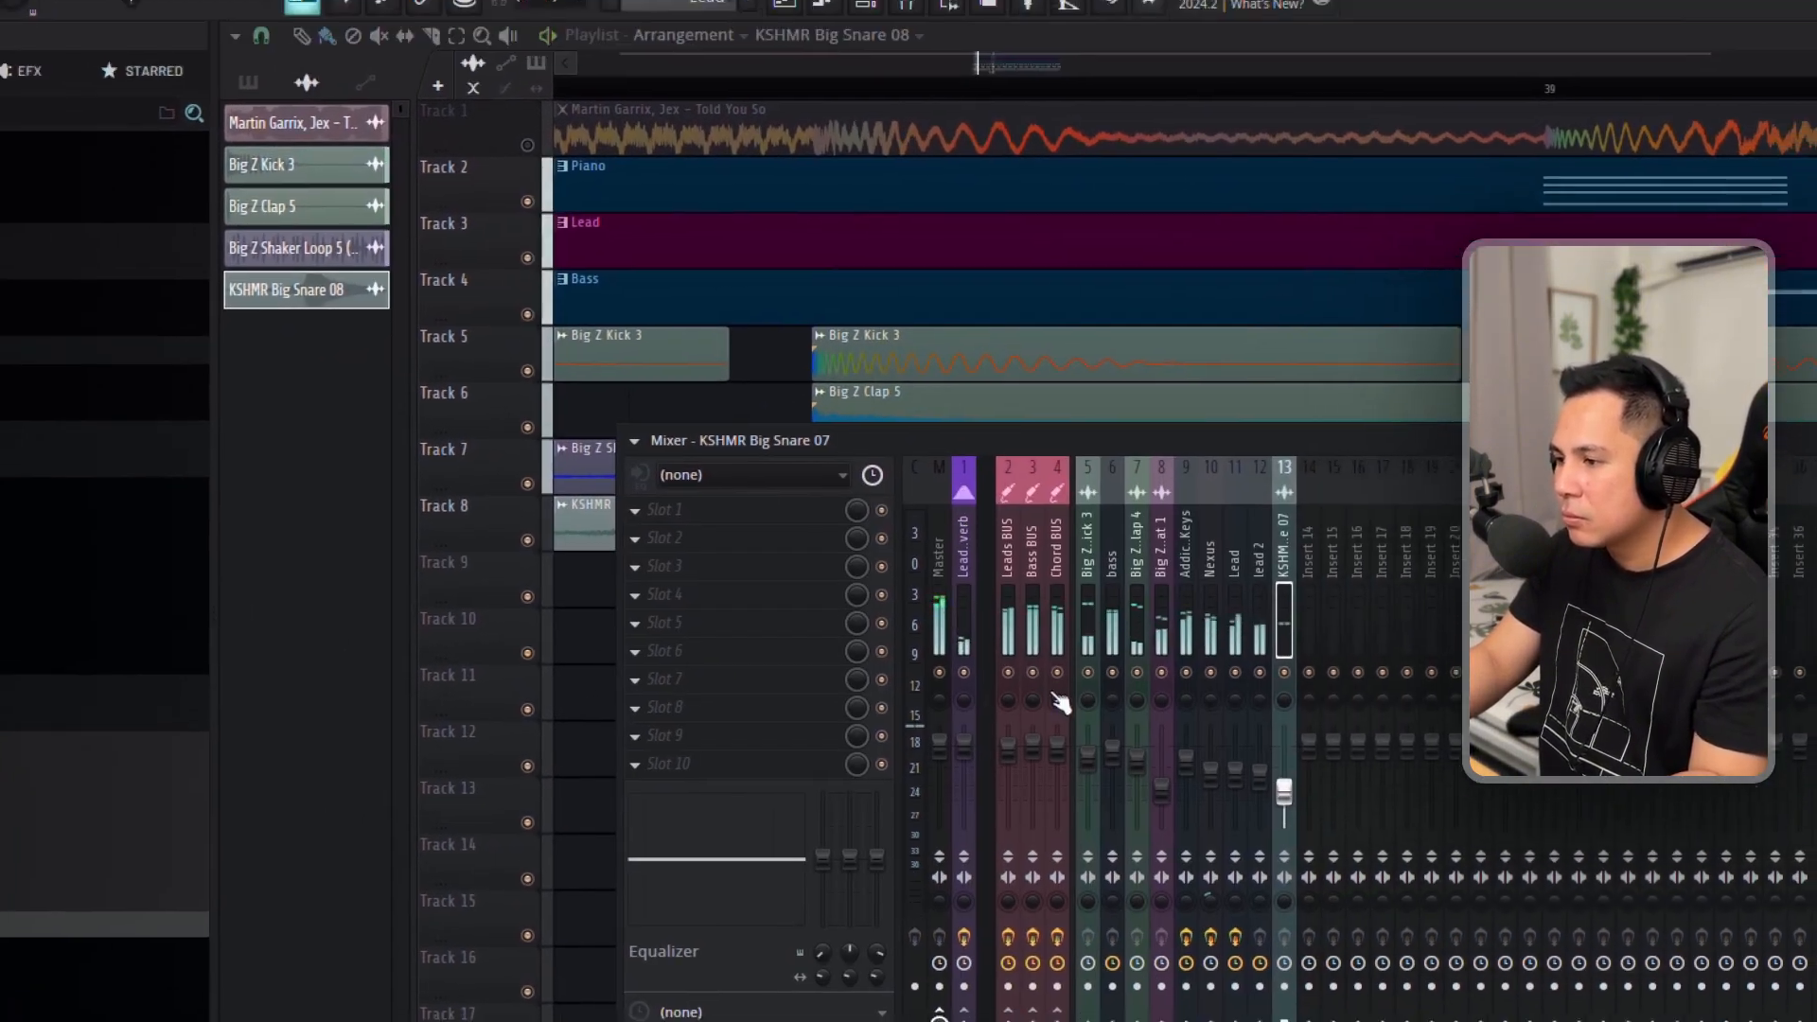
Set the bass Serum's portamento time to 68 ms and add a short F#4 note beneath the long F#5 note in bar 2.
left_click(771, 453)
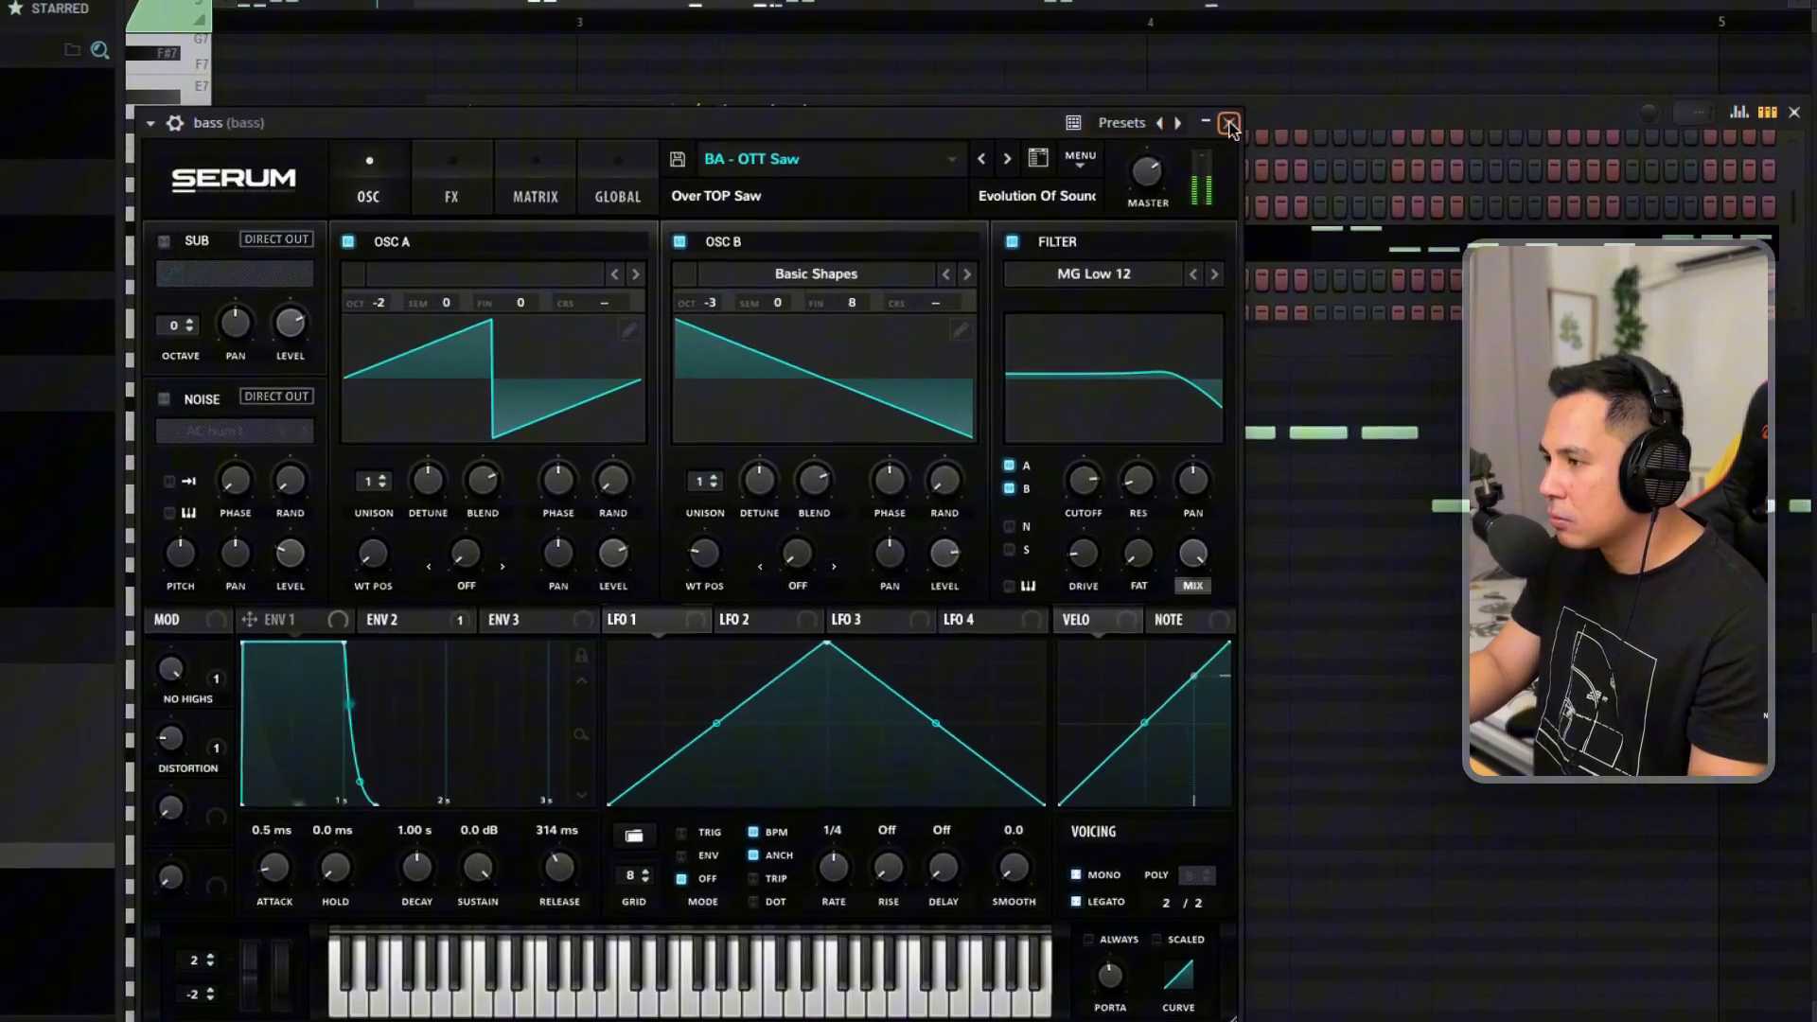
left_click(1229, 124)
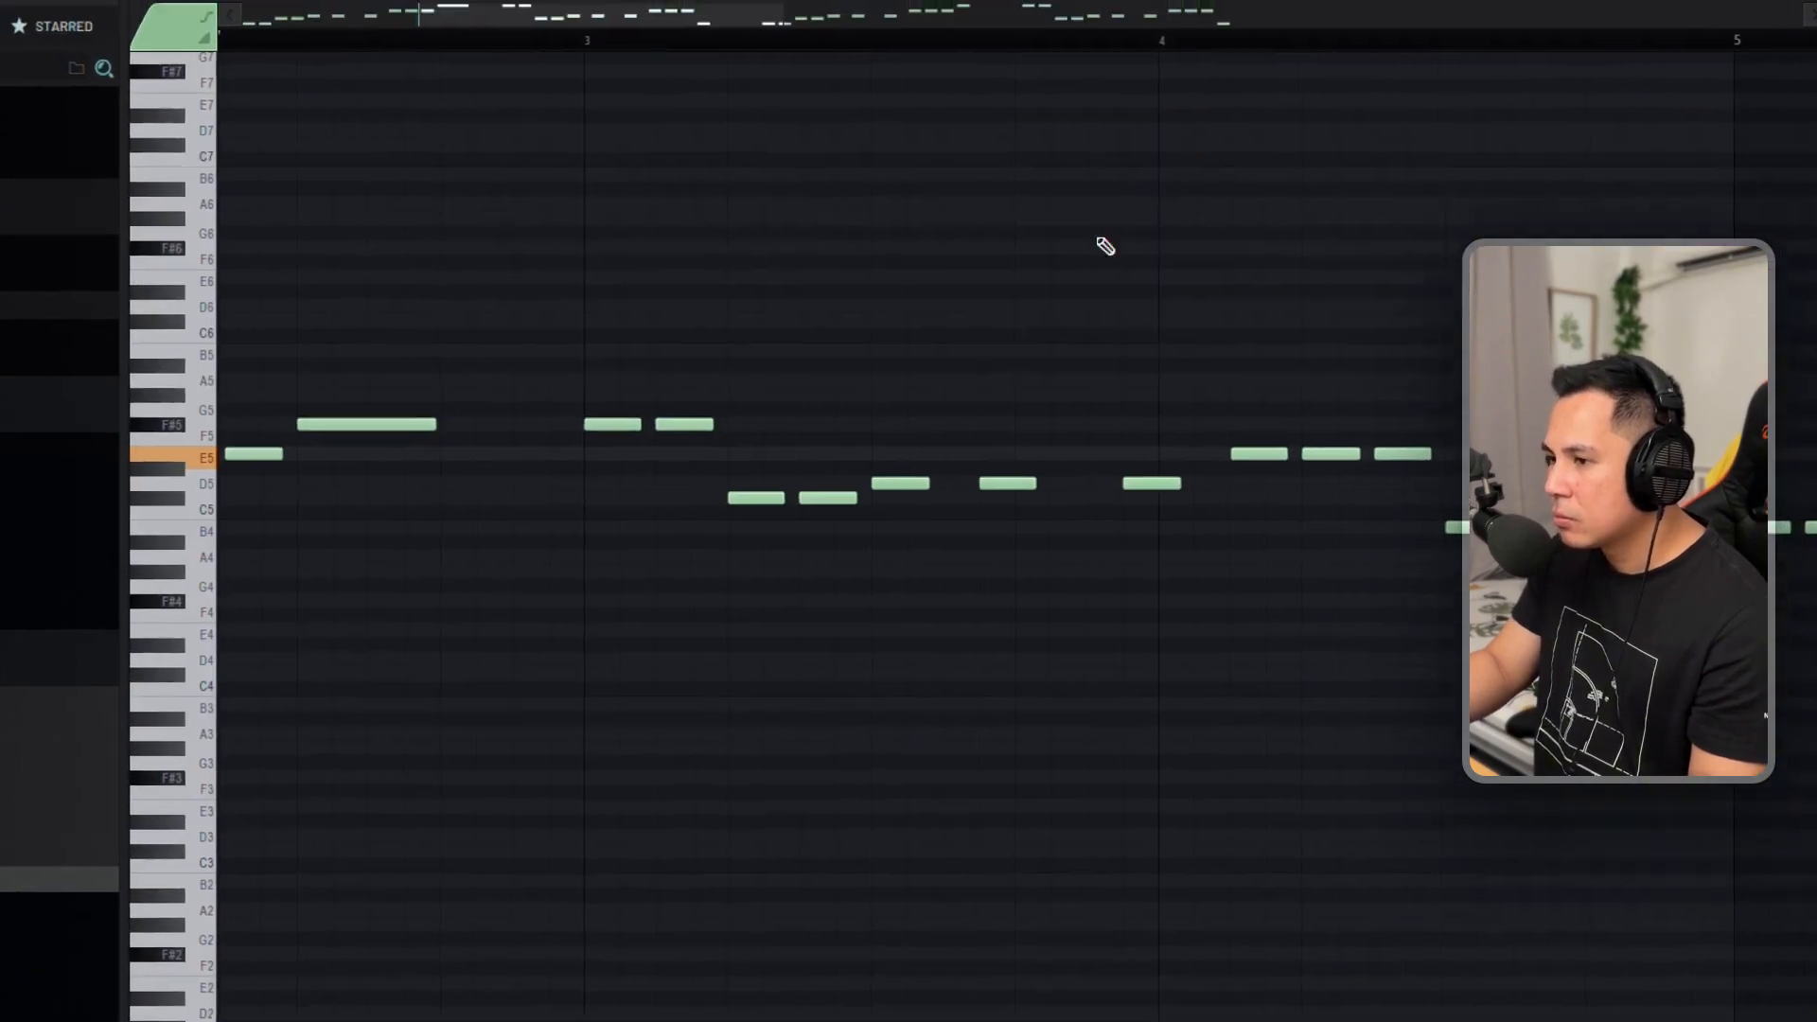
left_click(421, 558)
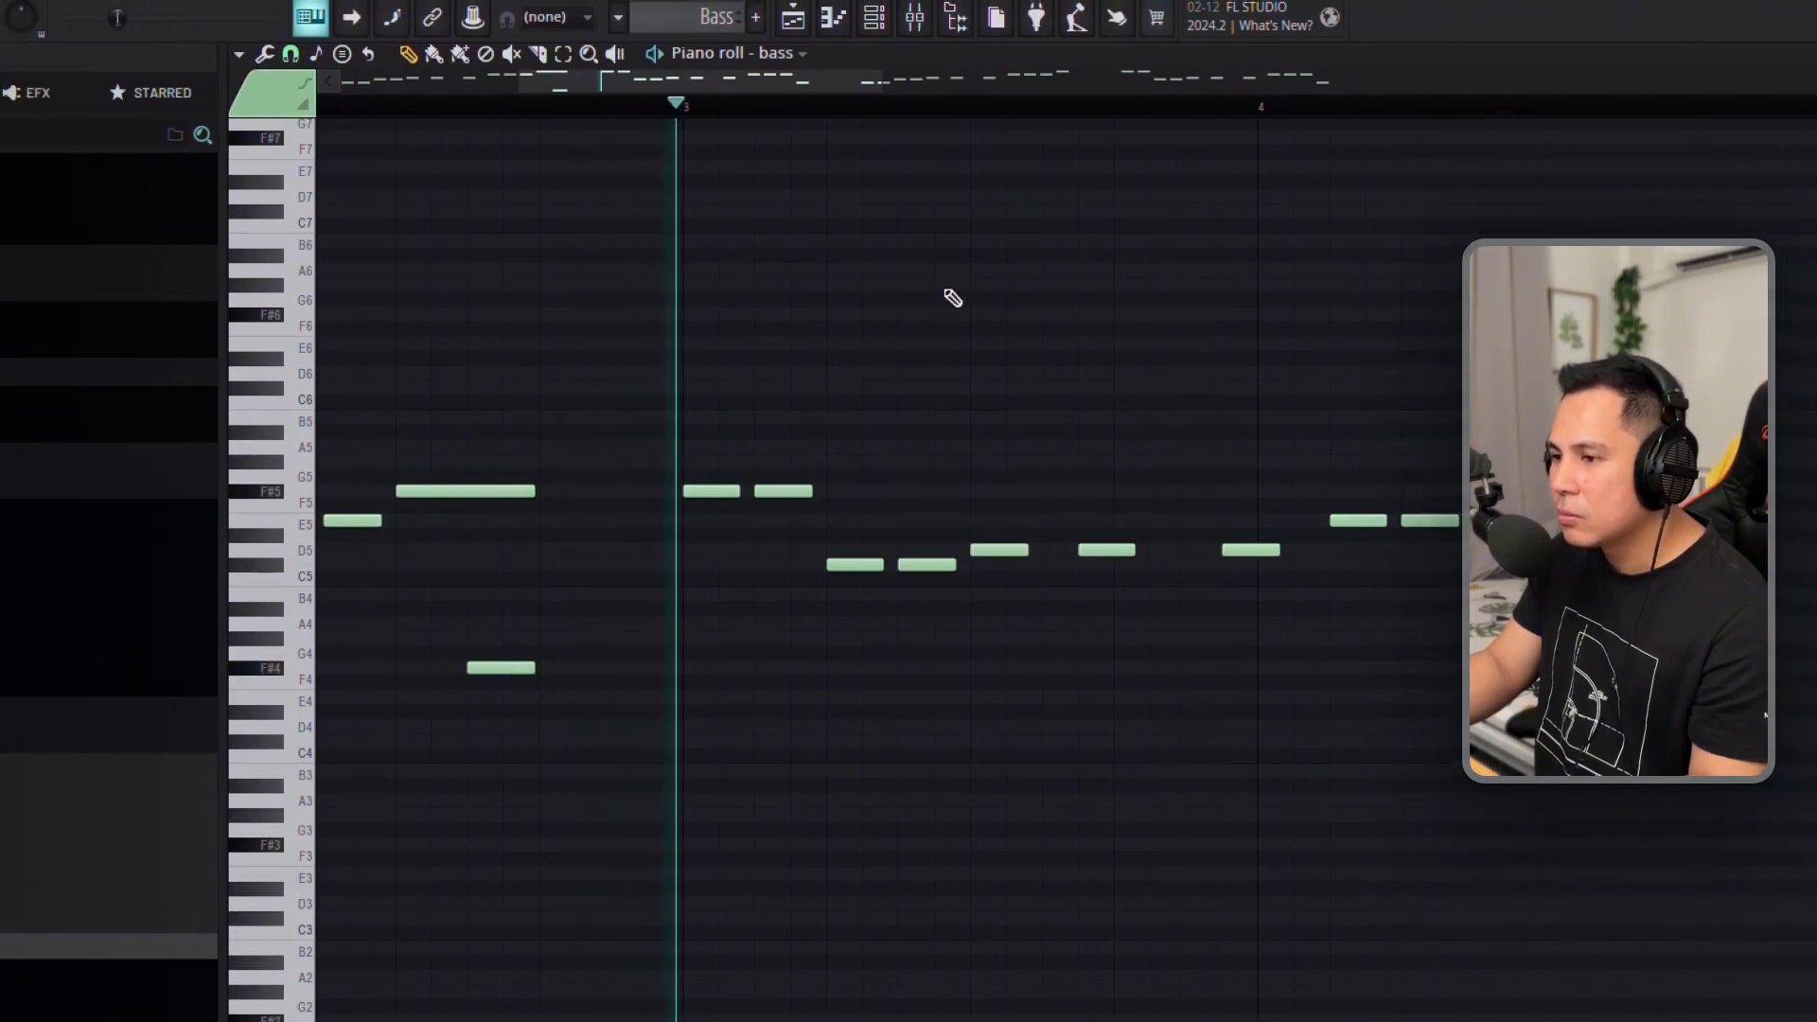
Lengthen the last B4 bass note in bar 4 and add a short B3 note beneath its end.
scroll(974, 385, "down", 5)
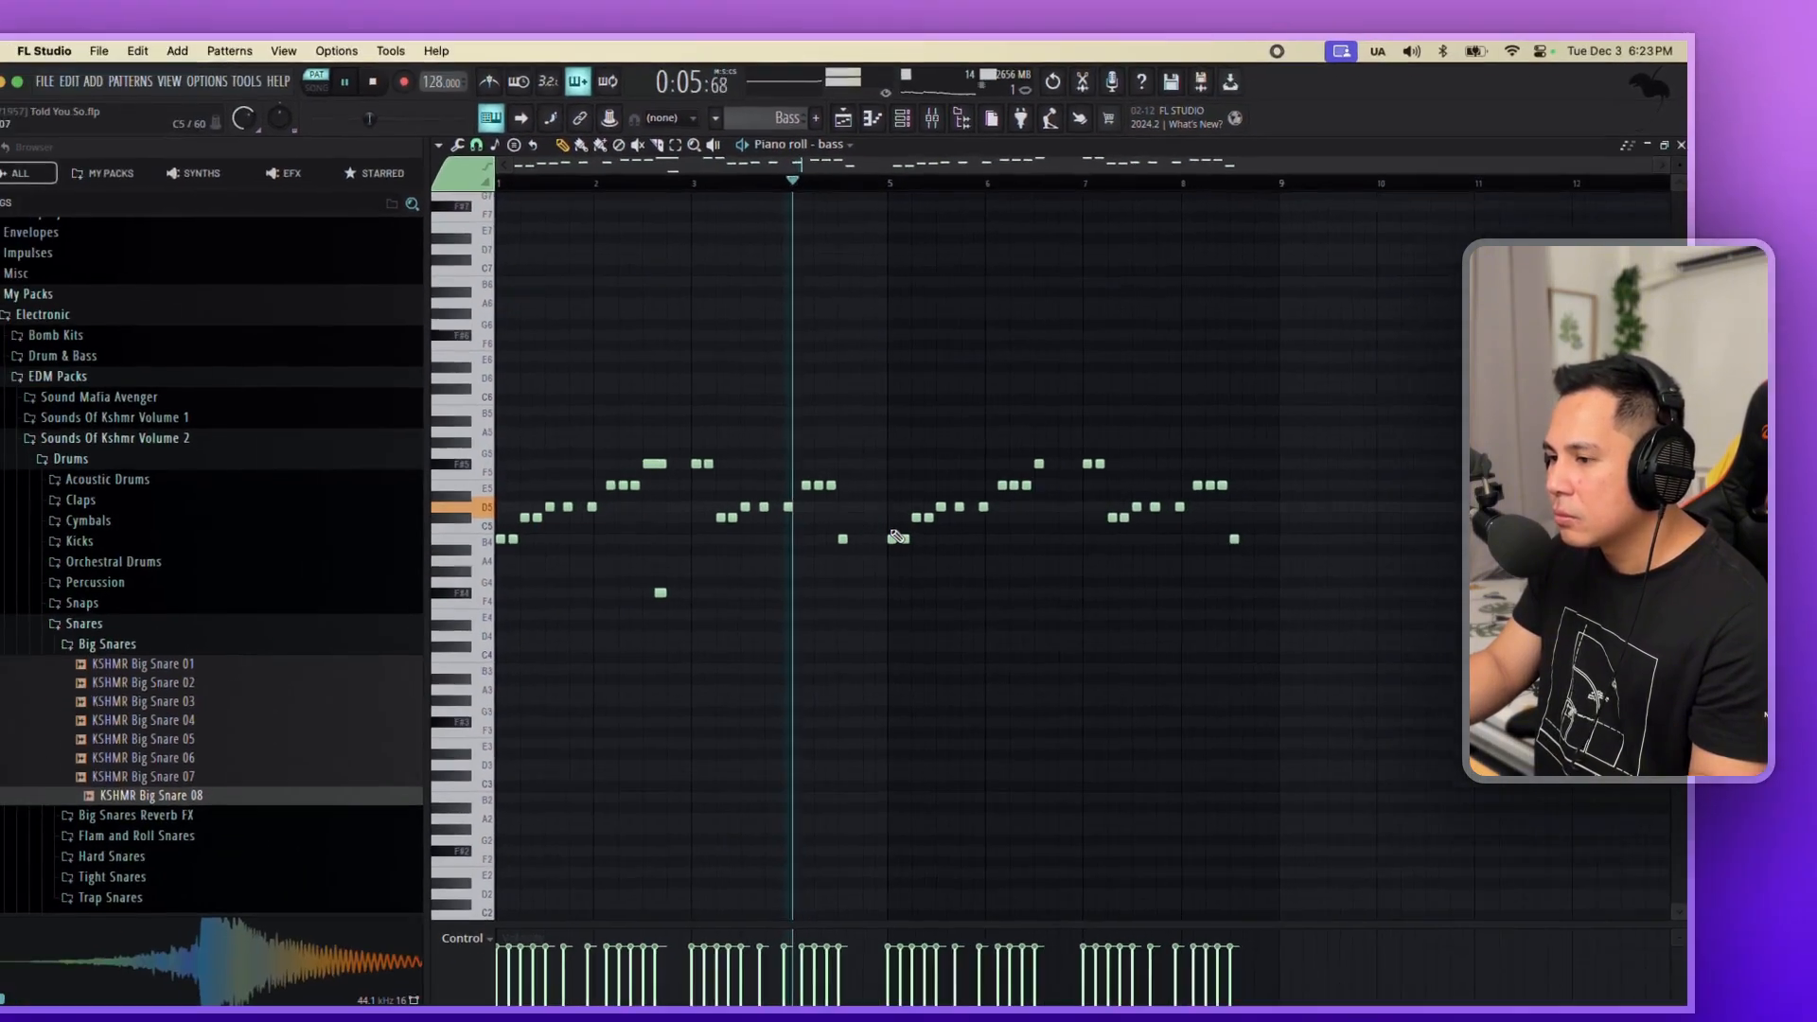
scroll(840, 597, "up", 5)
left_click_drag(830, 595, 878, 594)
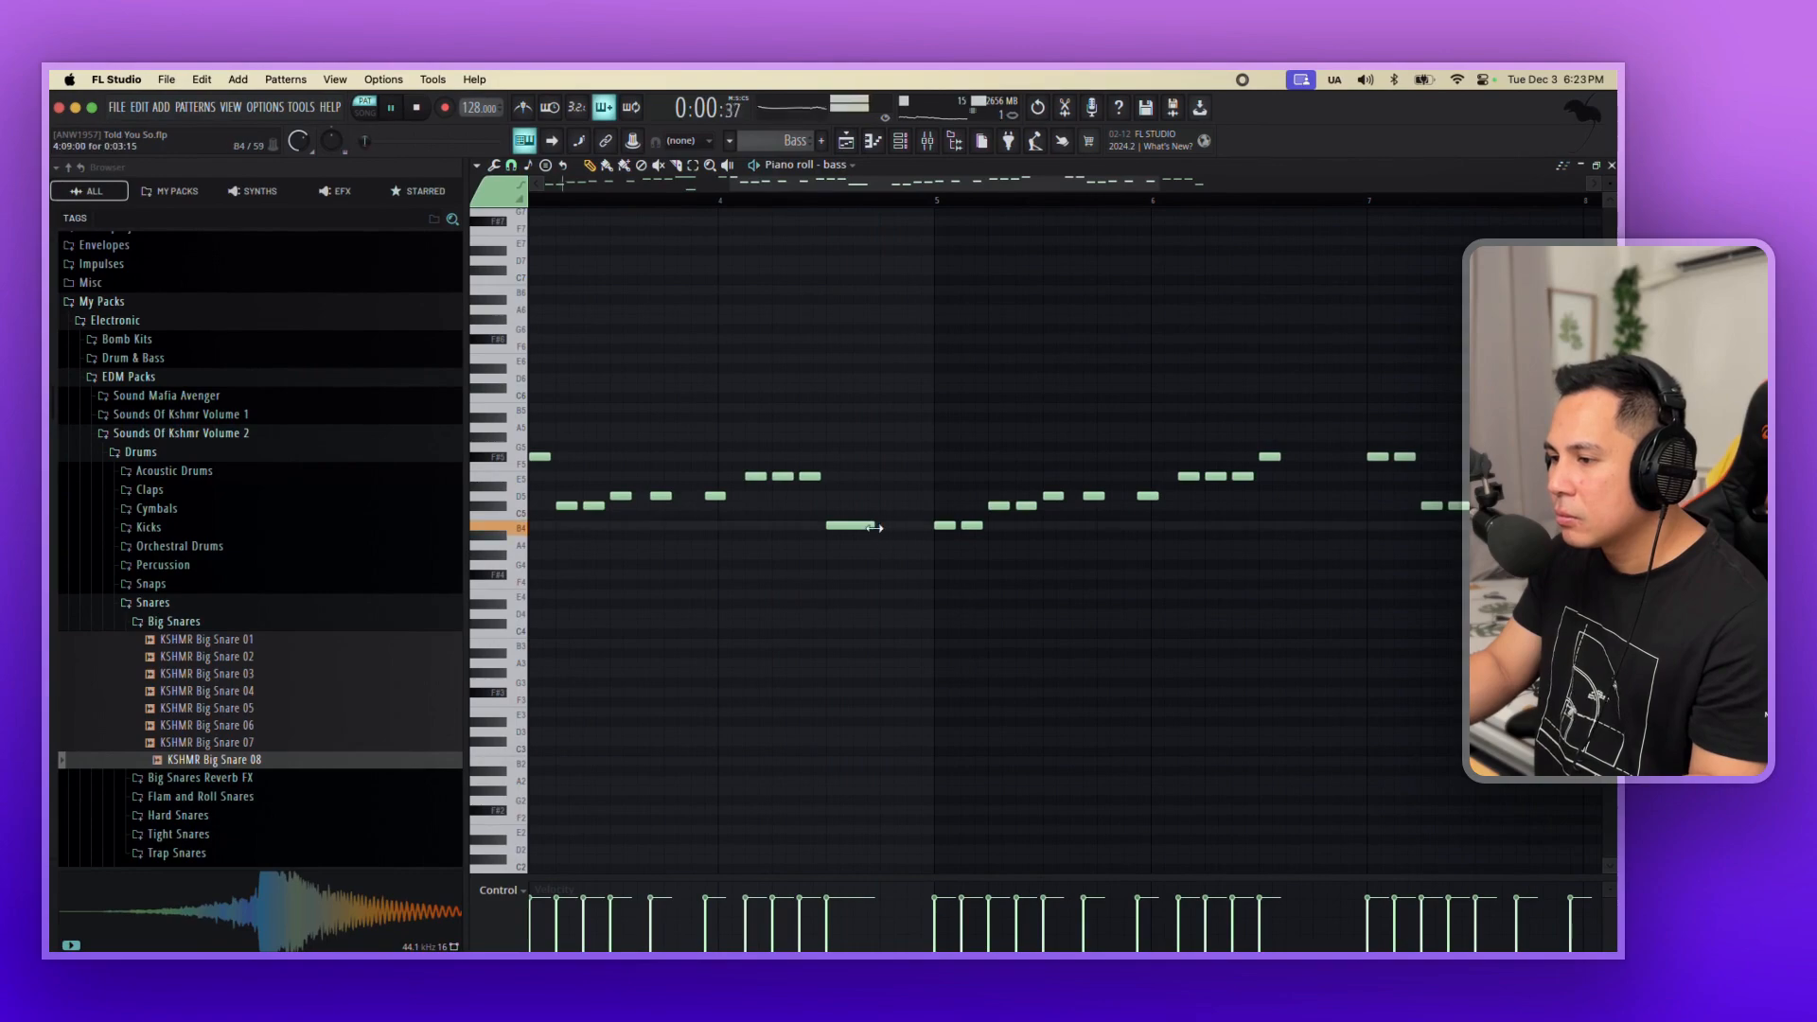
scroll(898, 570, "down", 5)
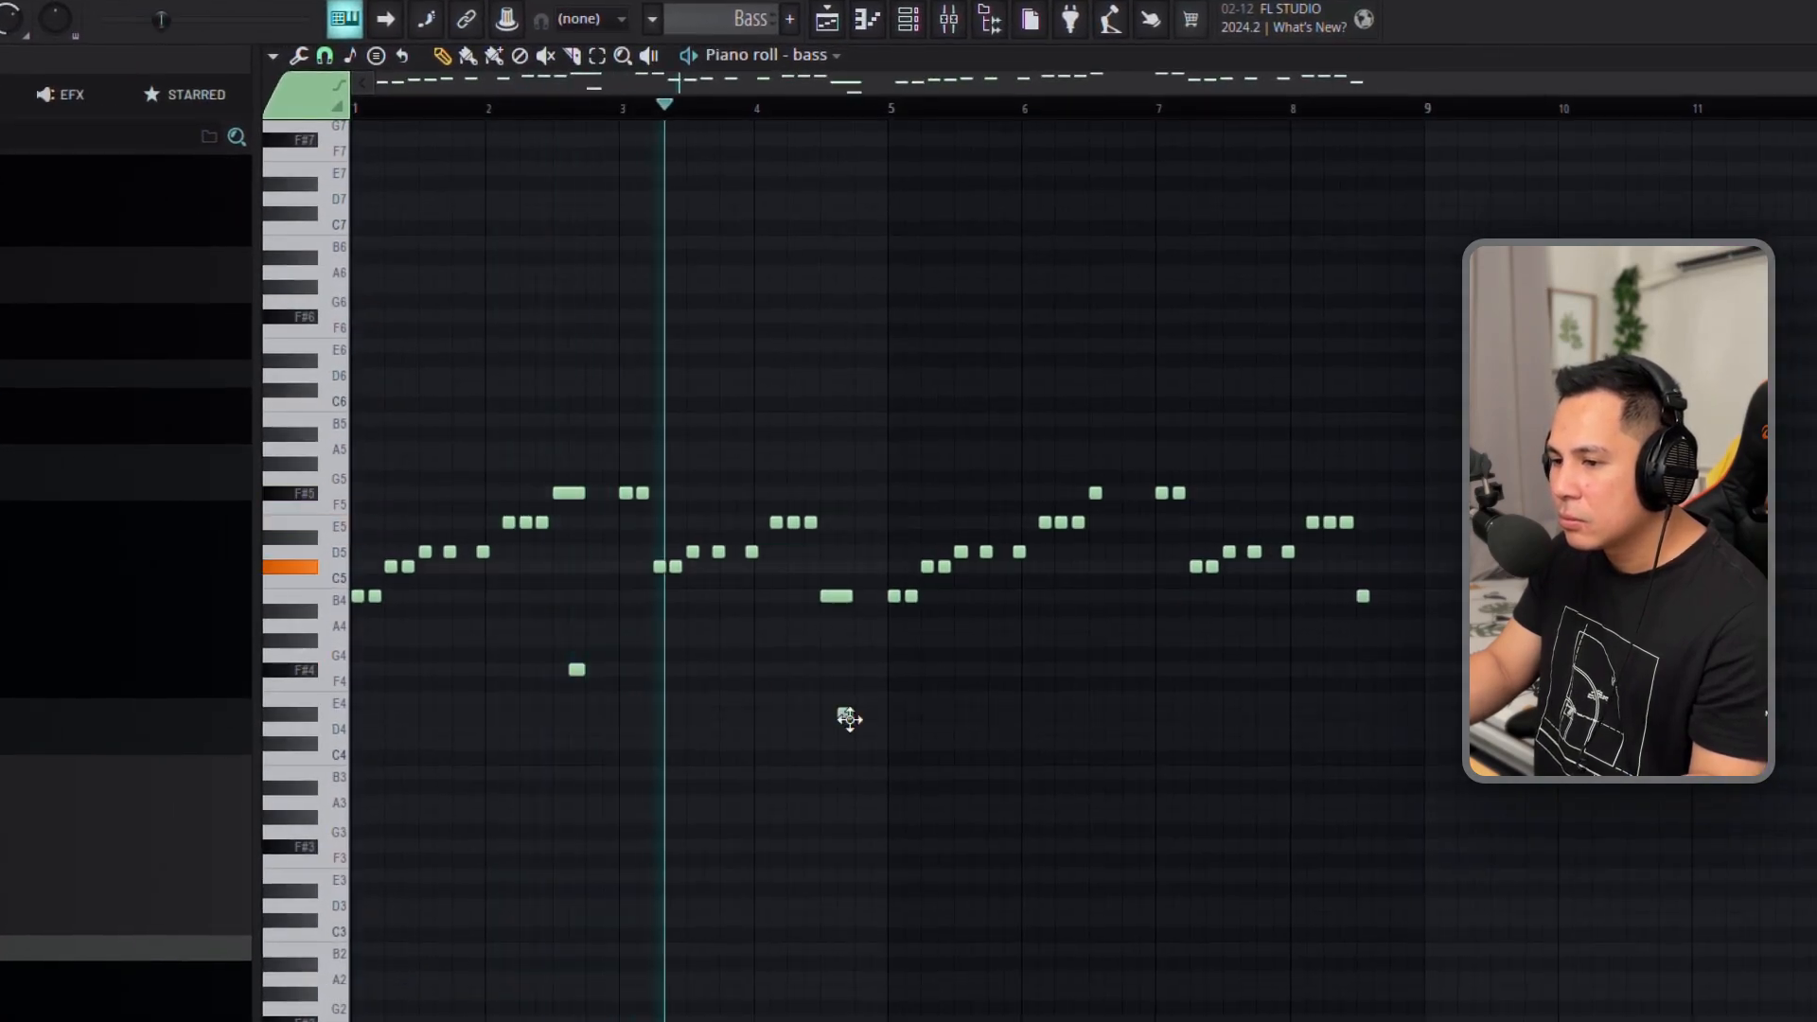
left_click(847, 773)
scroll(854, 772, "up", 4)
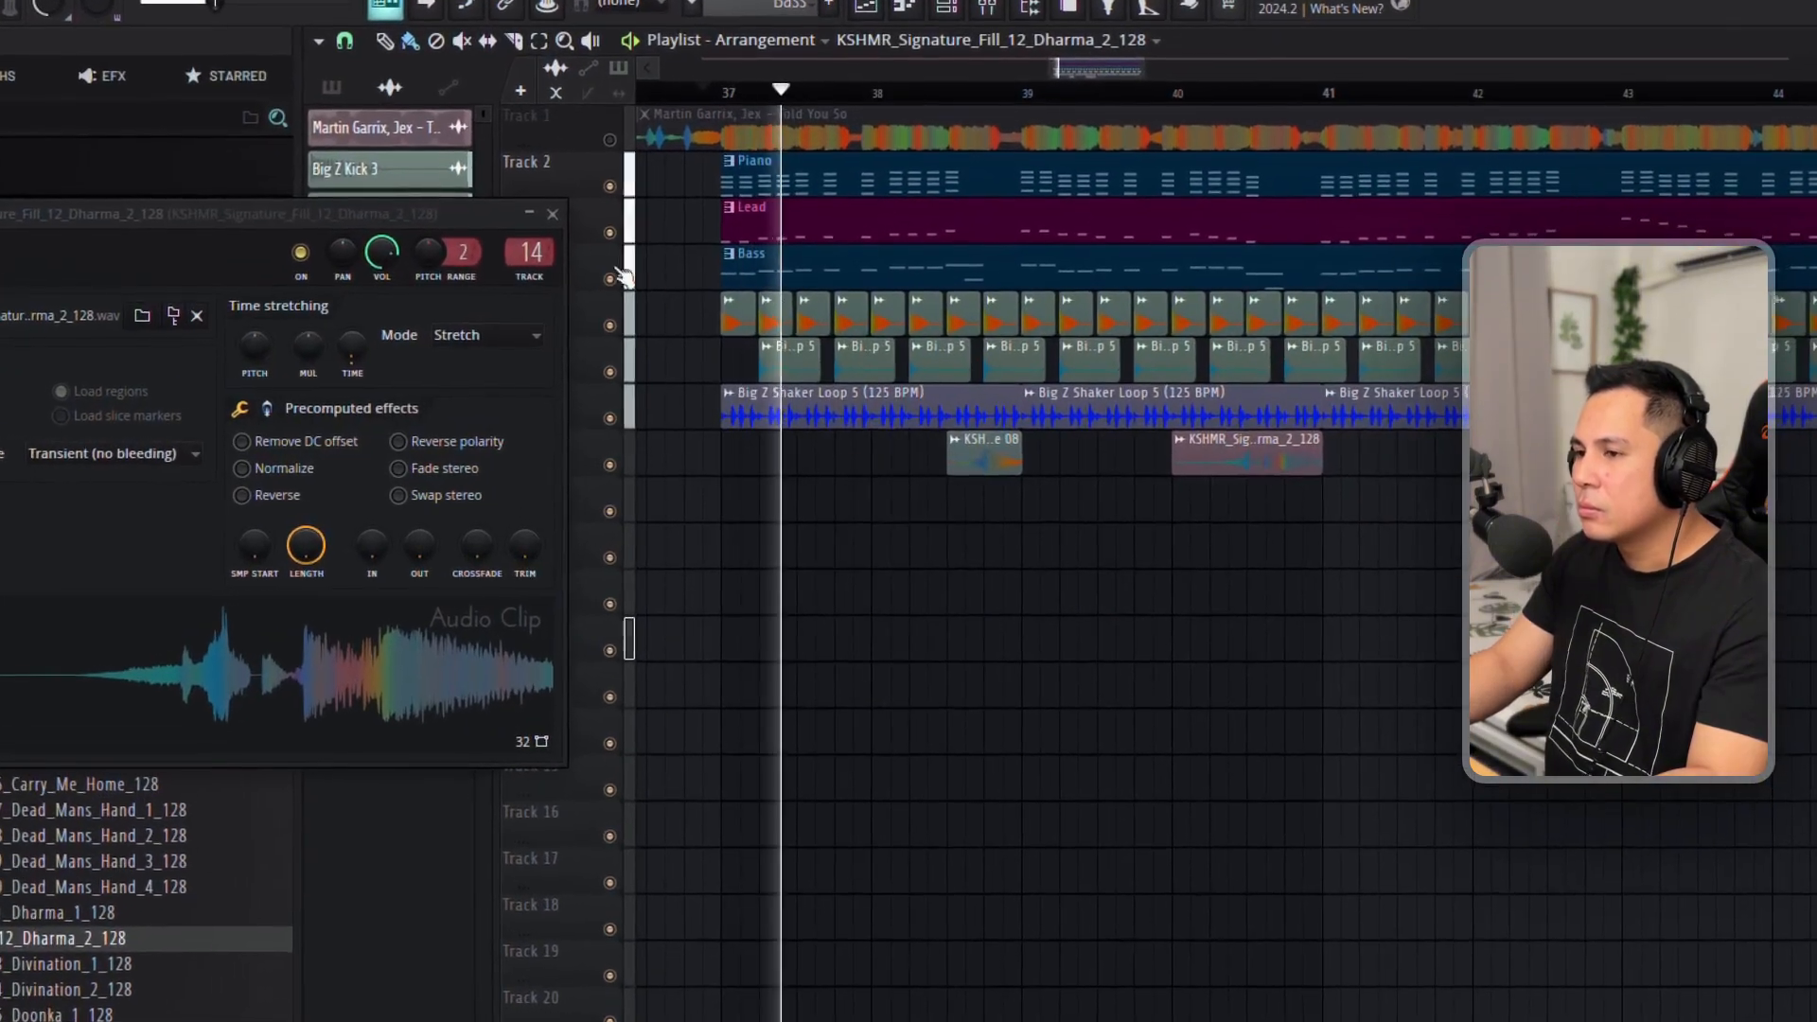
Close the fill's clip settings, then reopen them from the KSHMR_Signature_Fill_12_Dharma_2_128 clip on Track 8 in bar 40.
left_click(553, 215)
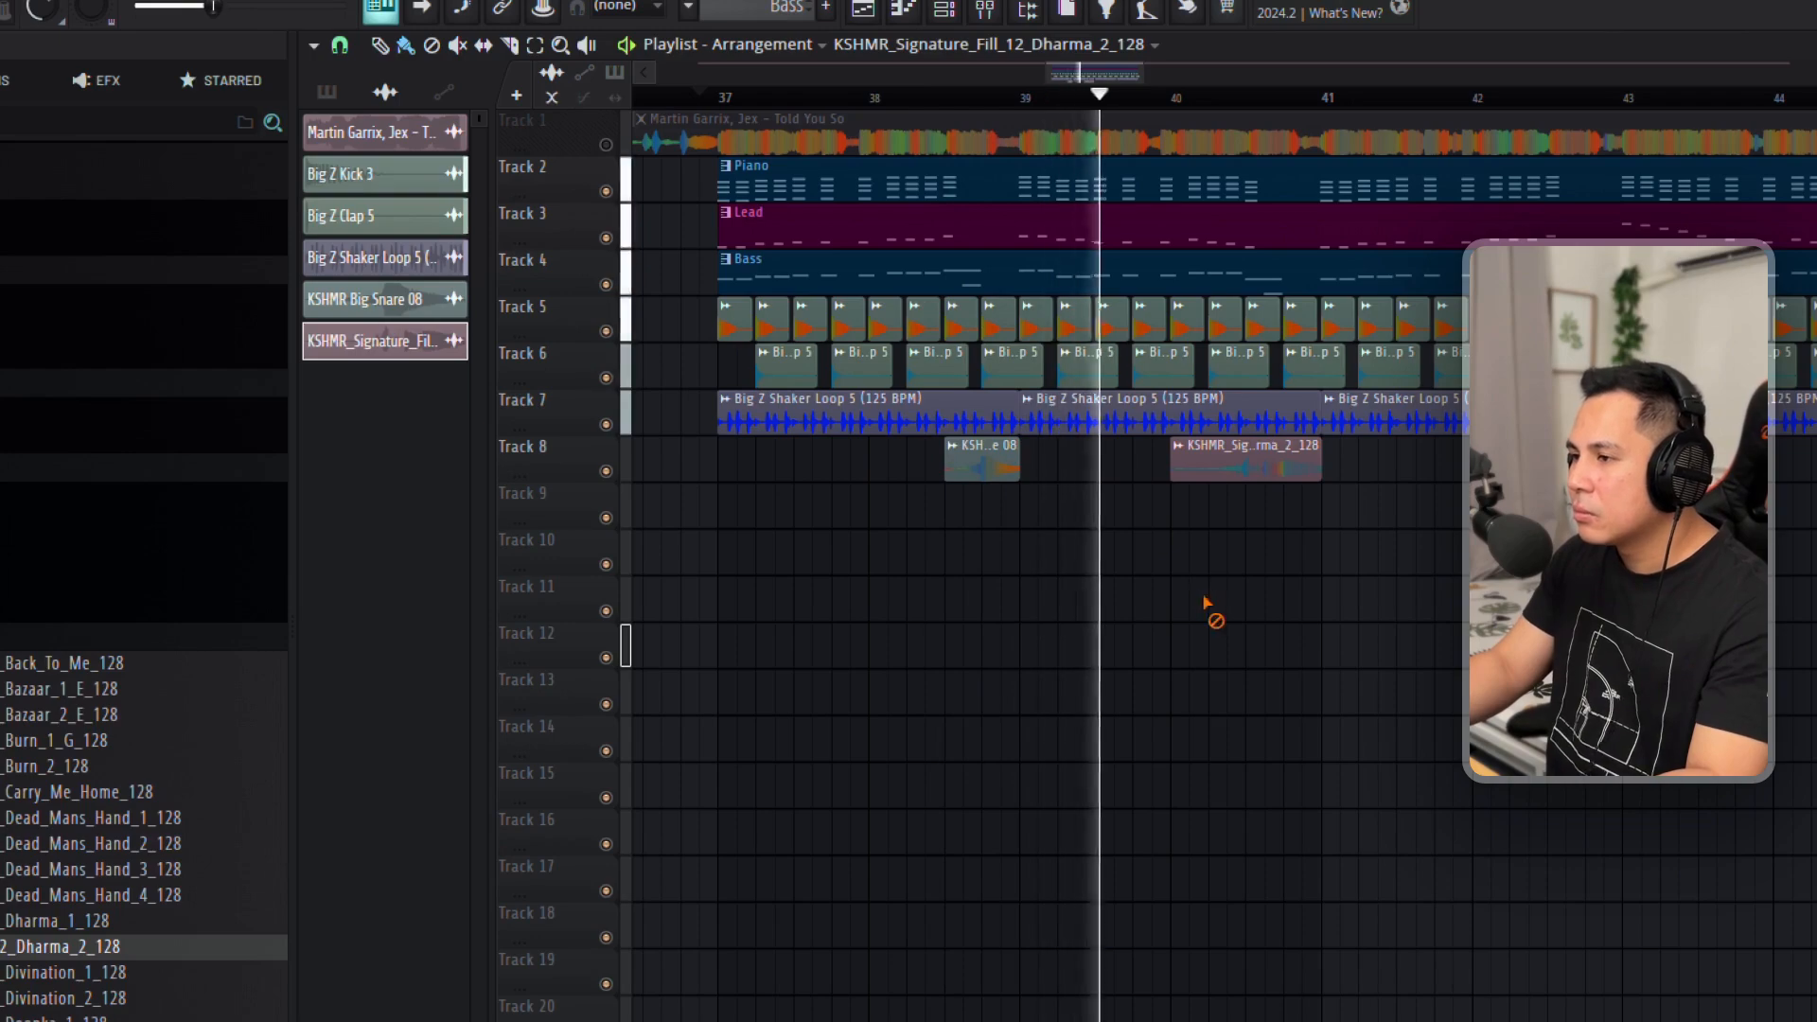
double_click(1216, 461)
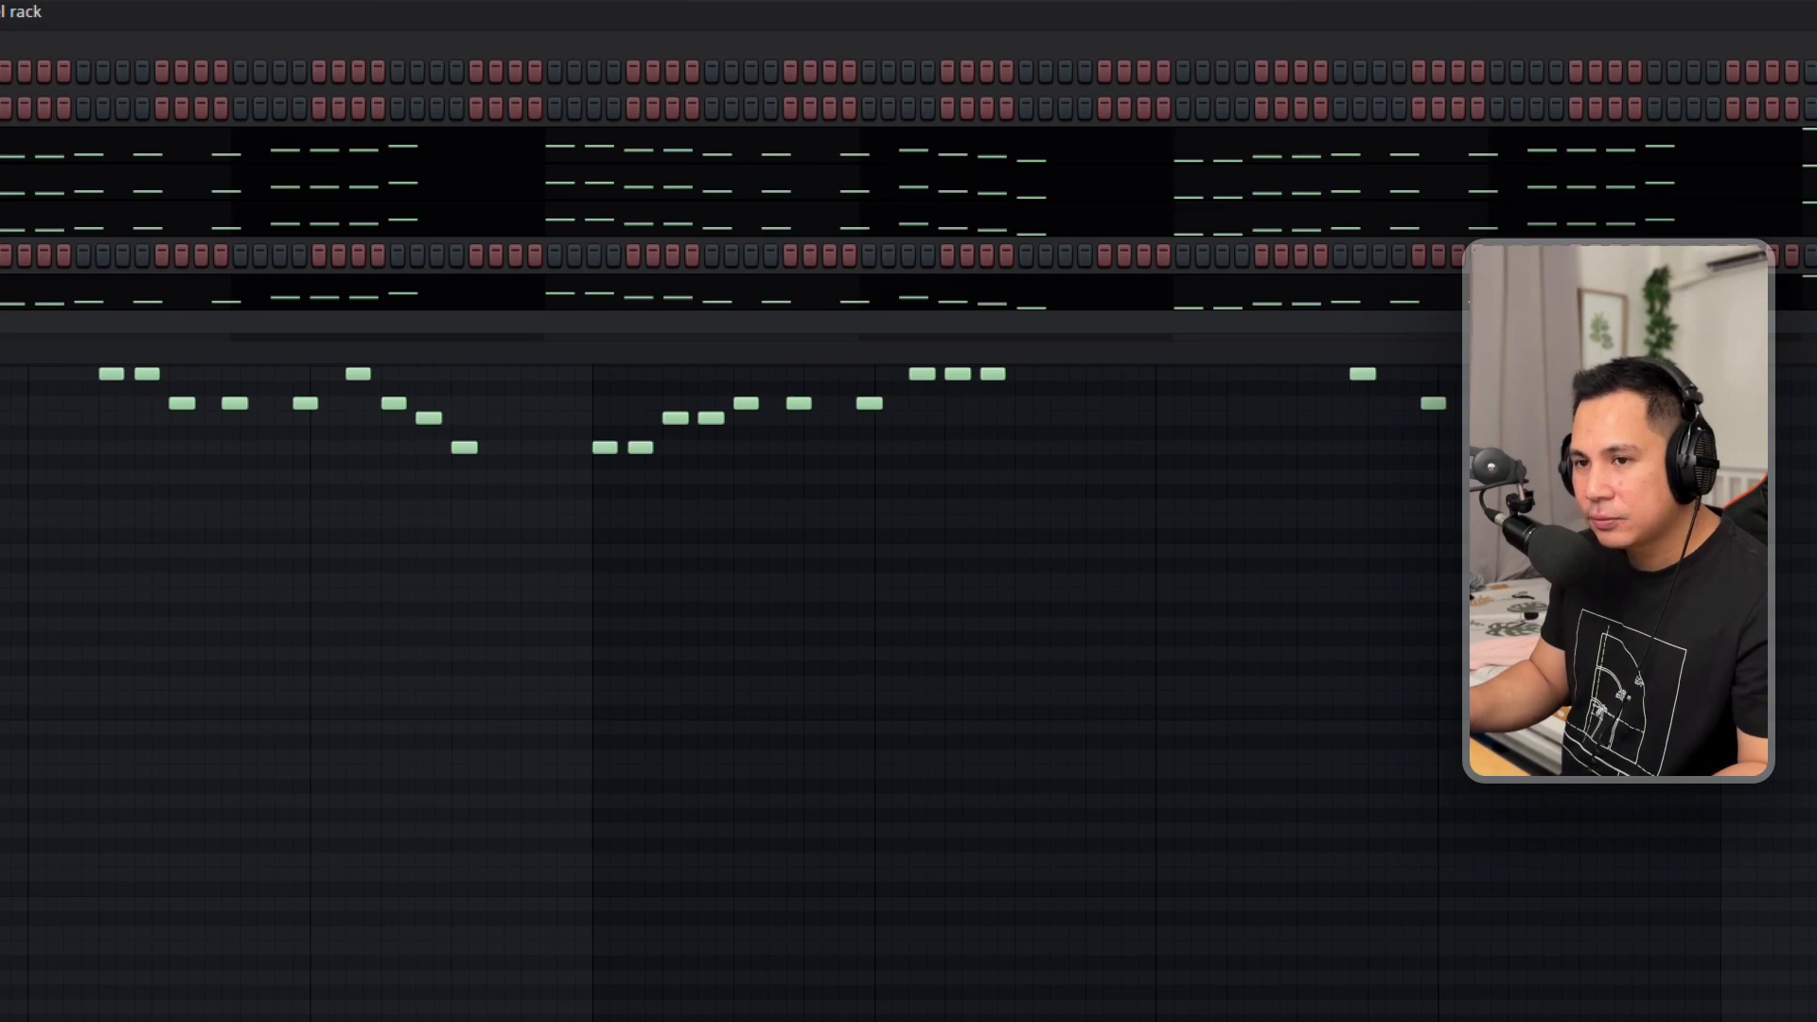
Play the Lead pattern and examine the LD - Strings preset in the Lead channel's Serum.
key("space")
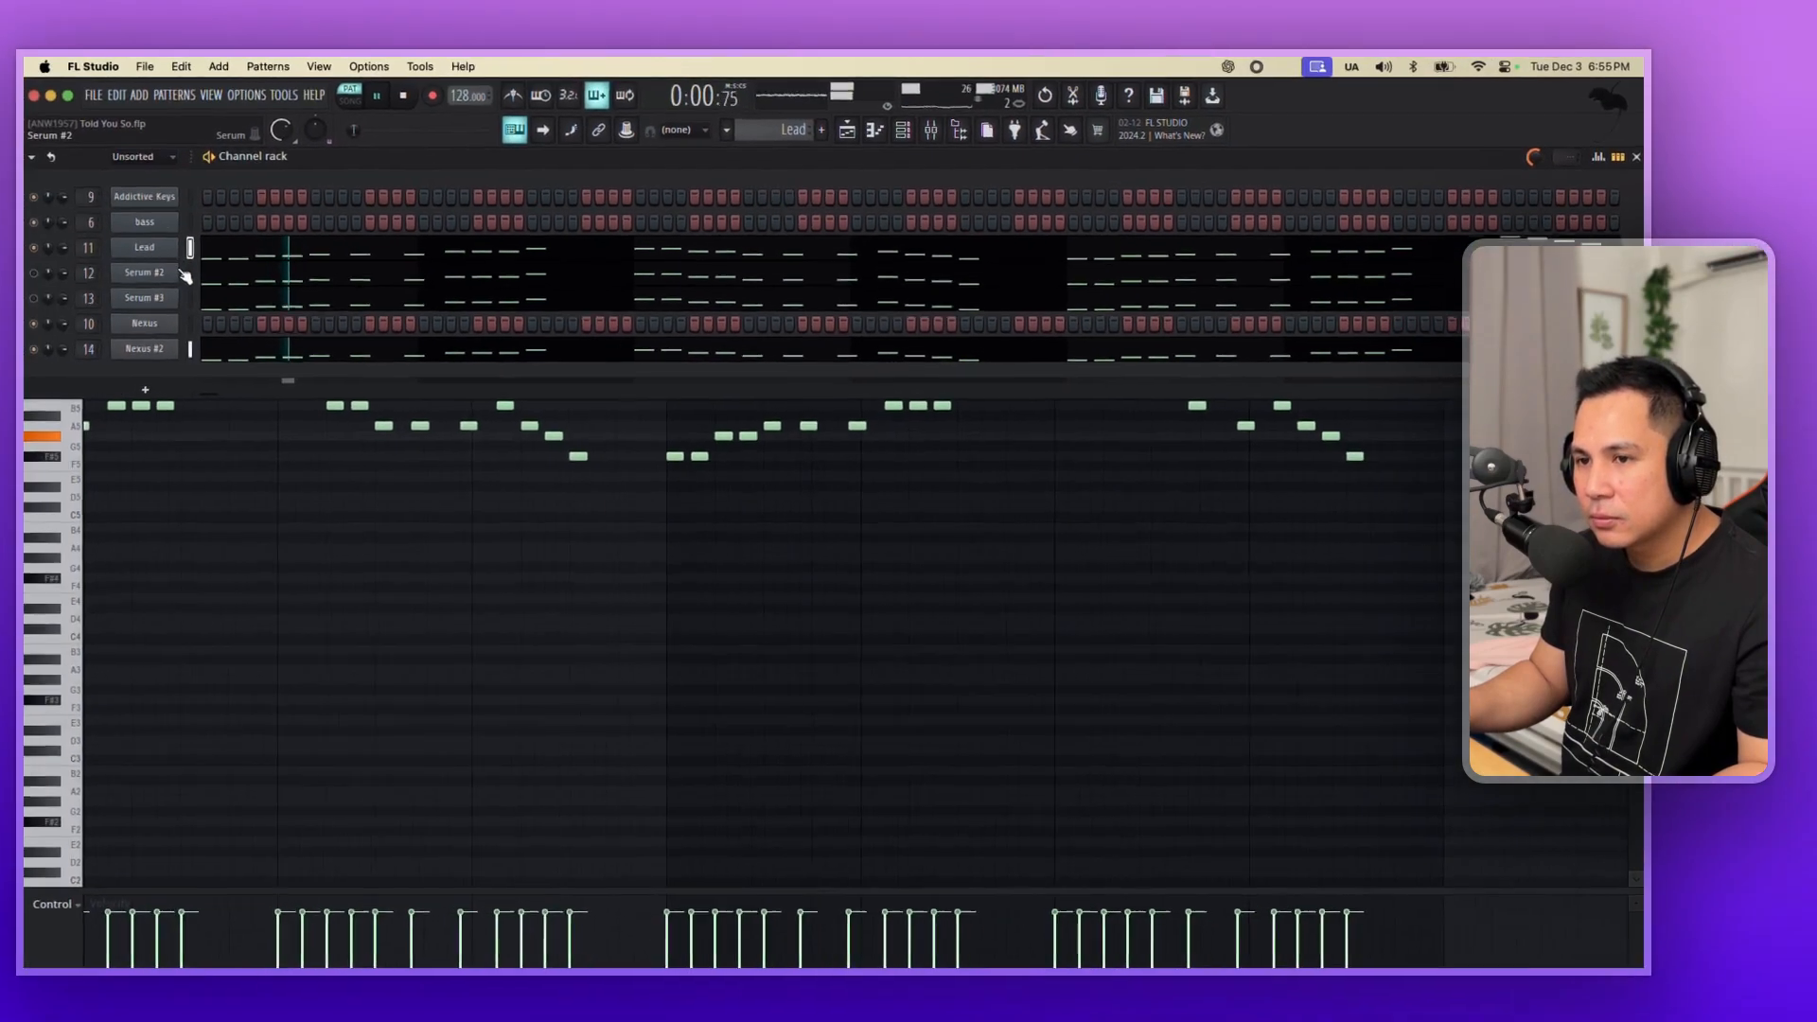
left_click(177, 257)
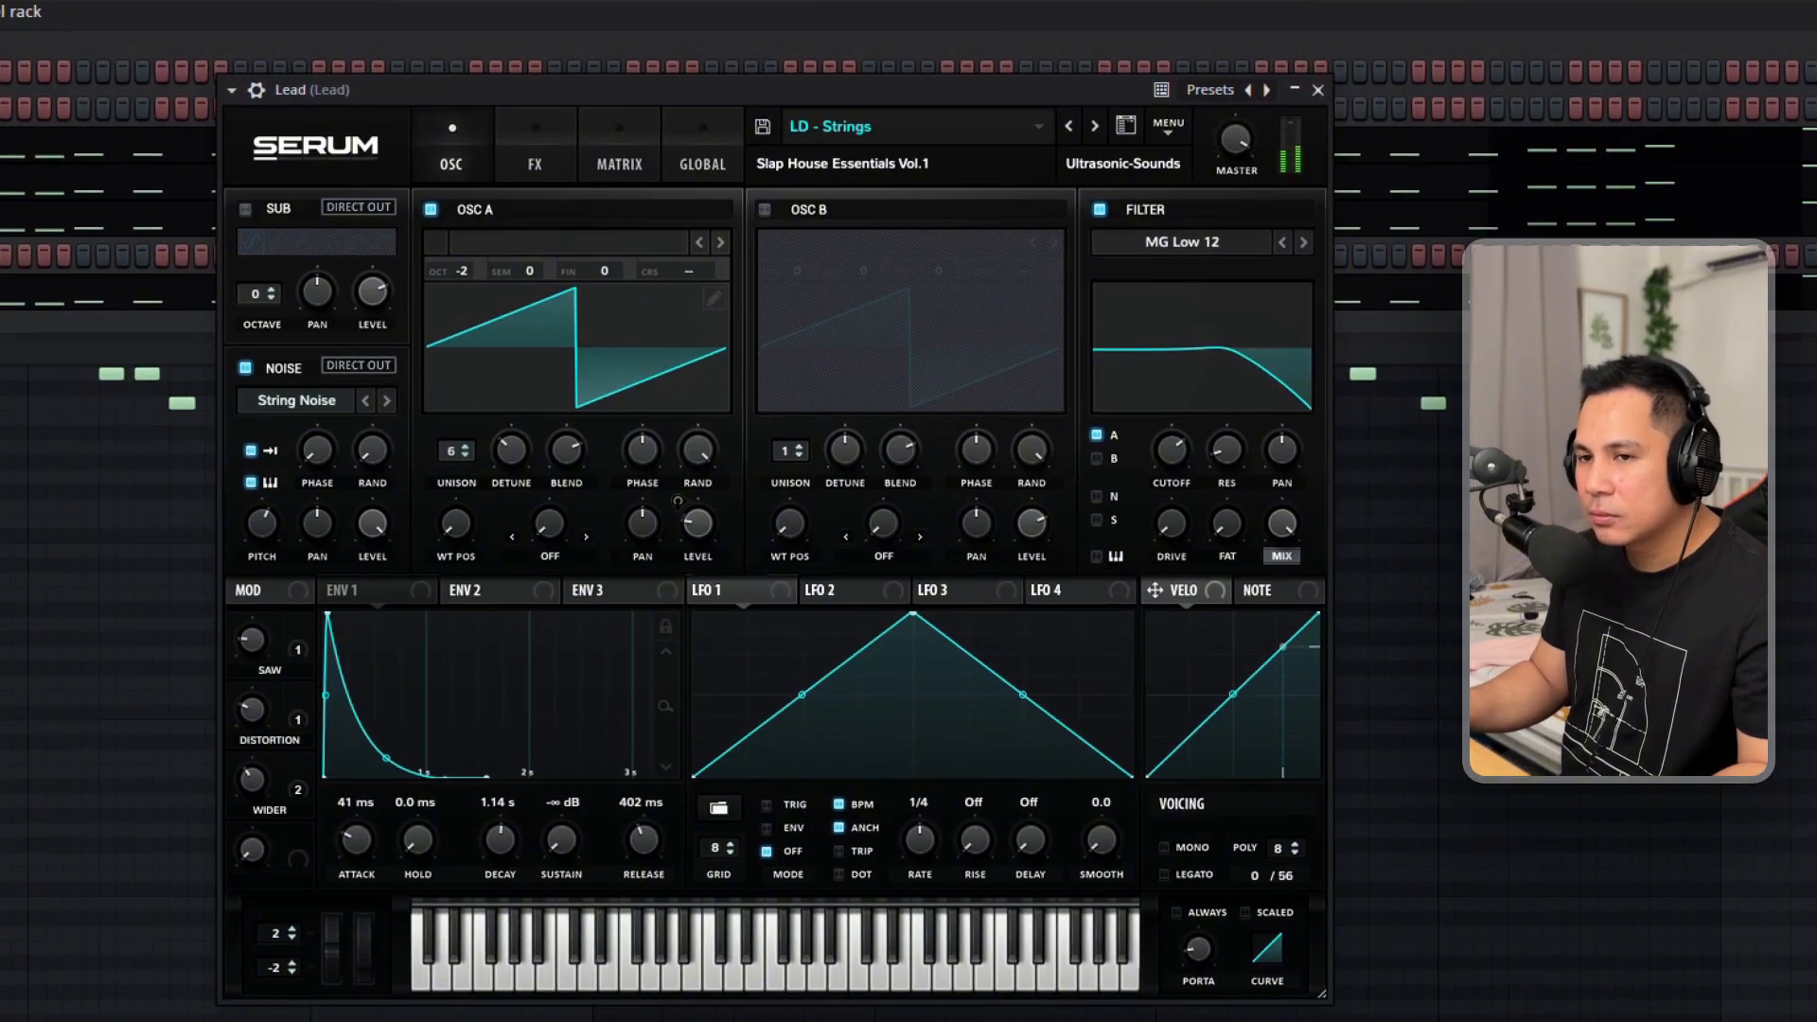
left_click(95, 199)
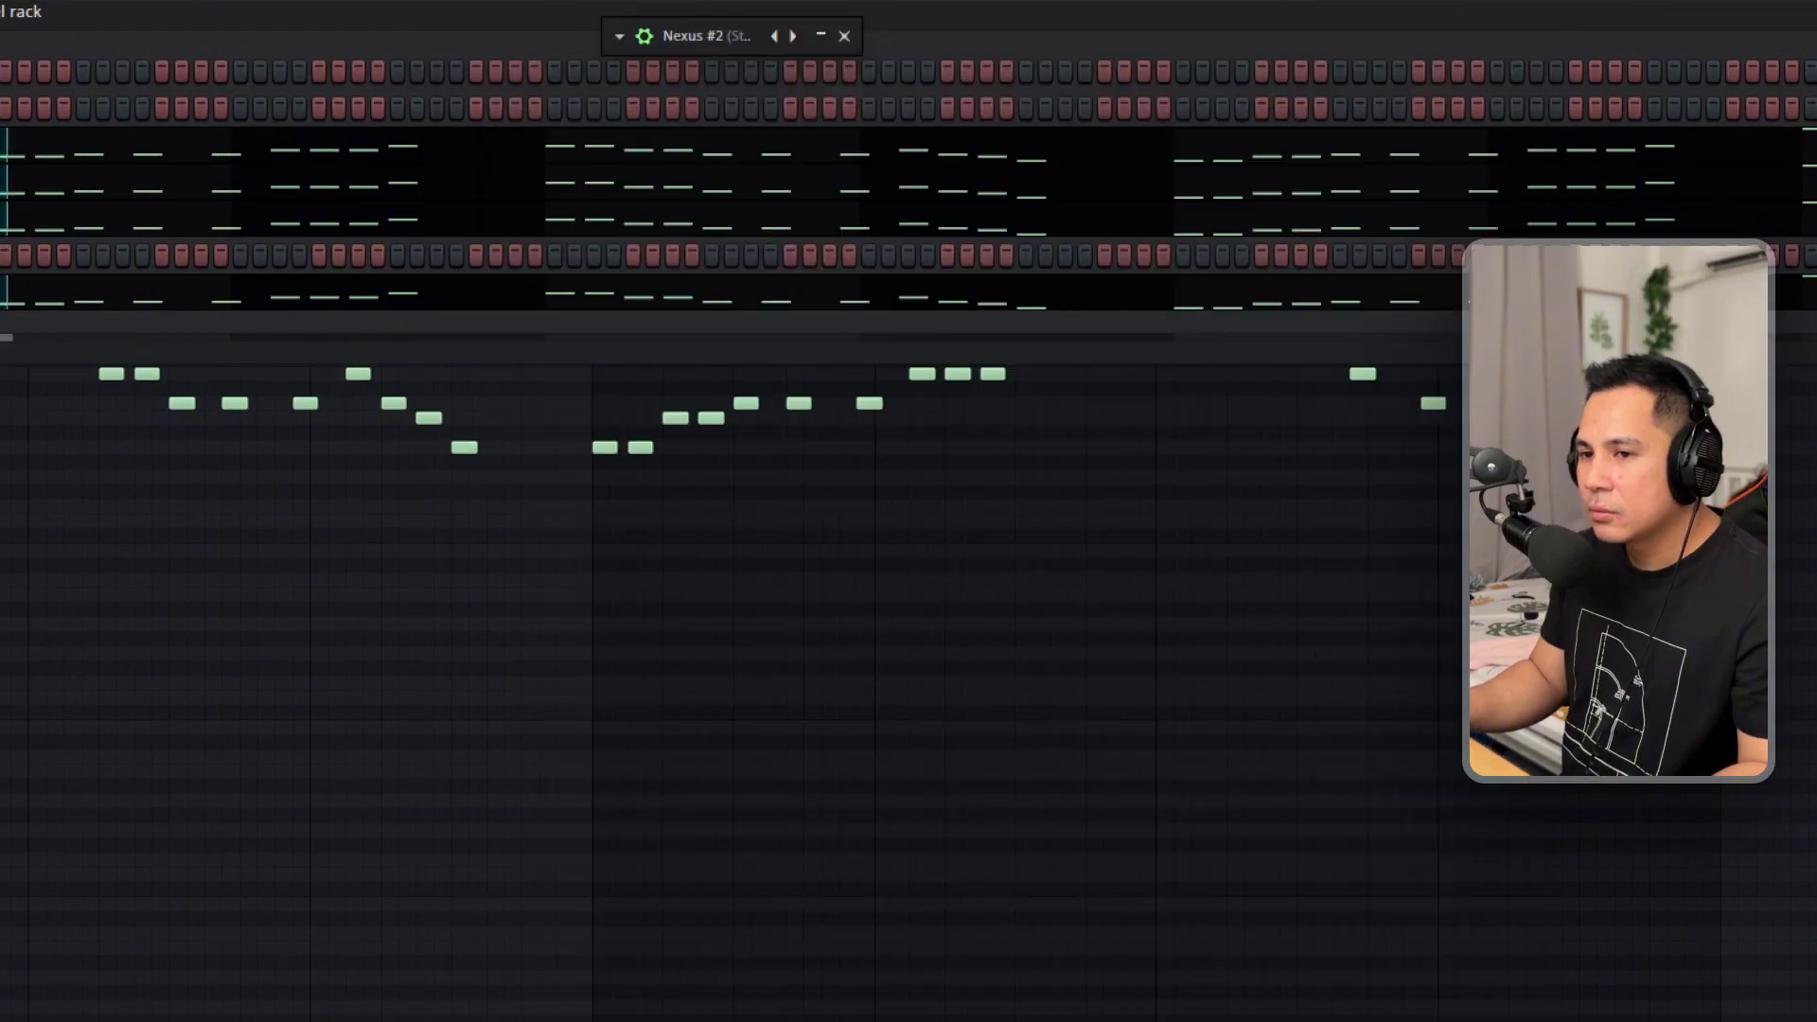
Examine the [KPop] Eastern Movie strings preset in Nexus #2 while the lead pattern plays, and close the synth.
left_click_drag(761, 43, 435, 26)
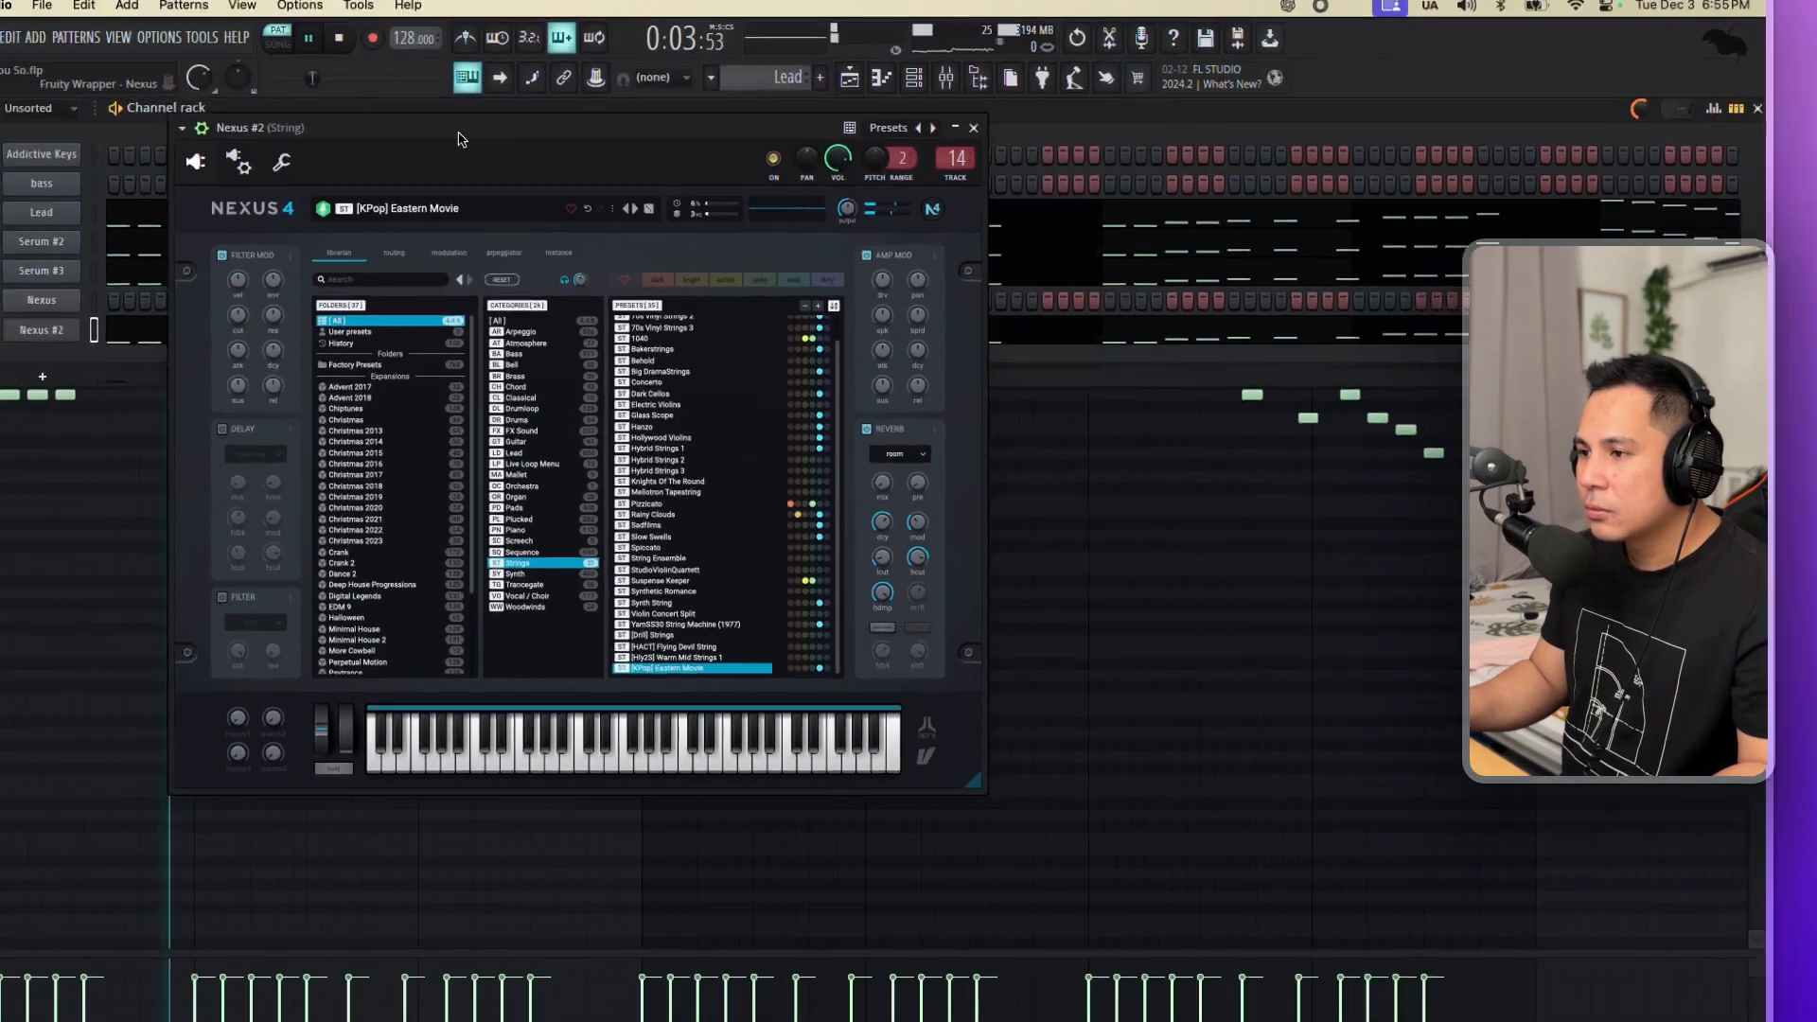
left_click_drag(458, 140, 392, 131)
left_click(935, 331)
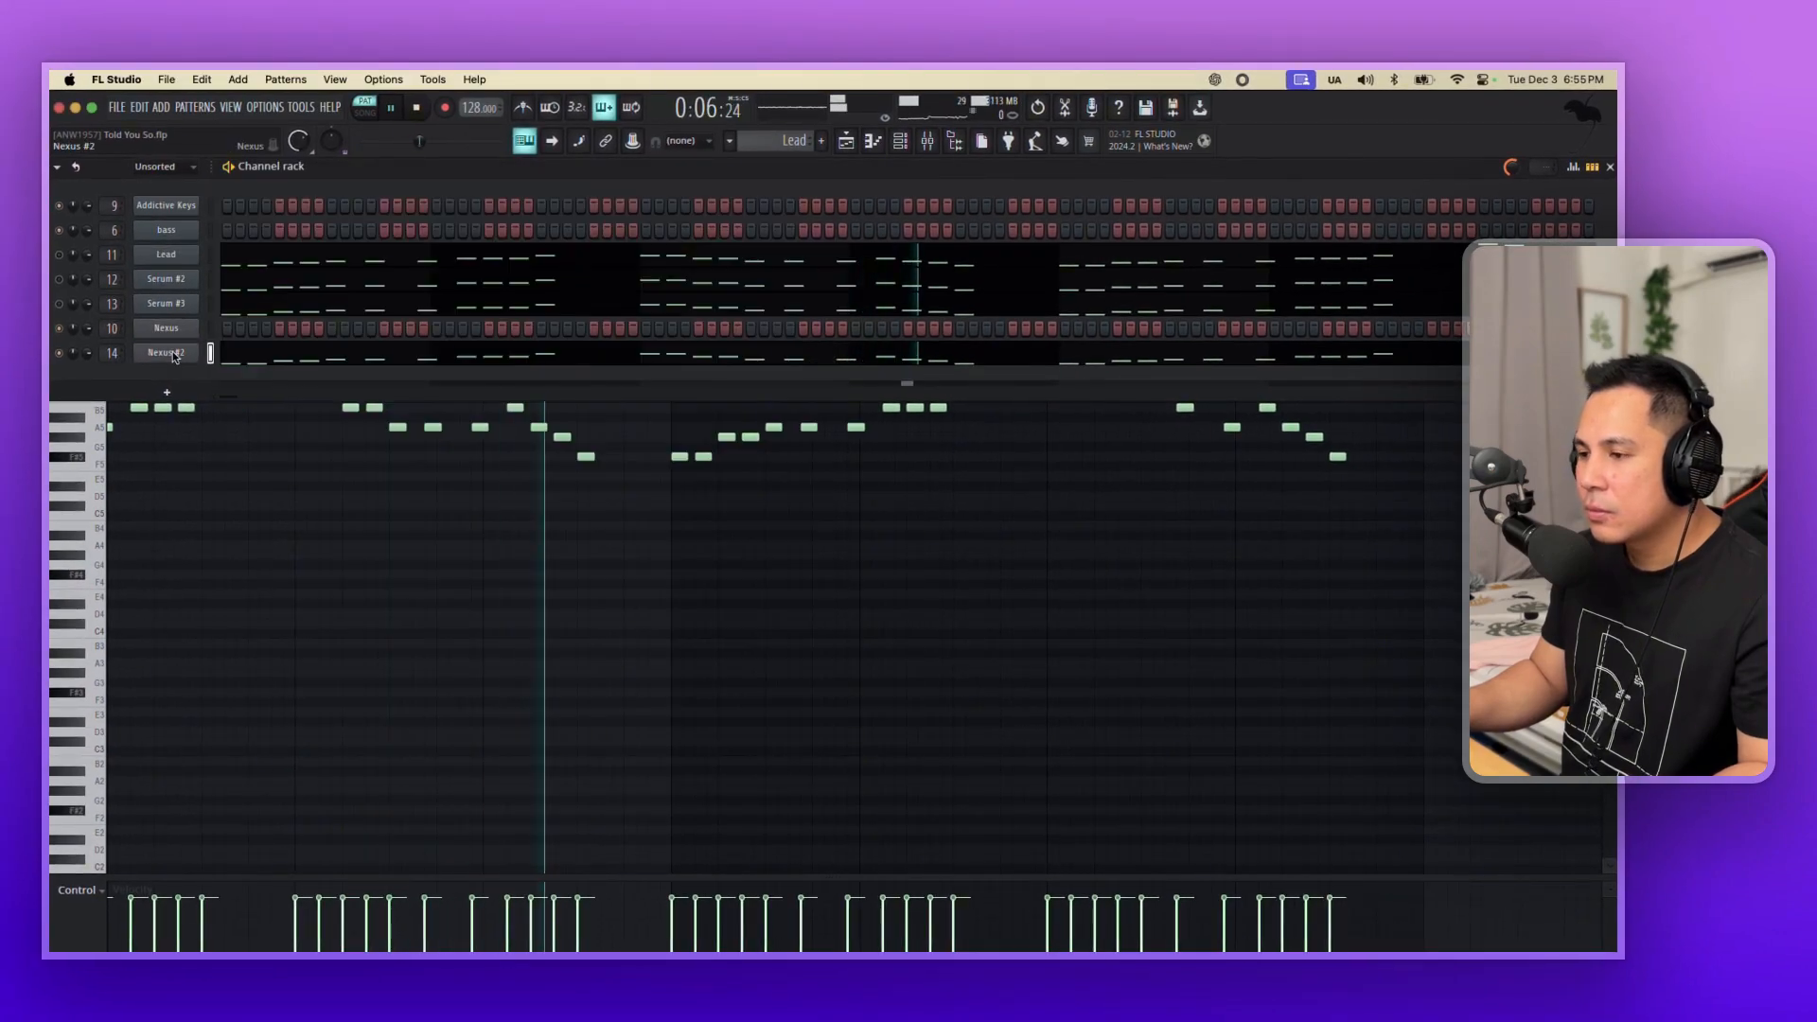
left_click(173, 352)
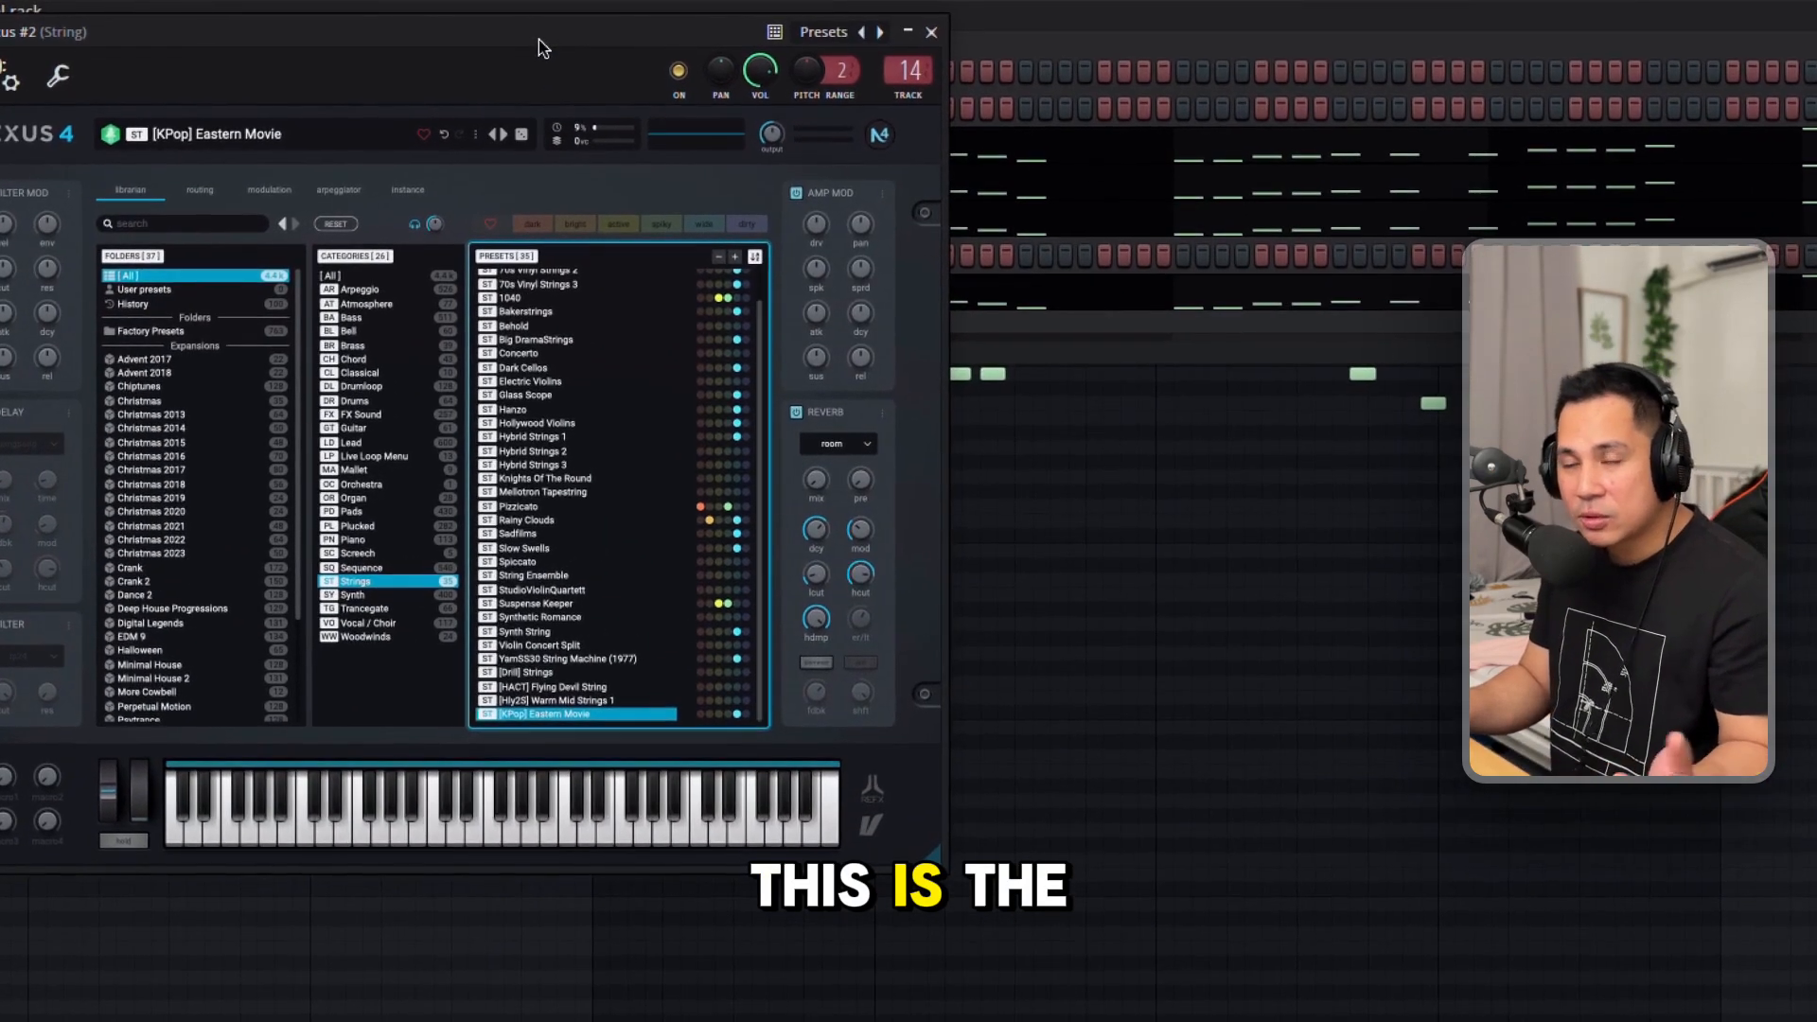
left_click(987, 335)
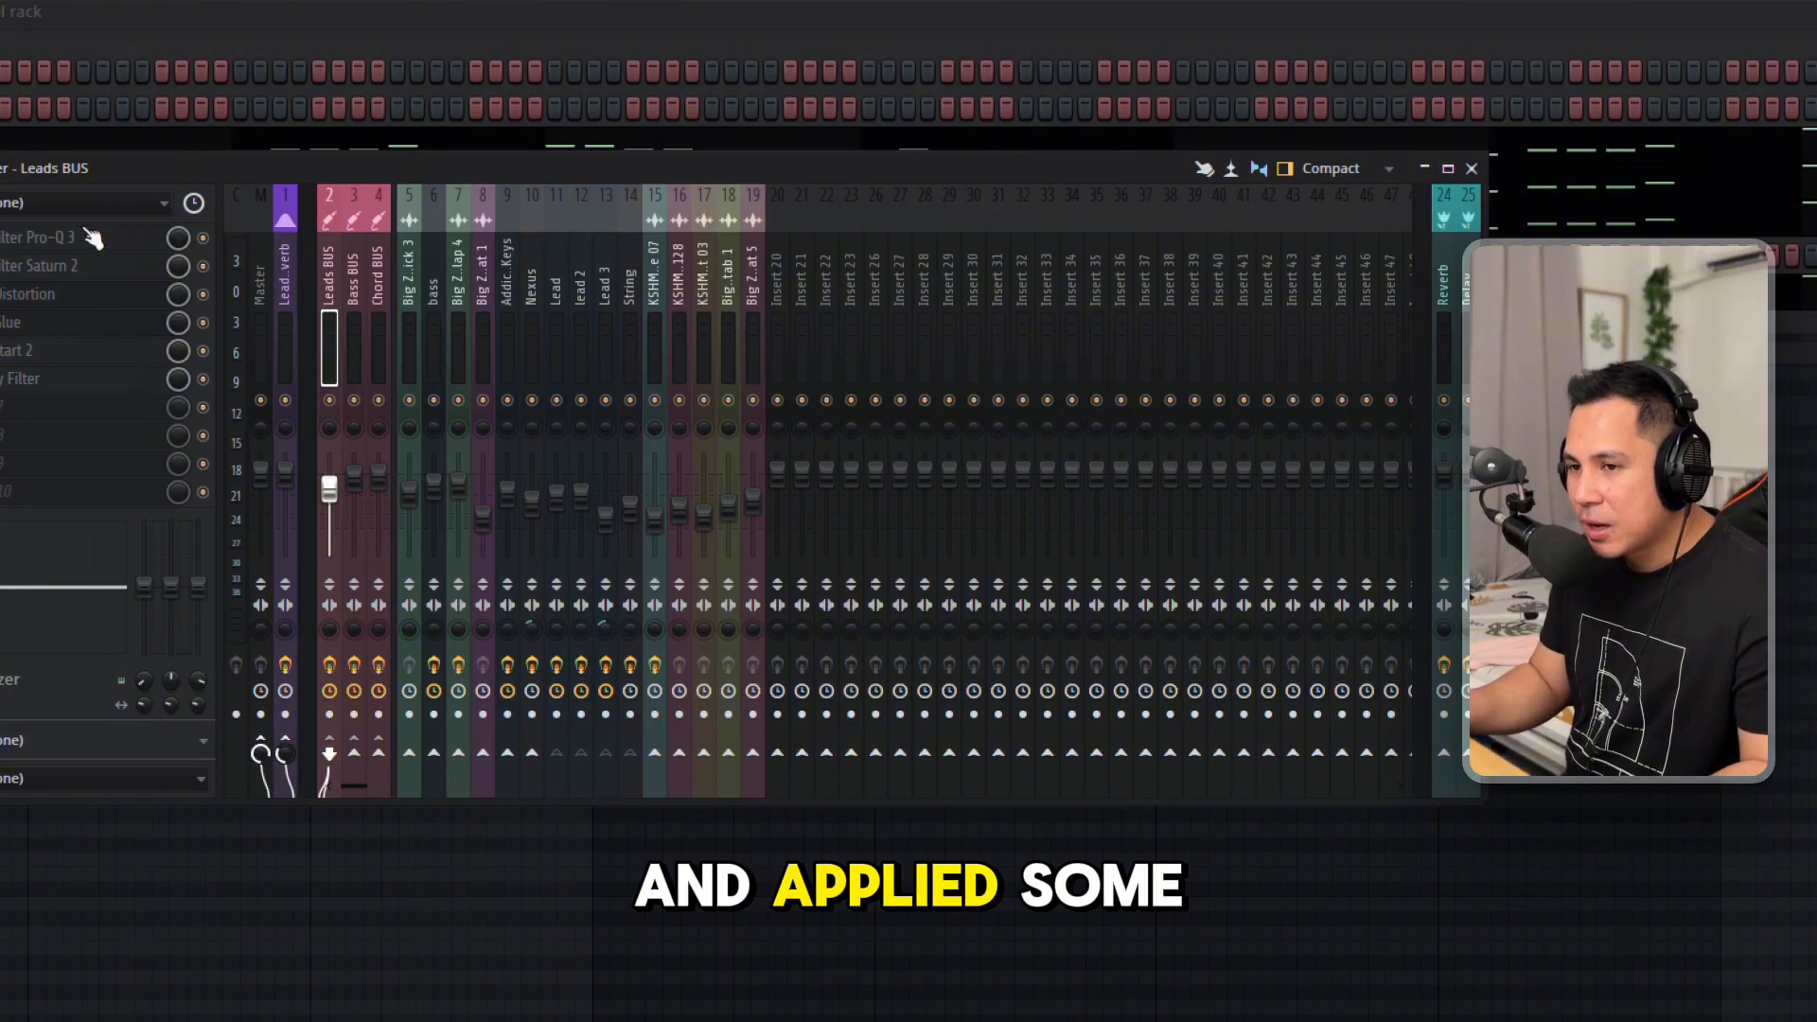
Review the Leads BUS effect chain: FabFilter Pro-Q 3, FabFilter Saturn 2, kHs Distortion, The Glue and Kickstart 2.
left_click(91, 237)
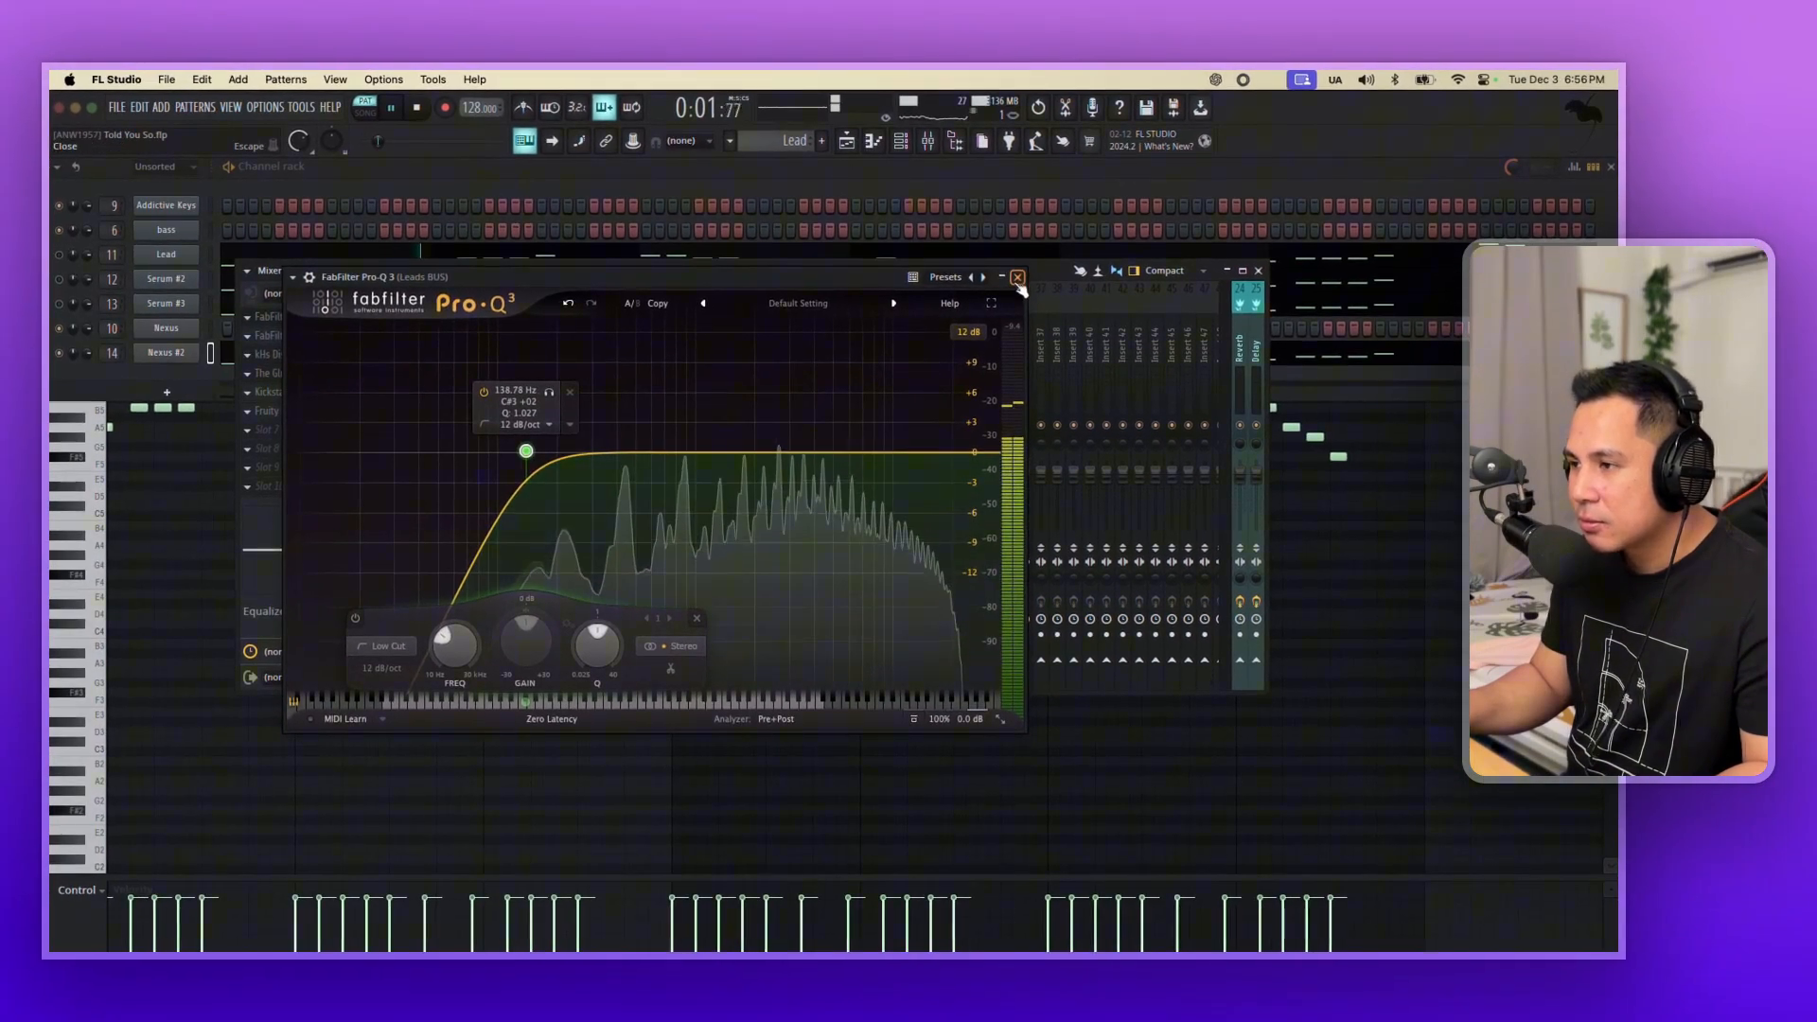
left_click(1008, 262)
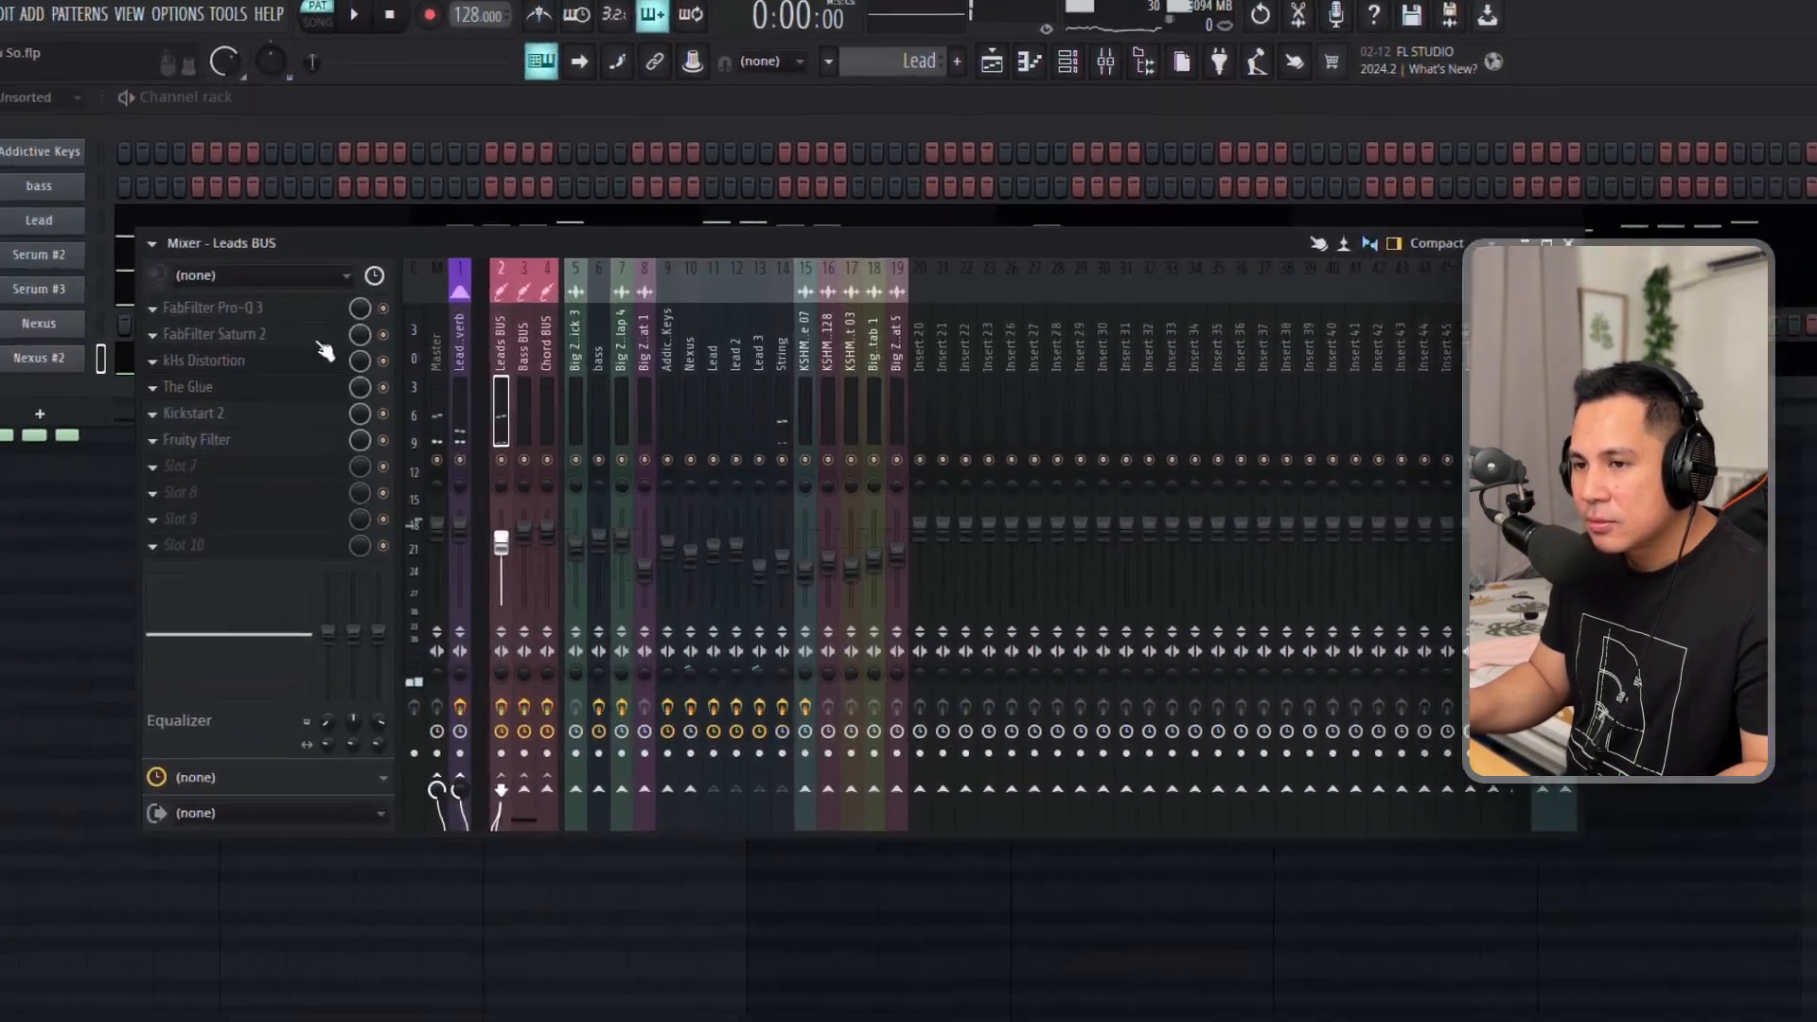
left_click(377, 338)
left_click(354, 356)
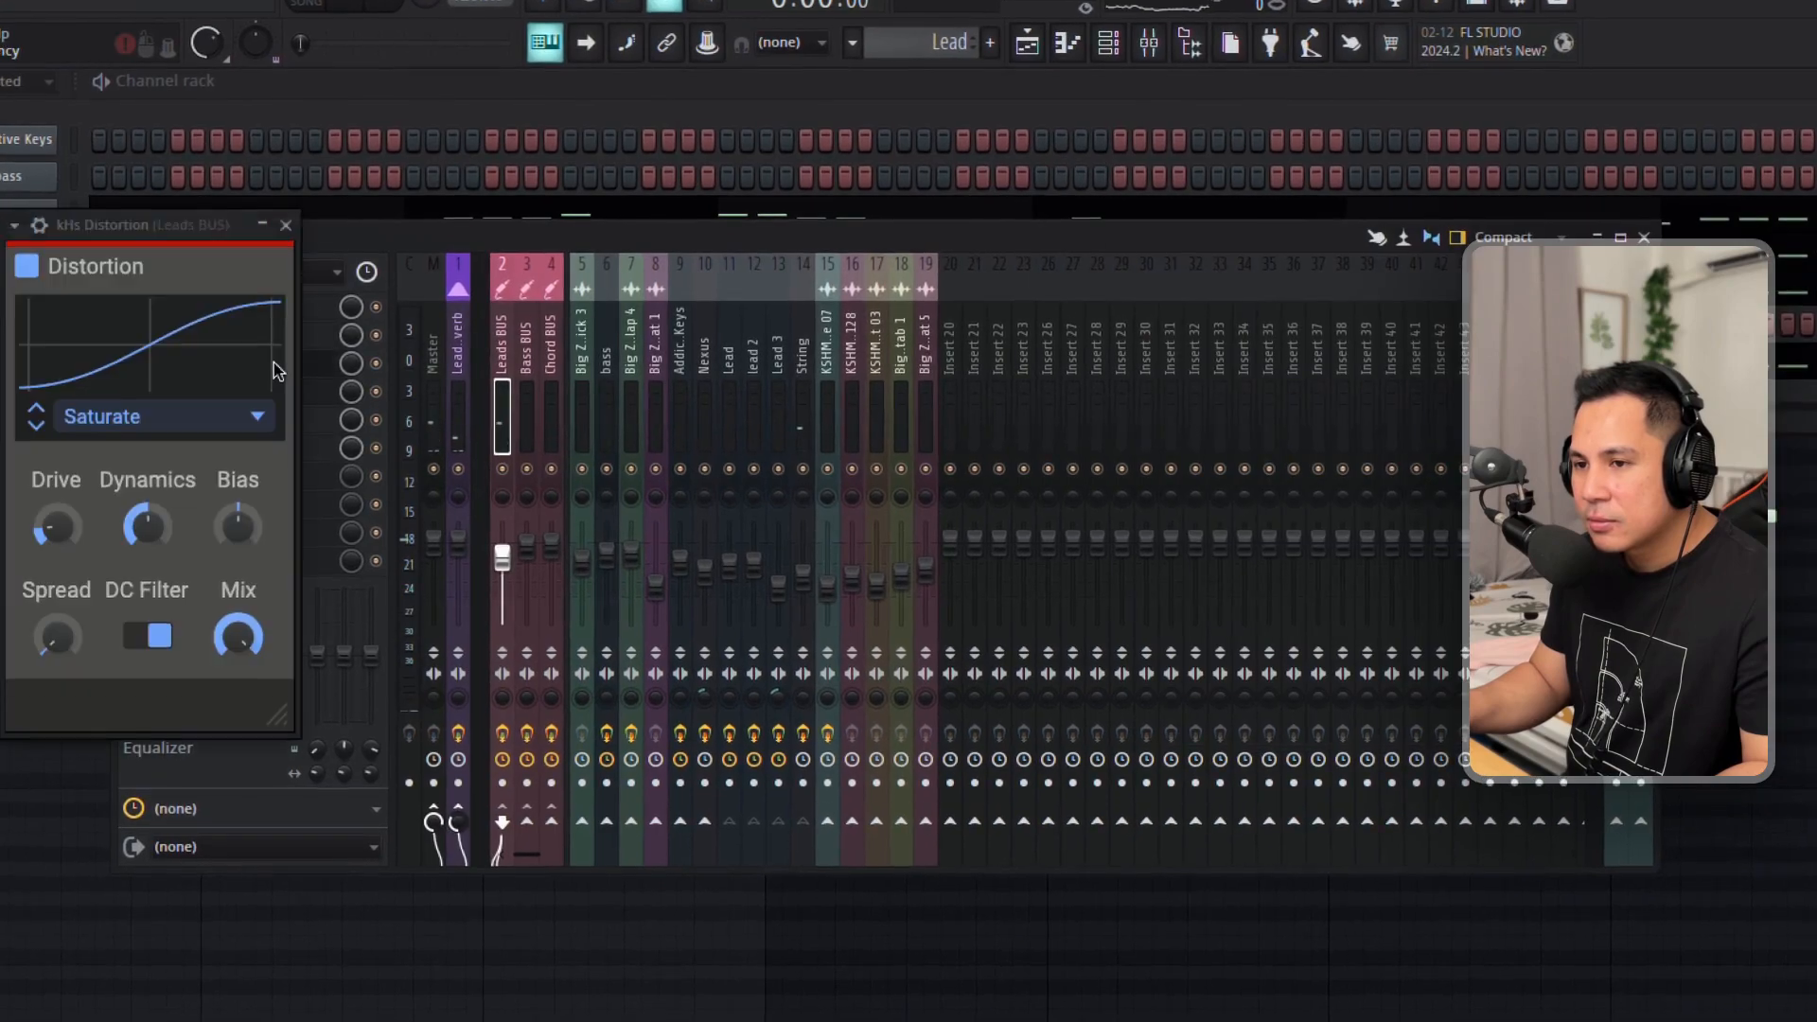
left_click(304, 370)
left_click(282, 395)
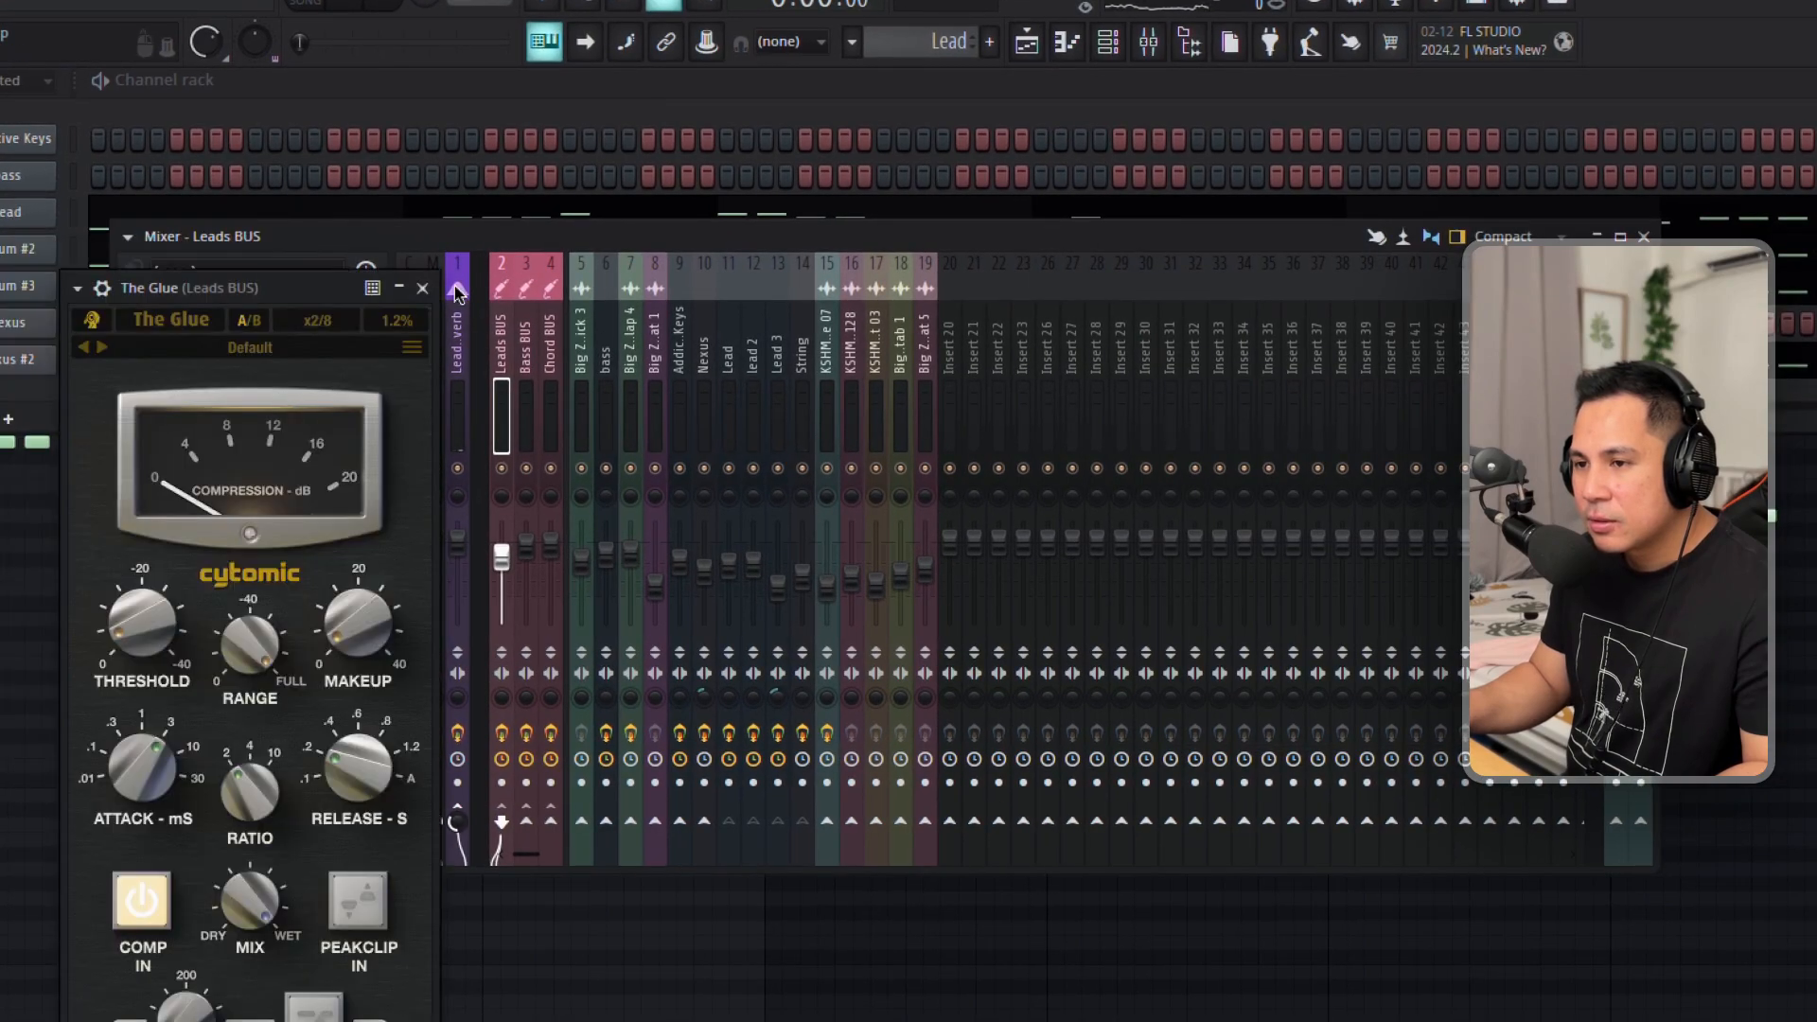
left_click(421, 295)
left_click(284, 418)
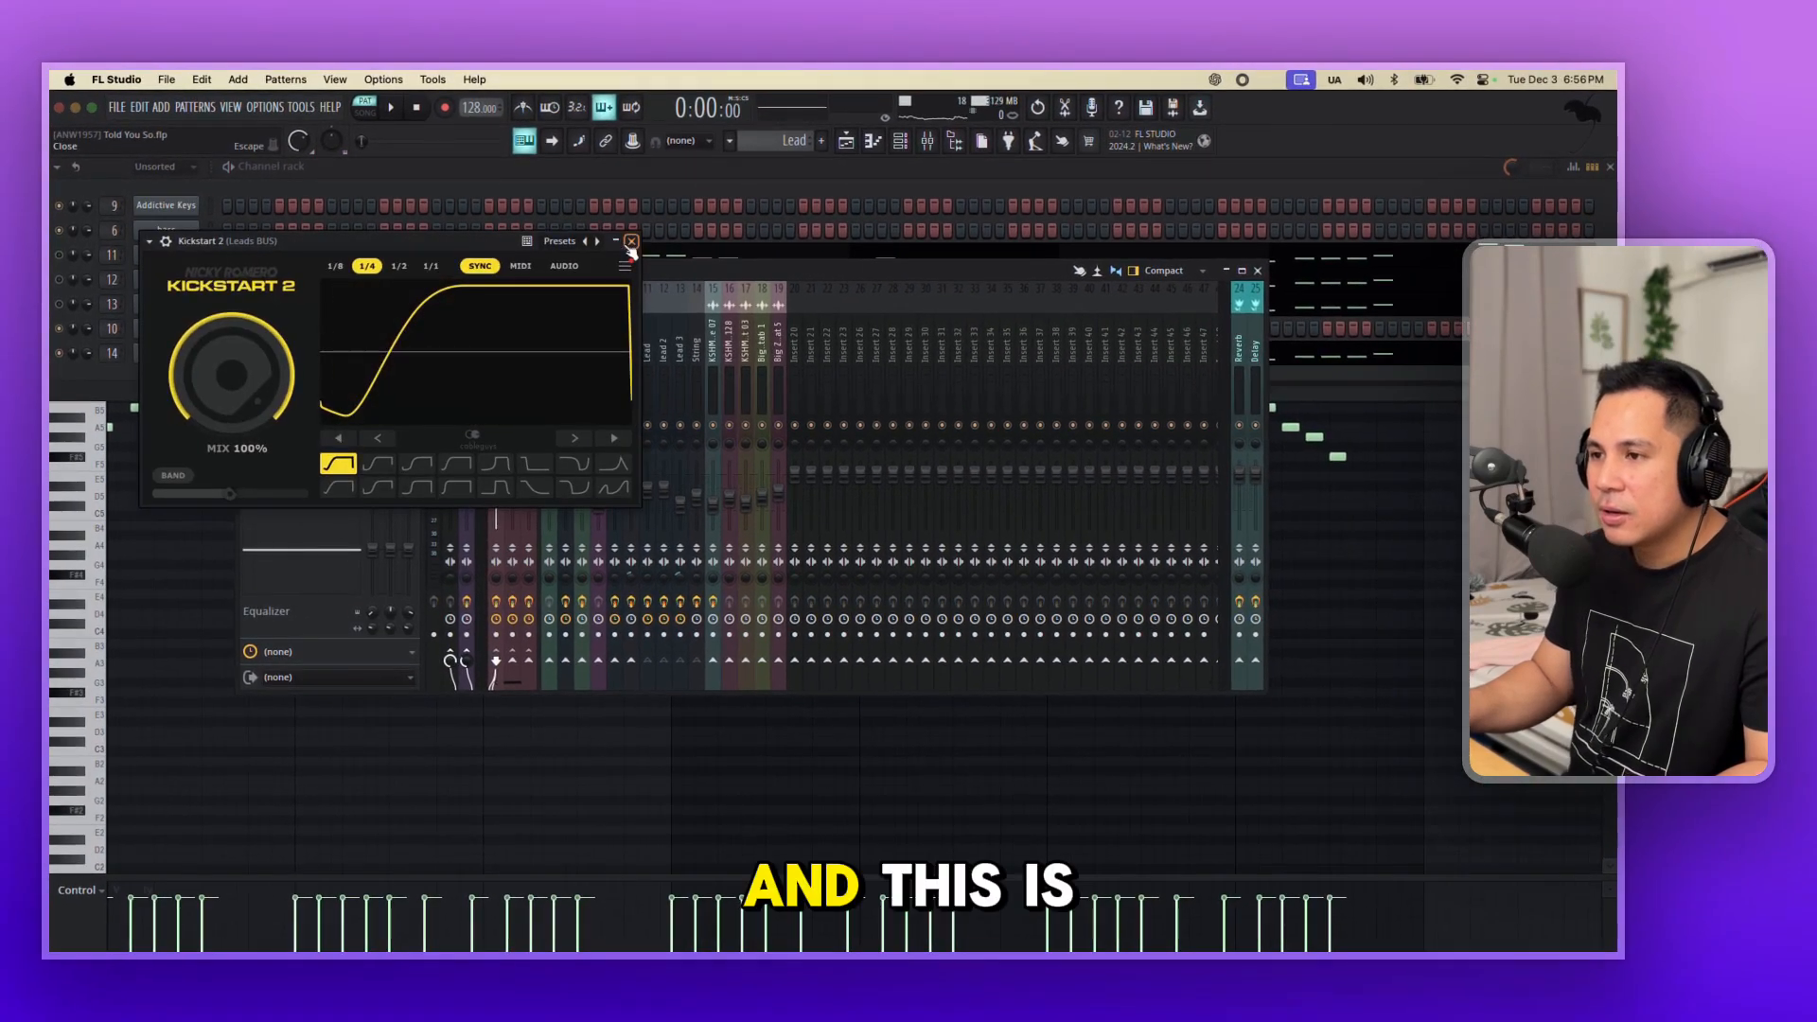
left_click(630, 244)
left_click(1258, 272)
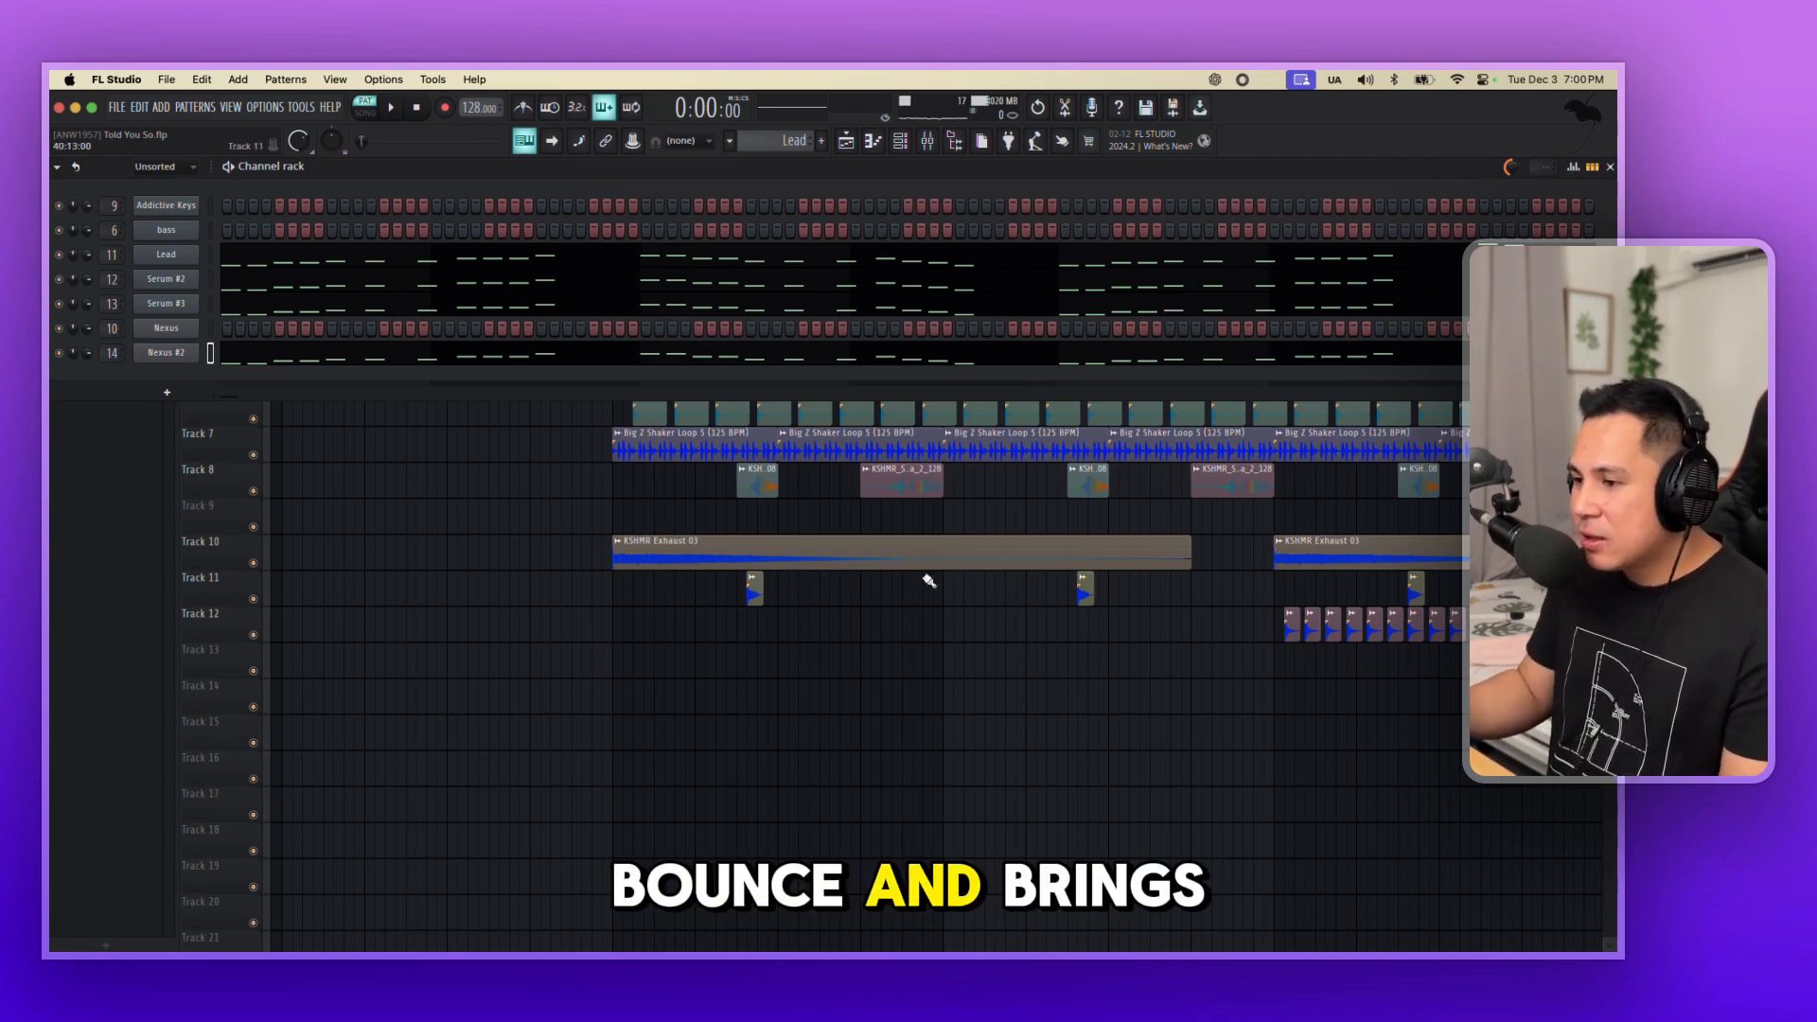
Hide the channel rack to show the full playlist and play the arrangement from bar 37.
key("F6")
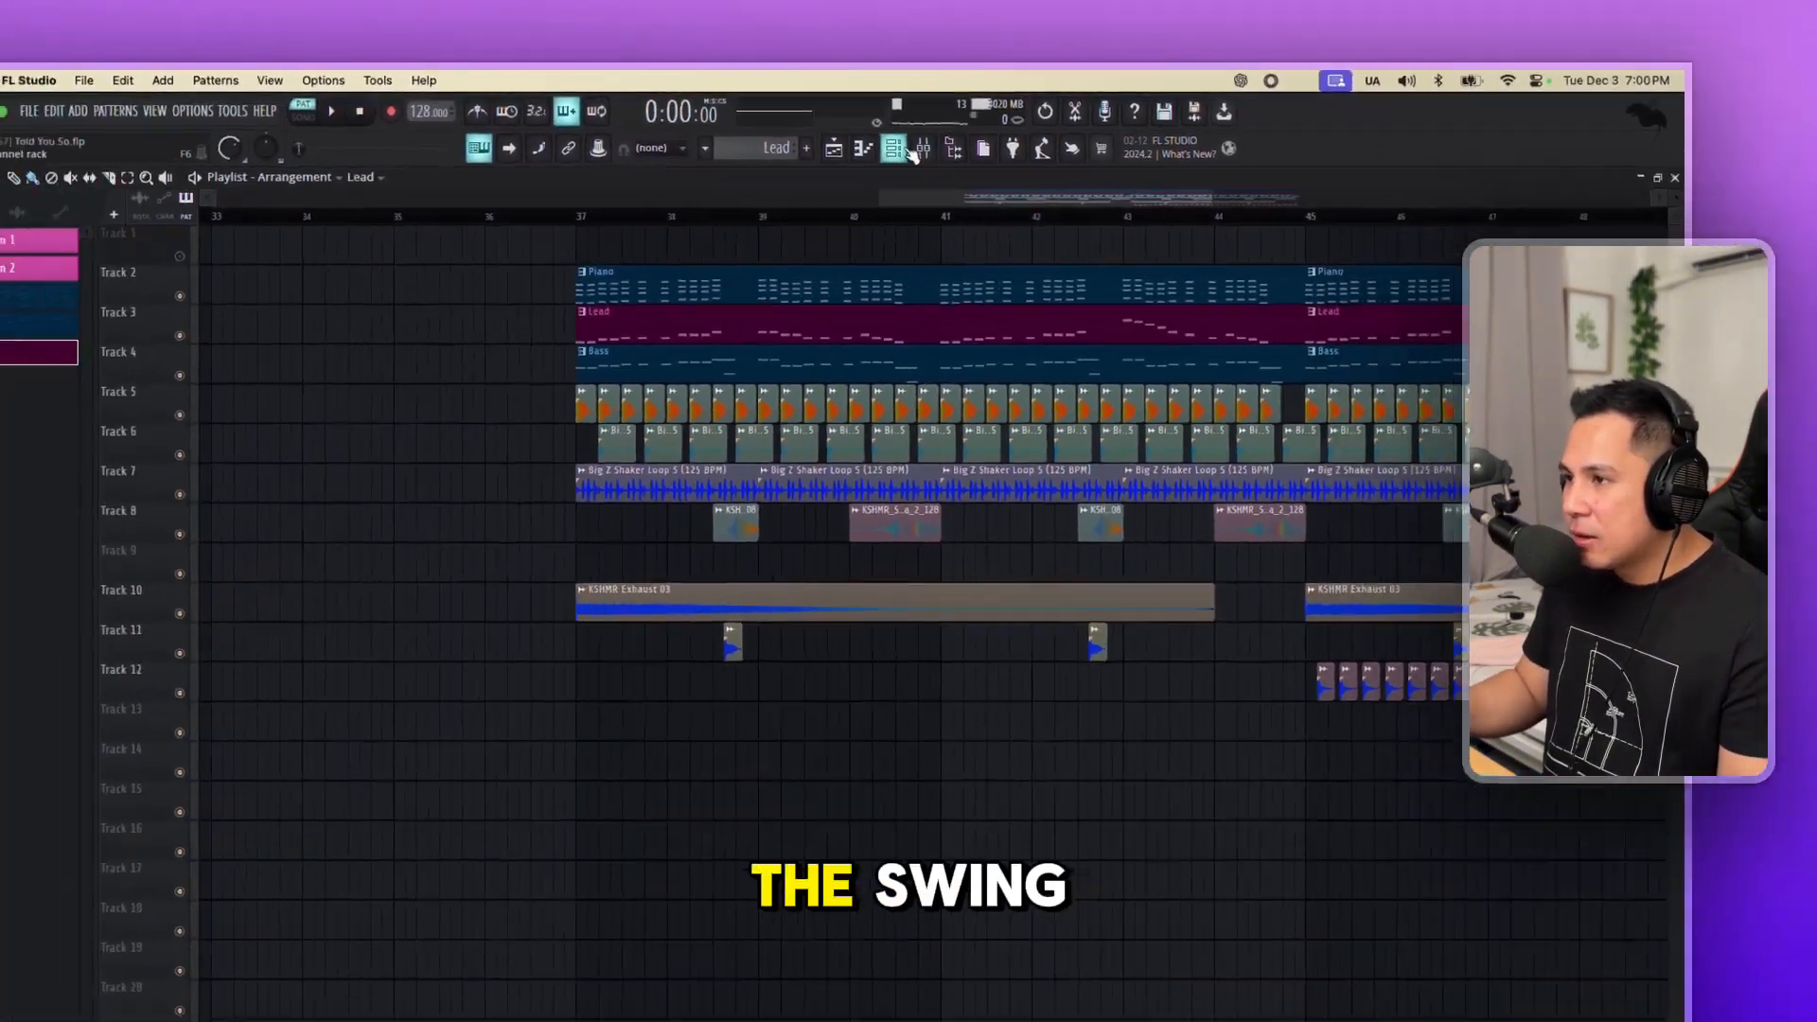
key("space")
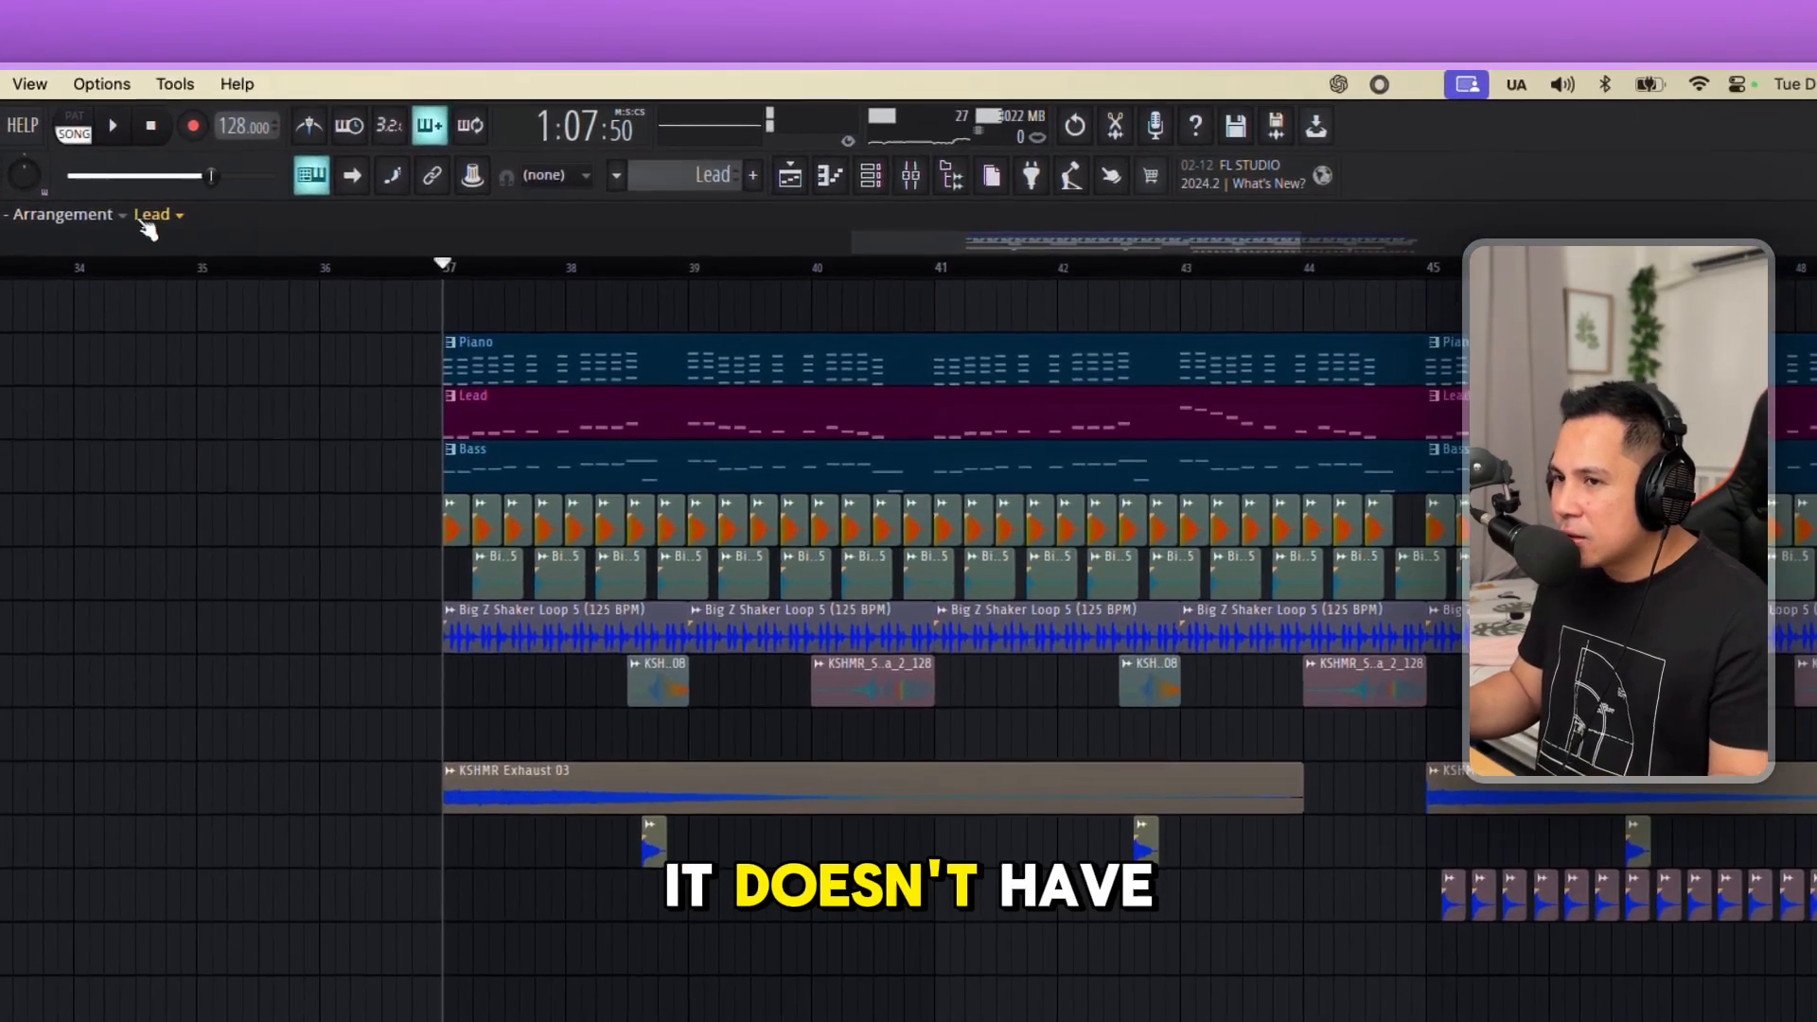
Pick the Martin Garrix, Jex - Told You So clip as source, solo its reference track and listen to its groove around bar 37.
left_click(436, 167)
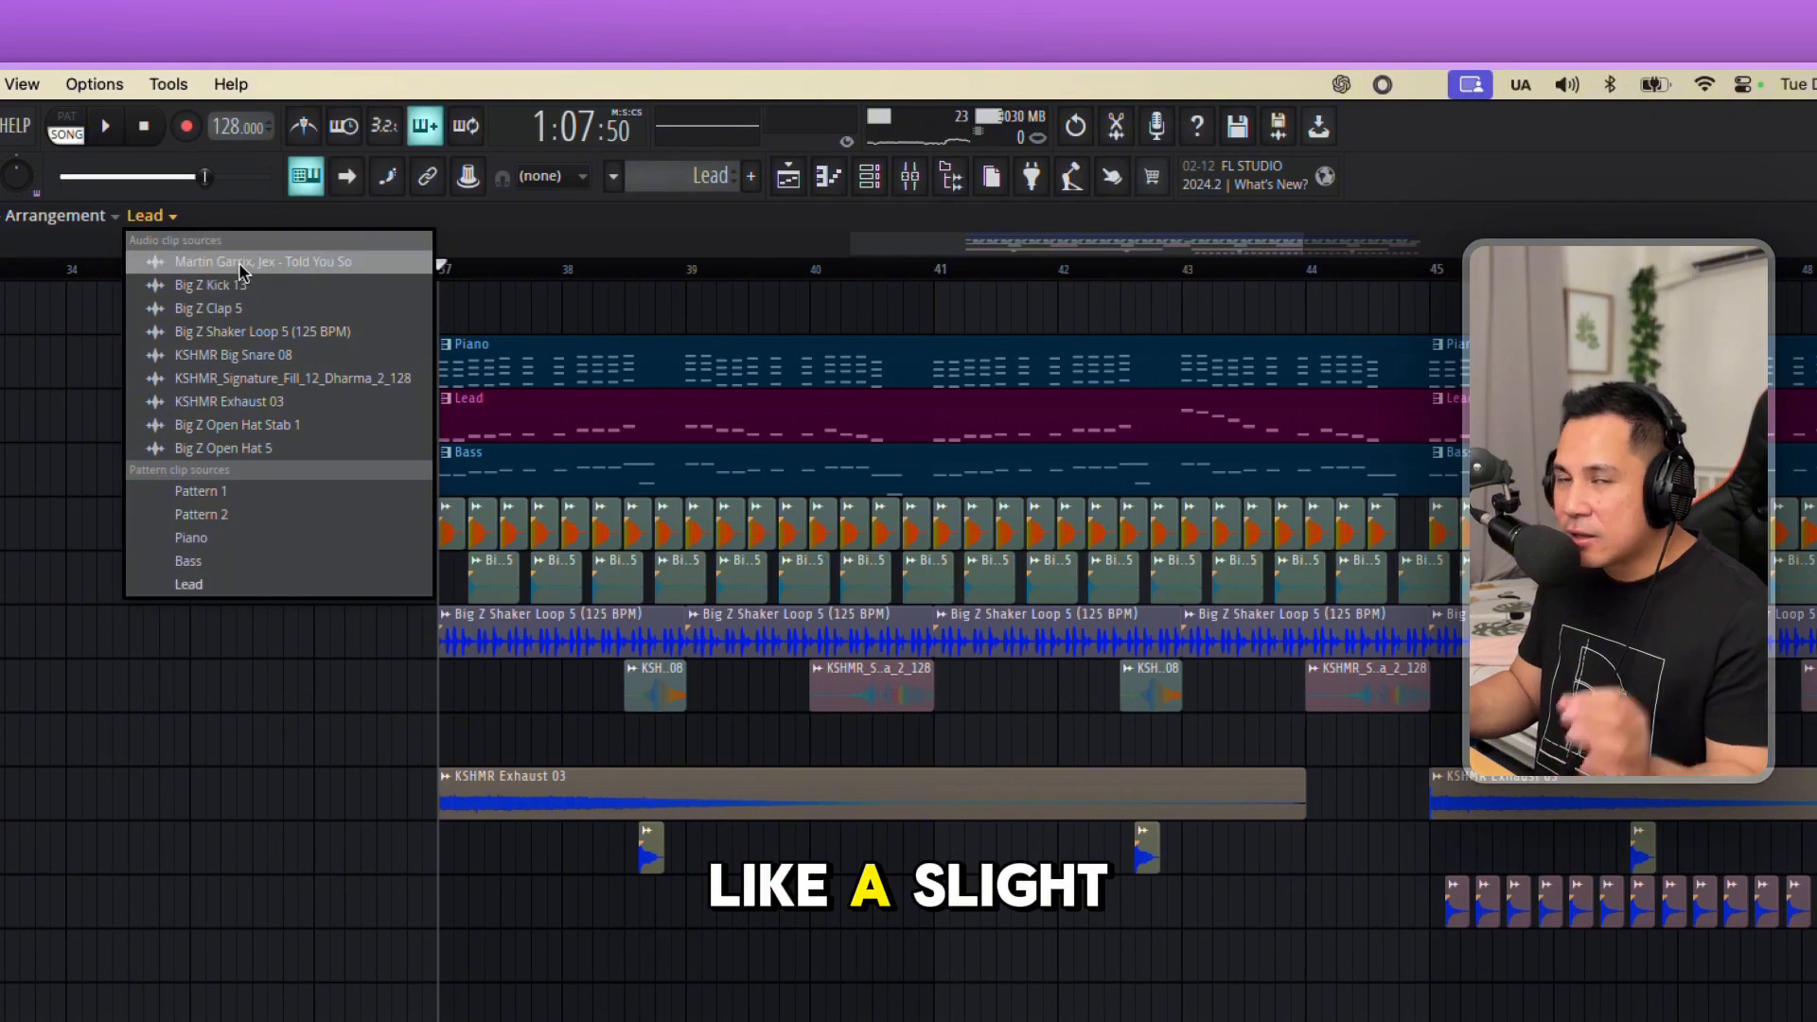
left_click(244, 265)
left_click(340, 304)
scroll(147, 436, "down", 5)
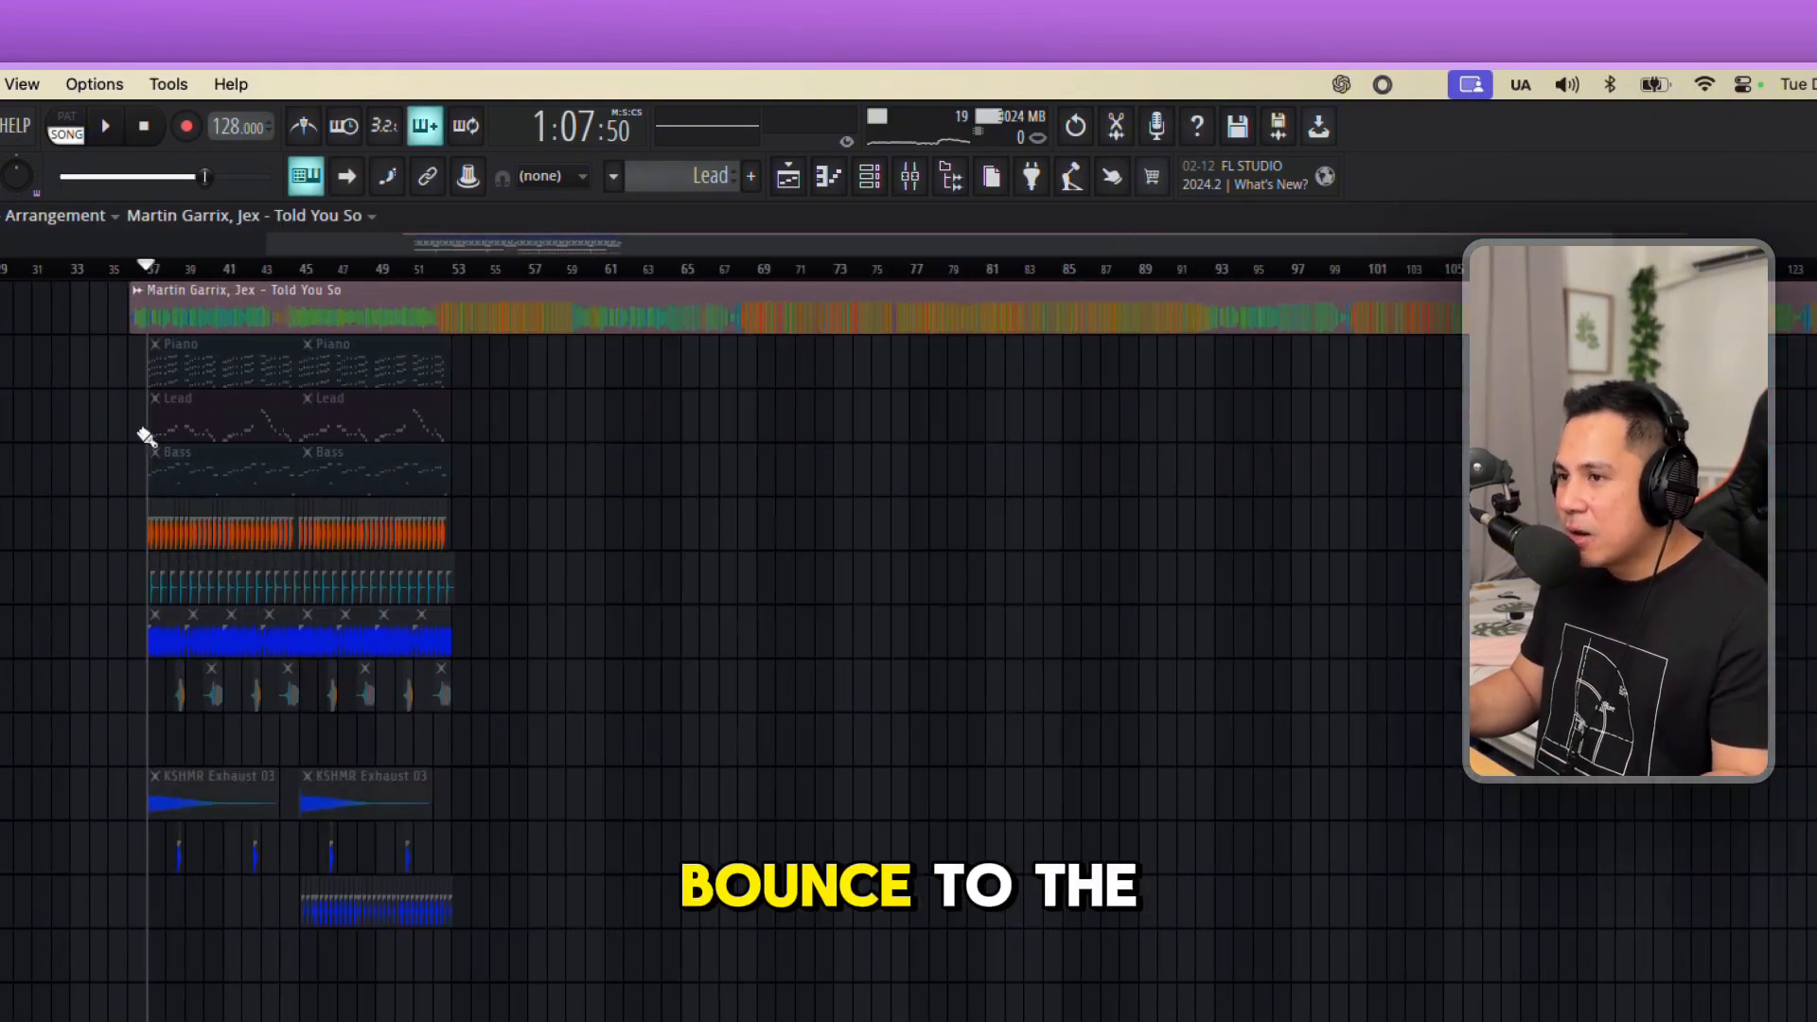
left_click_drag(132, 318, 435, 317)
left_click_drag(457, 317, 152, 317)
scroll(415, 237, "up", 3)
scroll(440, 208, "up", 2)
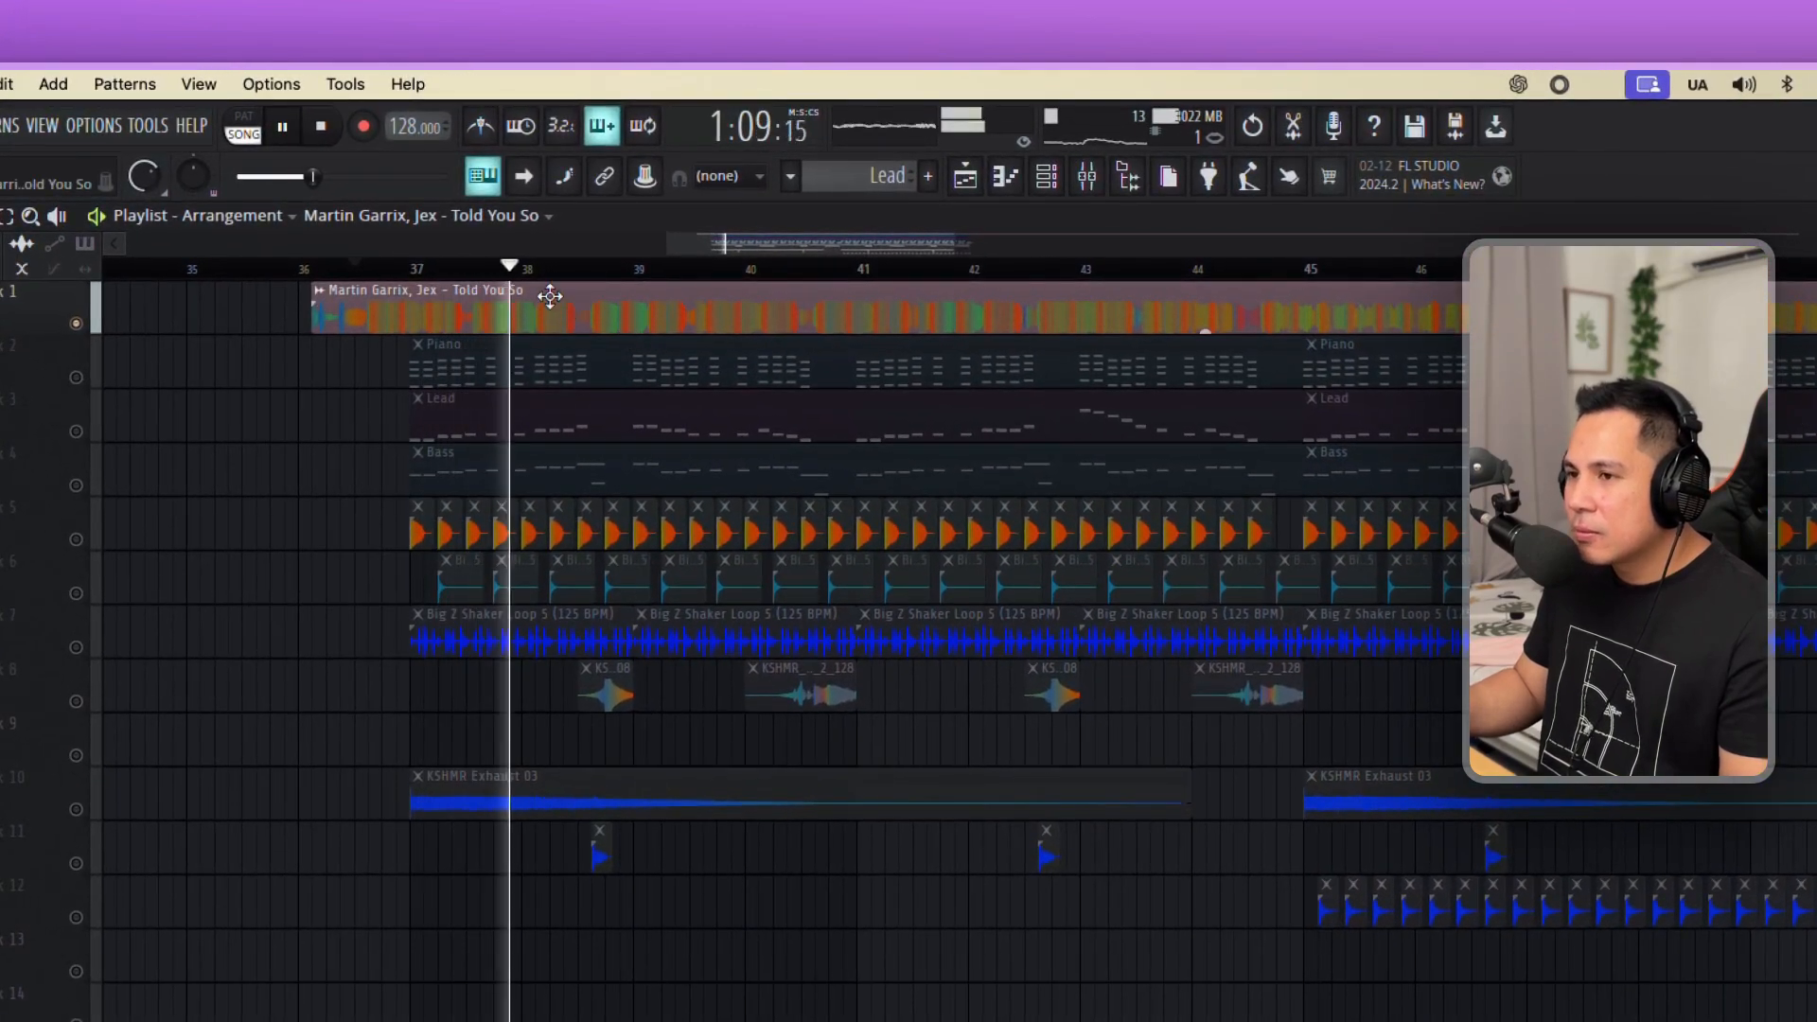
key("space")
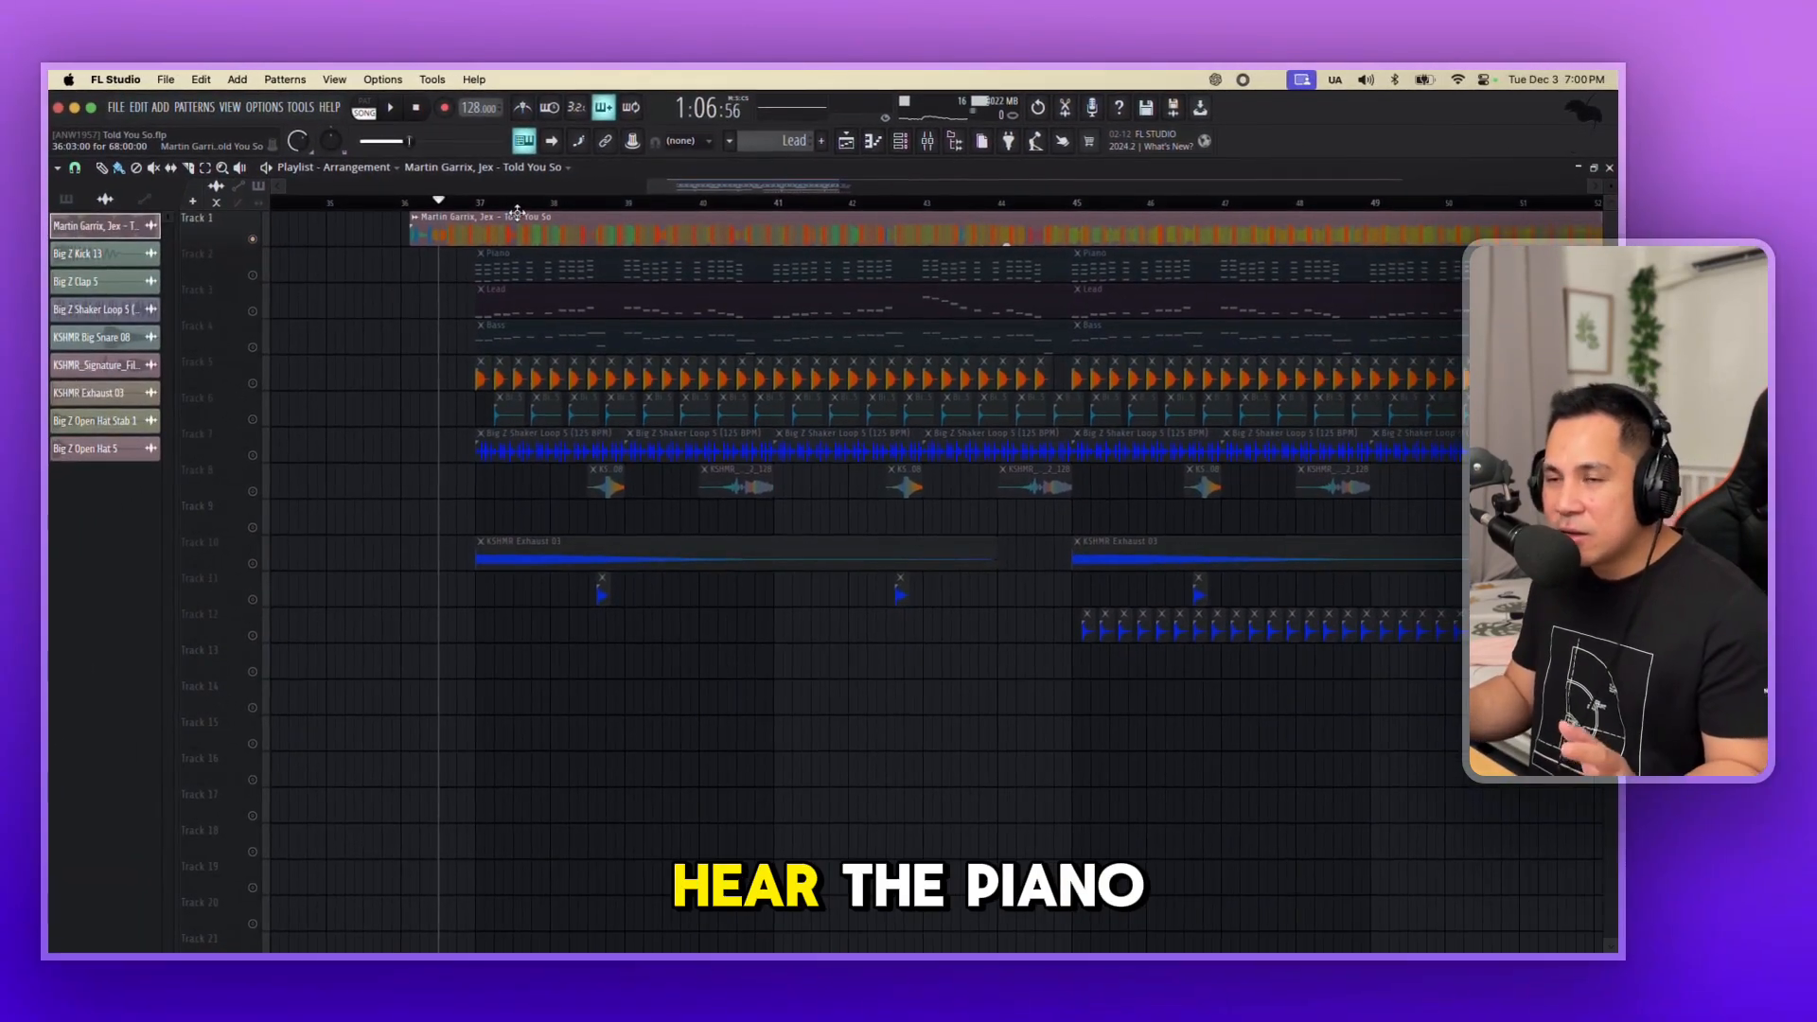
Set the main swing to 0% in the channel rack and return to the playlist.
scroll(532, 219, "up", 2)
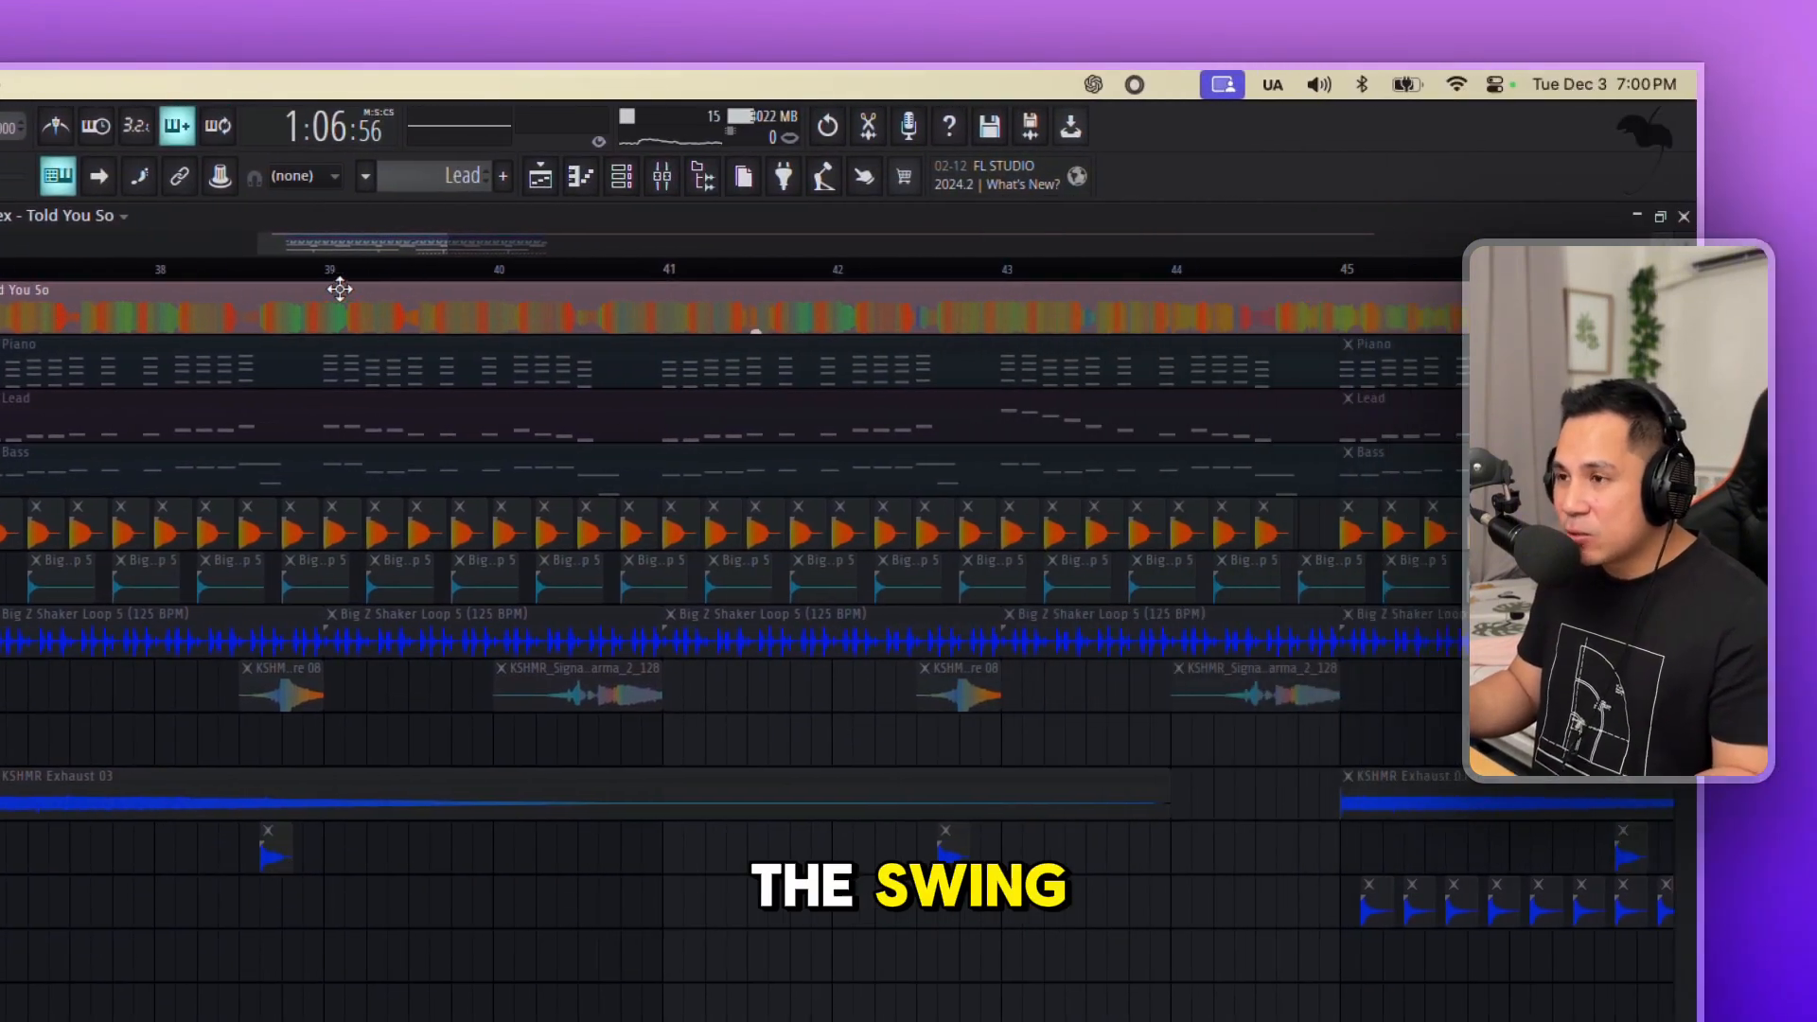
left_click(1082, 178)
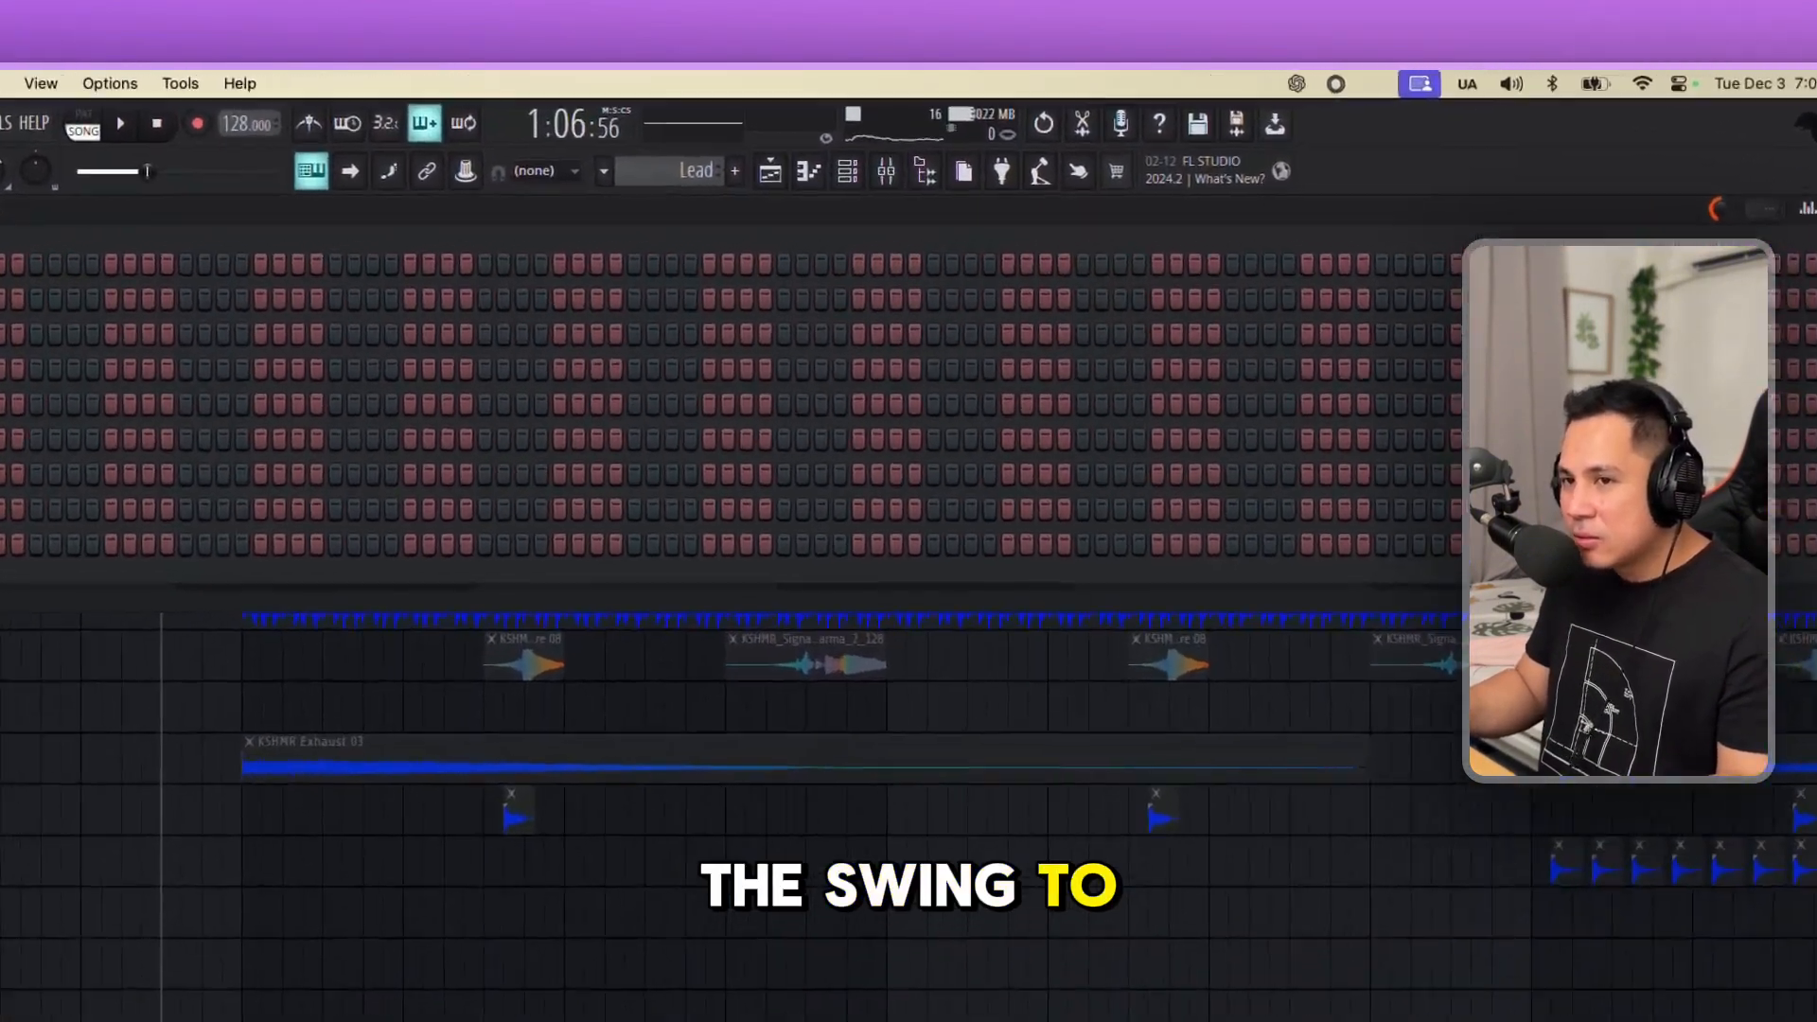
left_click(900, 141)
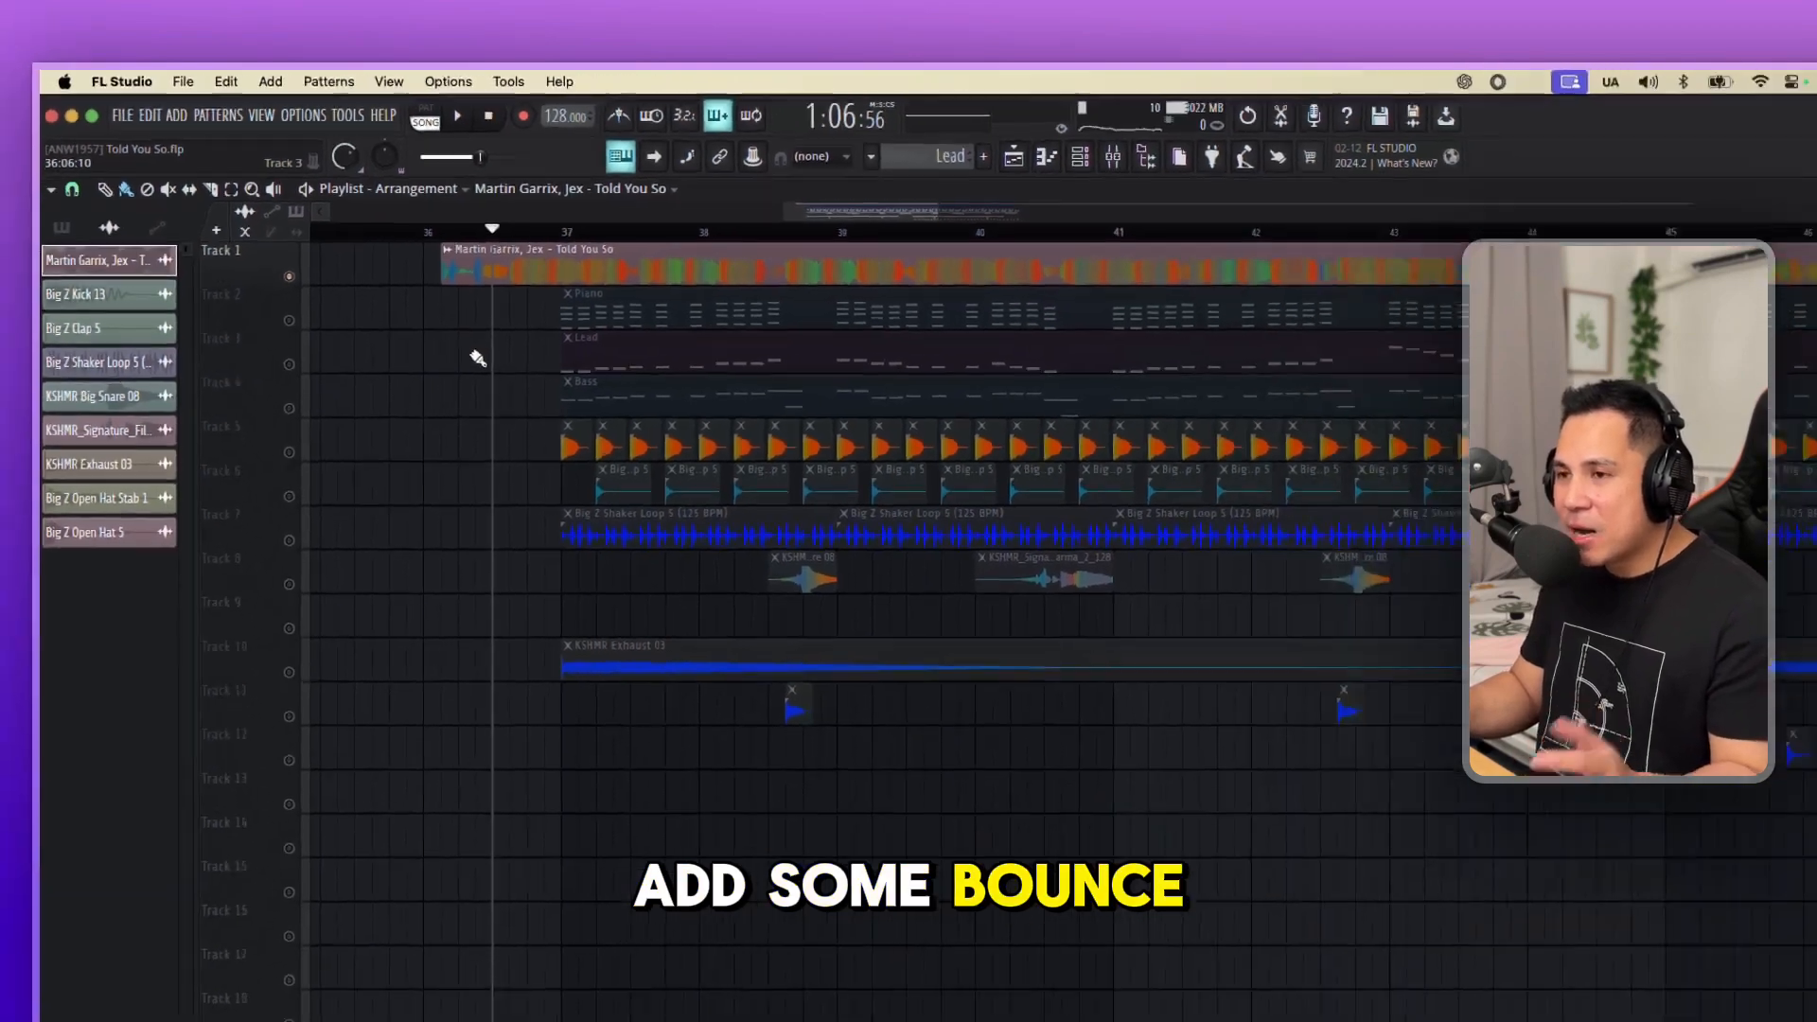
Turn off the reference track's solo and play the recreated arrangement from around bar 37.
right_click(255, 243)
left_click(255, 242)
left_click(484, 205)
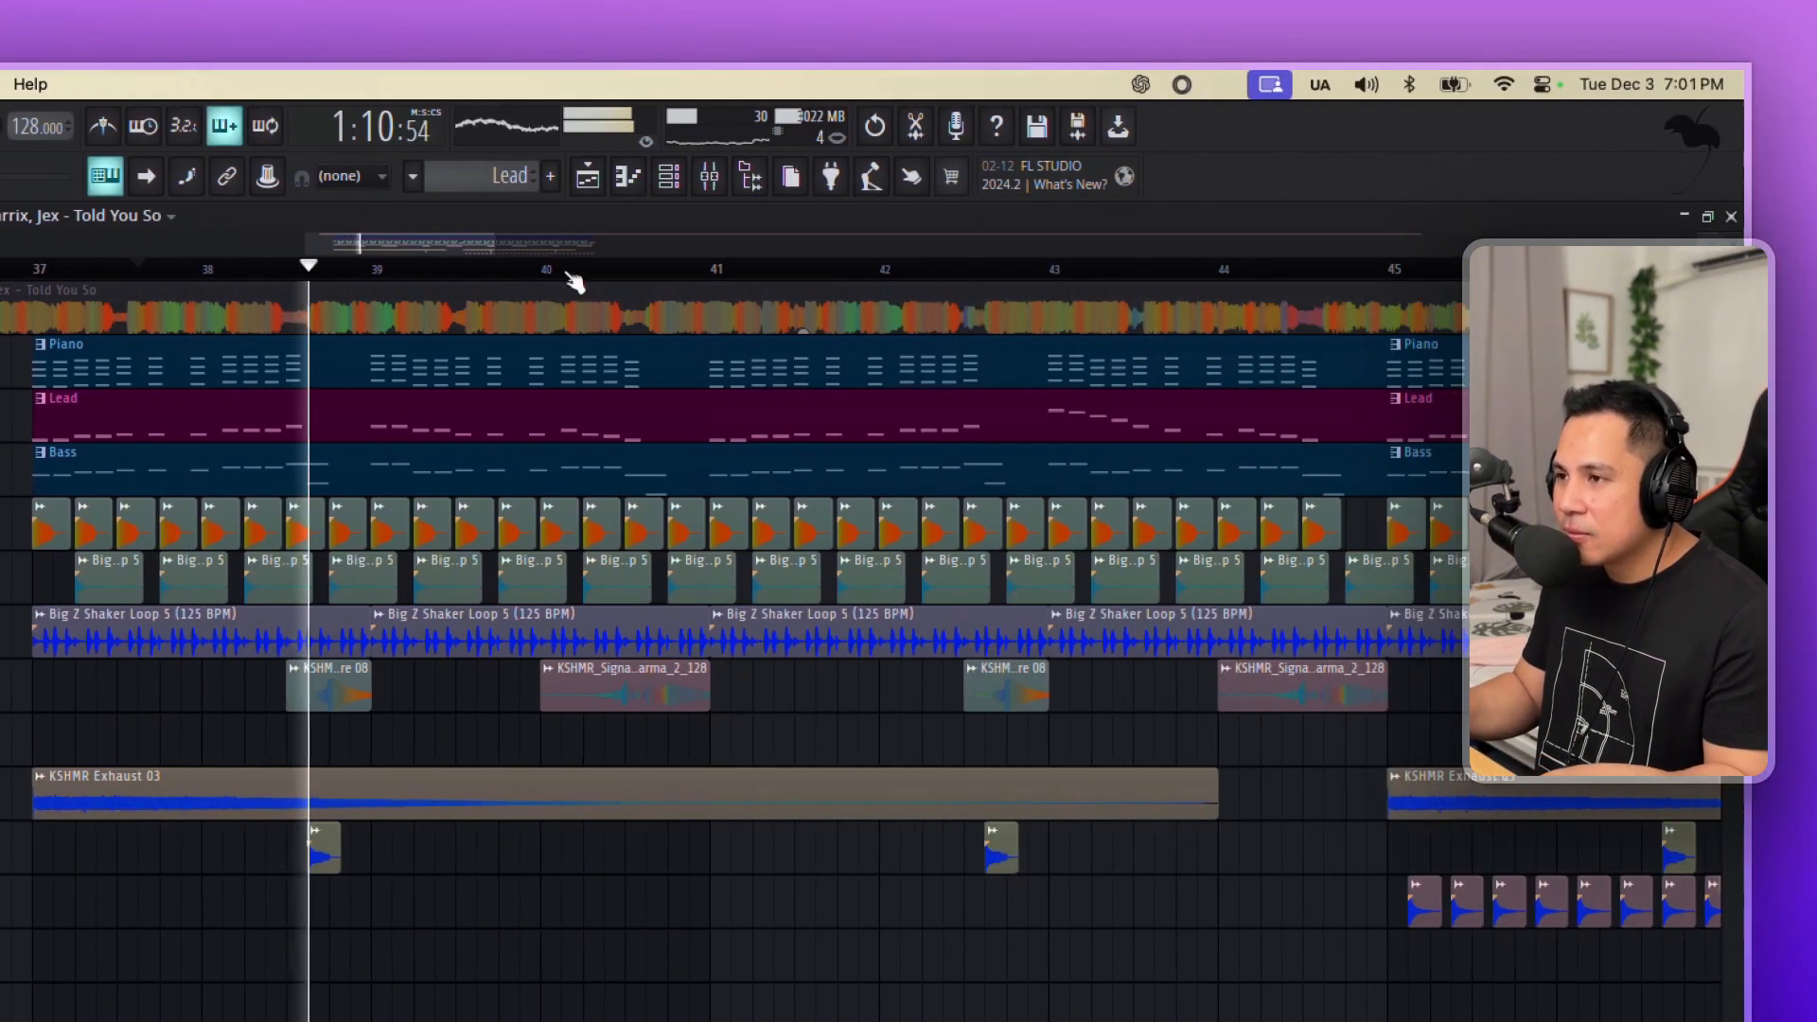
key("space")
Check the main swing setting in the channel rack and replay the arrangement from bar 37 without swing.
left_click(1327, 177)
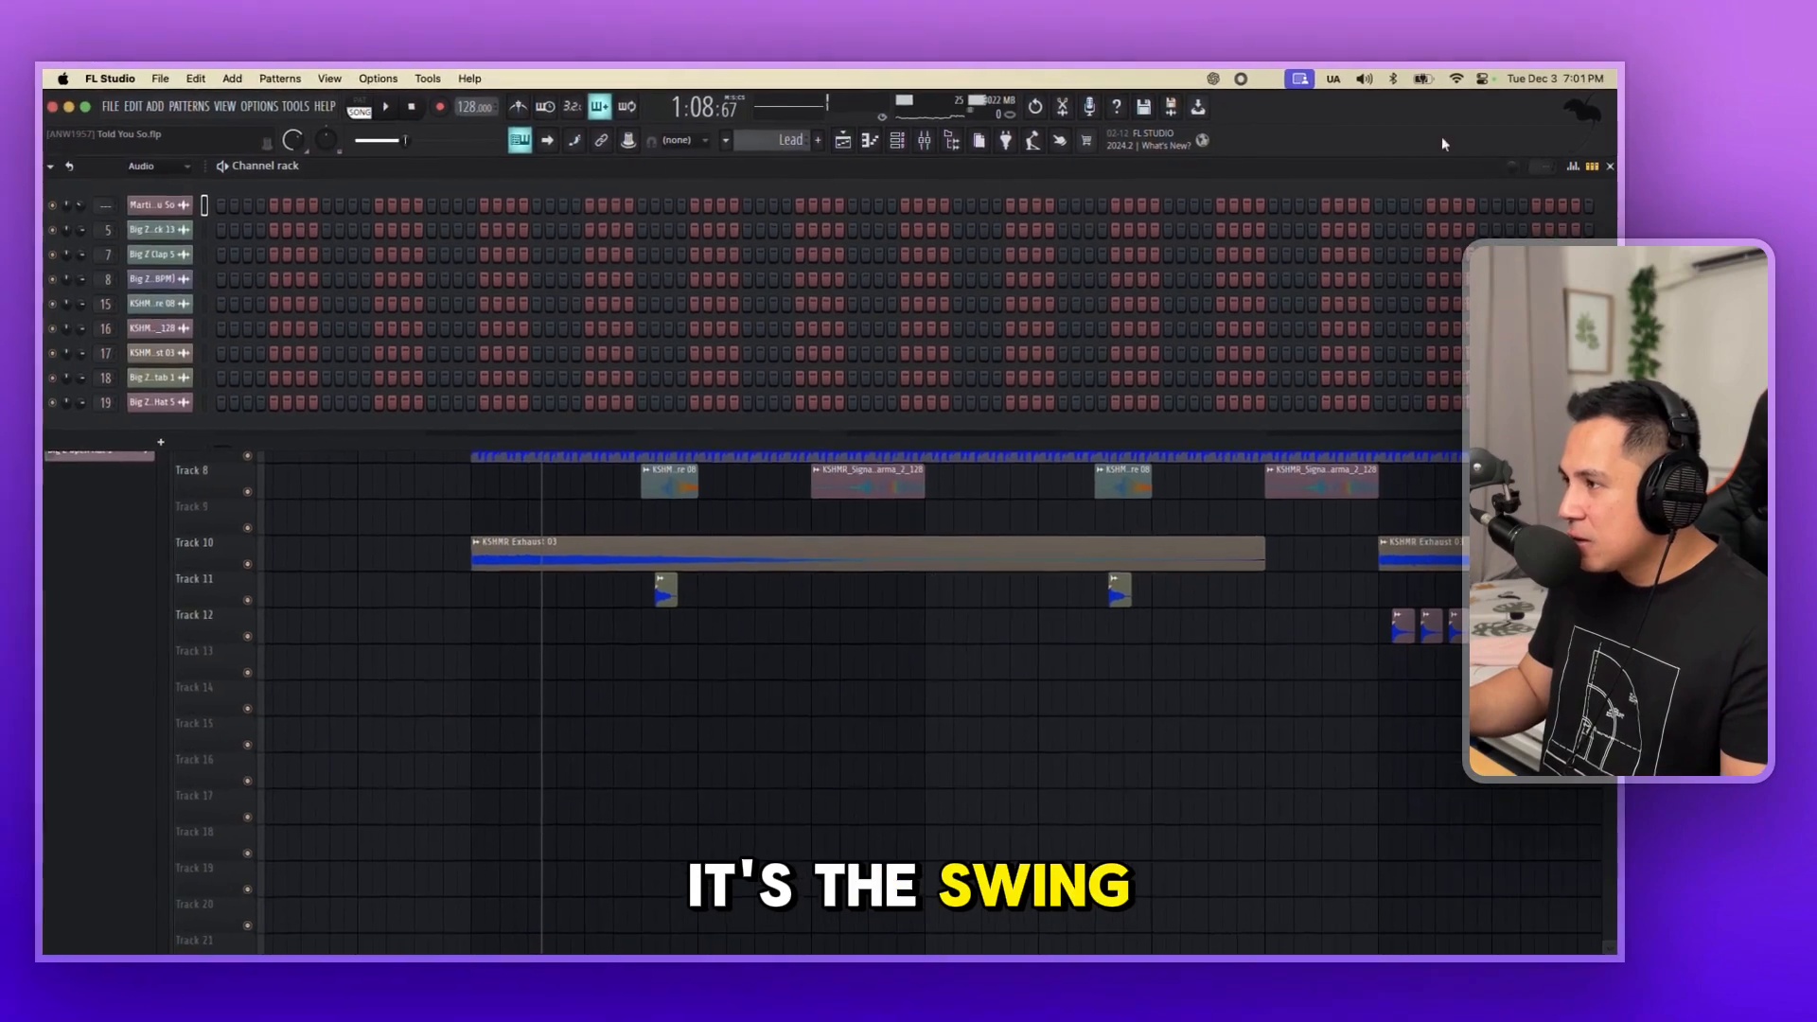
left_click(850, 142)
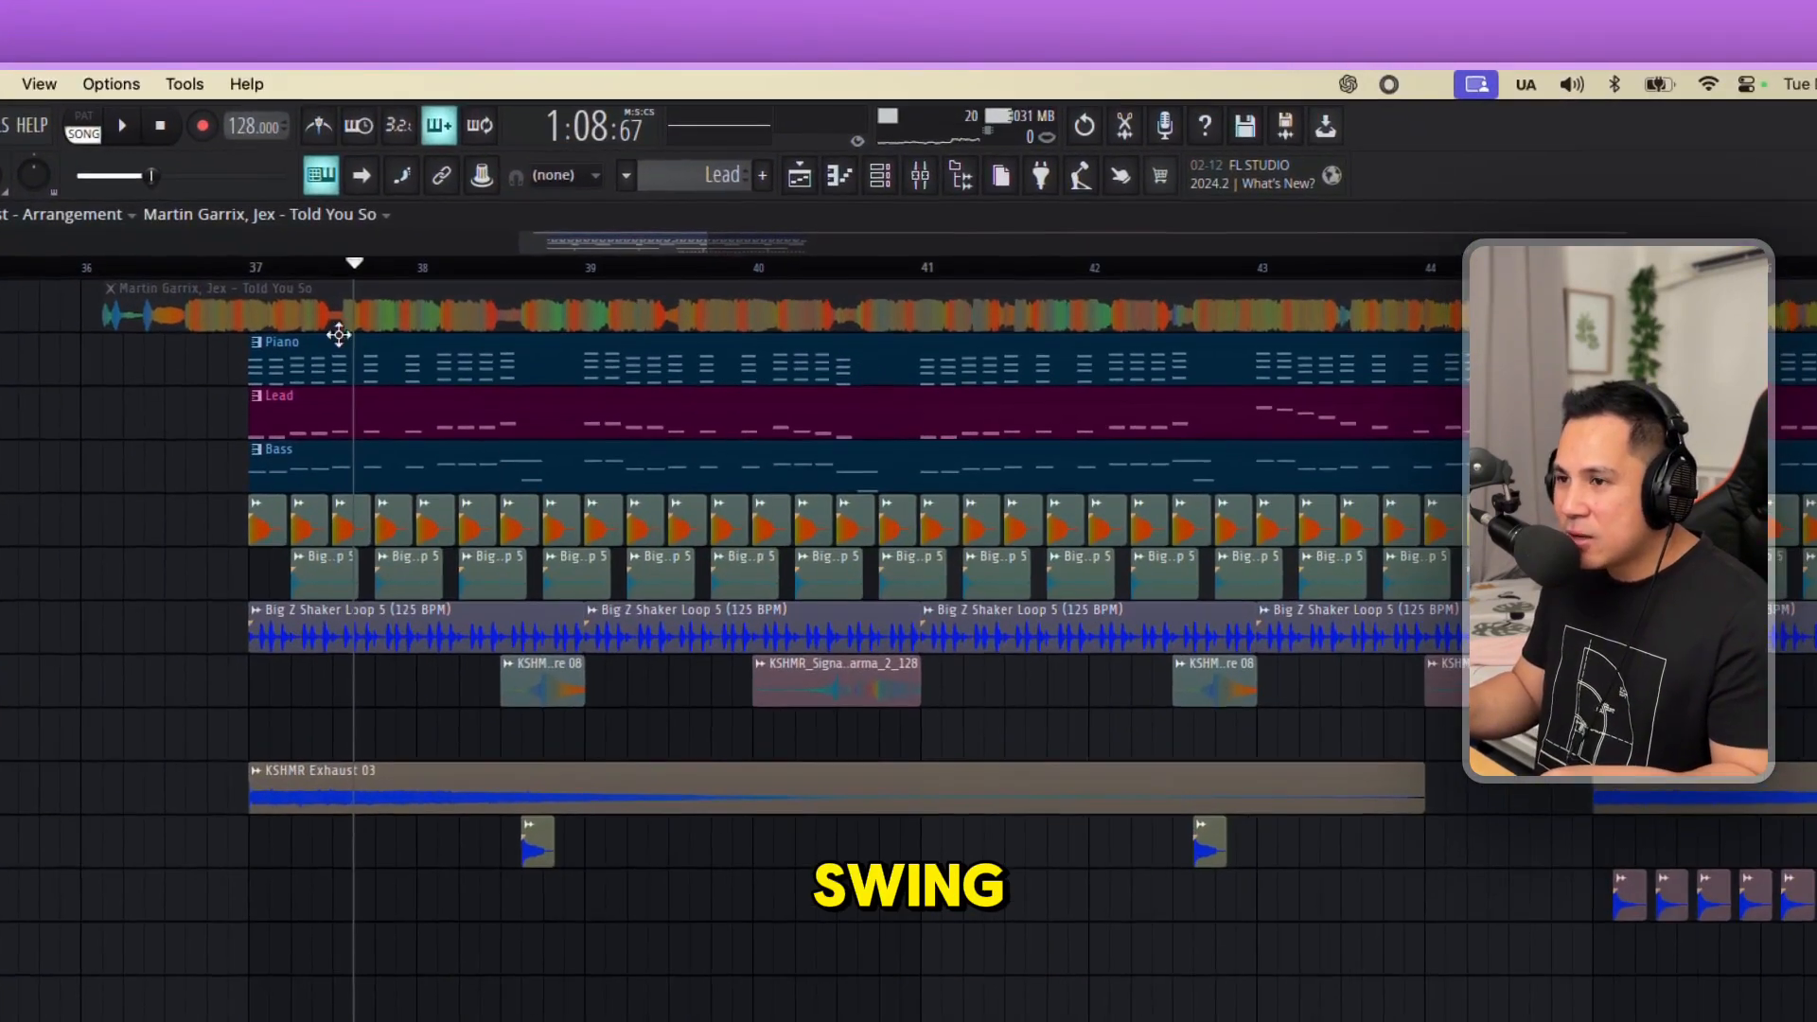
left_click(478, 202)
key("space")
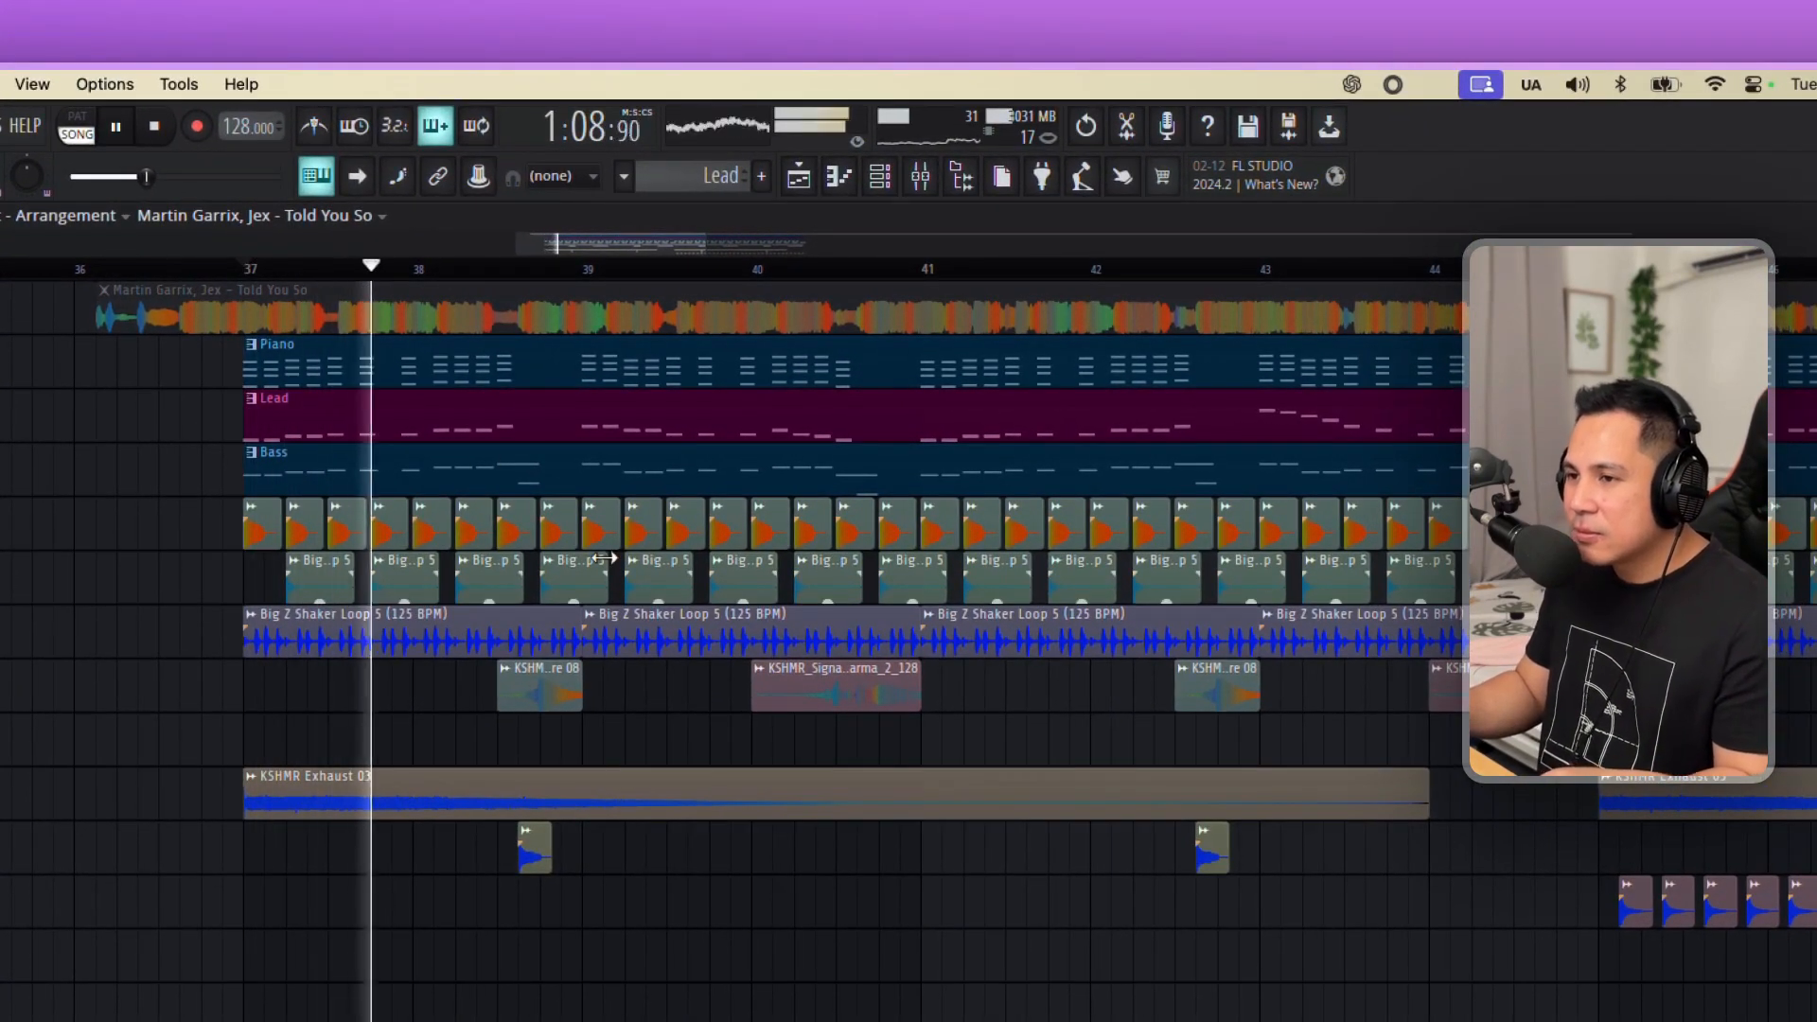
key("space")
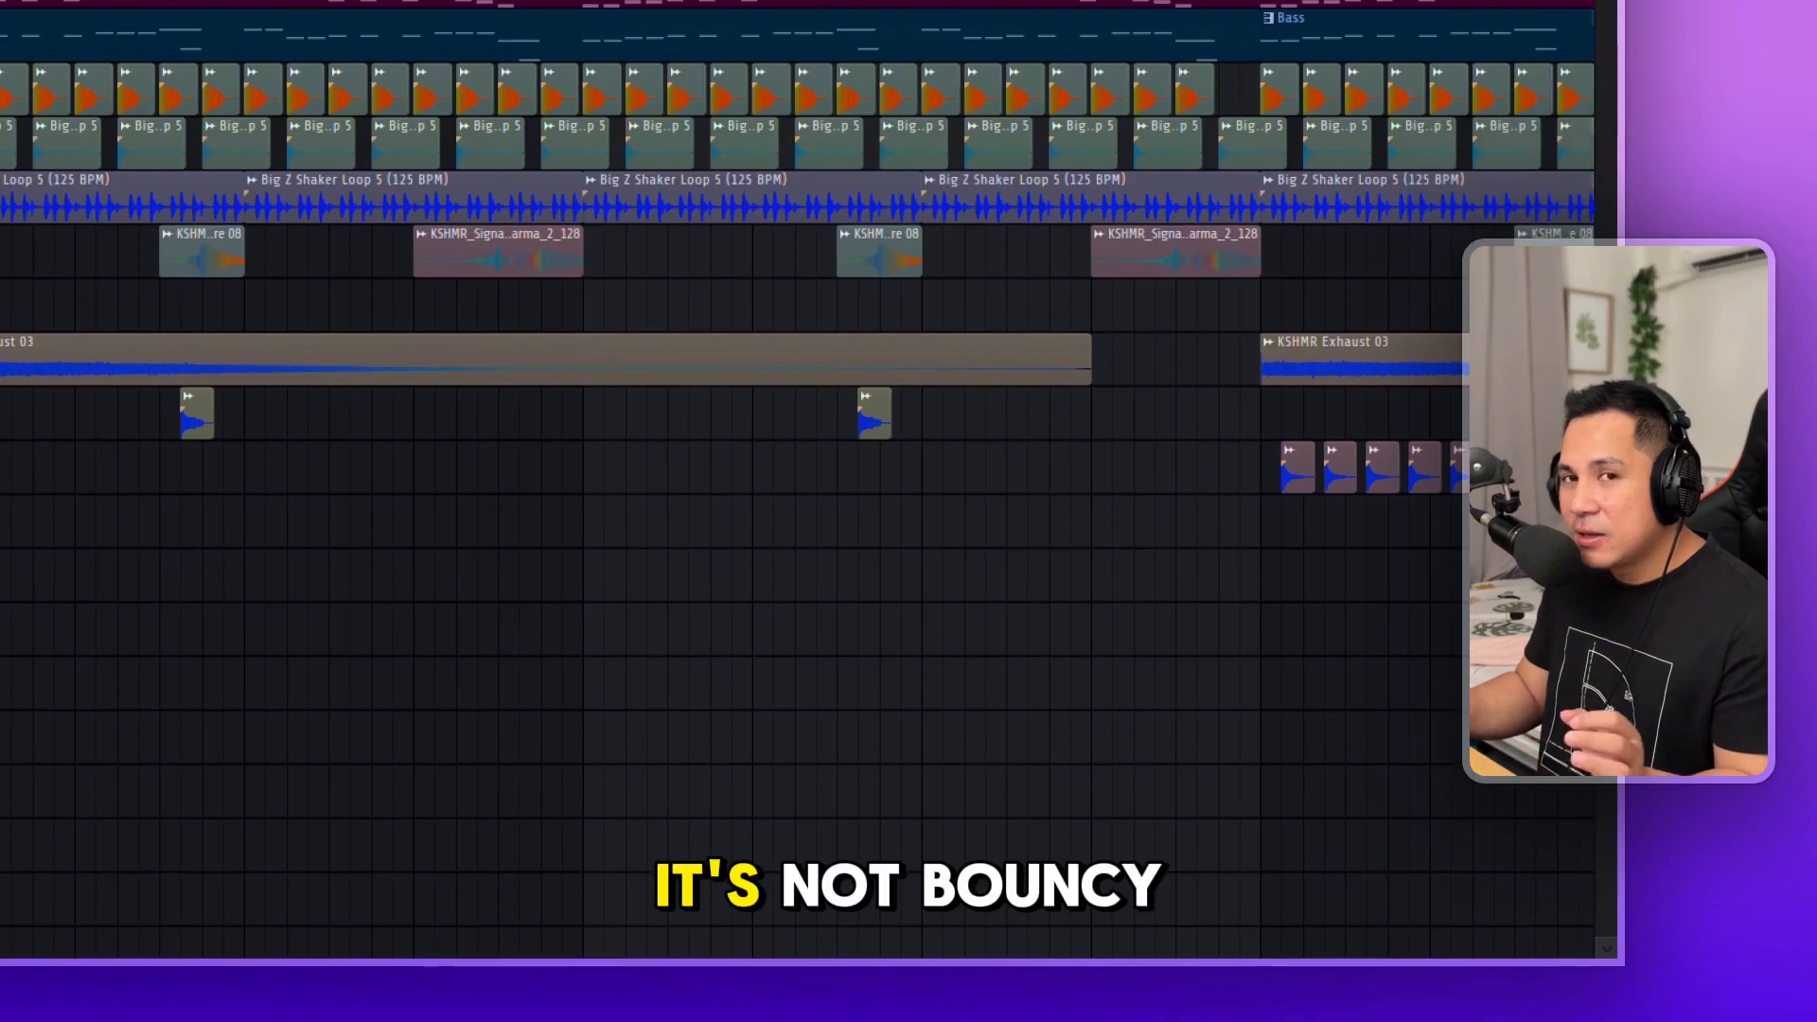
Turn the main swing back up in the channel rack and hide the rack.
left_click(570, 176)
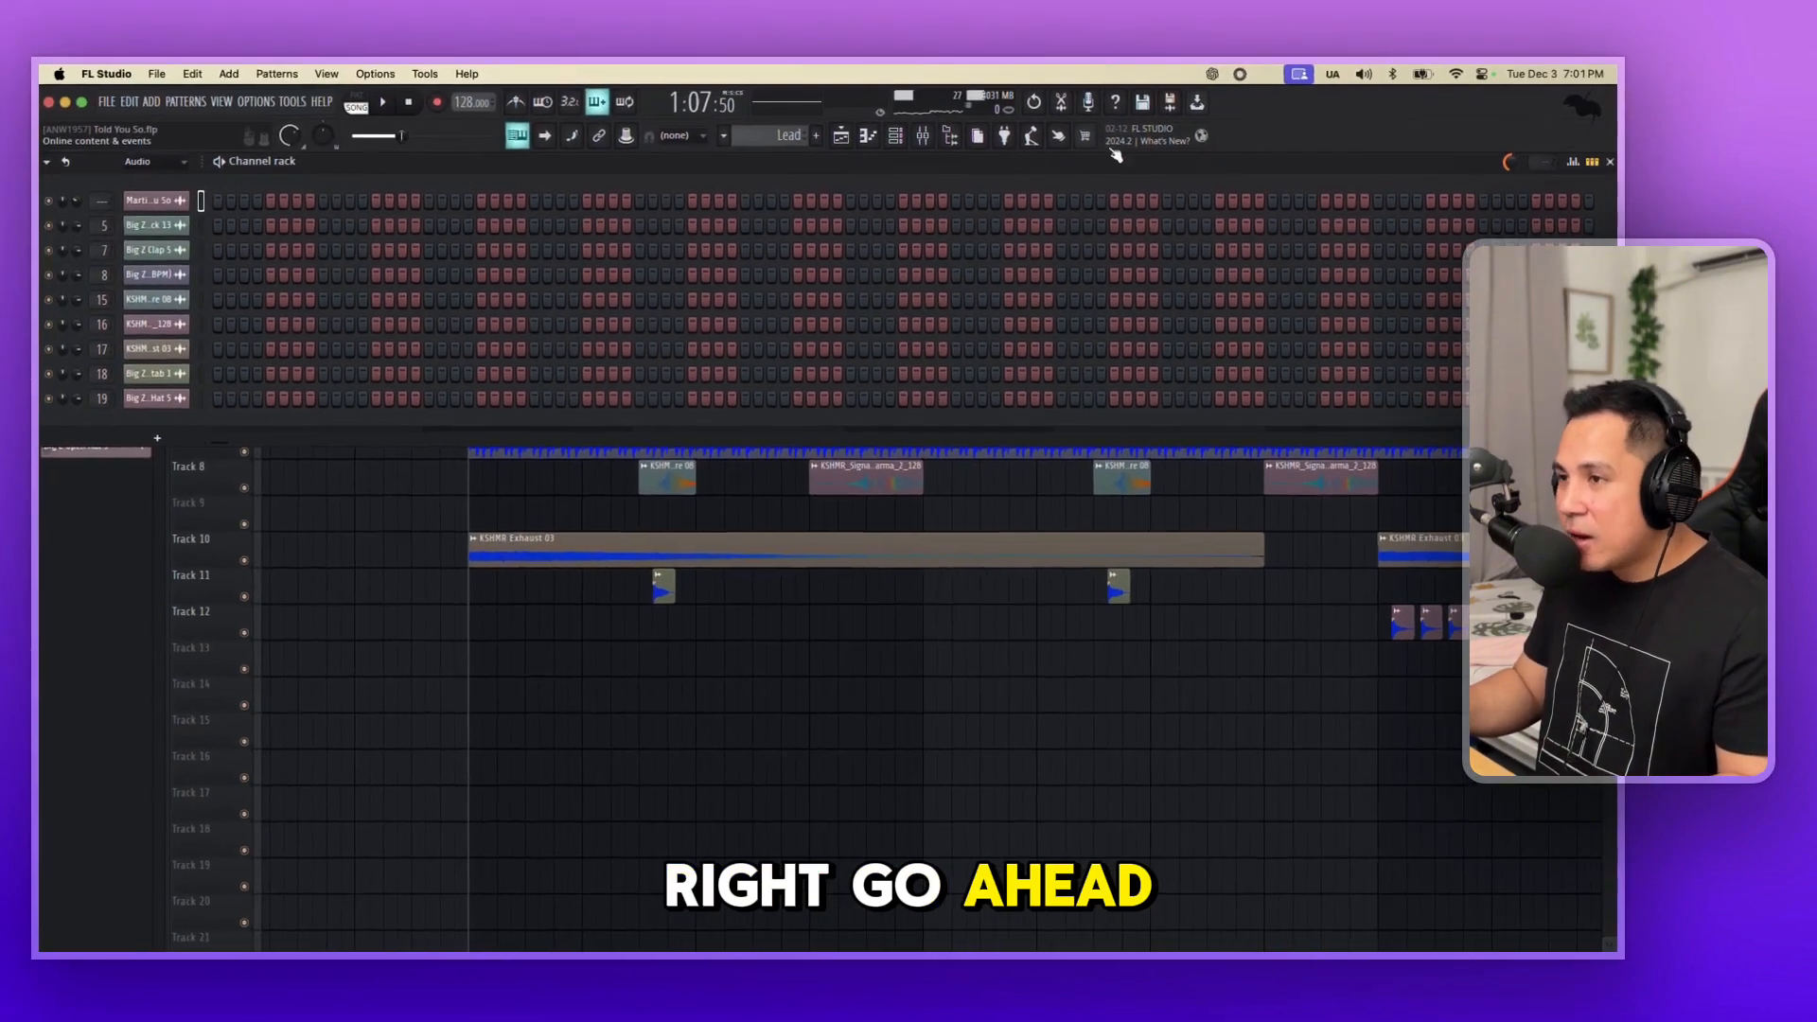
left_click(844, 144)
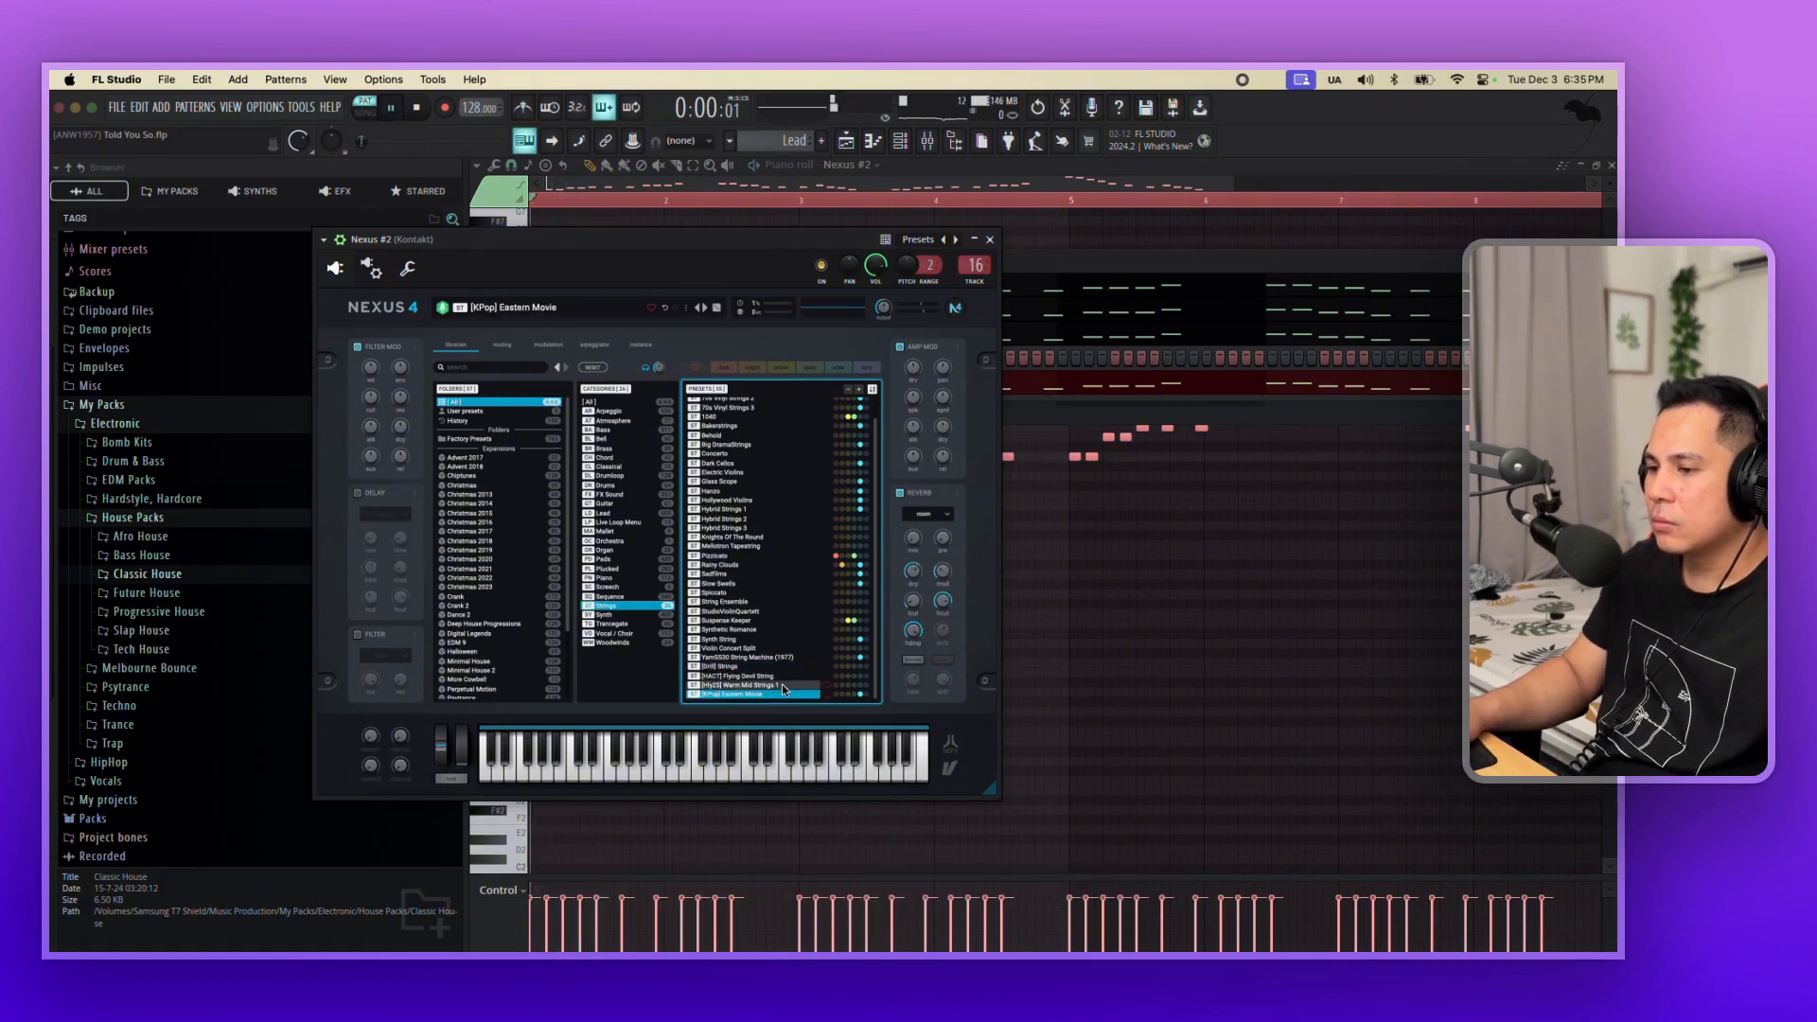
left_click(990, 241)
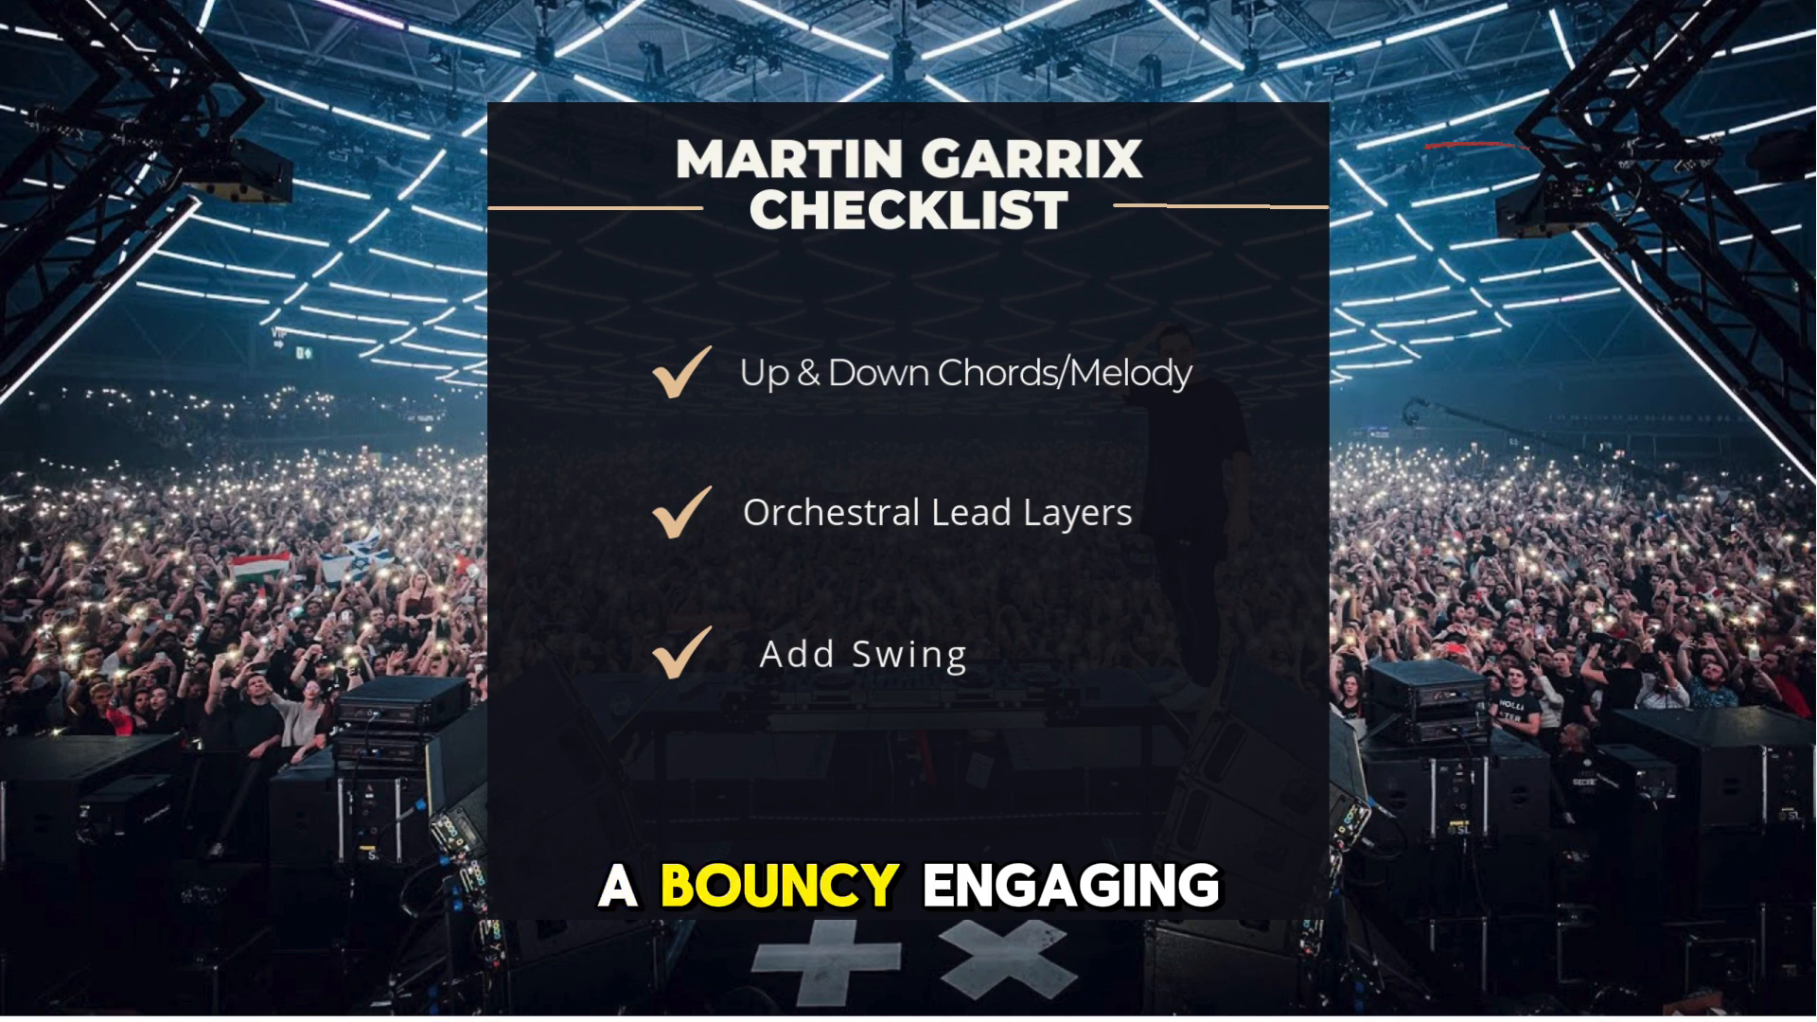